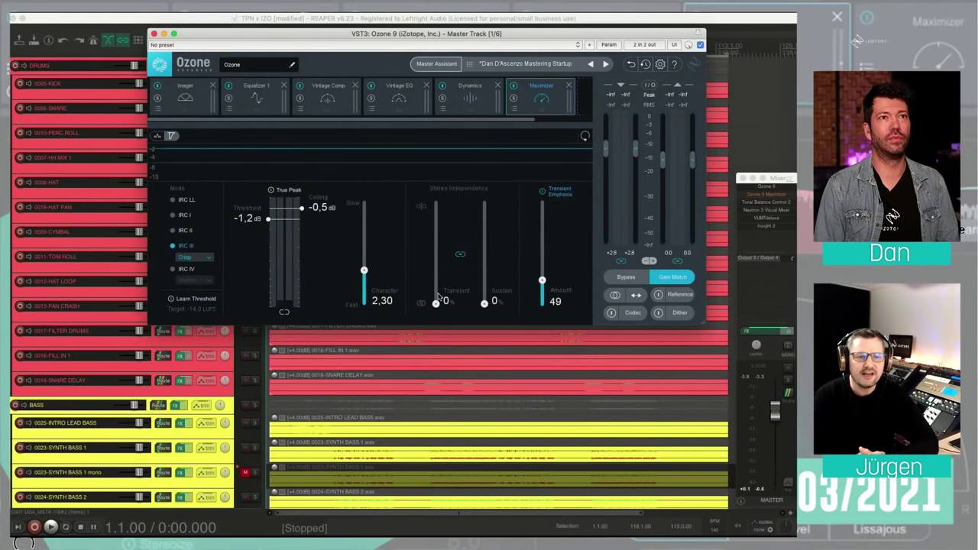
# Unlink the Transient and Sustain sliders in the Stereo Independence section of the Ozone 9 Maximizer.
pyautogui.moveTo(437, 297)
pyautogui.mouseDown()
pyautogui.moveTo(439, 263)
pyautogui.moveTo(434, 288)
pyautogui.mouseUp()
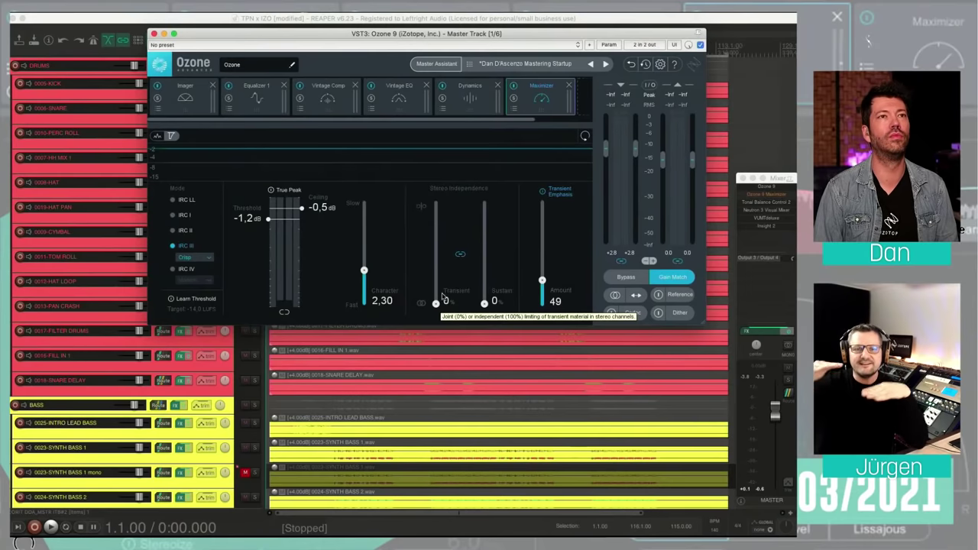
pyautogui.moveTo(438, 301)
pyautogui.mouseDown()
pyautogui.moveTo(439, 193)
pyautogui.moveTo(439, 293)
pyautogui.moveTo(443, 302)
pyautogui.moveTo(442, 201)
pyautogui.moveTo(441, 281)
pyautogui.moveTo(451, 299)
pyautogui.mouseUp()
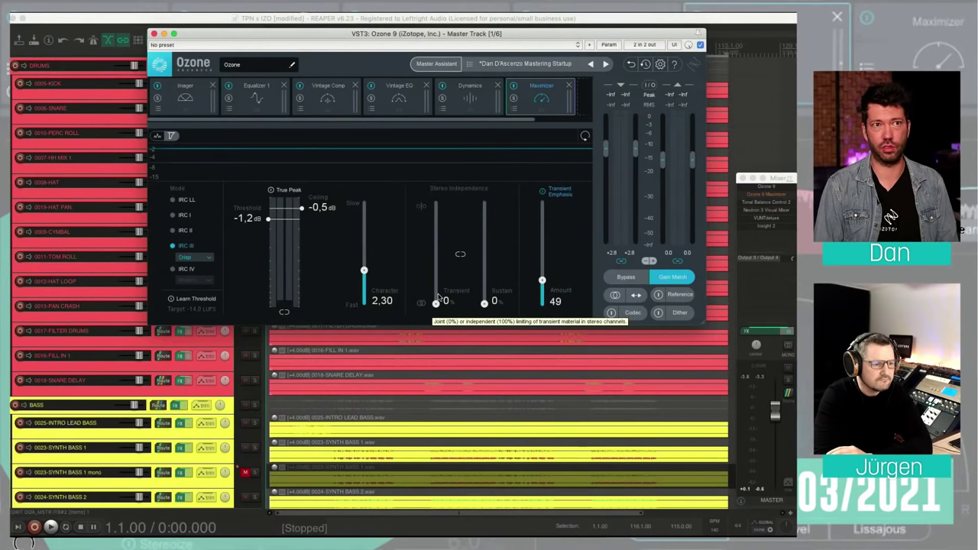
pyautogui.moveTo(437, 297)
pyautogui.mouseDown()
pyautogui.moveTo(441, 194)
pyautogui.moveTo(448, 300)
pyautogui.mouseUp()
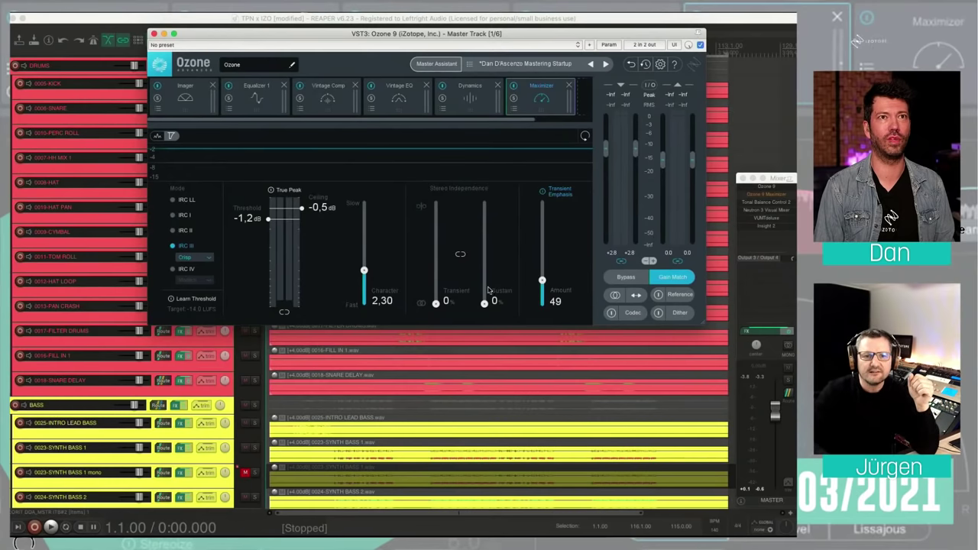
pyautogui.click(462, 251)
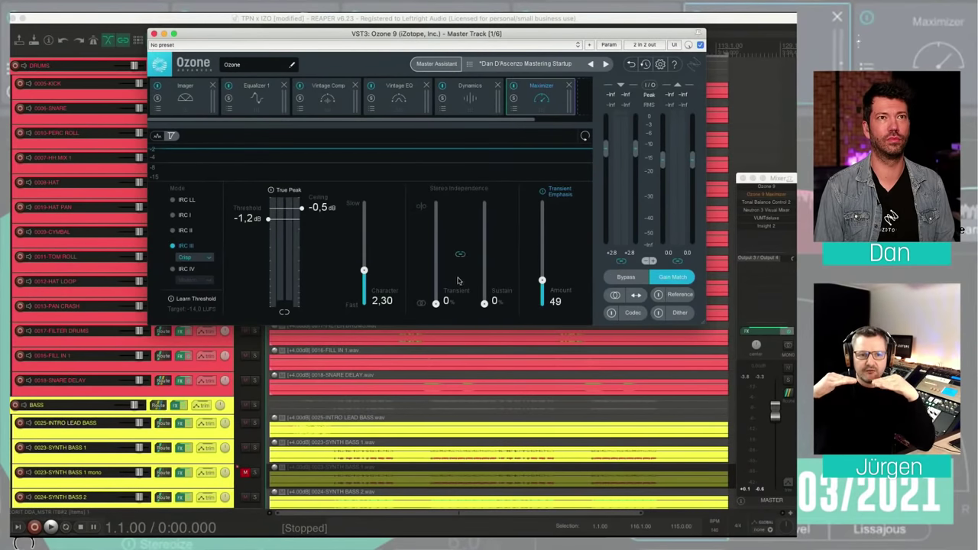
pyautogui.moveTo(435, 303)
pyautogui.mouseDown()
pyautogui.moveTo(434, 245)
pyautogui.moveTo(444, 299)
pyautogui.mouseUp()
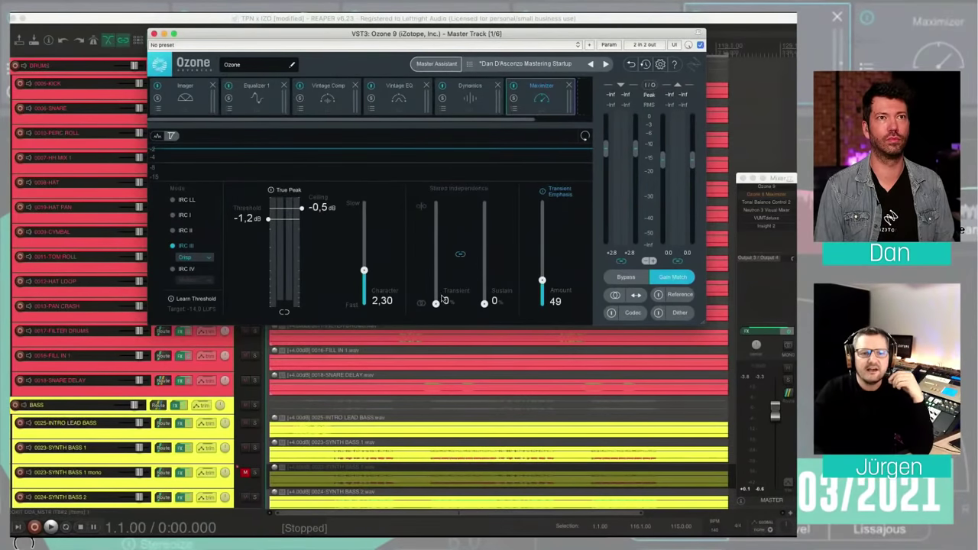
pyautogui.click(461, 252)
pyautogui.moveTo(436, 300); pyautogui.dragTo(491, 296)
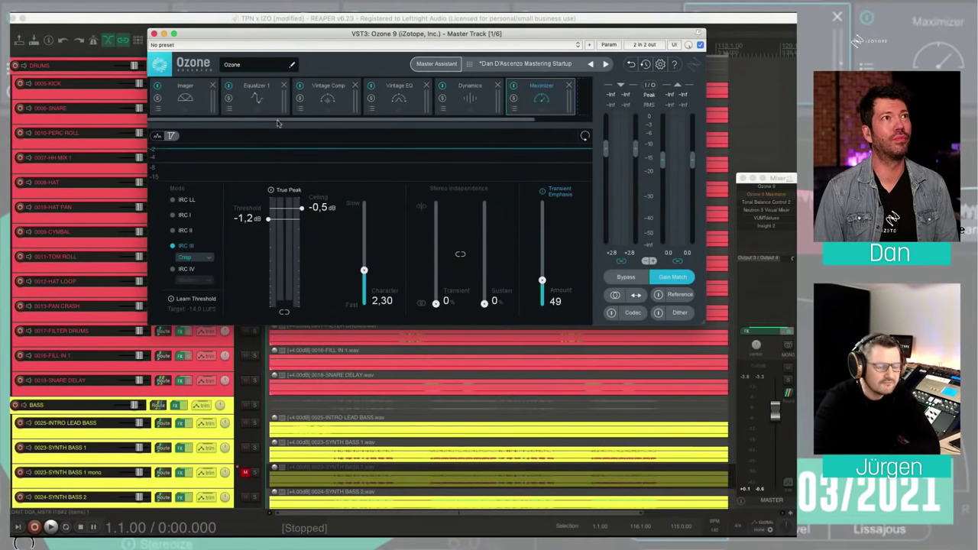
# Close the Ozone 9 window of the master track and save the project.
pyautogui.click(154, 33)
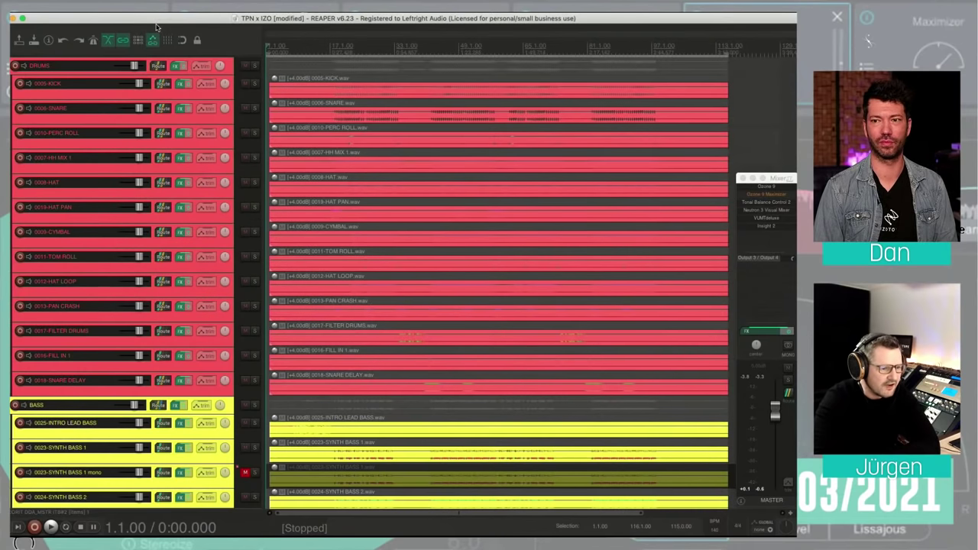
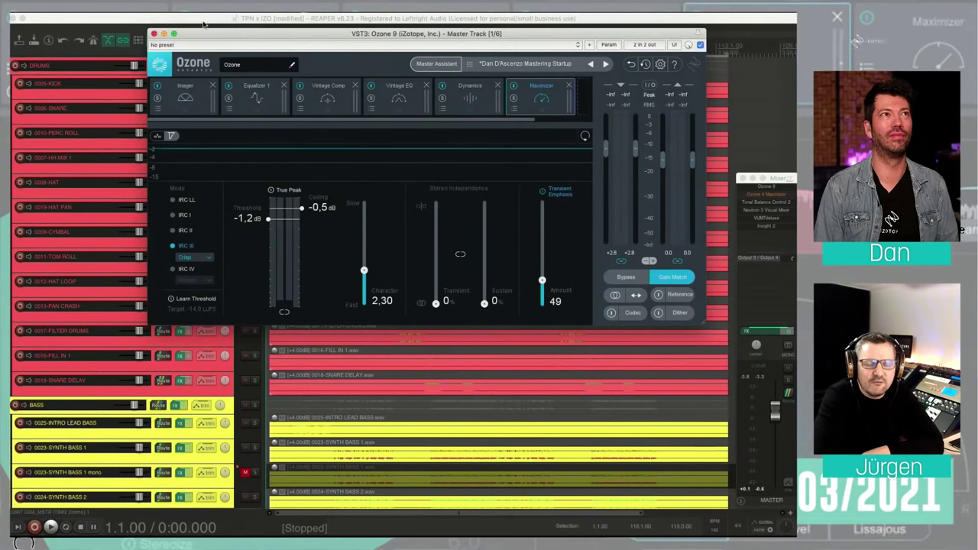
pyautogui.moveTo(203, 26); pyautogui.dragTo(221, 80)
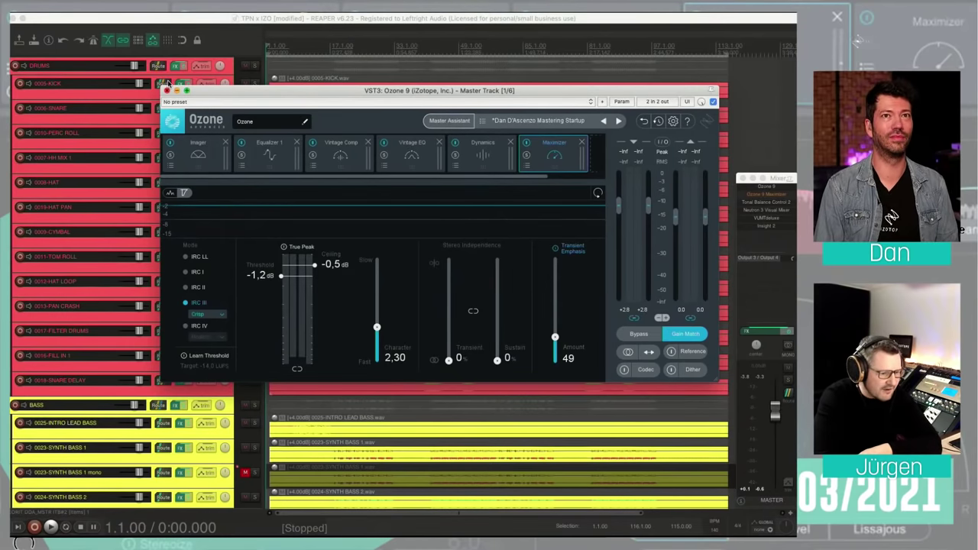
pyautogui.click(166, 90)
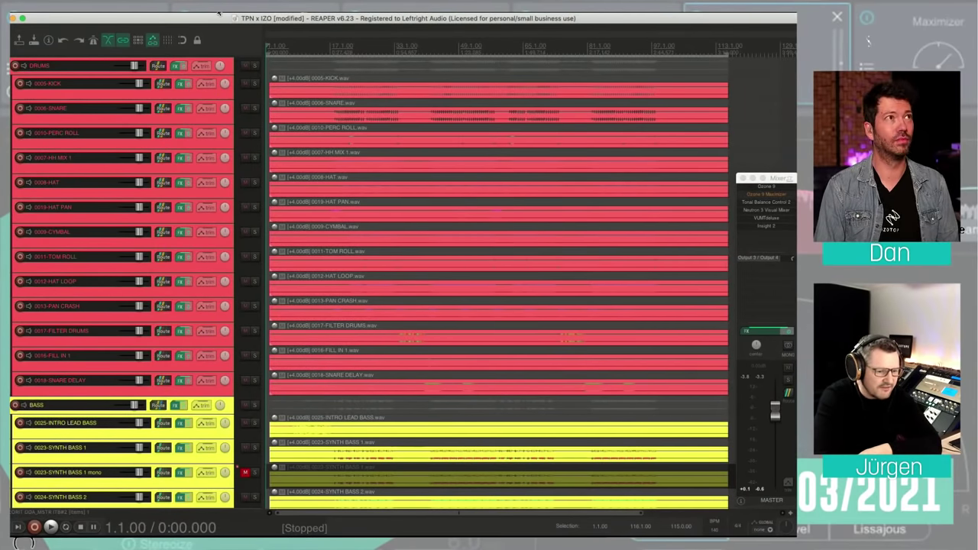
pyautogui.press('super+s')
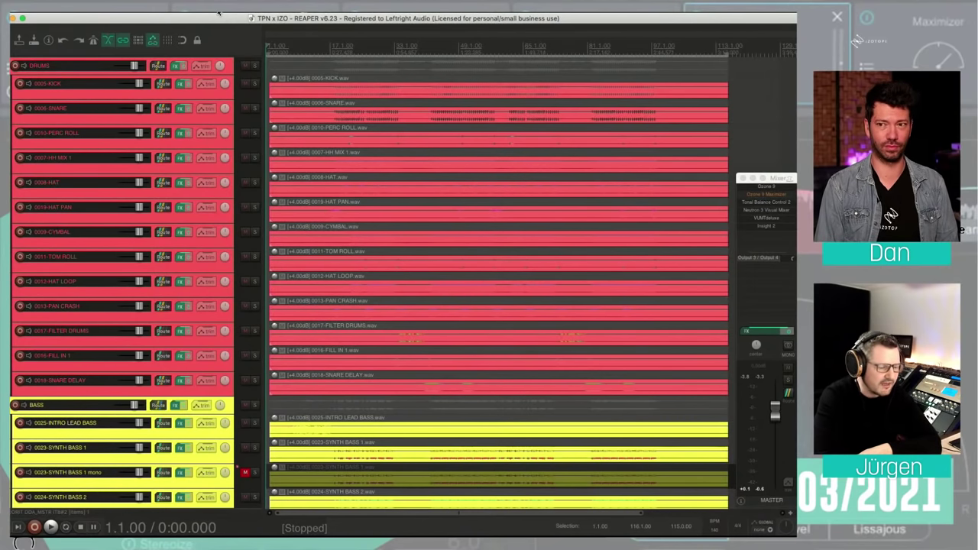
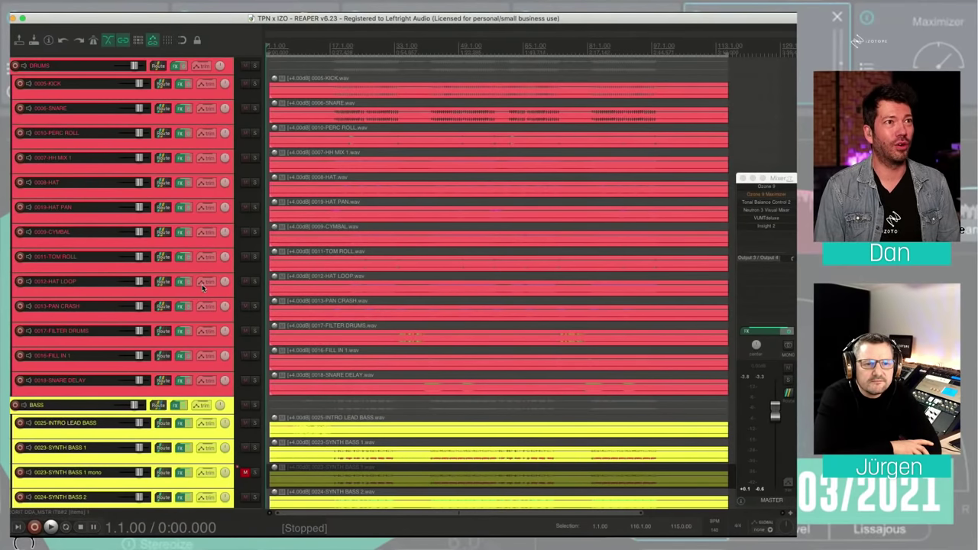
# Examine the whole track list, from the DRUMS, BASS and SYNTHS groups to the FX group and its VERB track.
pyautogui.scroll(-3, 201, 285)
pyautogui.scroll(-1, 202, 287)
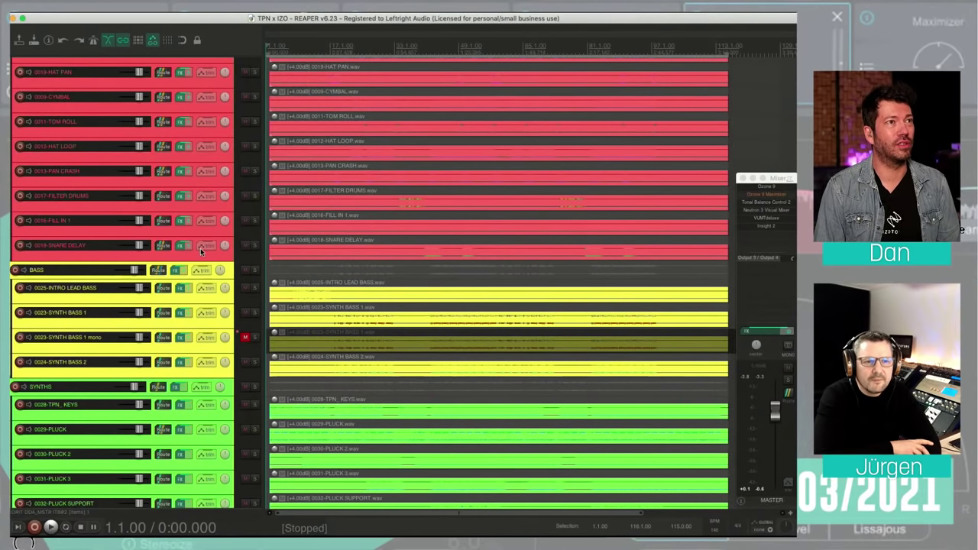
pyautogui.scroll(4, 200, 248)
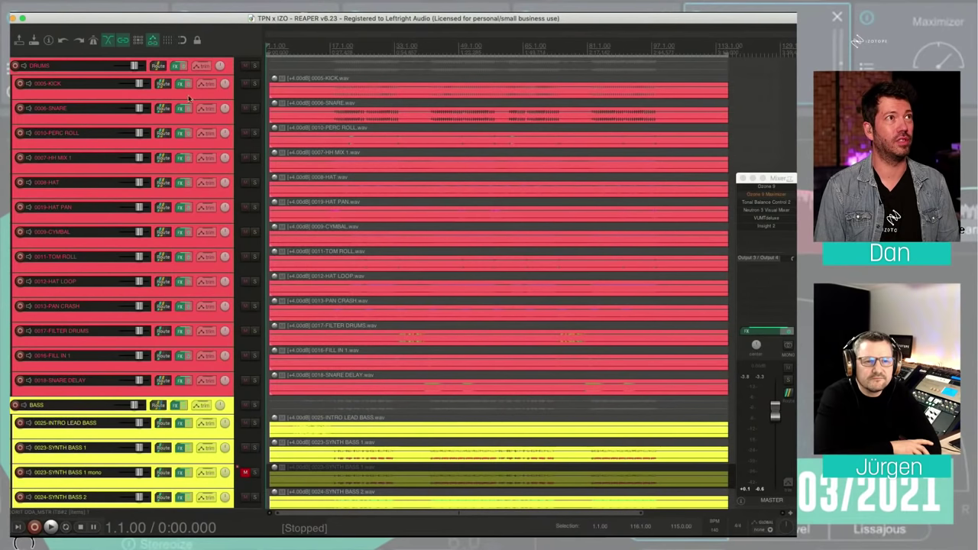
pyautogui.scroll(-6, 167, 185)
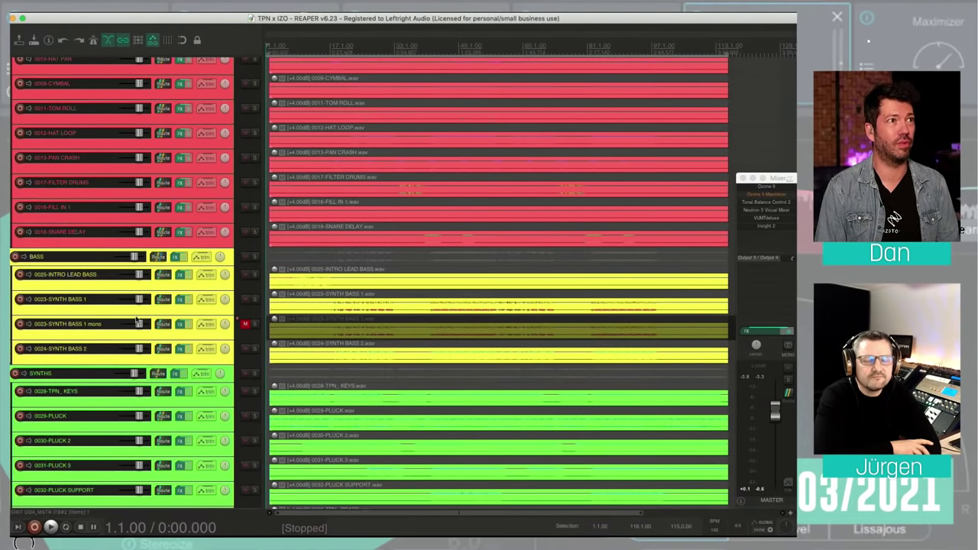
pyautogui.scroll(-5, 144, 308)
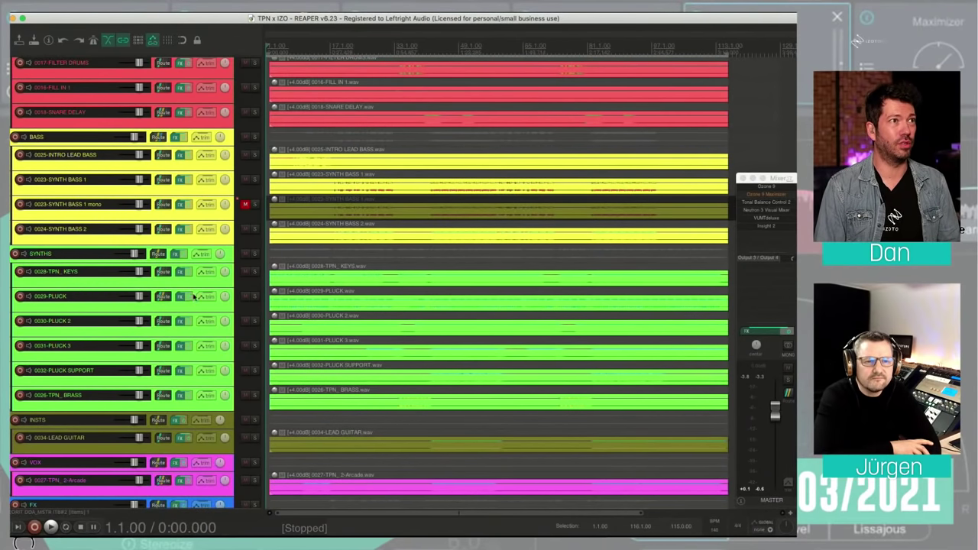
pyautogui.scroll(-4, 195, 303)
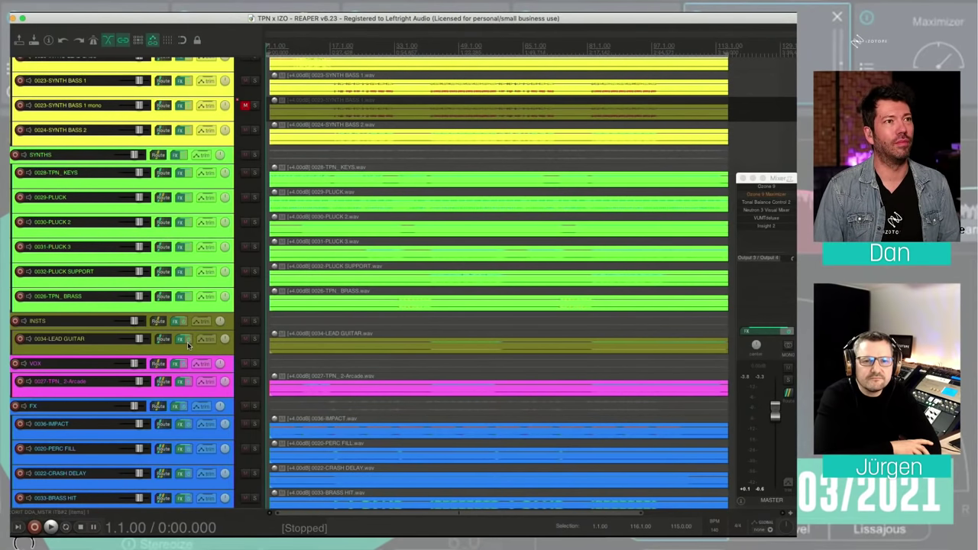
pyautogui.scroll(-1, 189, 341)
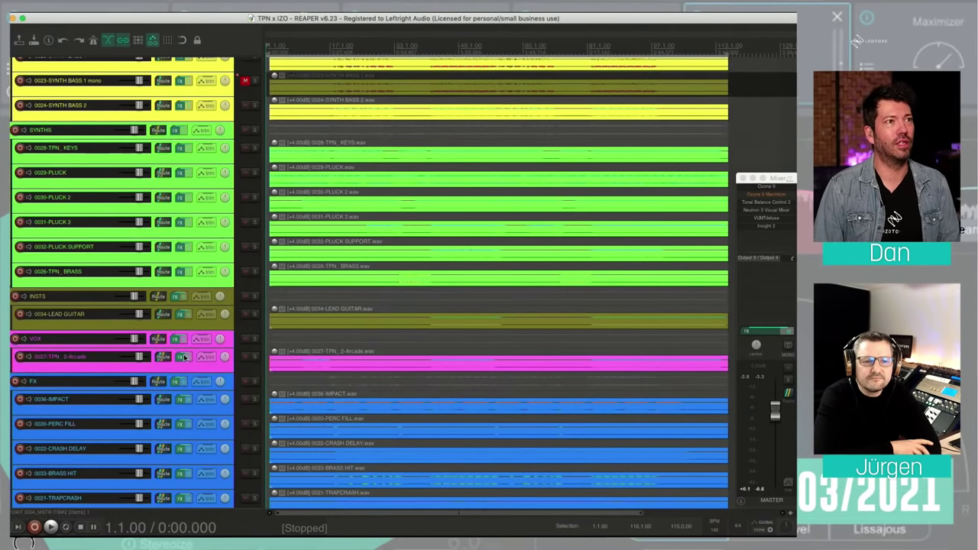
pyautogui.scroll(-4, 180, 358)
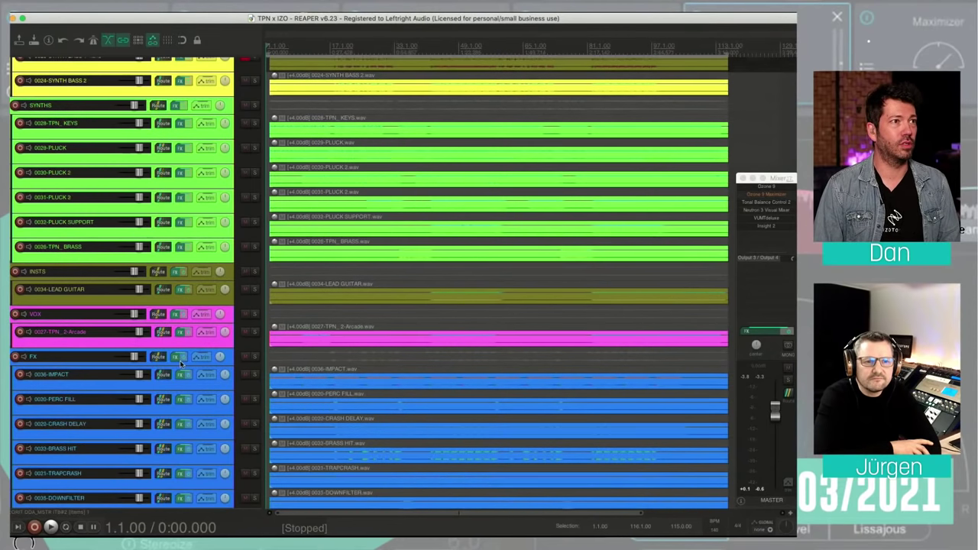
pyautogui.scroll(-1, 179, 353)
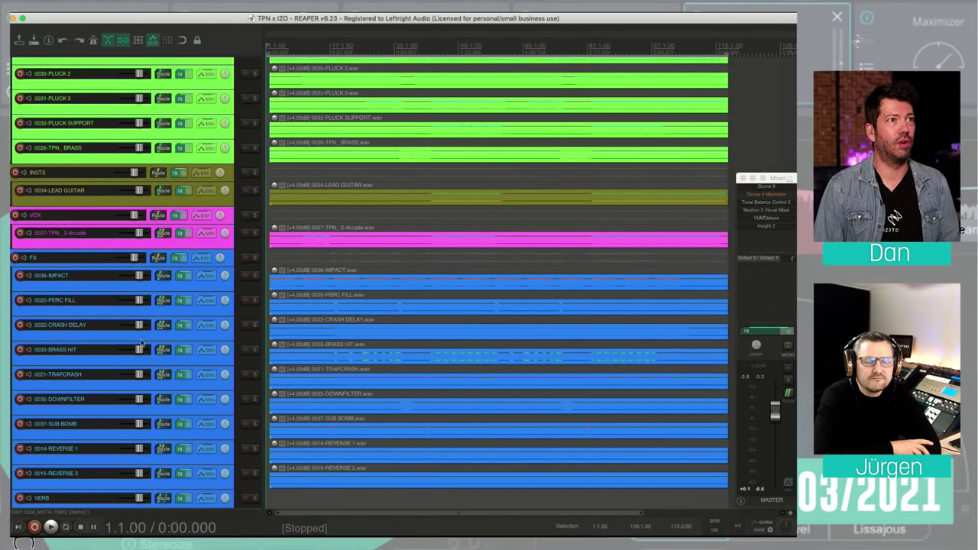
pyautogui.scroll(-3, 147, 437)
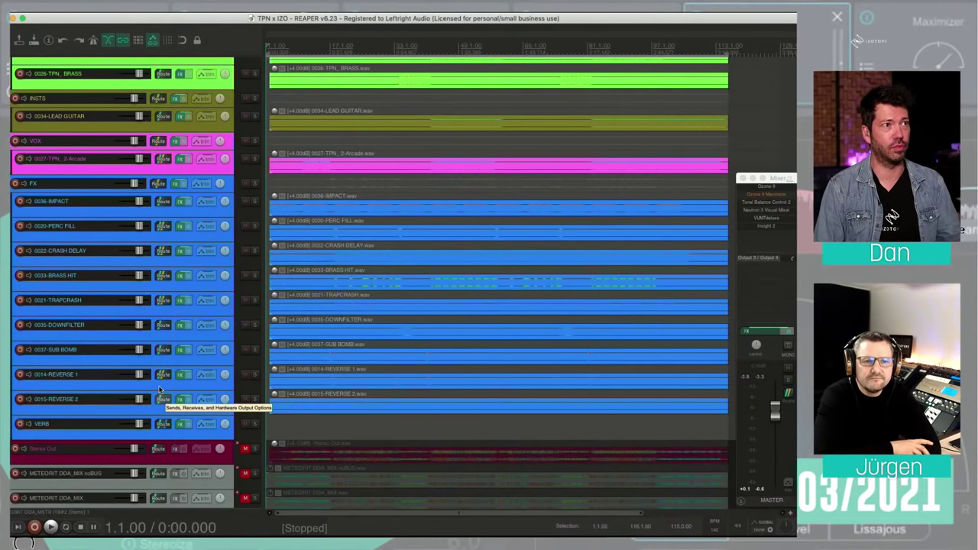
pyautogui.click(126, 427)
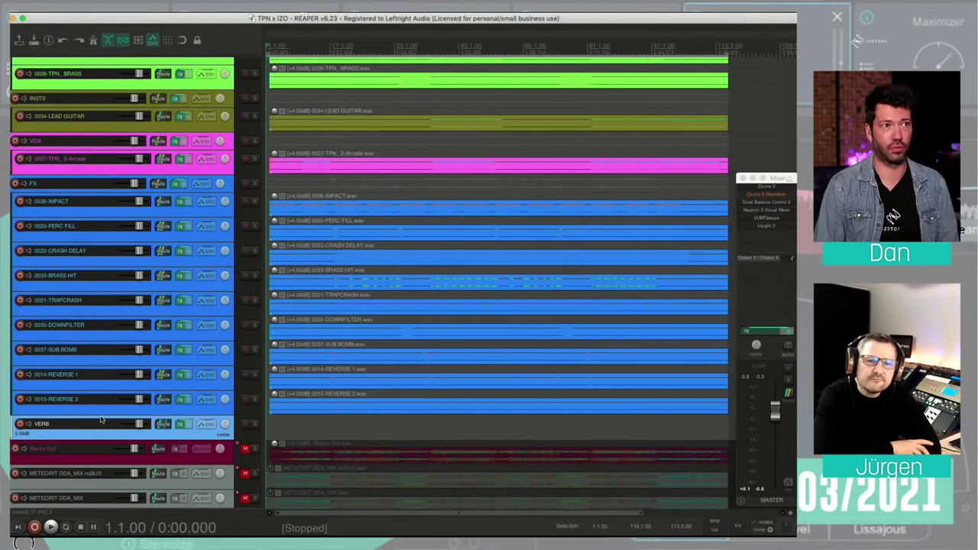
pyautogui.moveTo(159, 414)
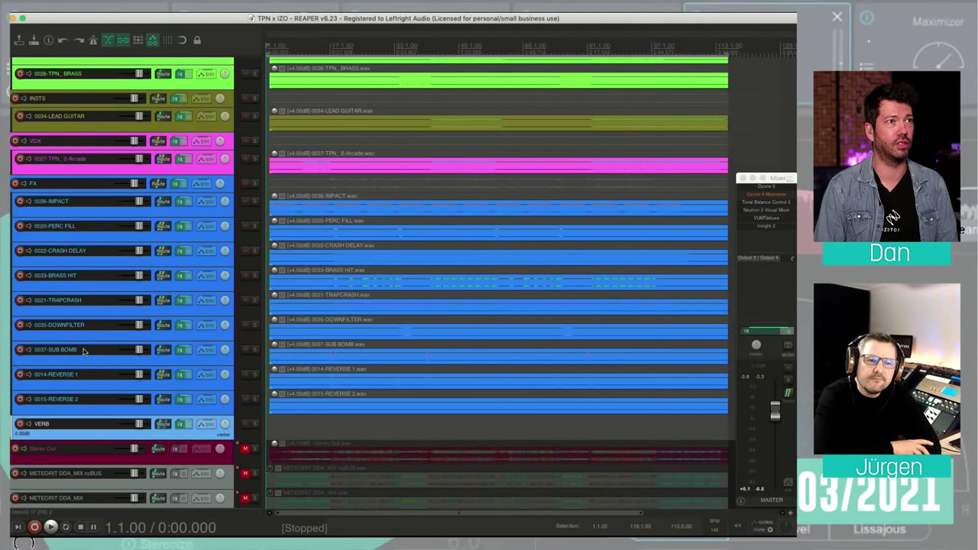
pyautogui.scroll(15, 84, 350)
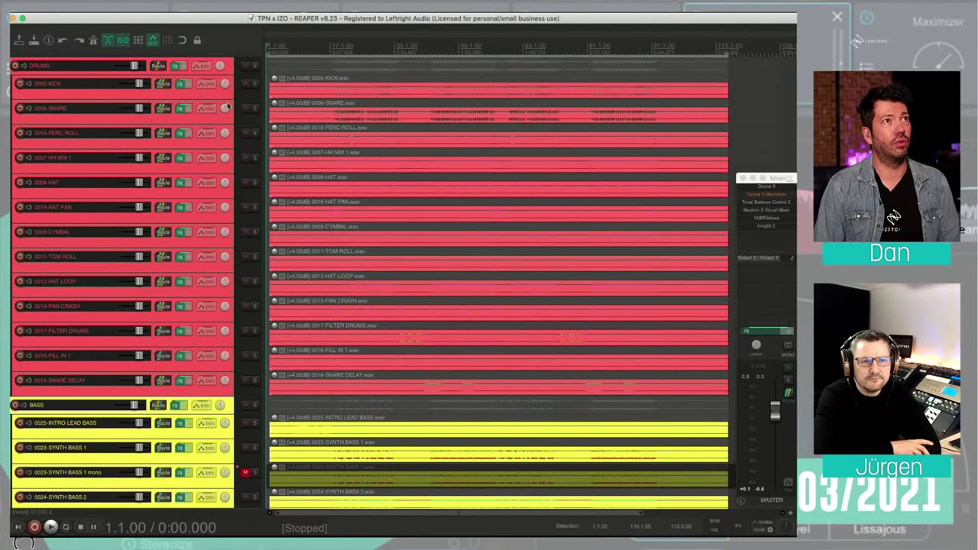
# Select the DRUMS folder track and examine the mixer channels from the drum tracks through to the bus channels.
pyautogui.click(229, 63)
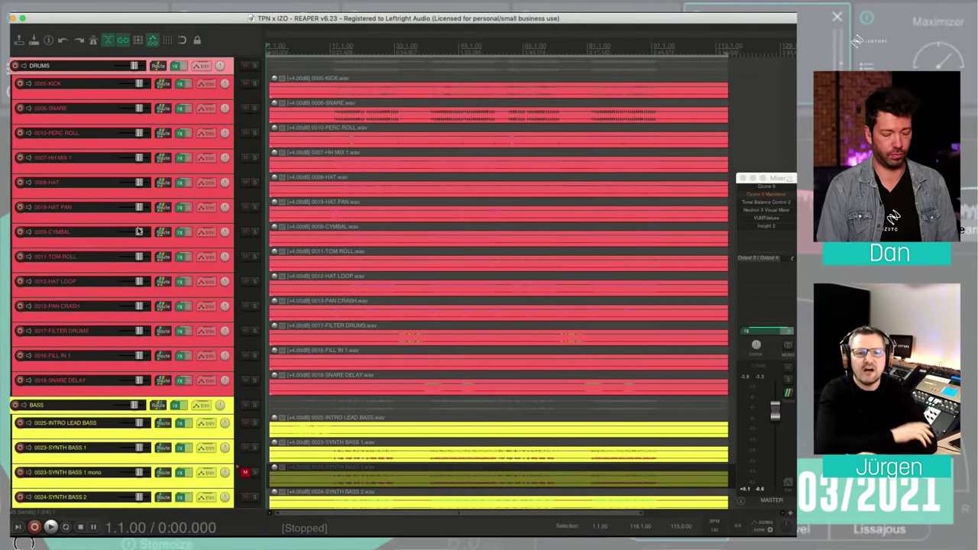
pyautogui.hotkey('ctrl', 'm')
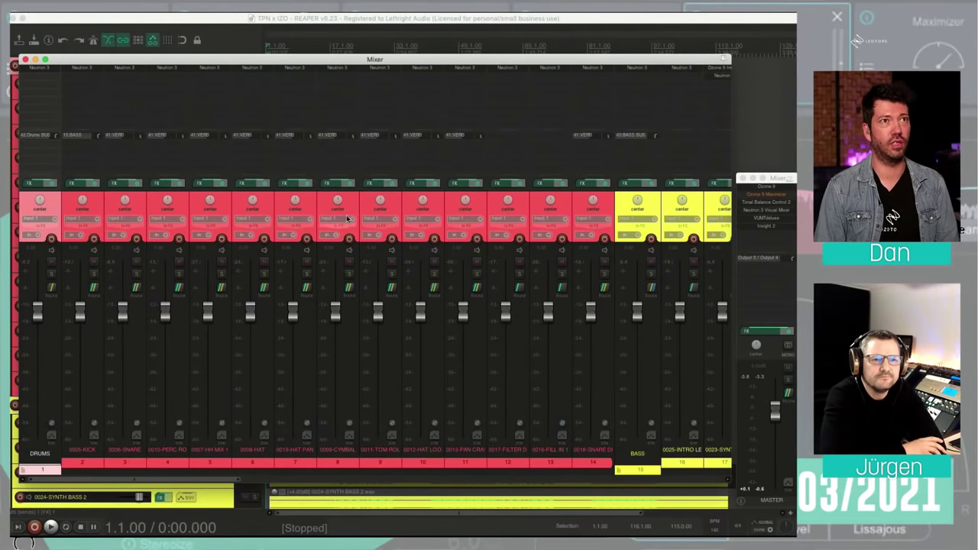
pyautogui.hscroll(8, 353, 214)
pyautogui.hscroll(10, 353, 215)
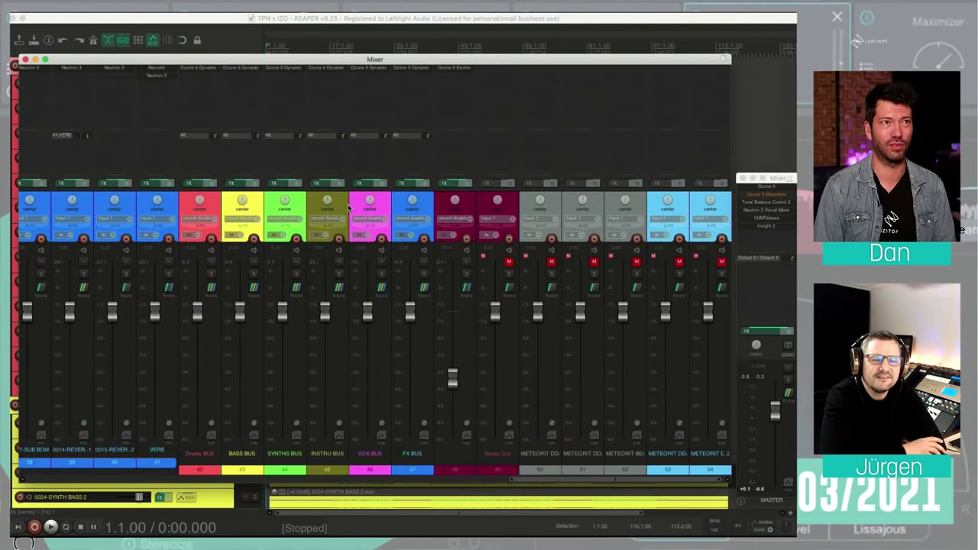
pyautogui.hscroll(-10, 347, 206)
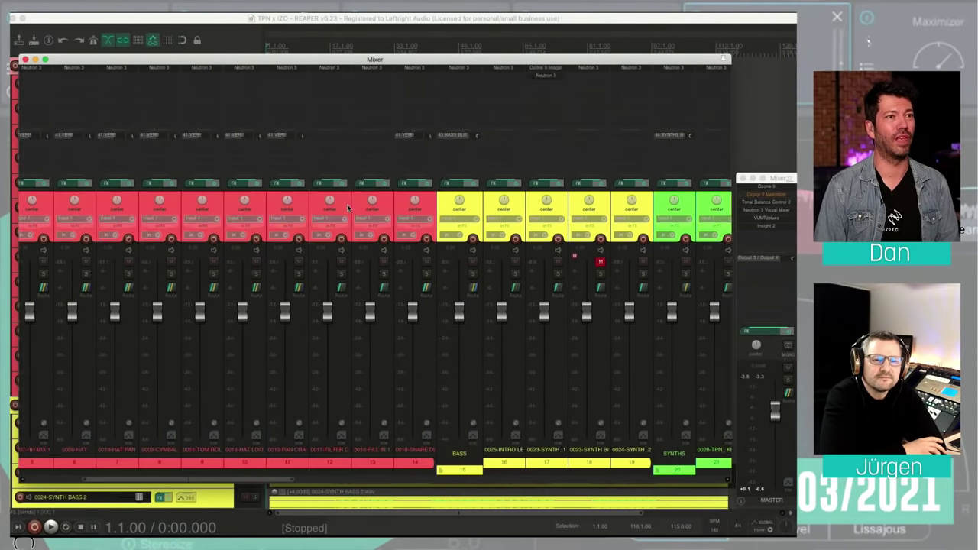
pyautogui.hscroll(-4, 347, 204)
pyautogui.press('super+m')
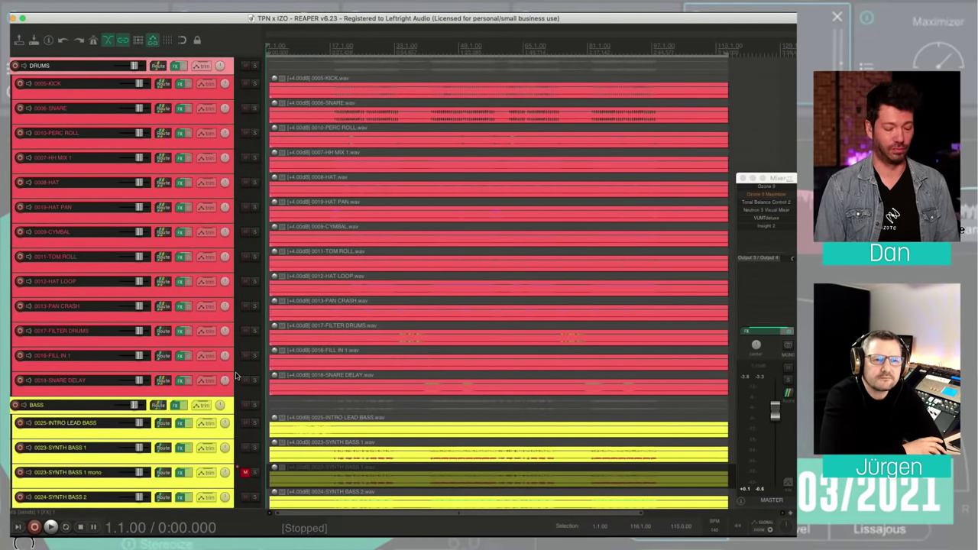
pyautogui.press('super+m')
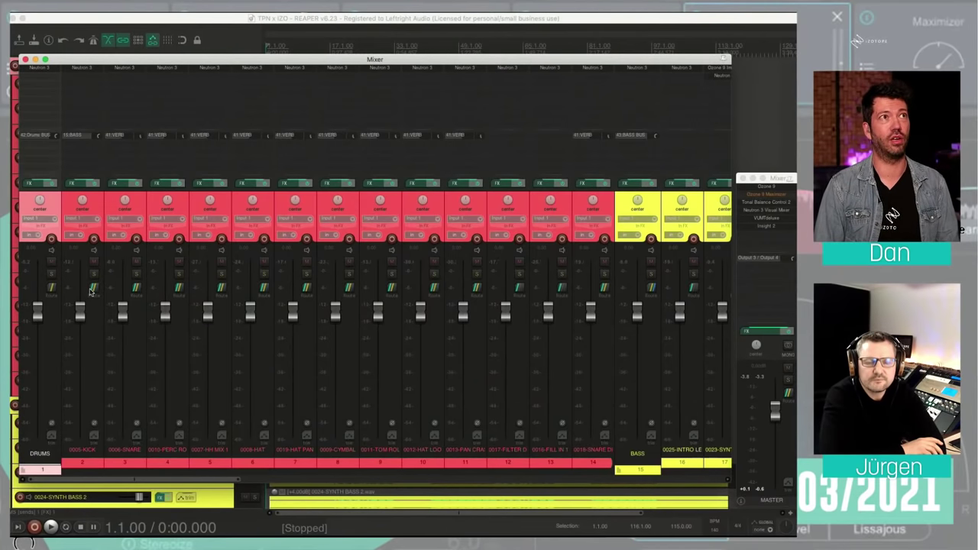
pyautogui.hotkey('ctrl', 'm')
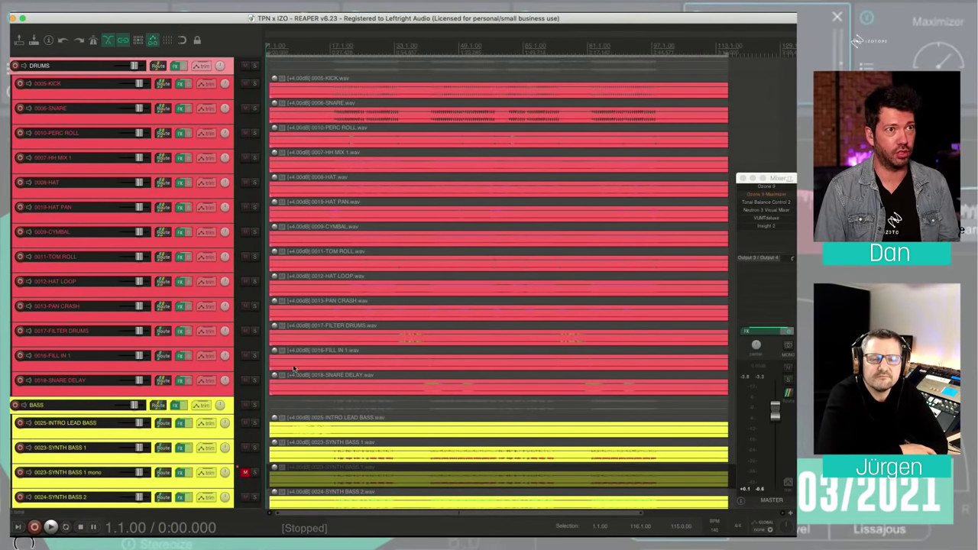
pyautogui.scroll(-2, 294, 372)
pyautogui.scroll(2, 294, 372)
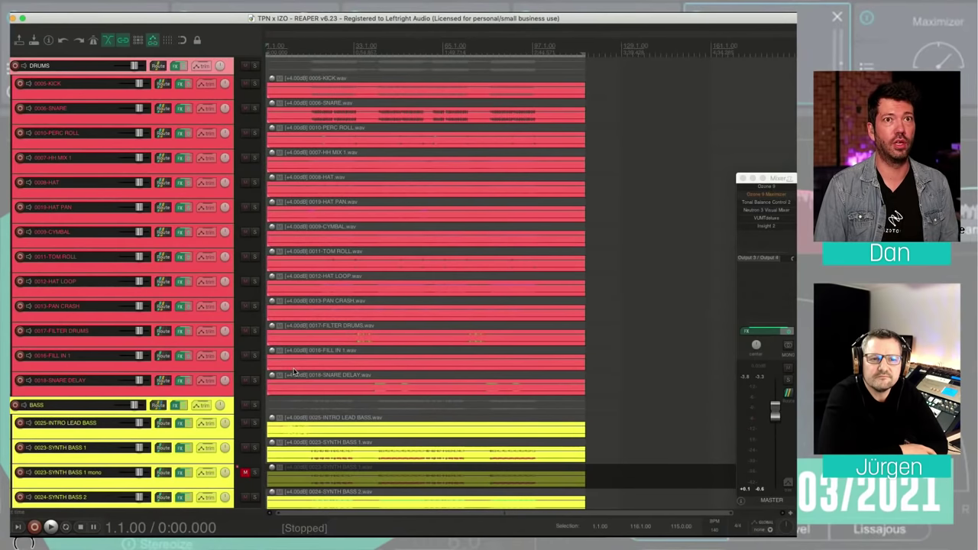
pyautogui.scroll(1, 294, 372)
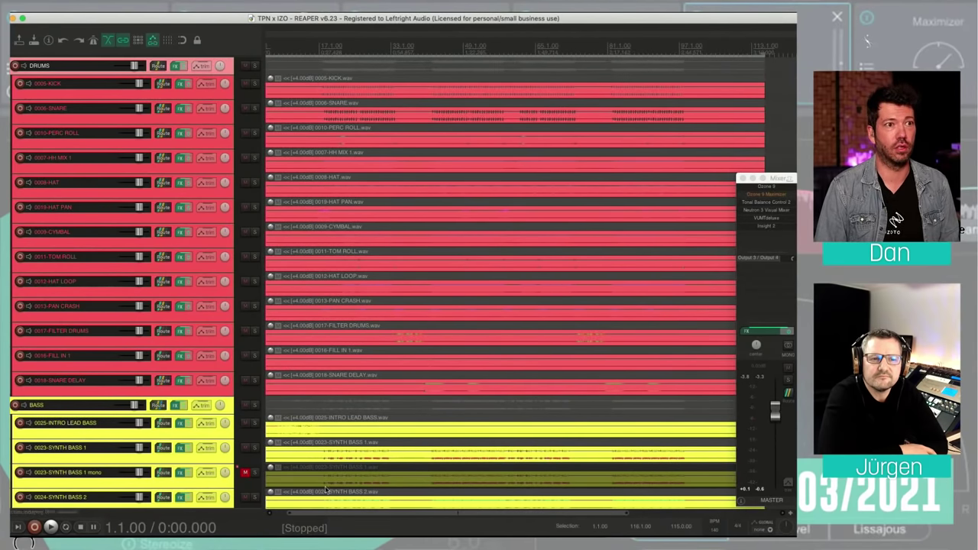
pyautogui.scroll(1, 357, 509)
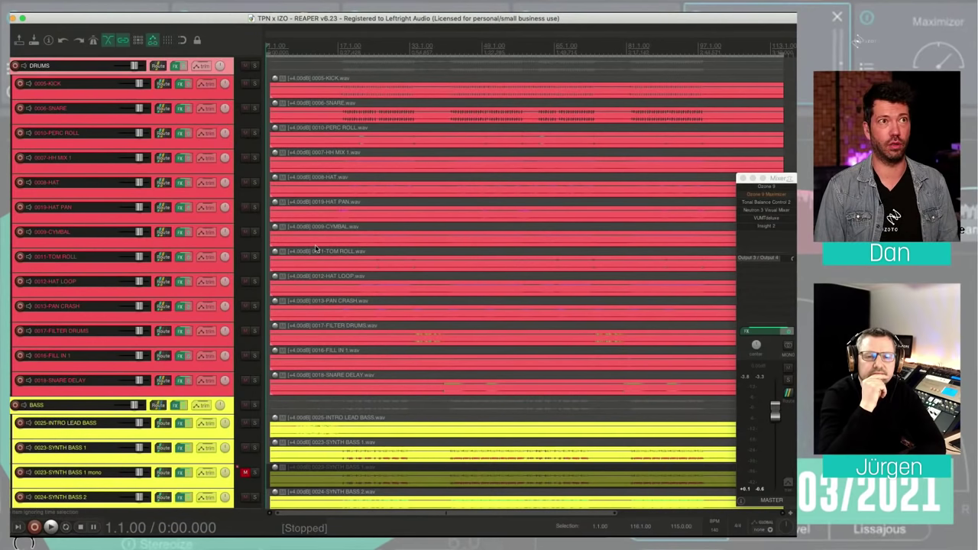
pyautogui.moveTo(276, 246)
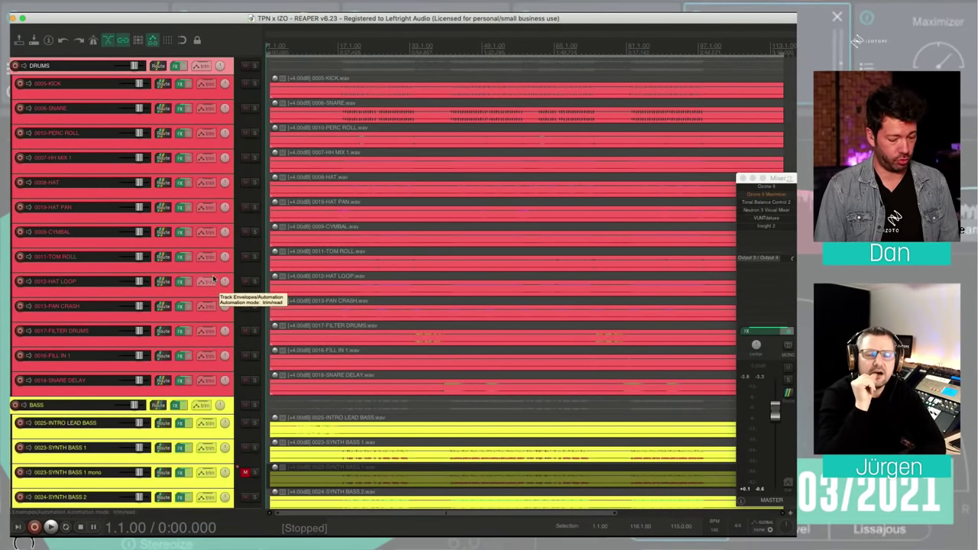
# Select the mixer channels from 0005-KICK to 0018-SNARE DELAY, lower their faders together and raise them back.
pyautogui.hotkey('ctrl', 'm')
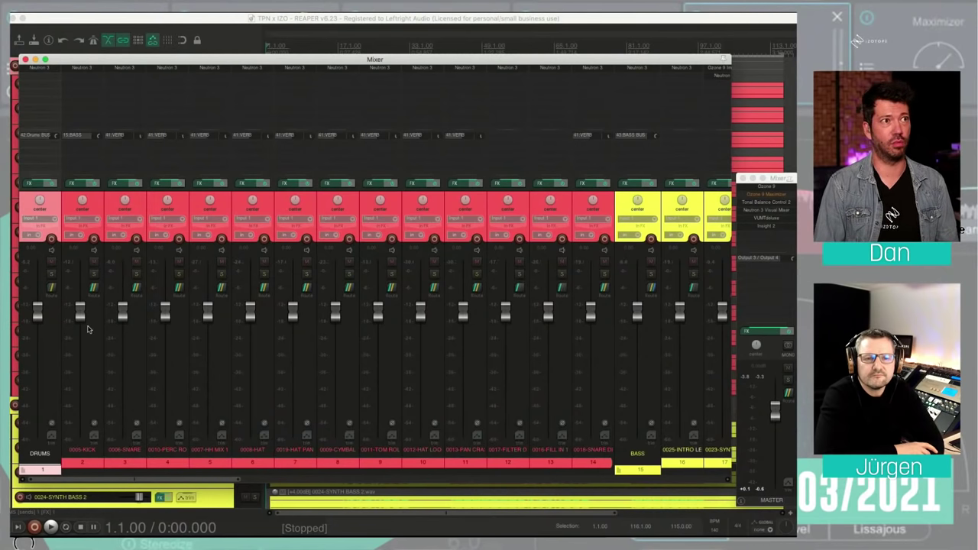
pyautogui.click(71, 194)
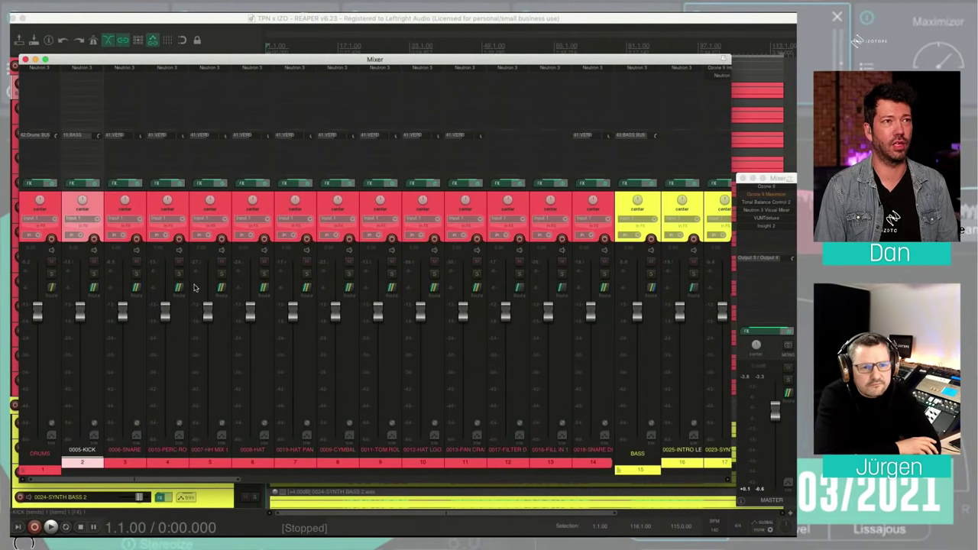
pyautogui.moveTo(206, 316)
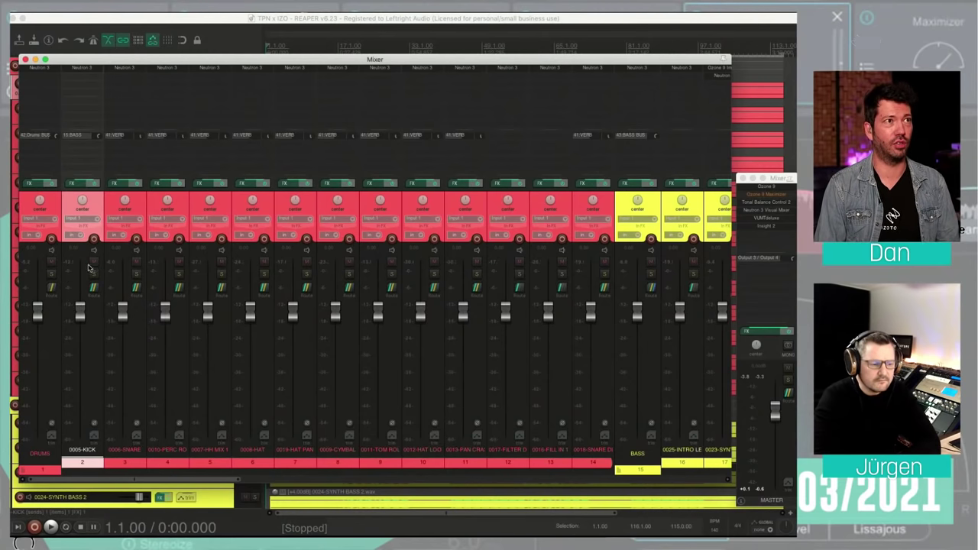
pyautogui.keyDown('shift'); pyautogui.click(589, 197); pyautogui.keyUp('shift')
pyautogui.moveTo(590, 309); pyautogui.dragTo(589, 388)
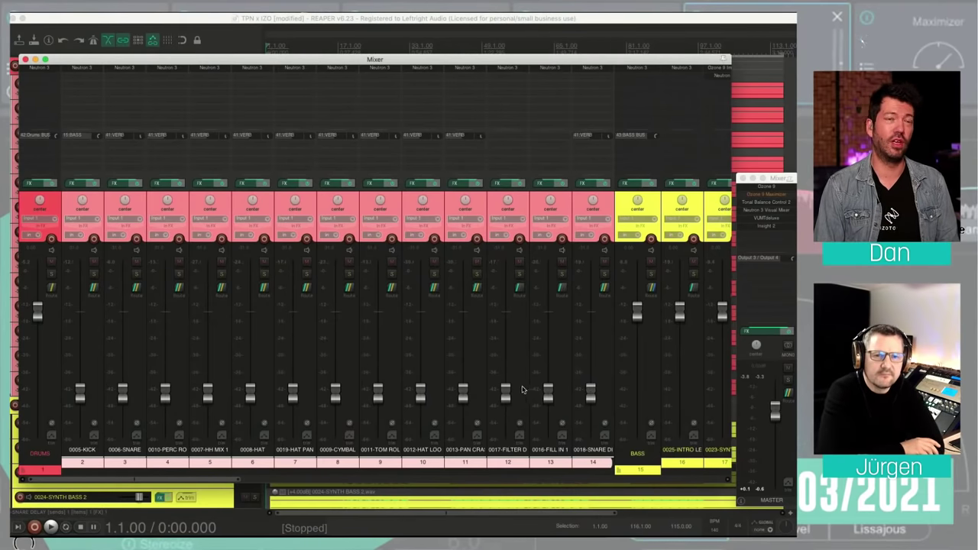
pyautogui.moveTo(507, 389)
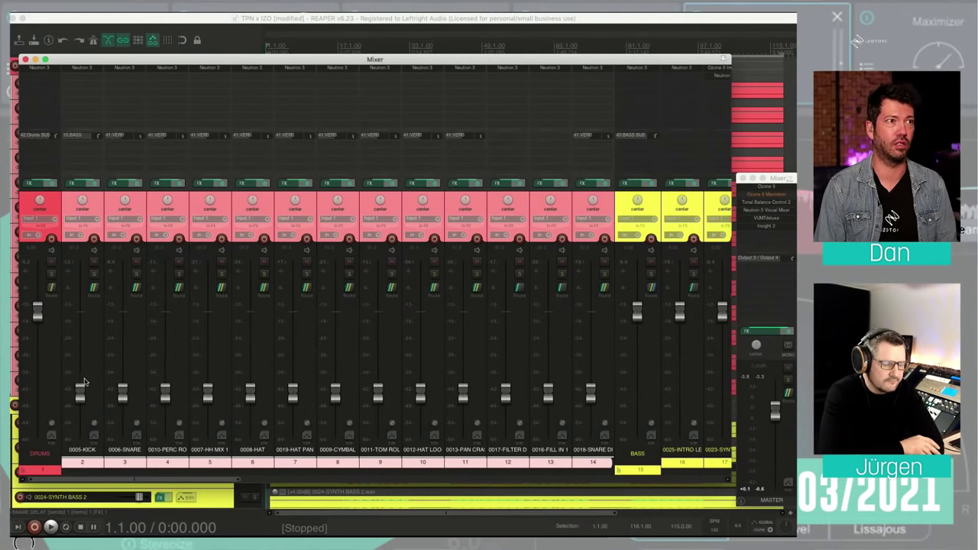
pyautogui.moveTo(82, 388)
pyautogui.moveTo(84, 384); pyautogui.dragTo(89, 309)
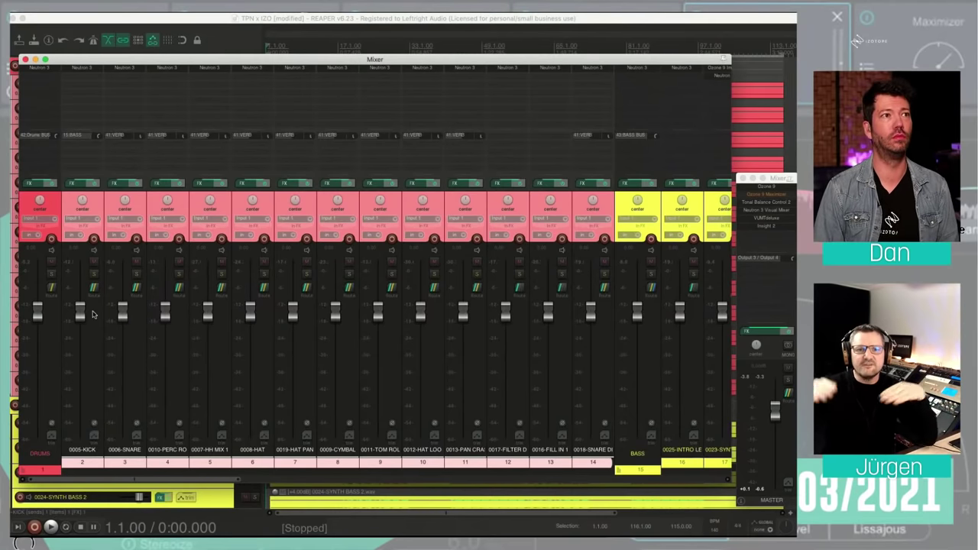
# Select only the 0005-KICK channel in the mixer and save the project.
pyautogui.click(71, 202)
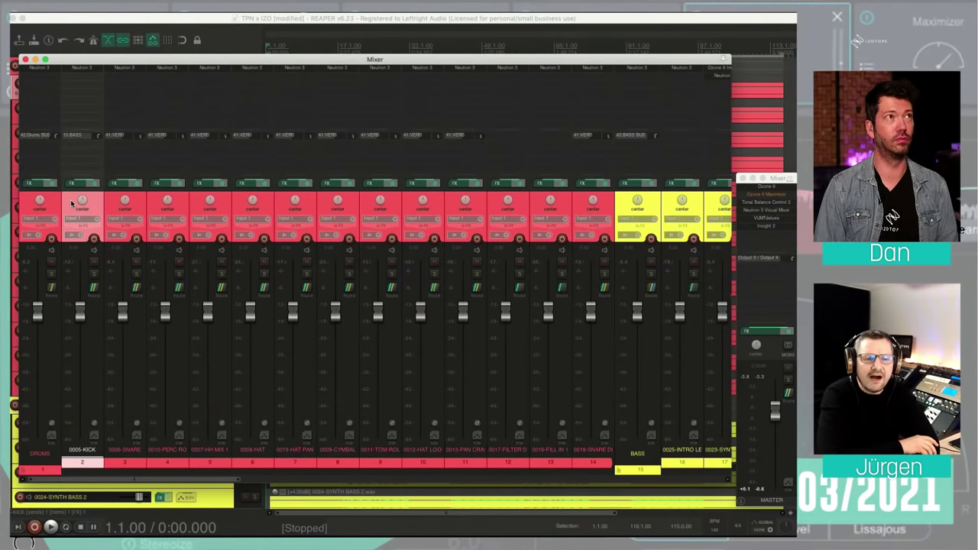
pyautogui.hotkey('ctrl', 's')
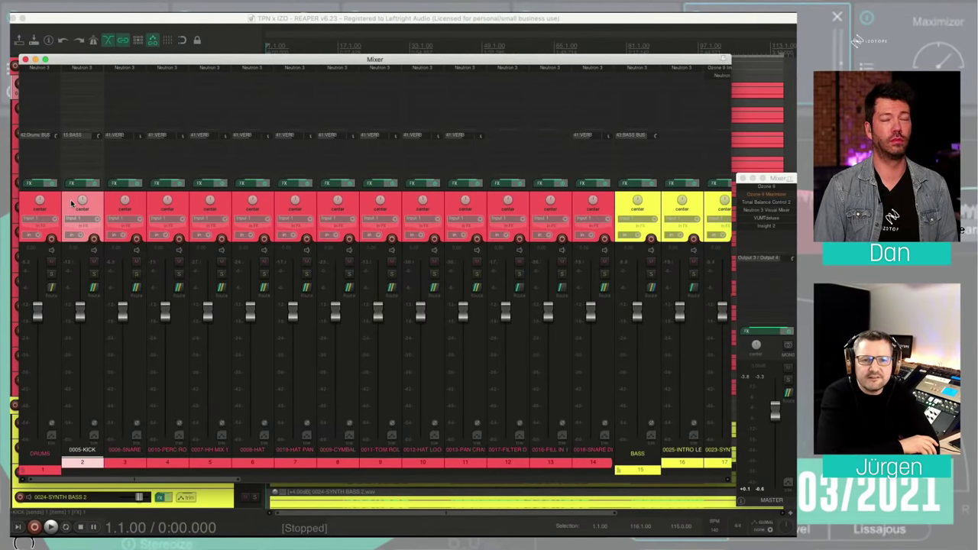
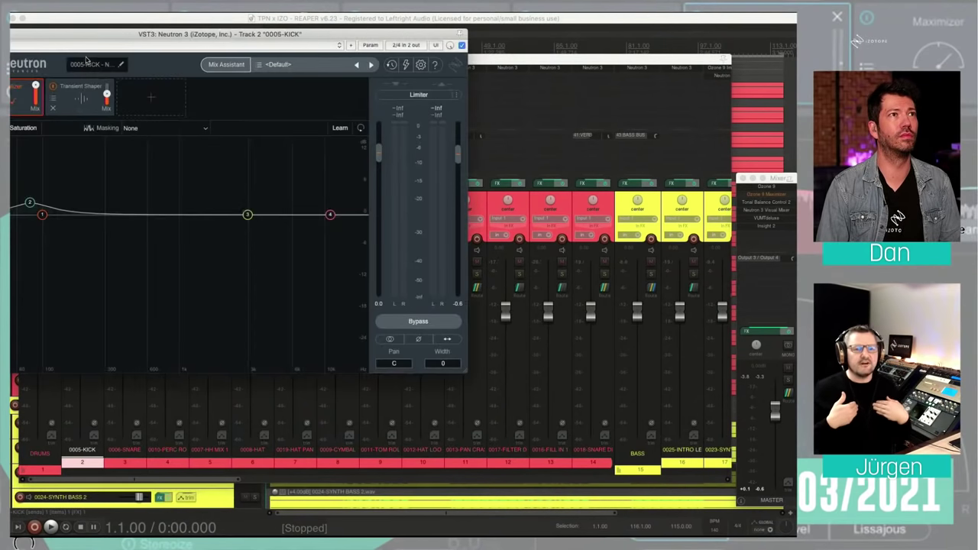
# Bring the whole Neutron 3 window of the 0005-KICK track into view, close it and hide the mixer.
pyautogui.moveTo(102, 28); pyautogui.dragTo(219, 57)
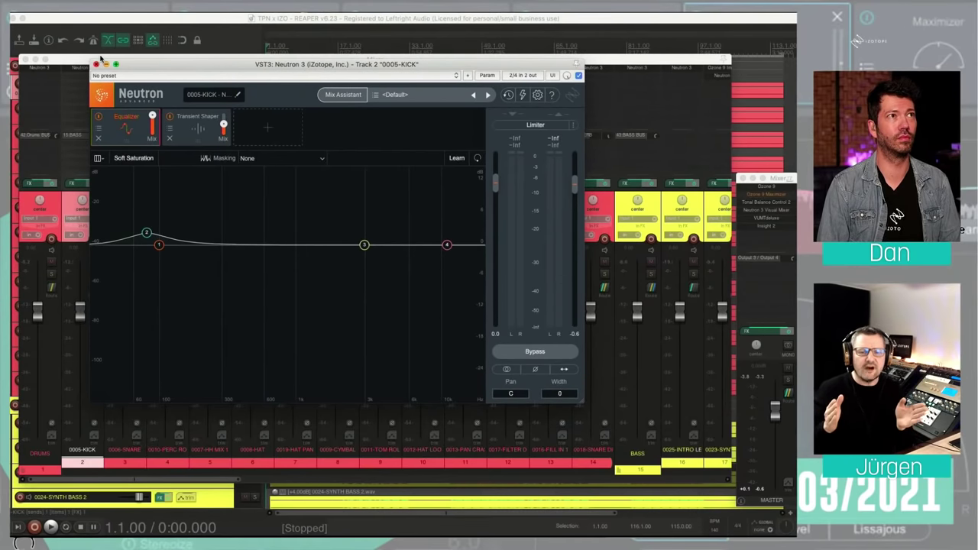
pyautogui.click(97, 62)
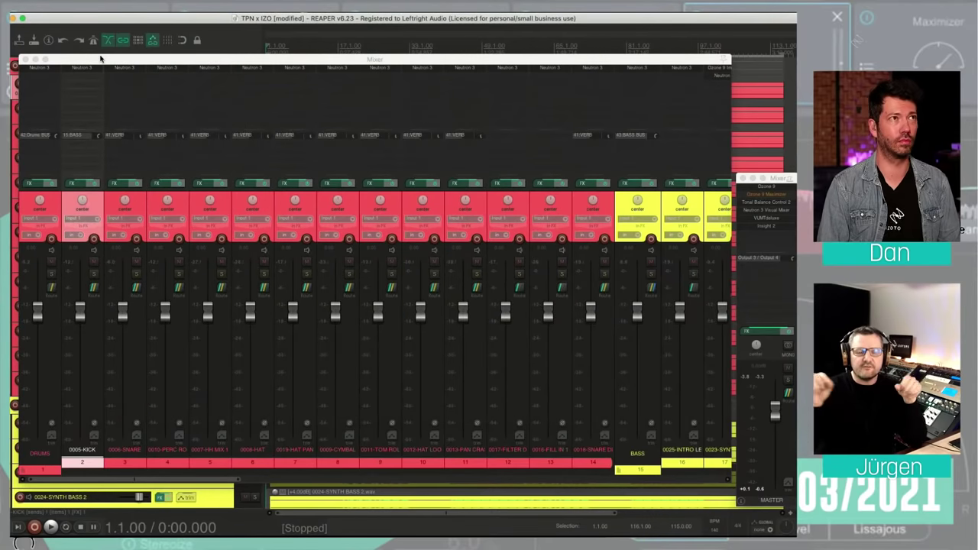
pyautogui.hotkey('ctrl', 'm')
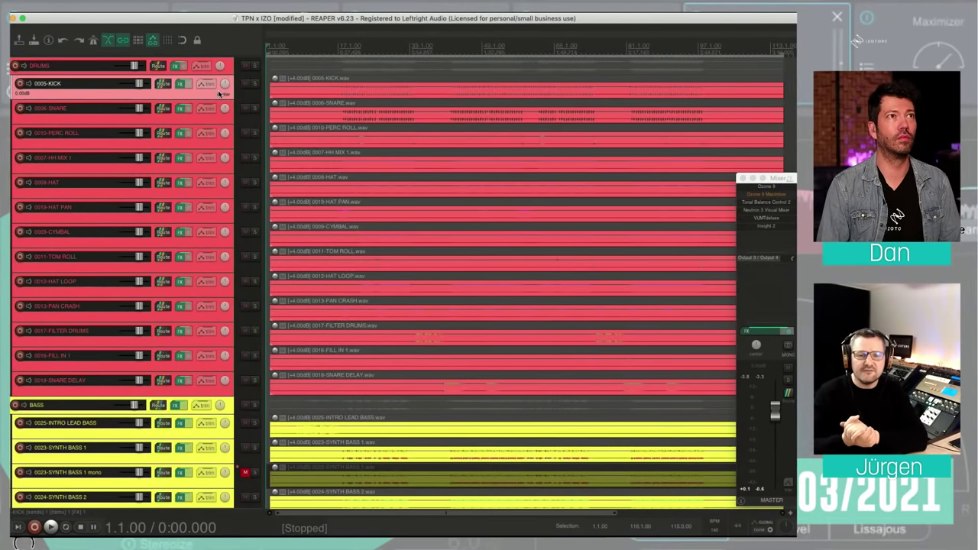
# Select the 0006-SNARE track, enlarge the track heights to examine the drum waveforms and shrink them back to the compact view.
pyautogui.press('Down')
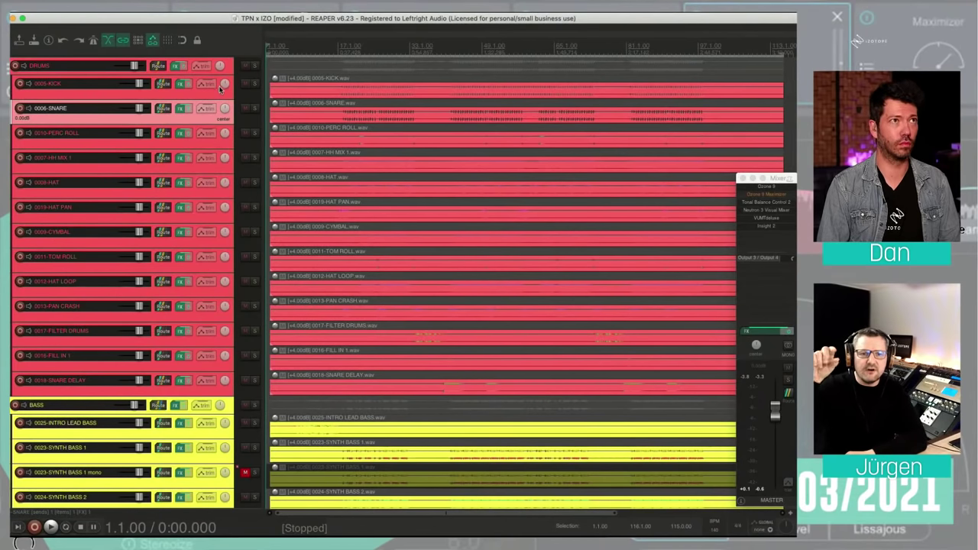
pyautogui.scroll(5, 221, 89)
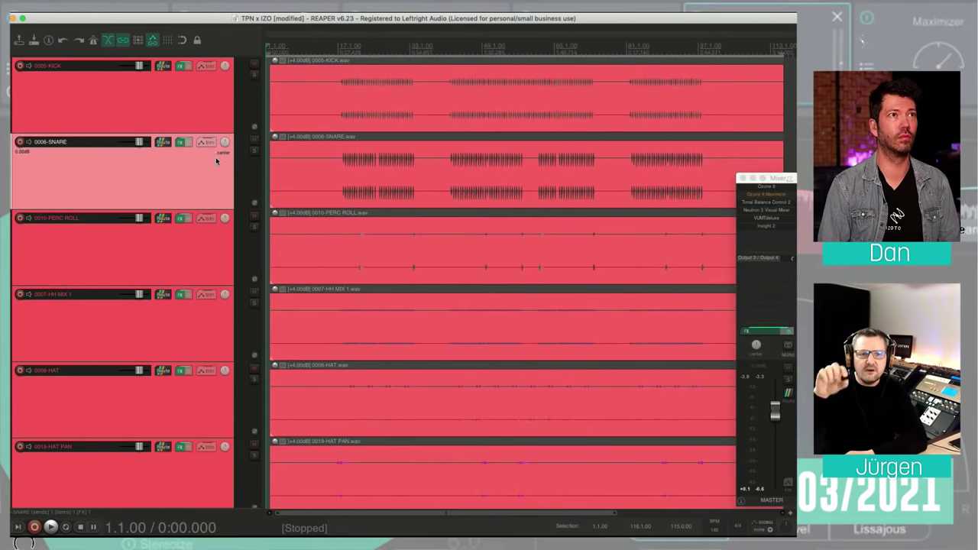
pyautogui.scroll(1, 216, 158)
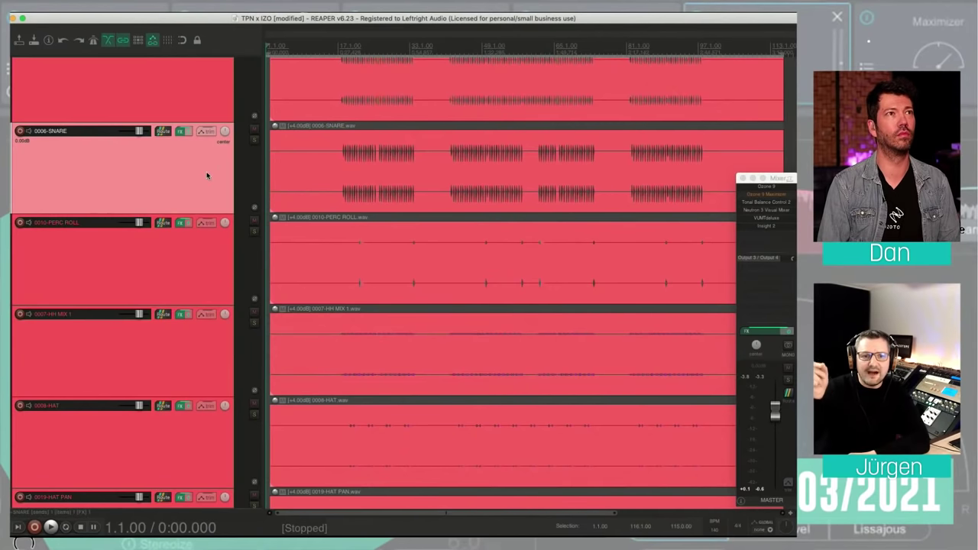
pyautogui.press('pagedown')
pyautogui.press('pagedown')
pyautogui.press('pagedown')
pyautogui.press('pagedown')
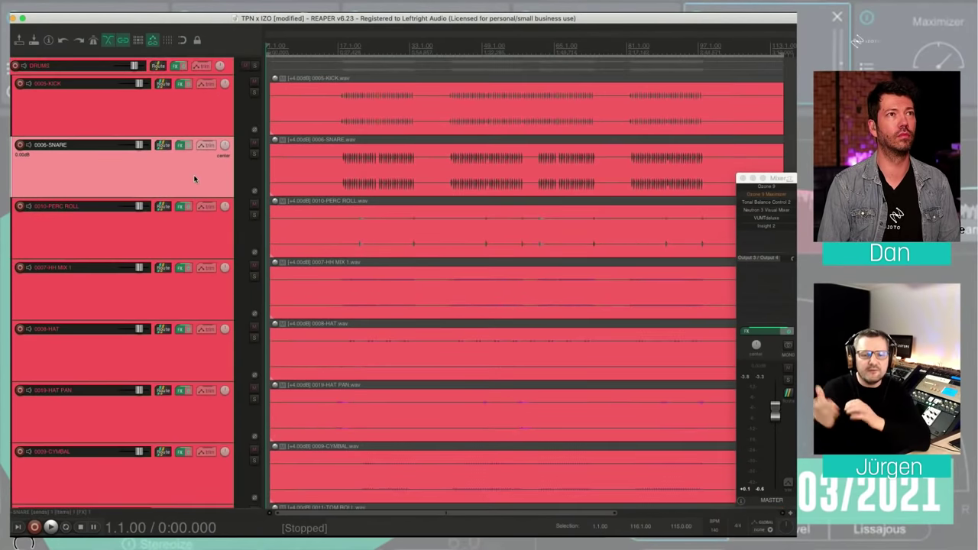
pyautogui.press('pagedown')
pyautogui.press('pagedown')
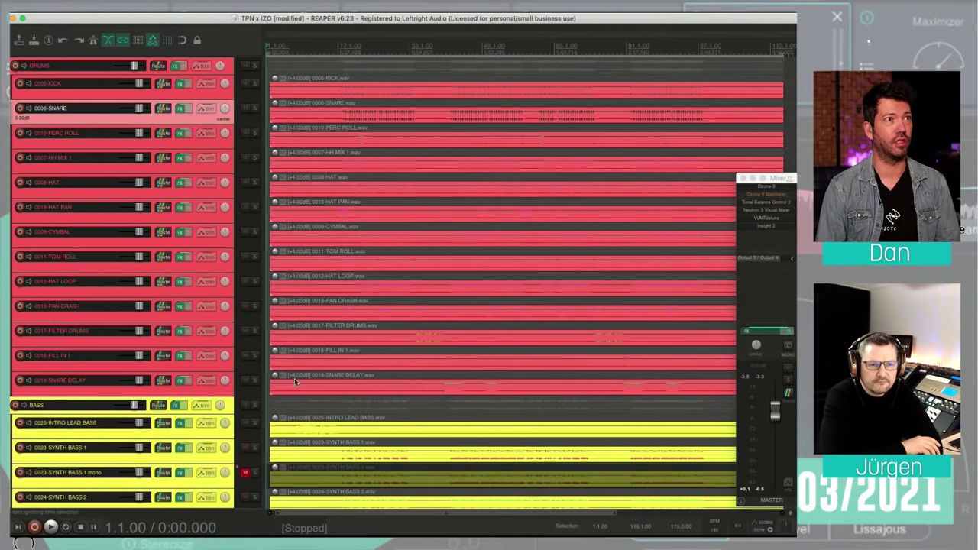
# Examine the track list down to the reference tracks, select the Stereo Out track and return to the DRUMS group.
pyautogui.scroll(-10, 221, 364)
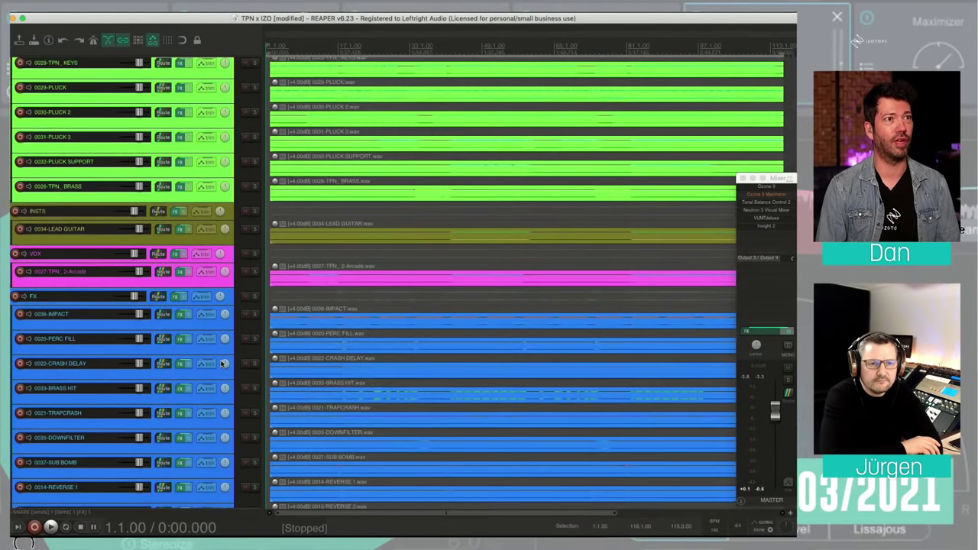
pyautogui.scroll(-9, 222, 364)
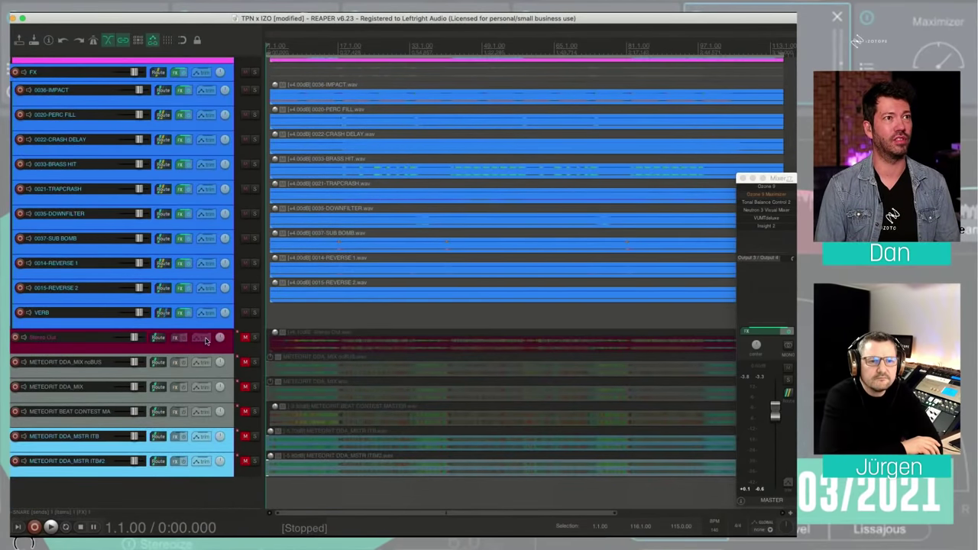
pyautogui.click(206, 340)
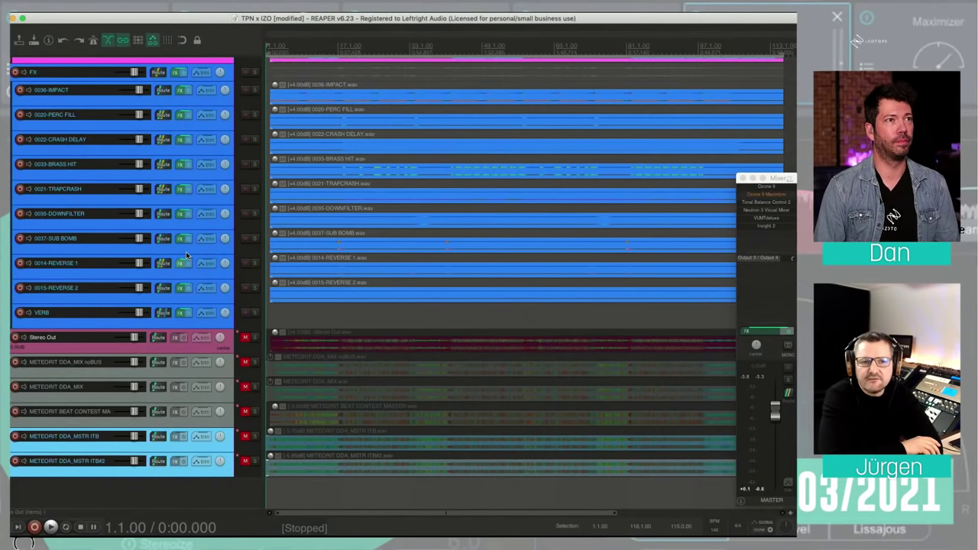
pyautogui.scroll(5, 210, 269)
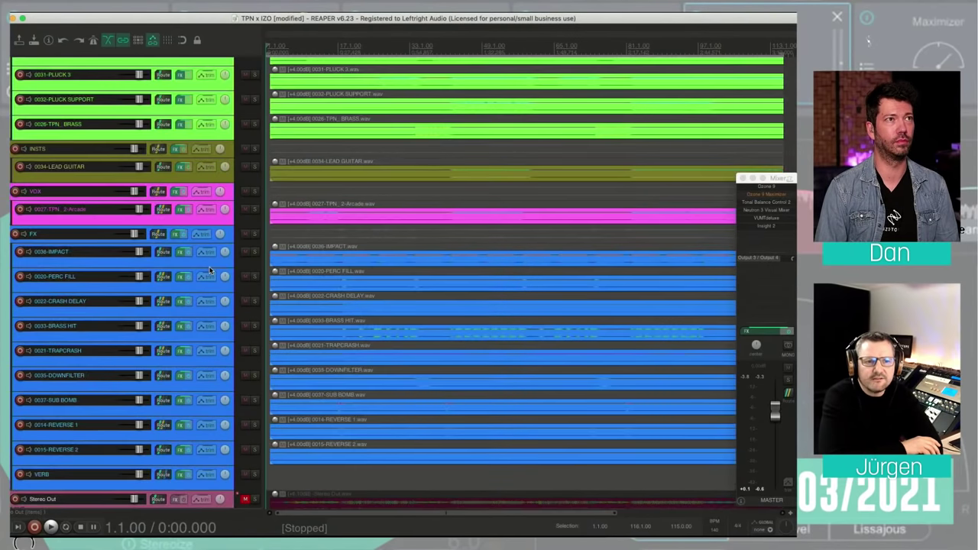
pyautogui.scroll(15, 210, 269)
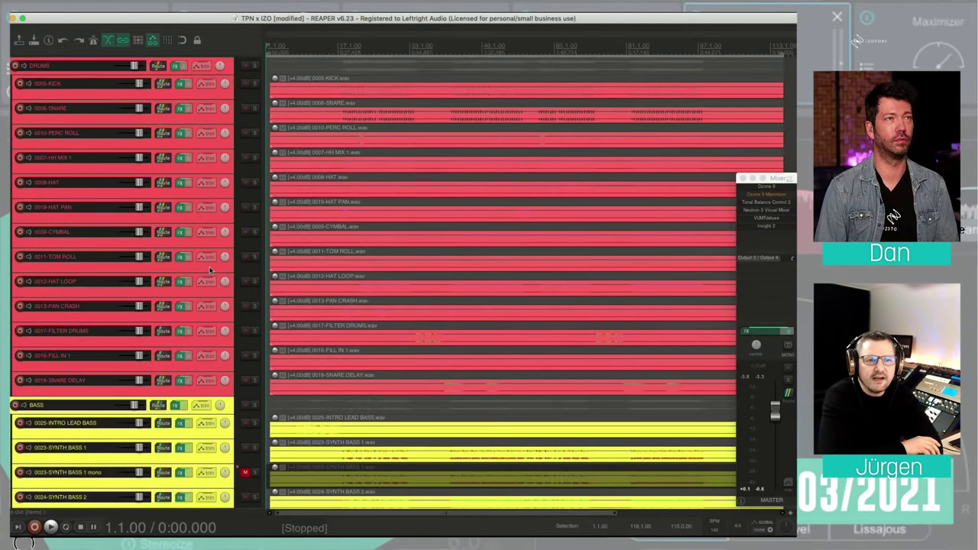
# Open the FX chain of the 0005-KICK track and reposition its window so the complete Neutron 3 interface is visible.
pyautogui.click(210, 84)
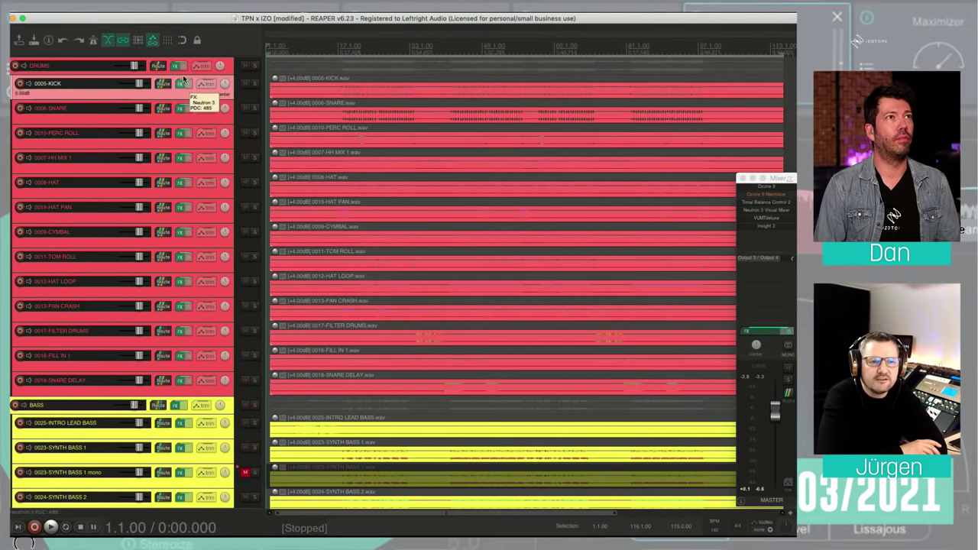
pyautogui.click(180, 83)
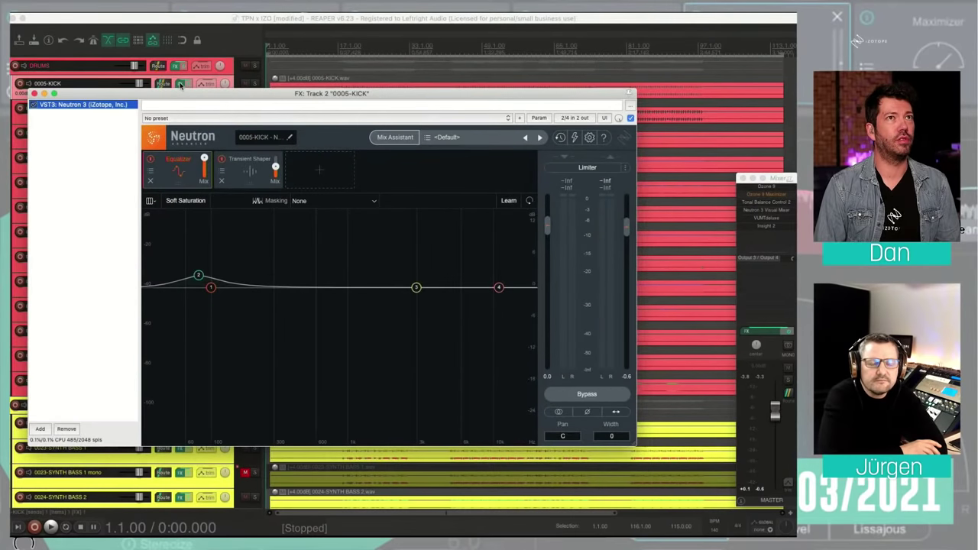
pyautogui.moveTo(180, 86); pyautogui.dragTo(288, 99)
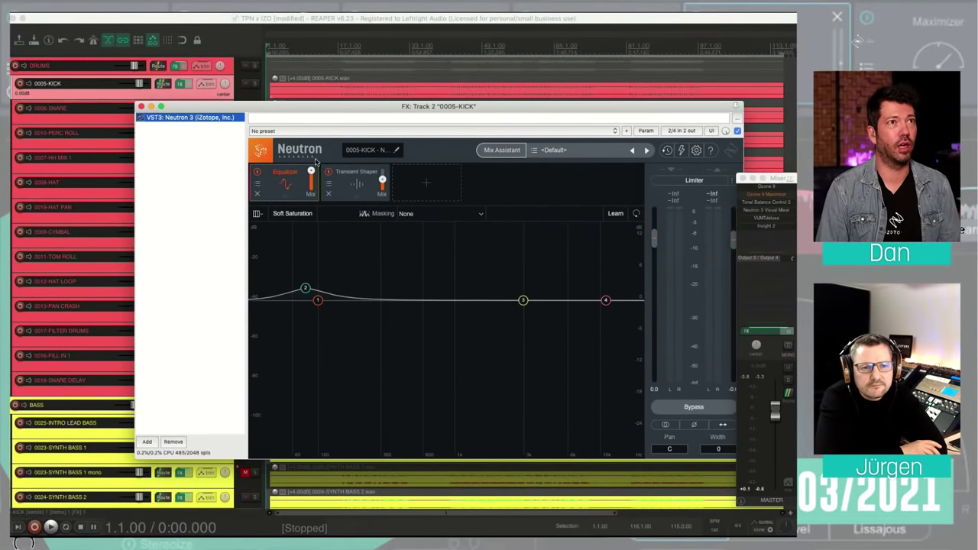
pyautogui.moveTo(310, 171)
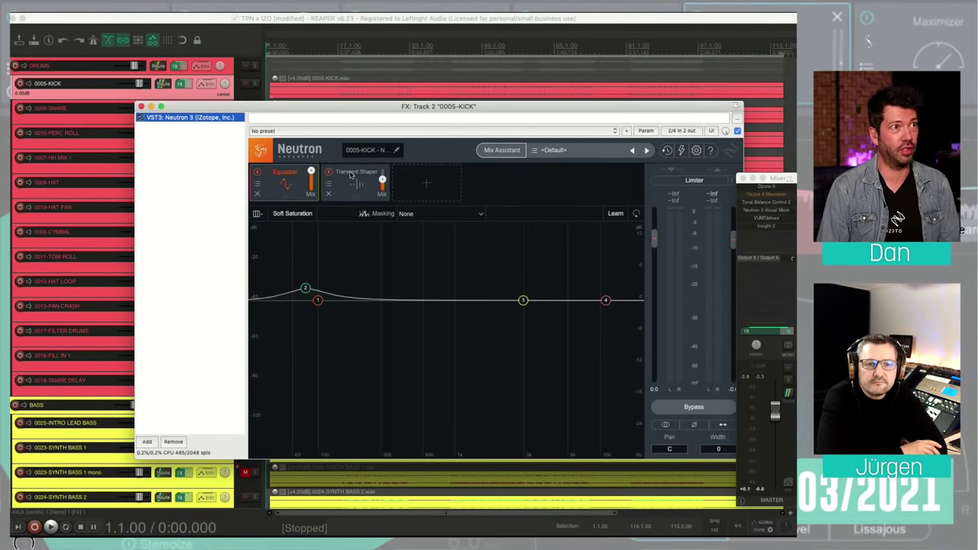
pyautogui.moveTo(428, 101); pyautogui.dragTo(339, 99)
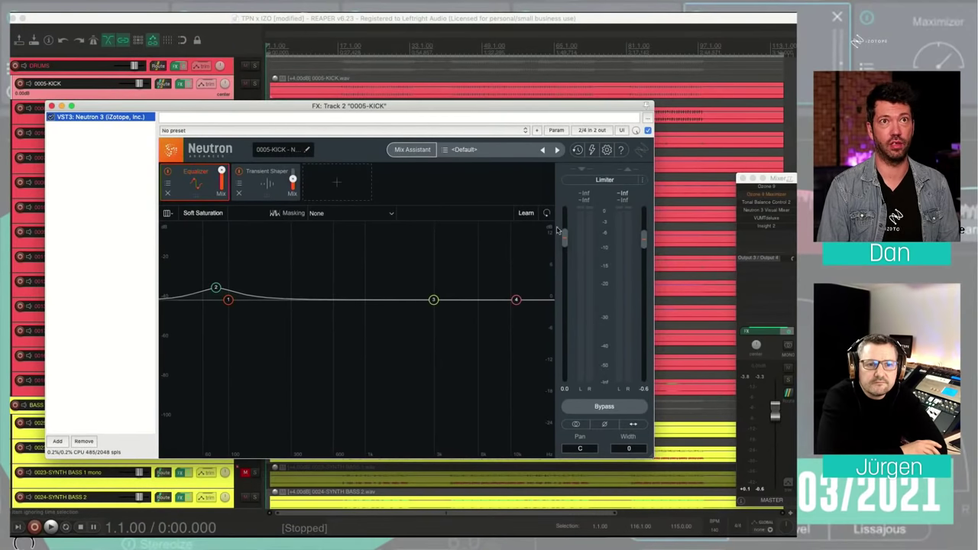
# Reset Neutron's output gain to 0.0, select equalizer band 2 and lower the output gain to -1.3.
pyautogui.moveTo(644, 233)
pyautogui.mouseDown()
pyautogui.moveTo(650, 226)
pyautogui.moveTo(652, 239)
pyautogui.mouseUp()
pyautogui.keyDown('alt'); pyautogui.click(647, 241); pyautogui.keyUp('alt')
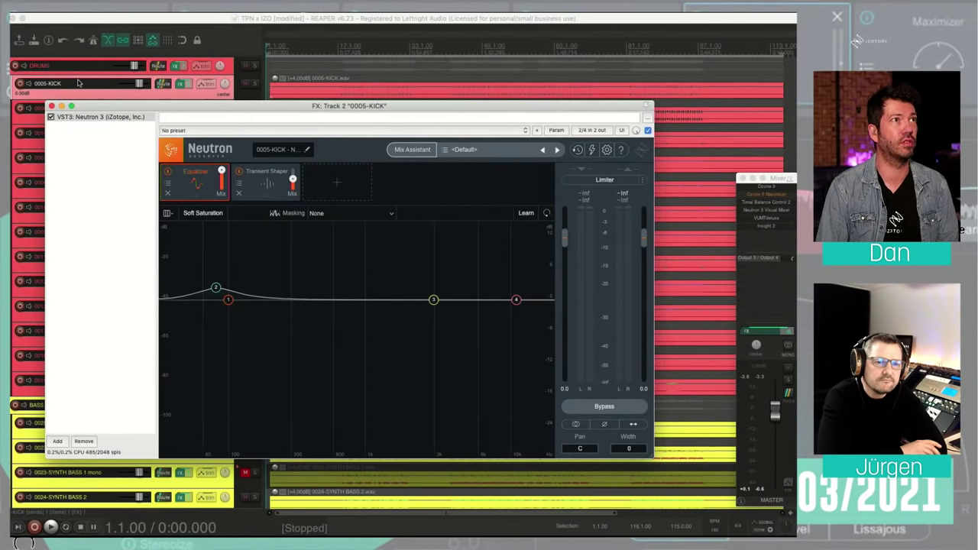
pyautogui.click(218, 285)
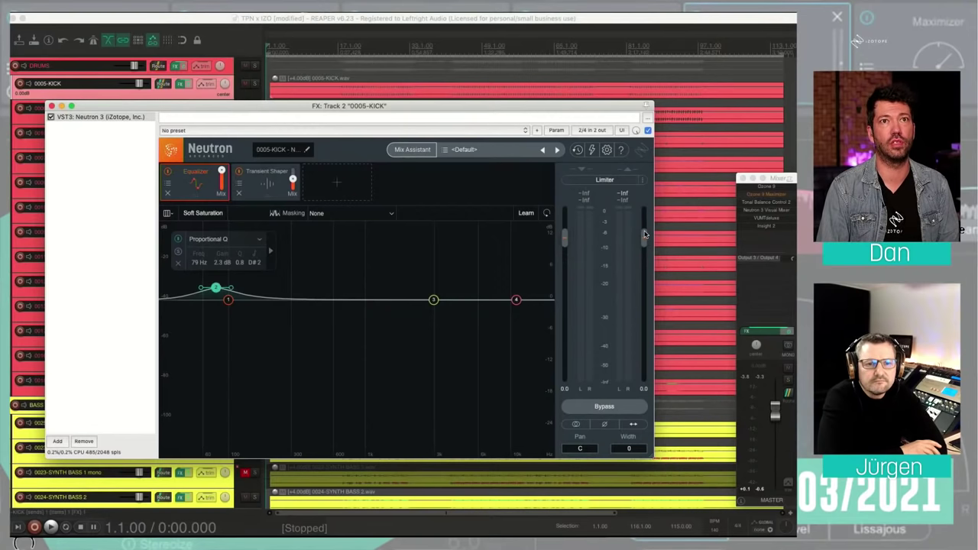
pyautogui.moveTo(644, 234); pyautogui.dragTo(645, 236)
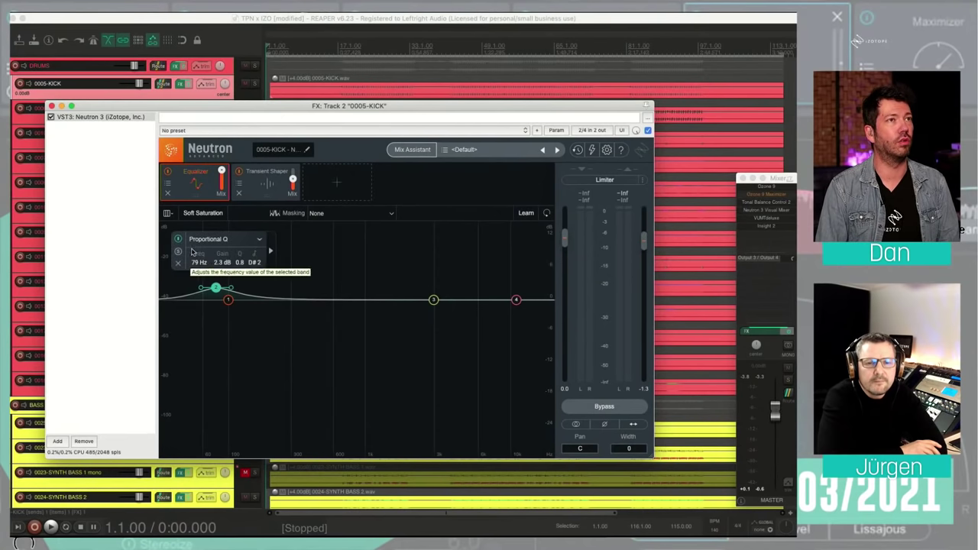
# Show Neutron's Transient Shaper module on the kick and inspect the settings of its high and low bands.
pyautogui.click(255, 175)
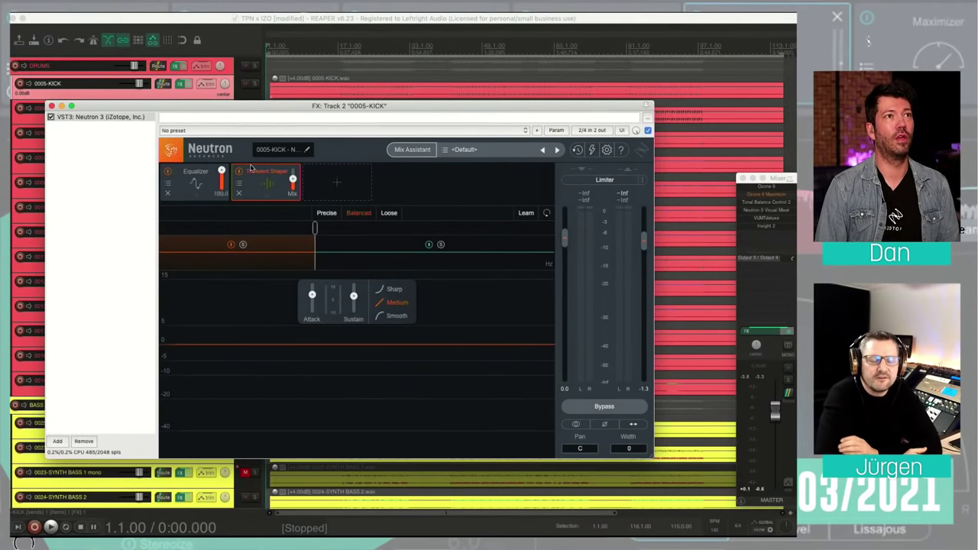
pyautogui.moveTo(255, 101); pyautogui.dragTo(282, 99)
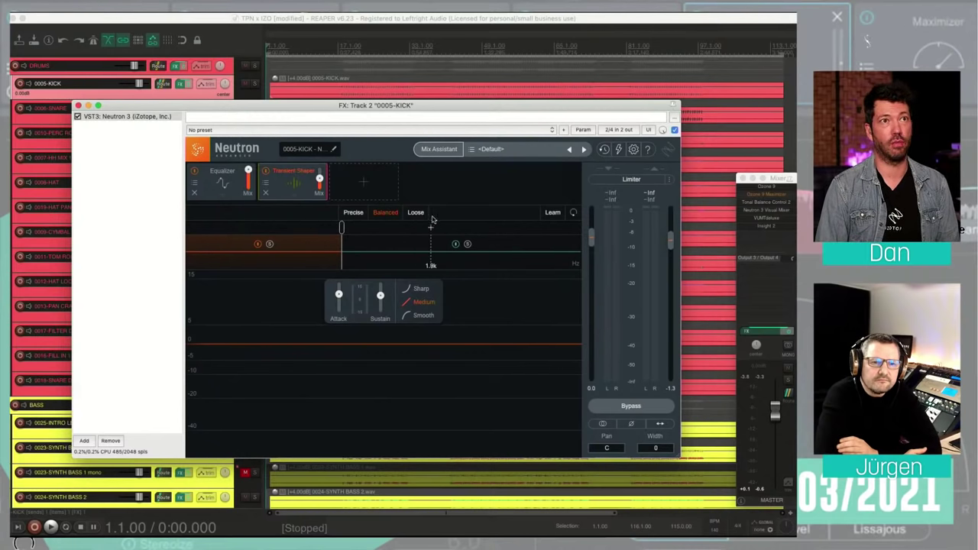
pyautogui.click(365, 238)
pyautogui.click(318, 239)
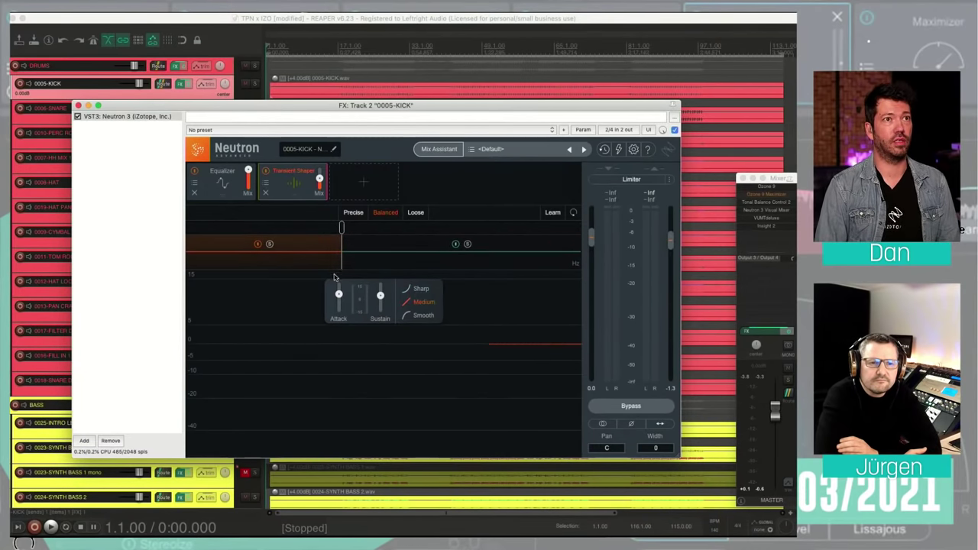
# Add a third band to the Transient Shaper by splitting its high band and remove it again.
pyautogui.click(375, 229)
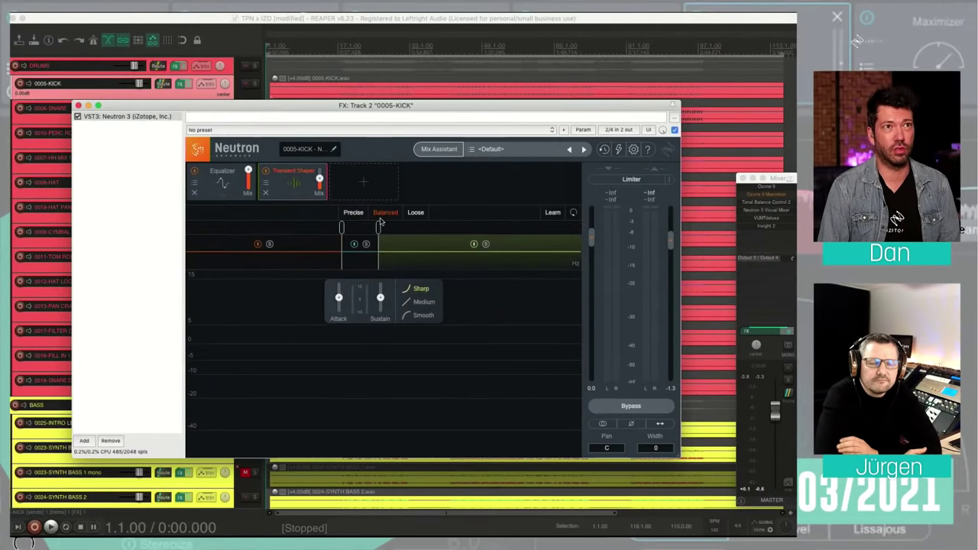
pyautogui.click(388, 256)
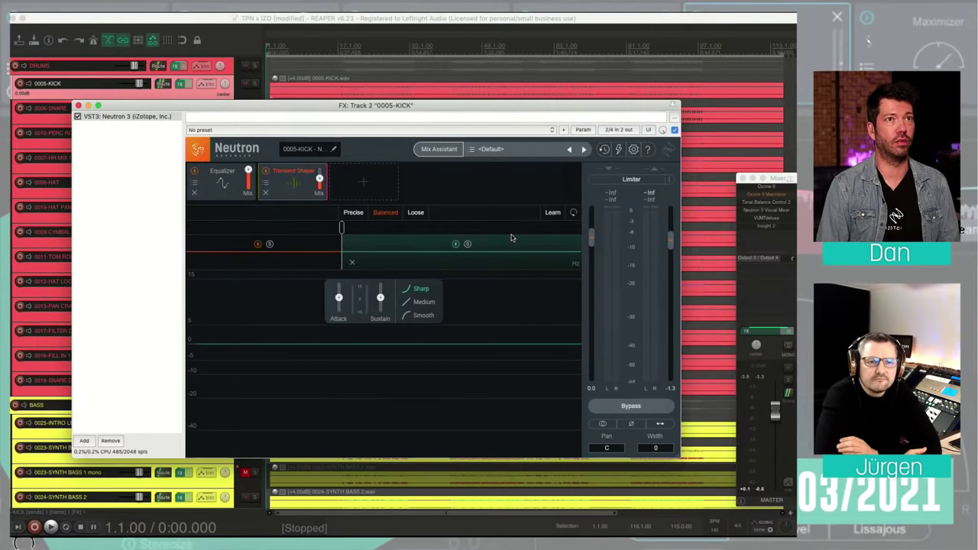
# Show the Transient Shaper's low band settings on the kick, move the FX window aside and close it.
pyautogui.click(325, 252)
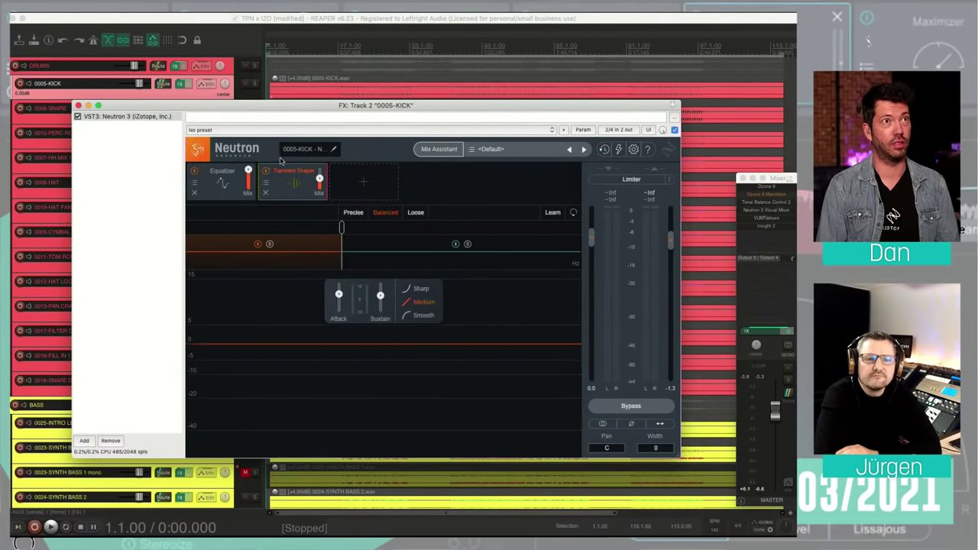
pyautogui.moveTo(150, 99); pyautogui.dragTo(205, 111)
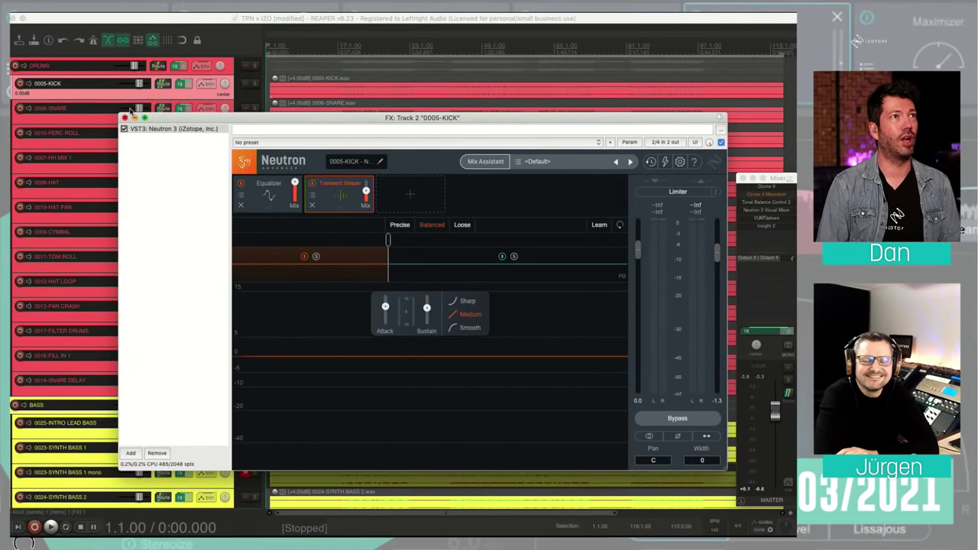
pyautogui.click(125, 118)
# Open the FX chain of the 0006-SNARE track, inspect the settings of Neutron's equalizer band 3 and close the window.
pyautogui.click(127, 110)
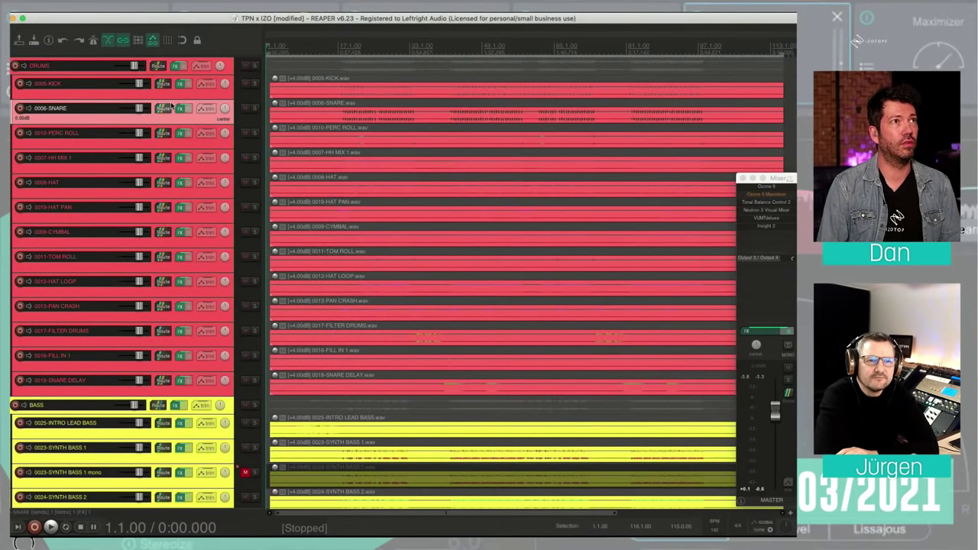
pyautogui.click(182, 109)
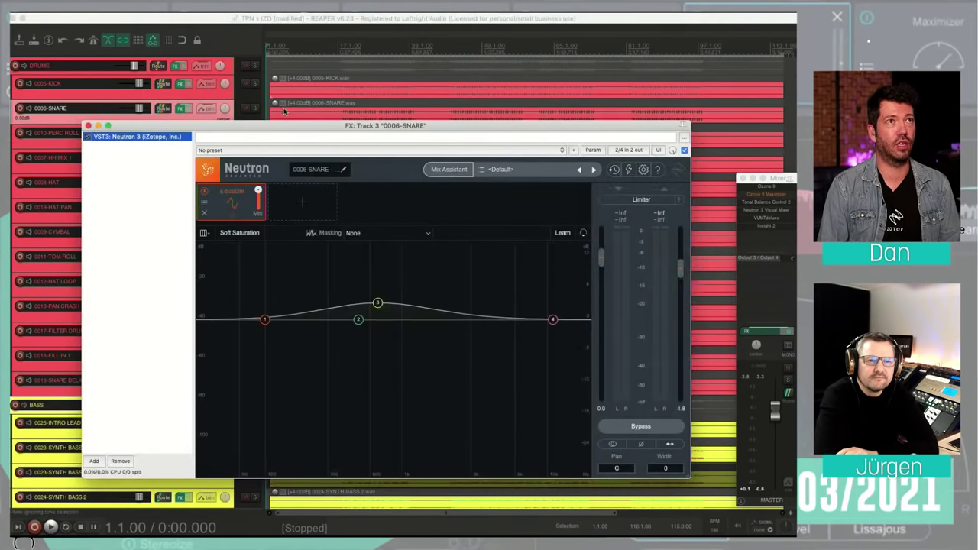
pyautogui.moveTo(287, 117); pyautogui.dragTo(276, 96)
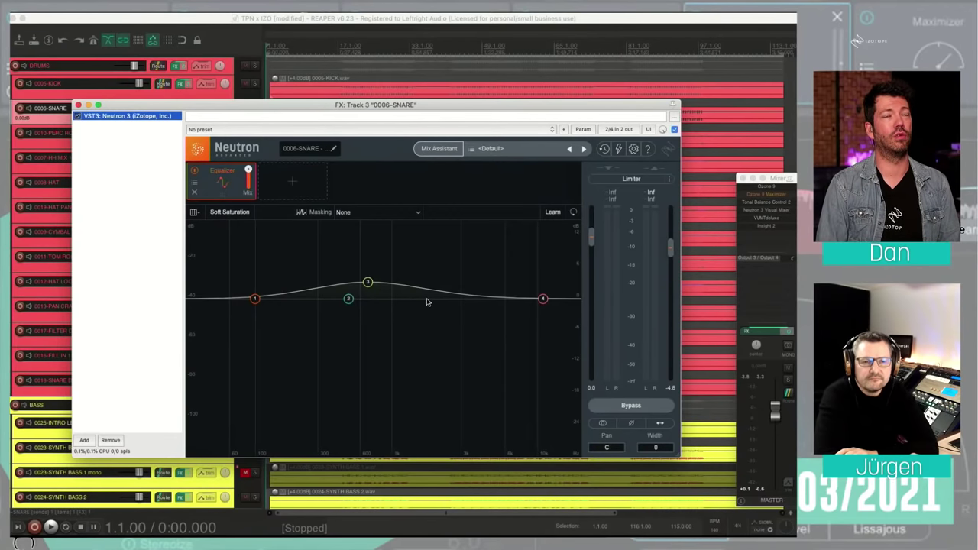
pyautogui.click(369, 280)
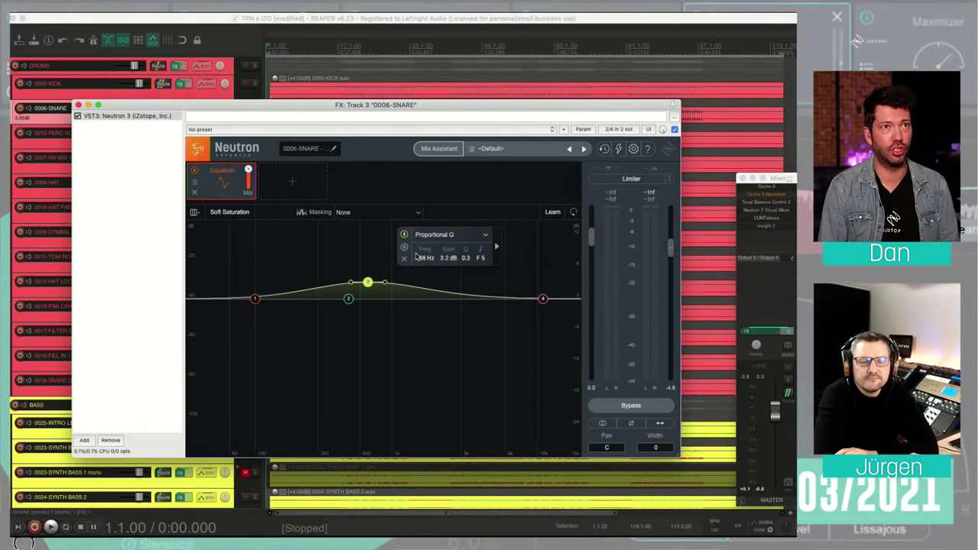
pyautogui.click(78, 104)
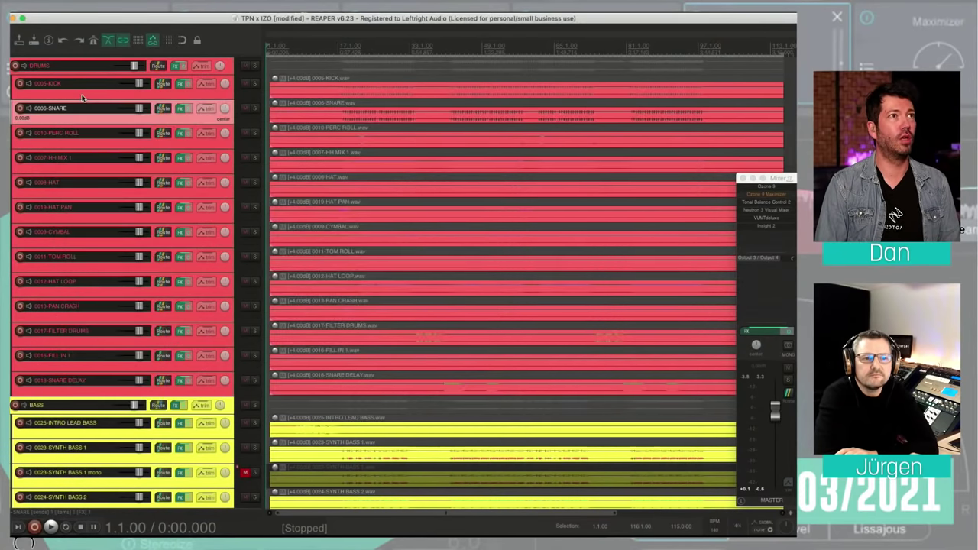
# Look at the Neutron instances on the 0010-PERC ROLL and 0007-HH MIX 1 tracks and close their FX windows.
pyautogui.click(181, 132)
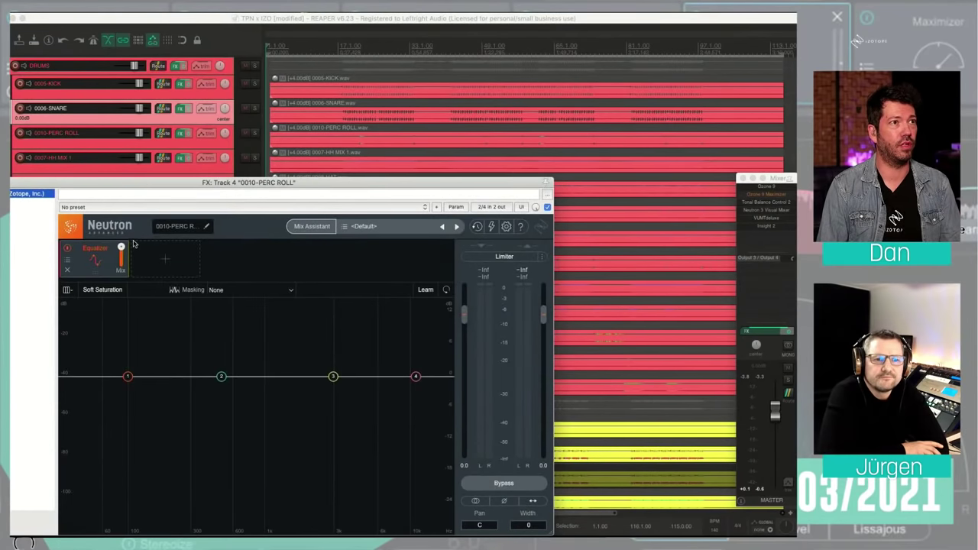
pyautogui.moveTo(31, 179); pyautogui.dragTo(156, 179)
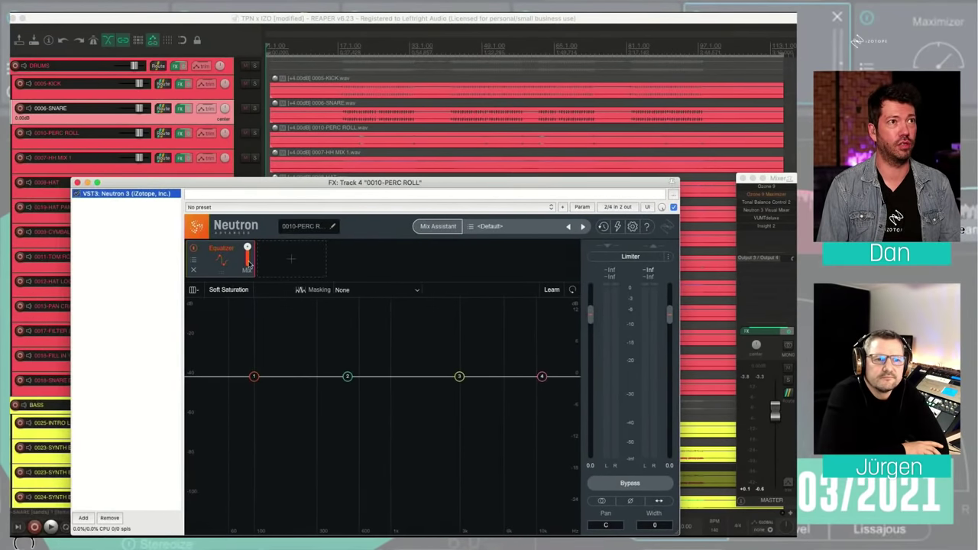
pyautogui.click(77, 182)
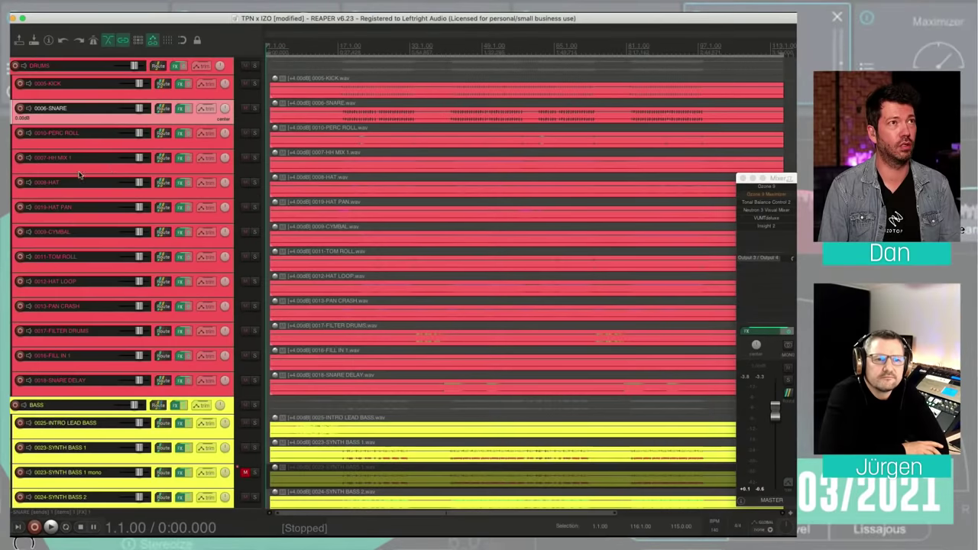
pyautogui.click(181, 156)
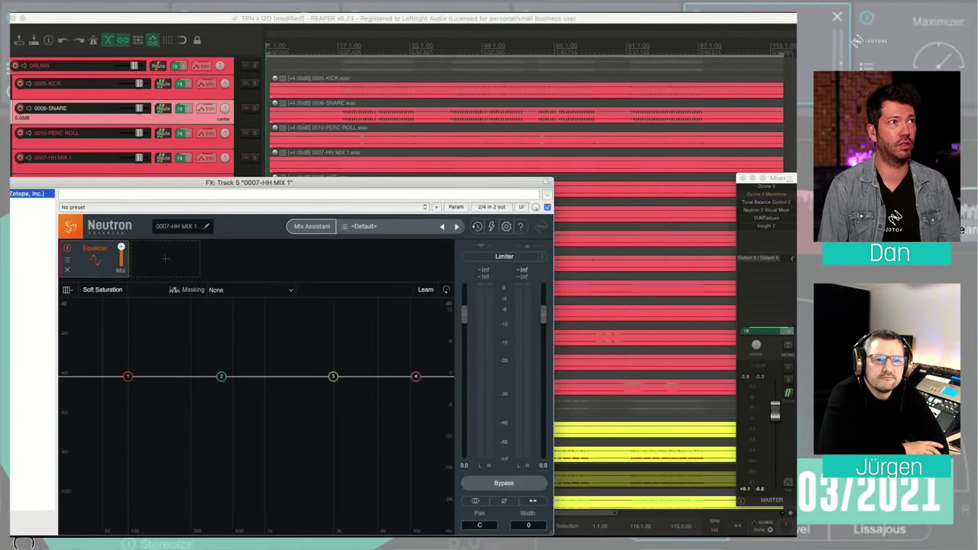
pyautogui.press('Escape')
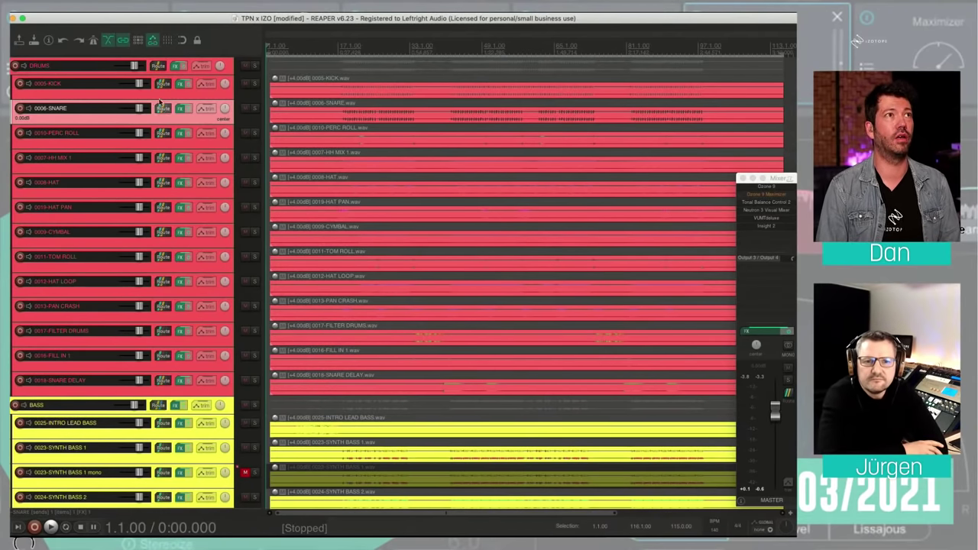
# Open the FX chain of the DRUMS folder track and show Neutron's Equalizer and Sculptor modules.
pyautogui.click(231, 61)
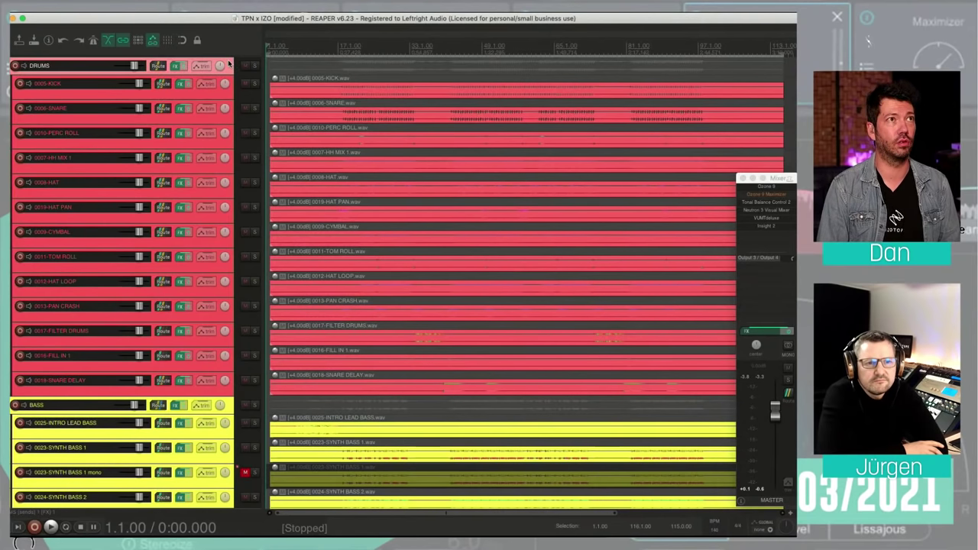
pyautogui.click(177, 67)
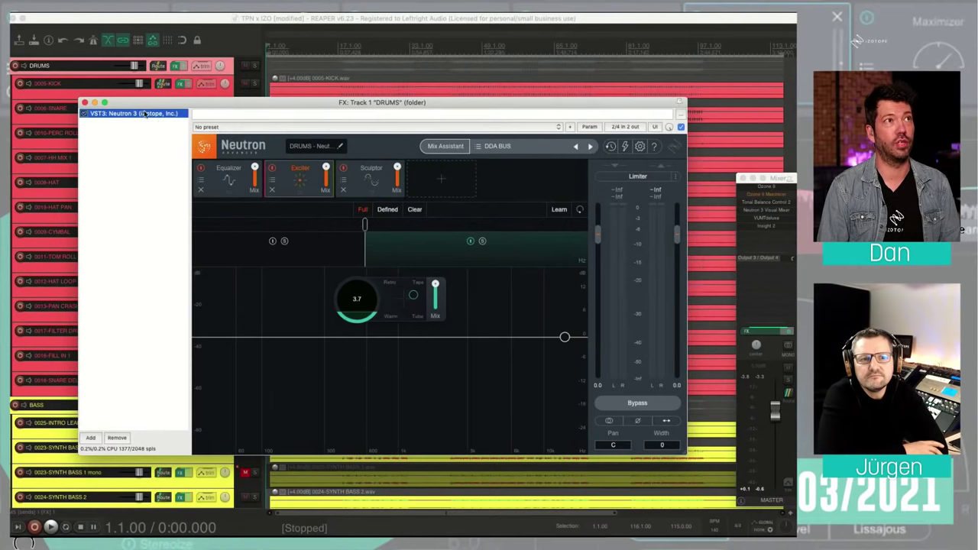
pyautogui.click(227, 168)
pyautogui.click(371, 172)
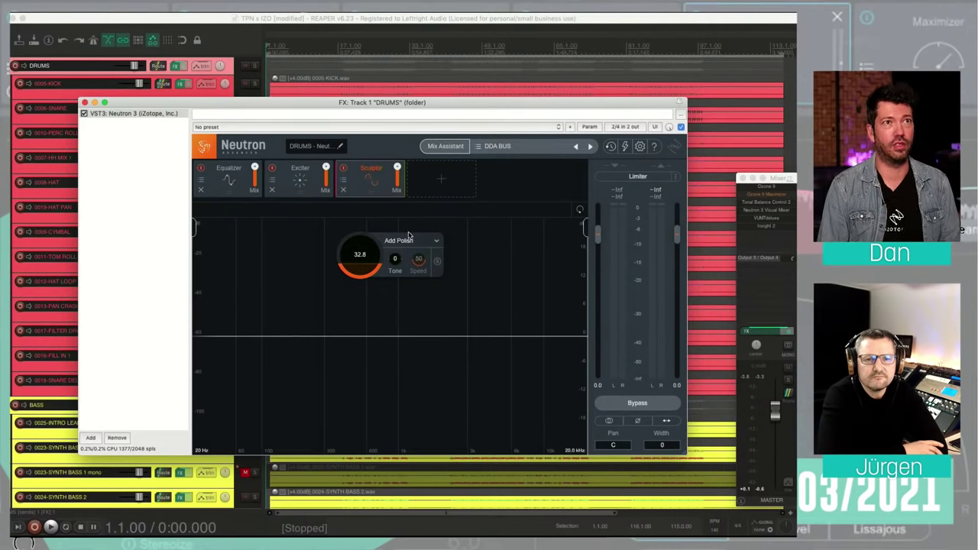
# Browse the Sculptor's target categories and choose Add Polish from the All-purpose group.
pyautogui.click(438, 234)
pyautogui.moveTo(416, 250)
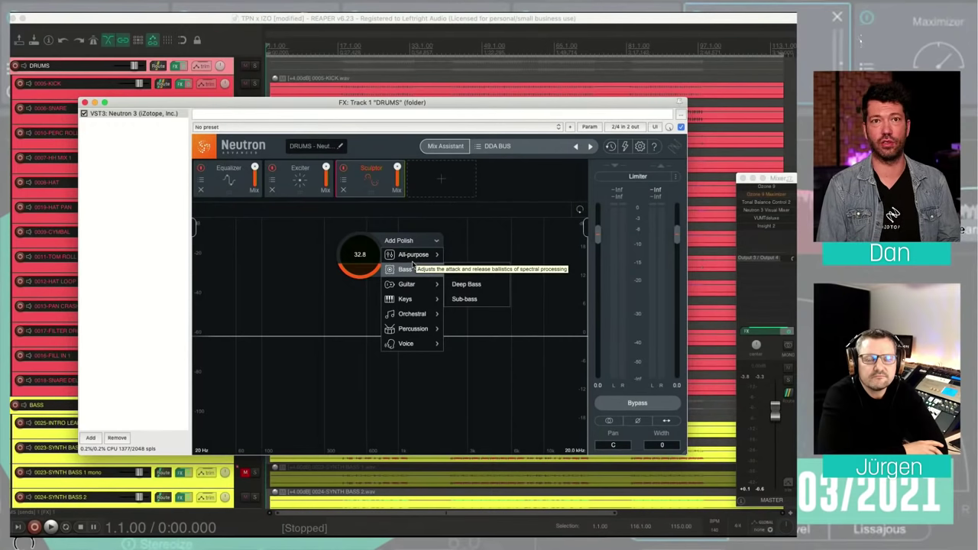
pyautogui.moveTo(418, 295)
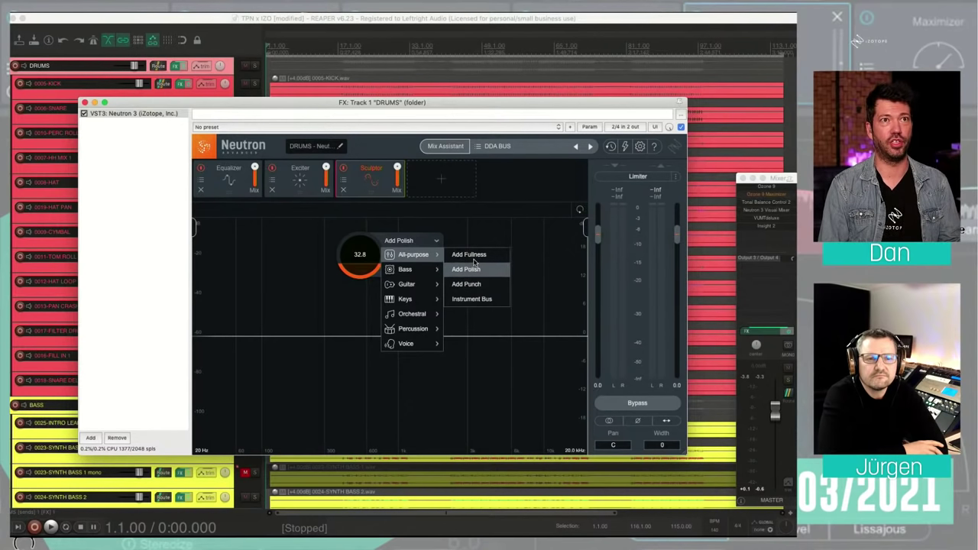
pyautogui.click(472, 268)
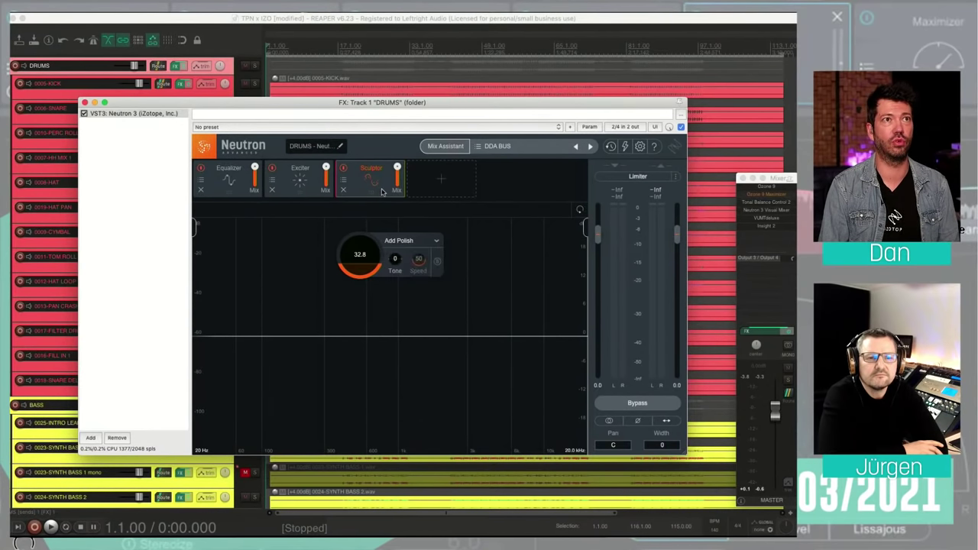
# Set the Sculptor's amount to 35.6, try its Tone control and close the DRUMS FX window.
pyautogui.scroll(3, 372, 257)
pyautogui.scroll(1, 375, 253)
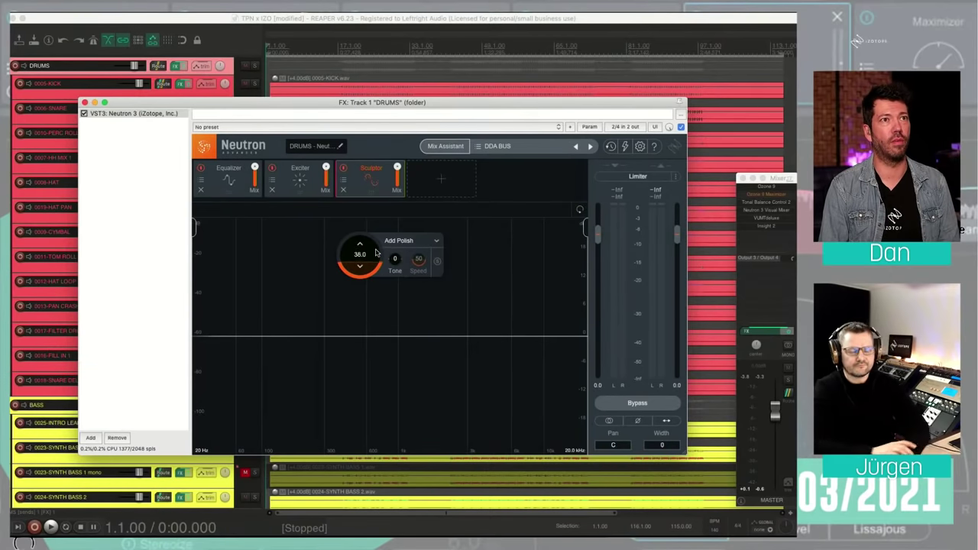
pyautogui.moveTo(395, 260); pyautogui.dragTo(397, 239)
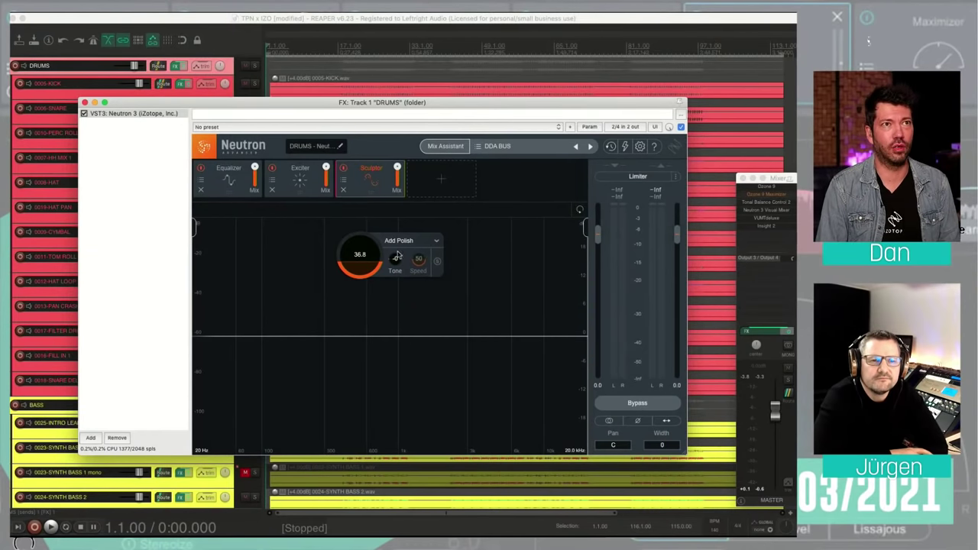
pyautogui.scroll(-3, 376, 261)
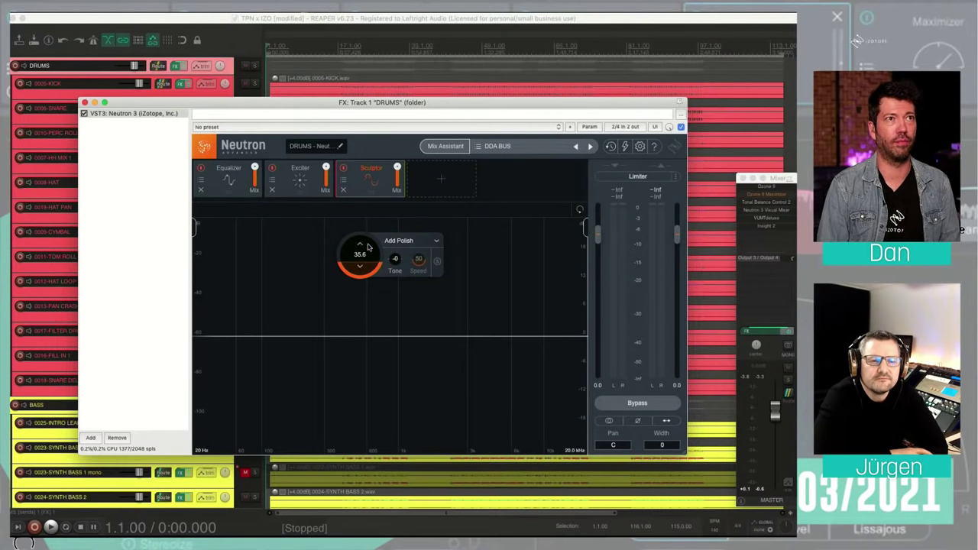
pyautogui.click(85, 102)
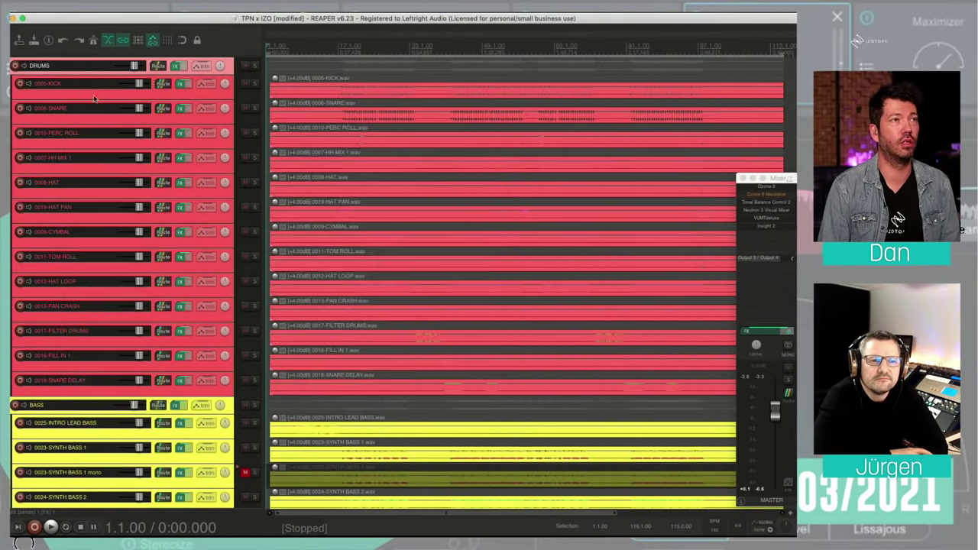
# Select the tracks from 0005-KICK to 0018-SNARE DELAY and bypass the FX on all of them.
pyautogui.click(184, 87)
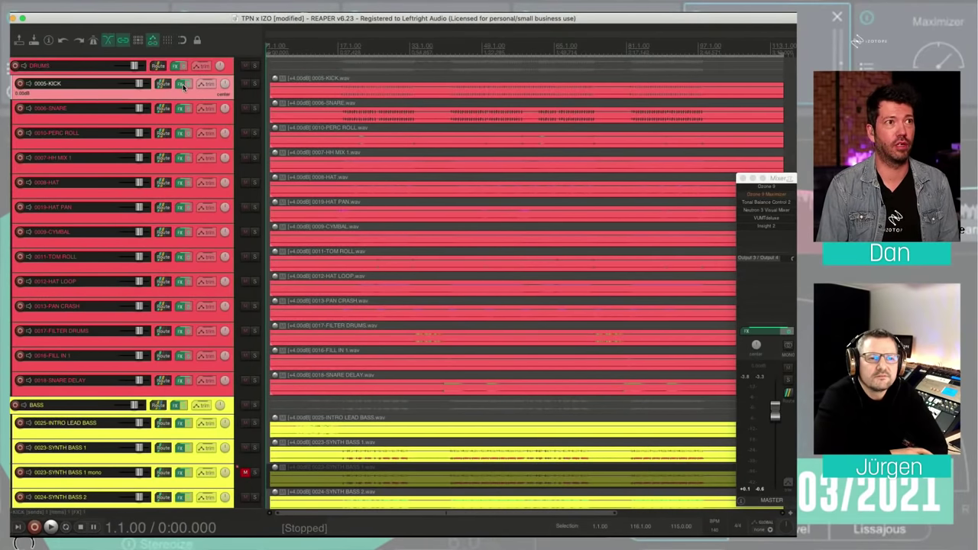
pyautogui.keyDown('shift'); pyautogui.click(187, 388); pyautogui.keyUp('shift')
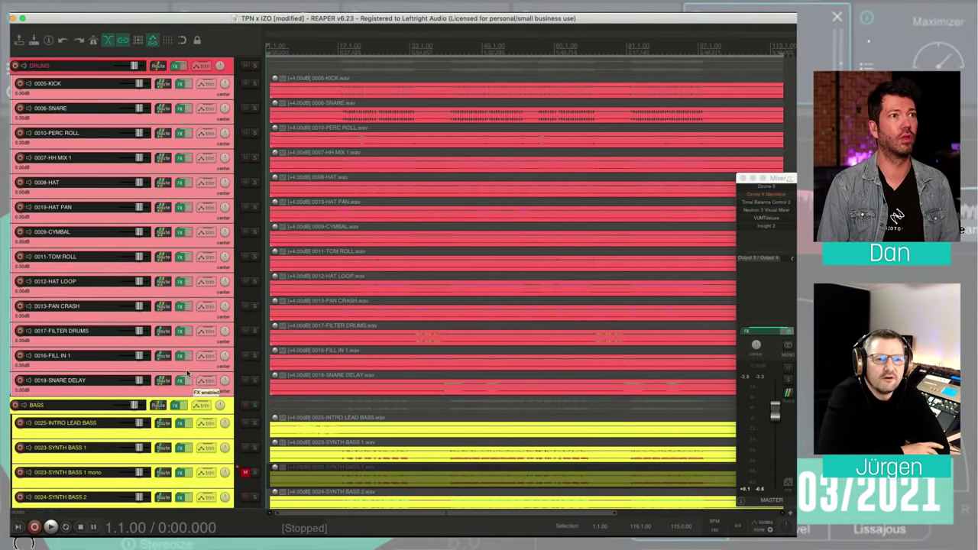
pyautogui.press('b')
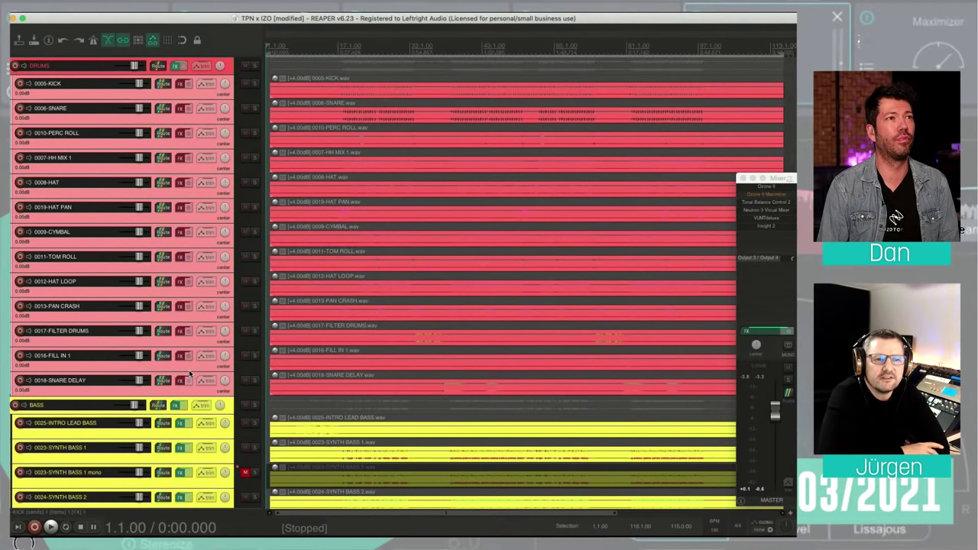
# Place the edit cursor at 42.2.31, solo the DRUMS folder and audition the drums without their individual track FX.
pyautogui.click(453, 44)
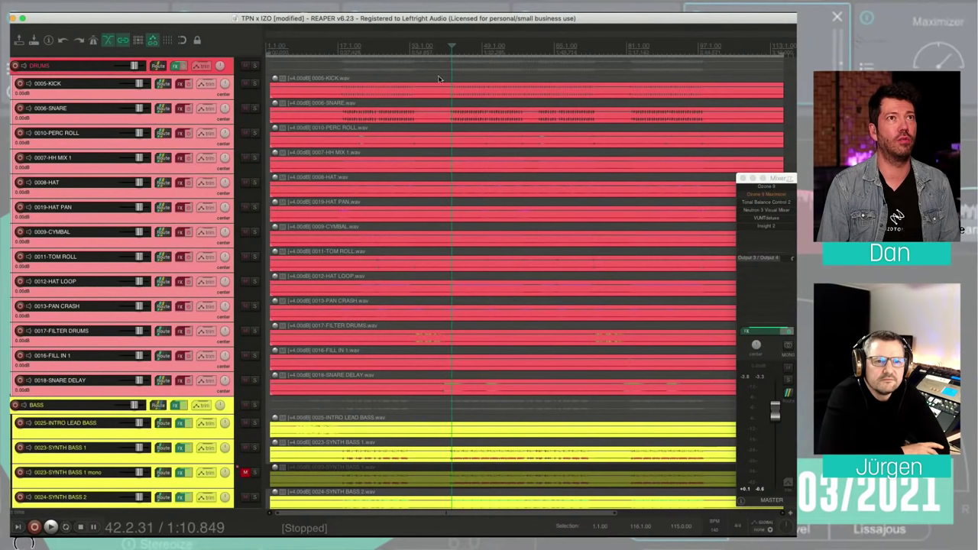
pyautogui.click(254, 65)
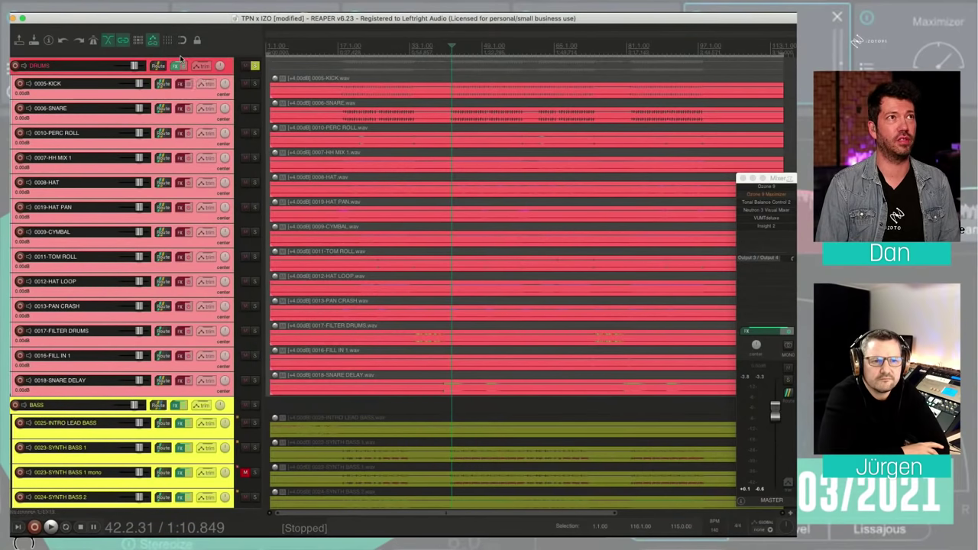
pyautogui.press('space')
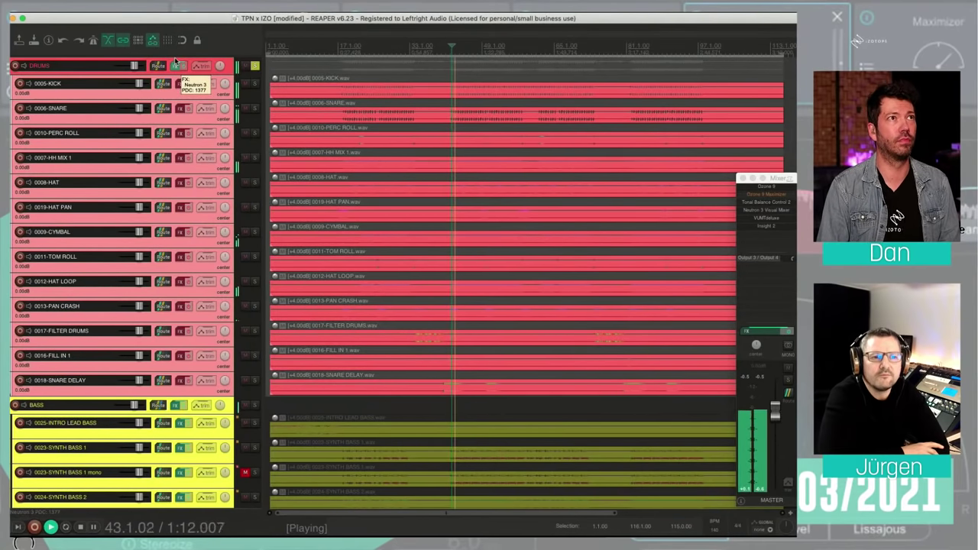
pyautogui.press('space')
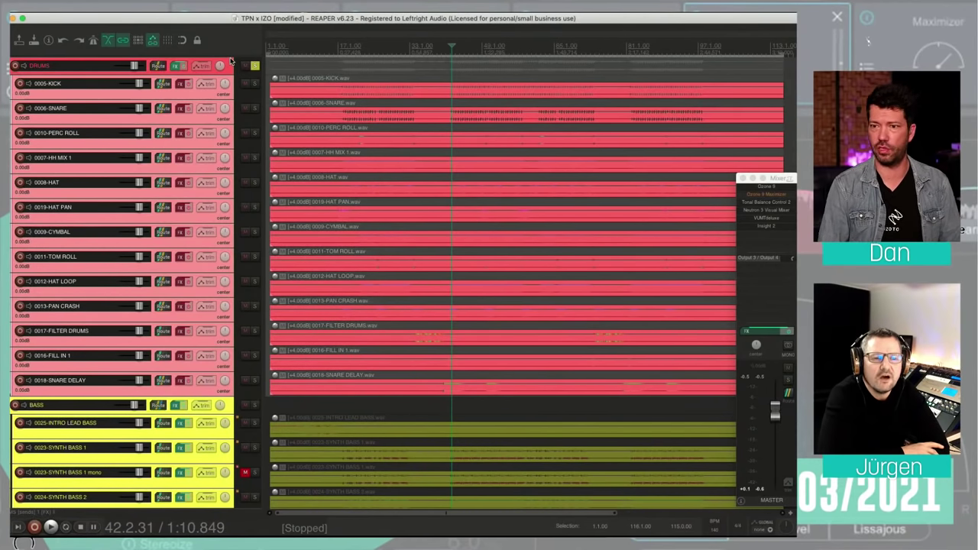
pyautogui.press('space')
pyautogui.press('space')
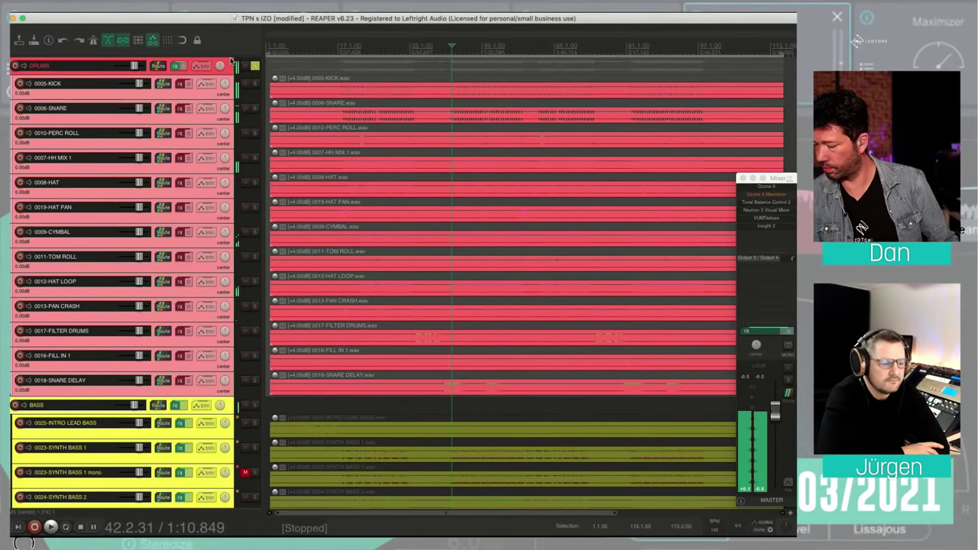
# Open Ozone 9 on the master track, bypass it and close its window.
pyautogui.click(757, 185)
pyautogui.click(639, 334)
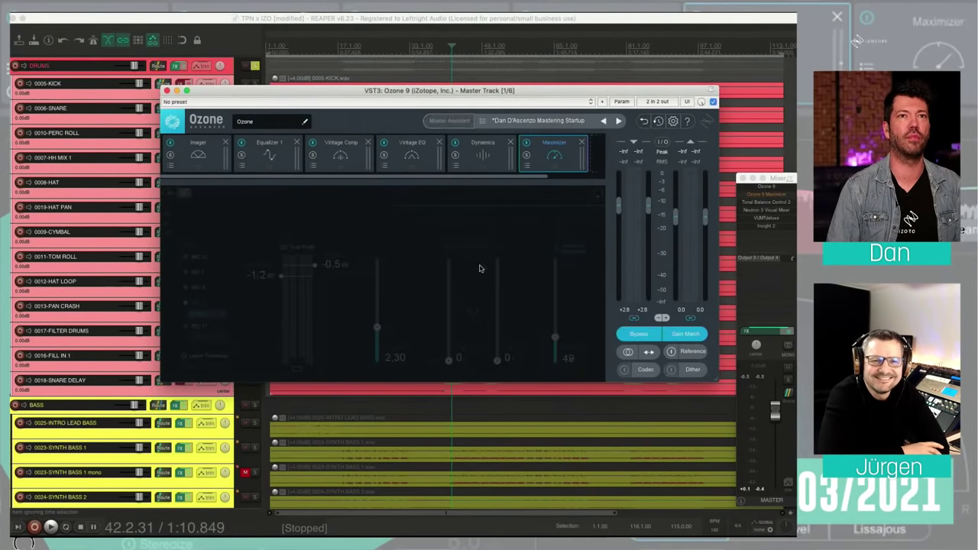
pyautogui.click(167, 91)
# Play the soloed drums, open the DRUMS folder's FX chain and bypass Neutron during playback.
pyautogui.press('space')
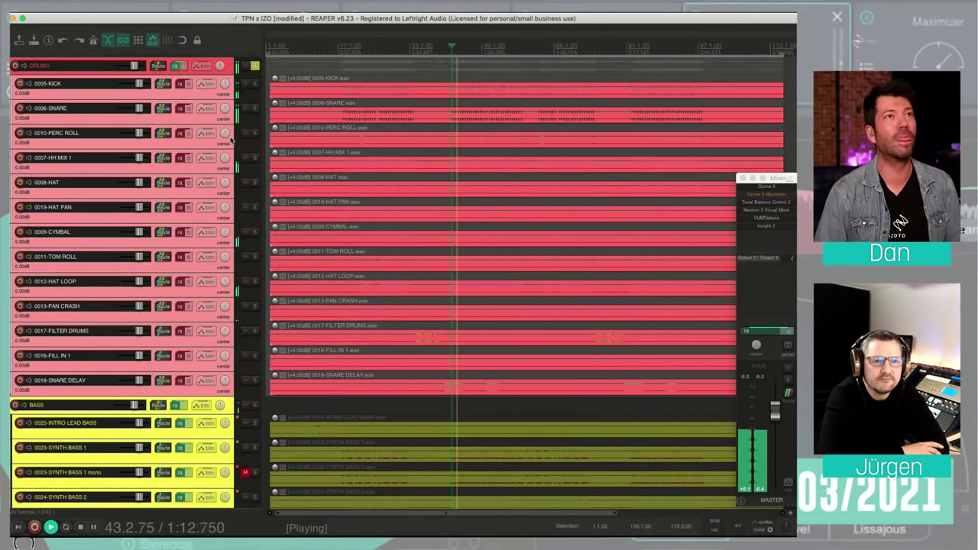
pyautogui.click(183, 60)
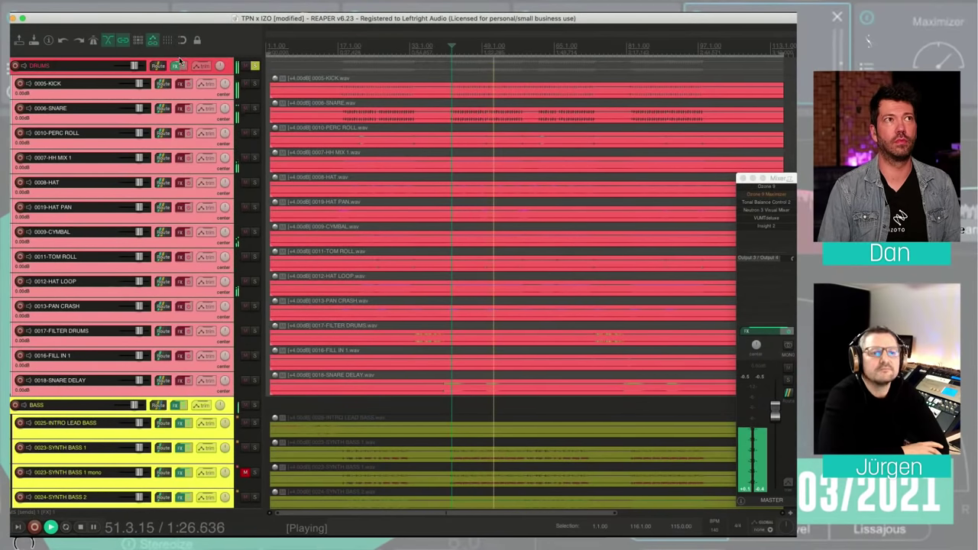
pyautogui.click(181, 65)
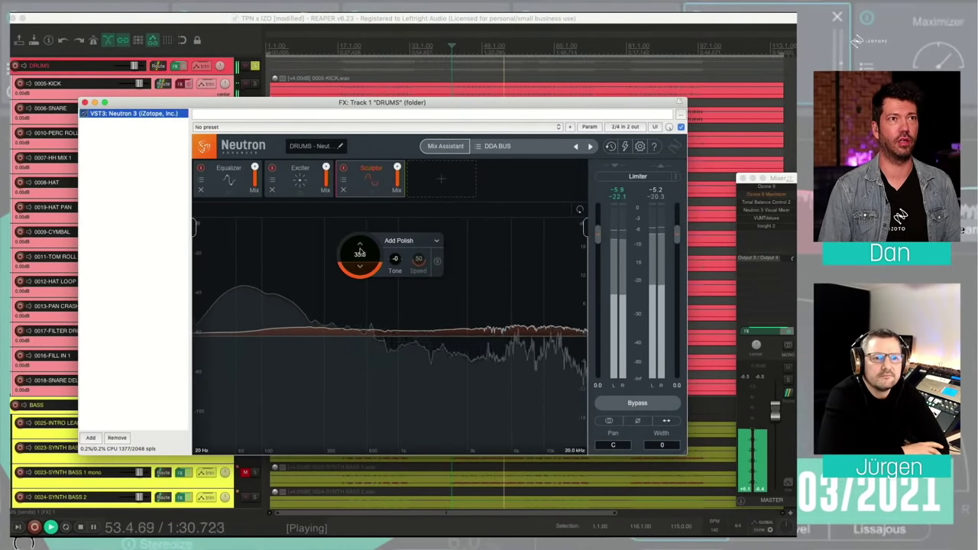
pyautogui.click(627, 397)
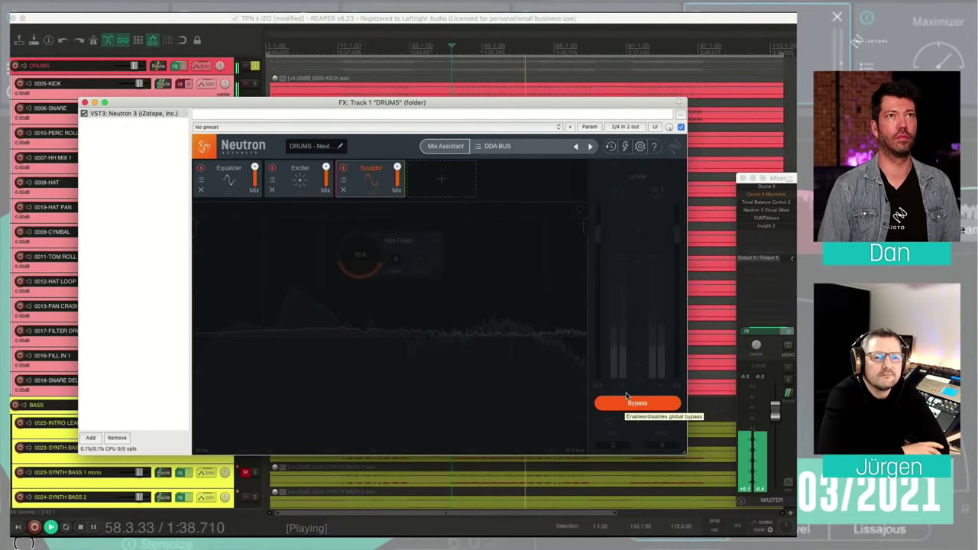
# Re-enable Neutron on the DRUMS folder during playback, and close its FX window once playback is stopped.
pyautogui.click(627, 402)
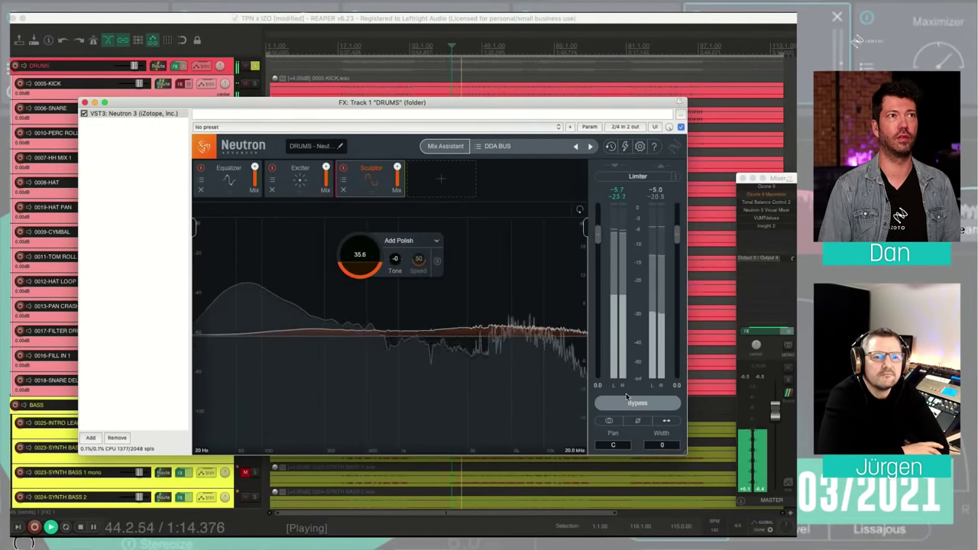
pyautogui.press('space')
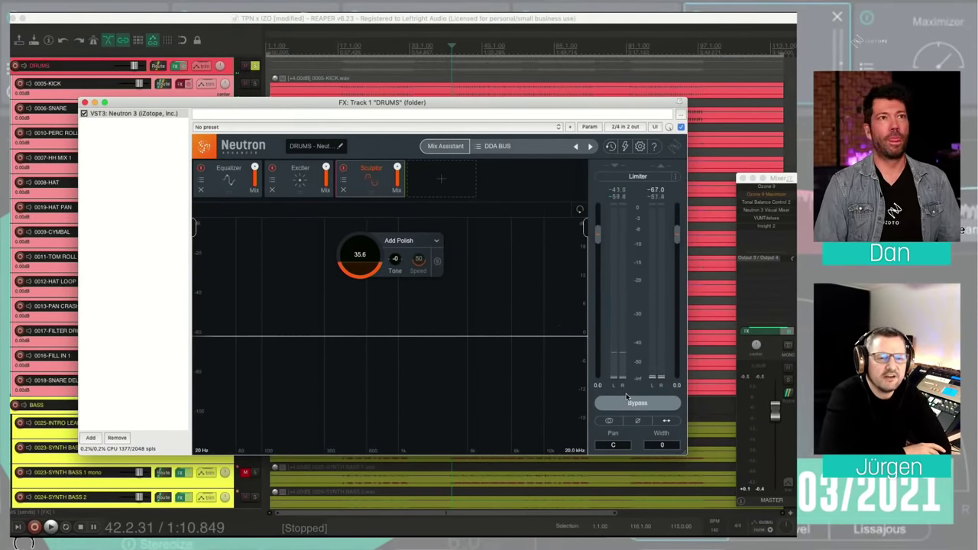
pyautogui.click(85, 101)
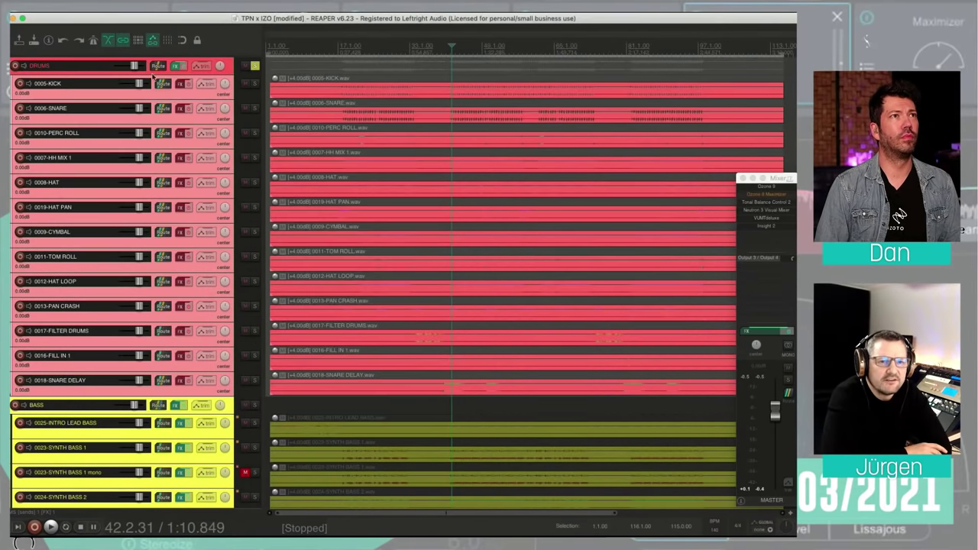
# Unsolo the DRUMS folder and re-enable the FX on all tracks from 0005-KICK to 0018-SNARE DELAY.
pyautogui.click(254, 65)
pyautogui.click(210, 84)
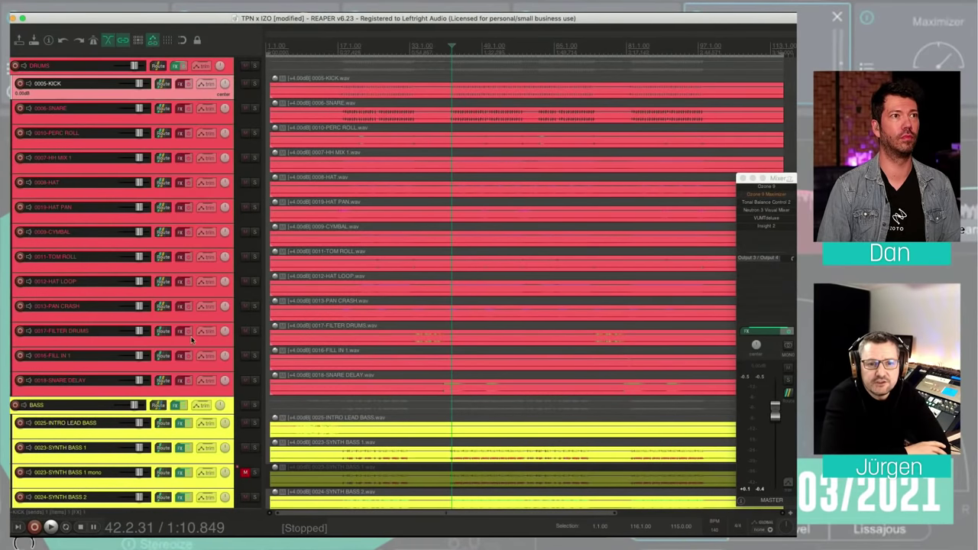
pyautogui.keyDown('shift'); pyautogui.click(189, 384); pyautogui.keyUp('shift')
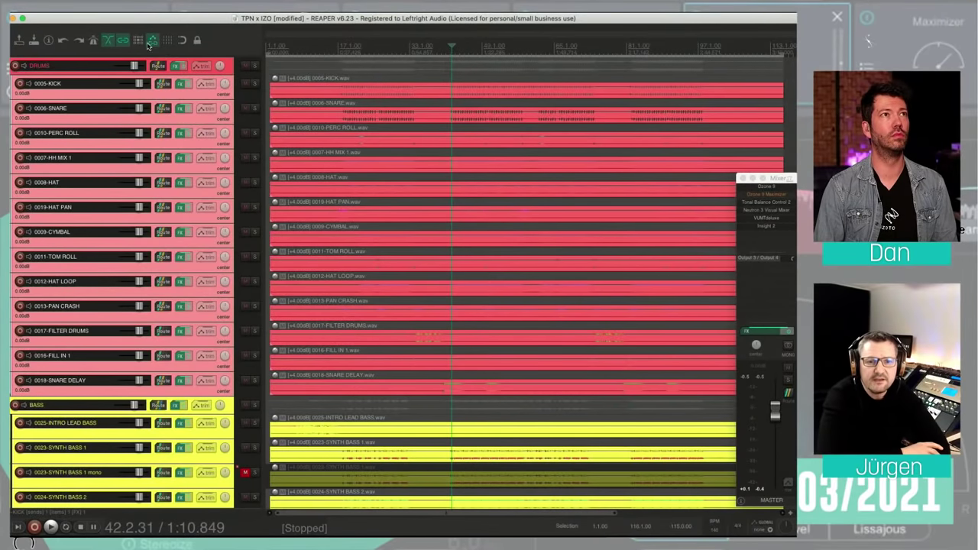
# Reopen Neutron on the DRUMS folder and look through Sculptor's target categories and its frequency range handles.
pyautogui.click(177, 66)
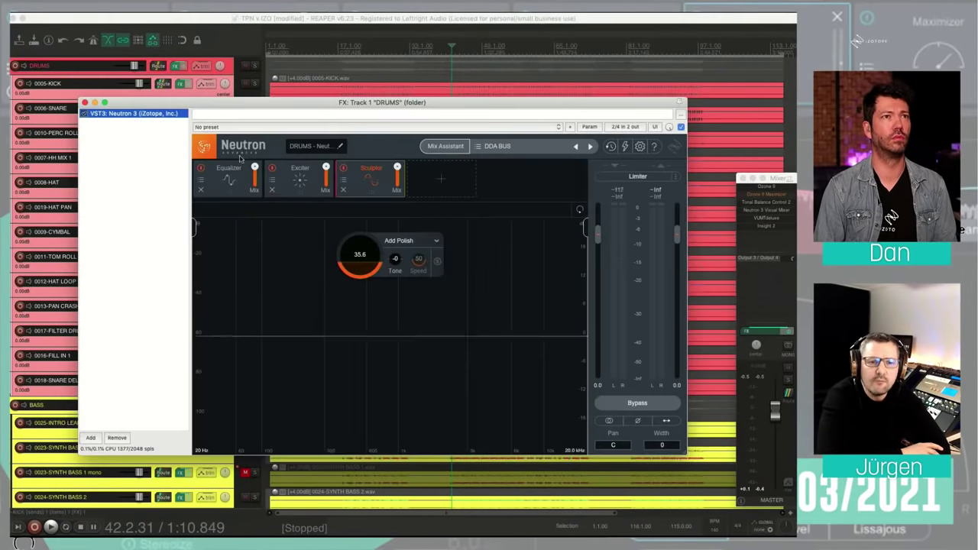
pyautogui.click(435, 240)
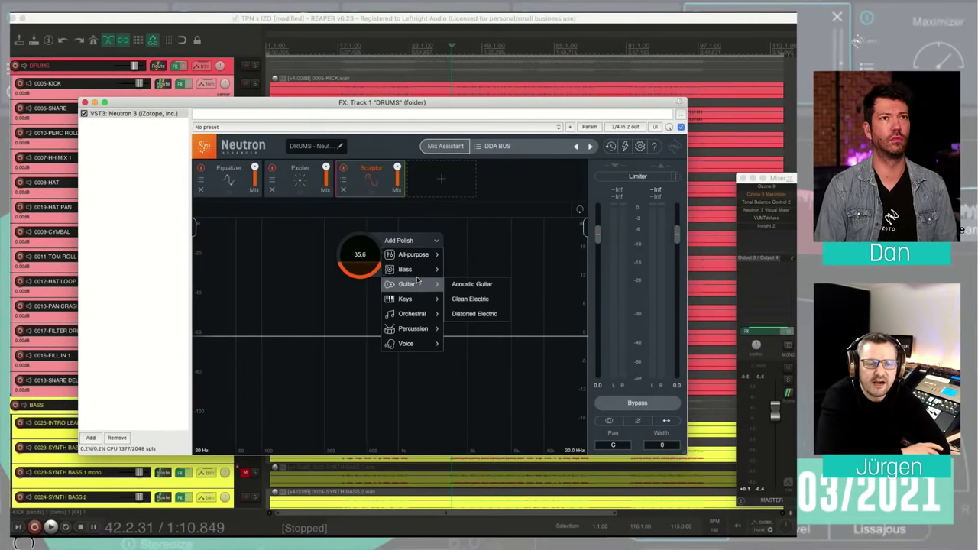
pyautogui.moveTo(419, 298)
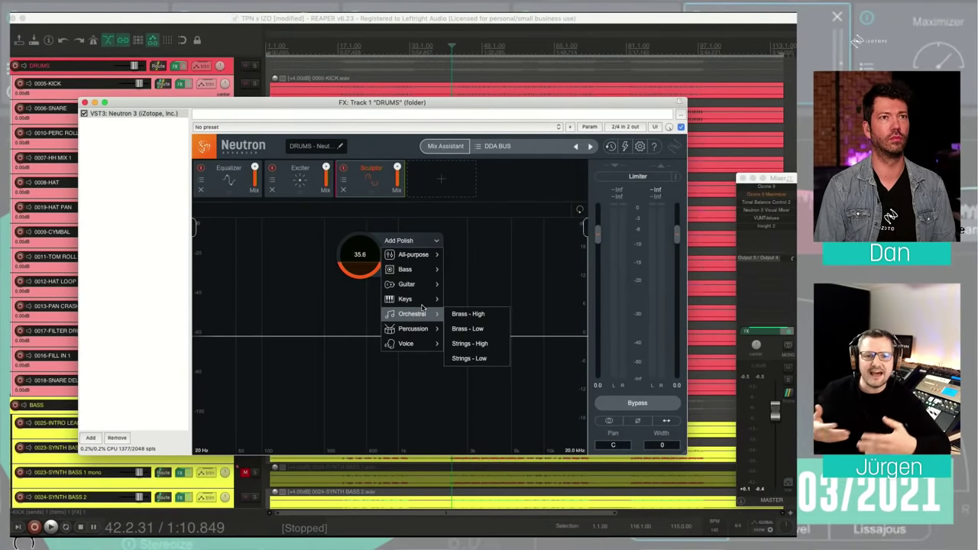
pyautogui.moveTo(420, 324)
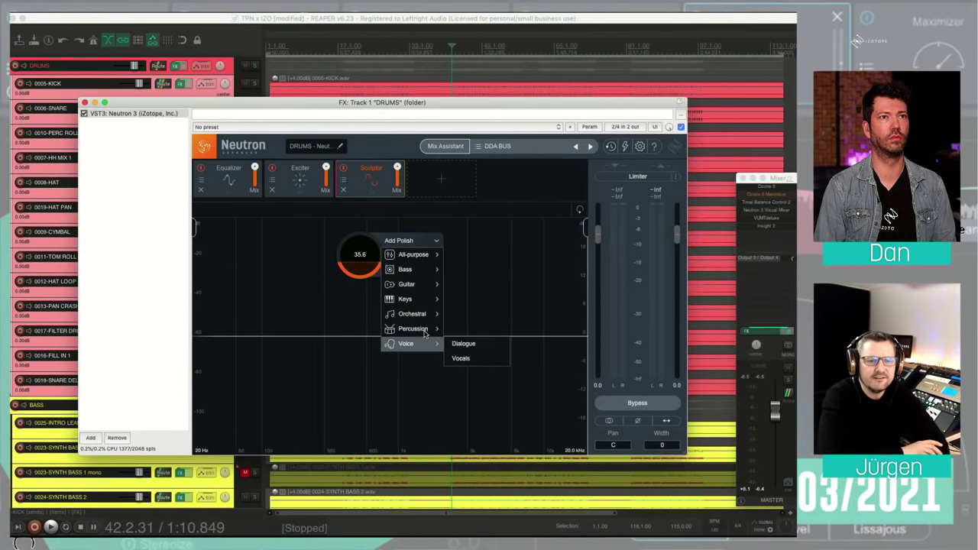
pyautogui.moveTo(425, 268)
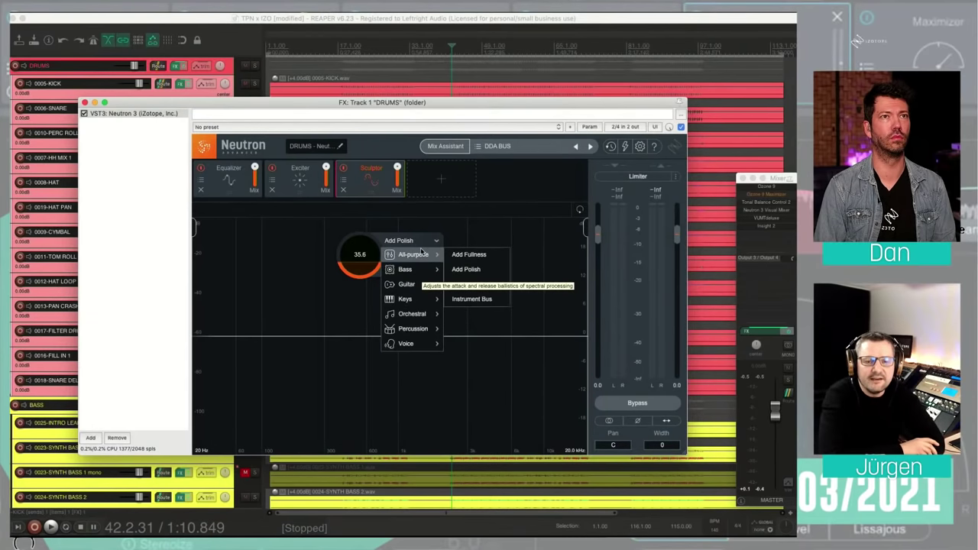
pyautogui.click(507, 184)
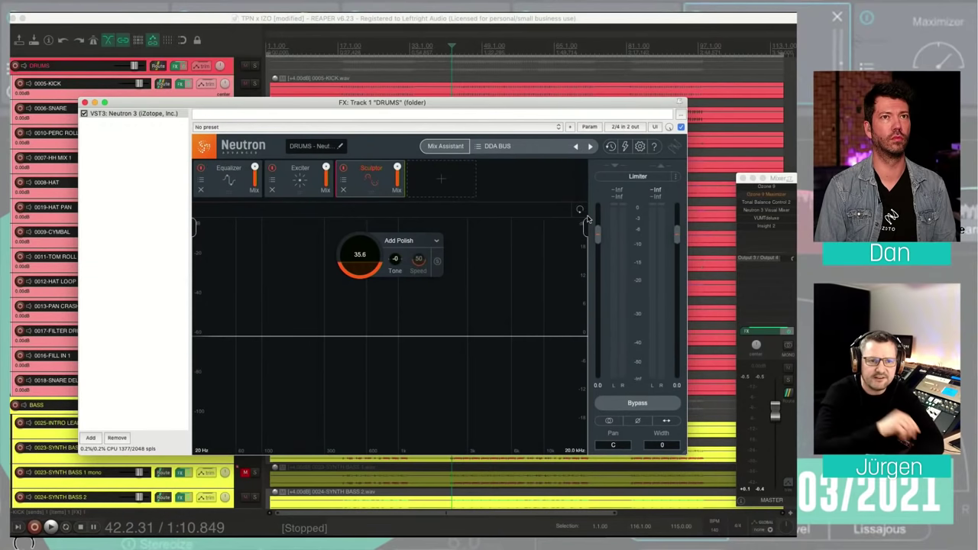
pyautogui.moveTo(587, 219)
pyautogui.mouseDown()
pyautogui.moveTo(463, 227)
pyautogui.moveTo(593, 223)
pyautogui.mouseUp()
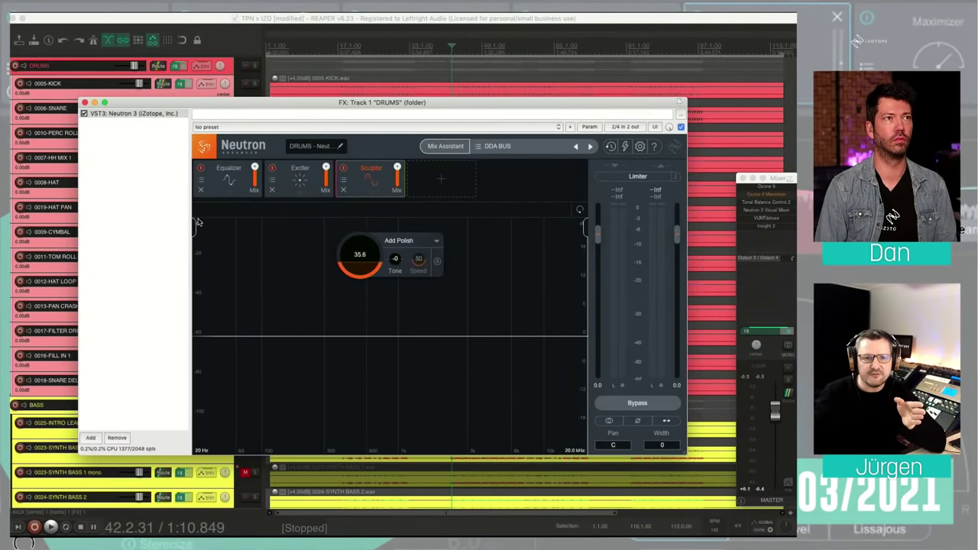
pyautogui.moveTo(196, 223)
pyautogui.mouseDown()
pyautogui.moveTo(281, 223)
pyautogui.moveTo(194, 224)
pyautogui.mouseUp()
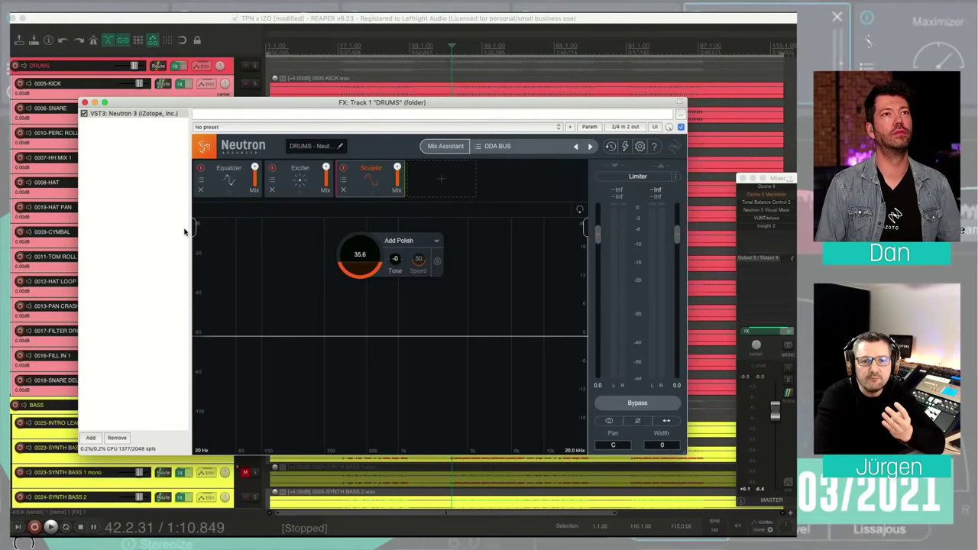
pyautogui.click(434, 239)
pyautogui.moveTo(425, 253)
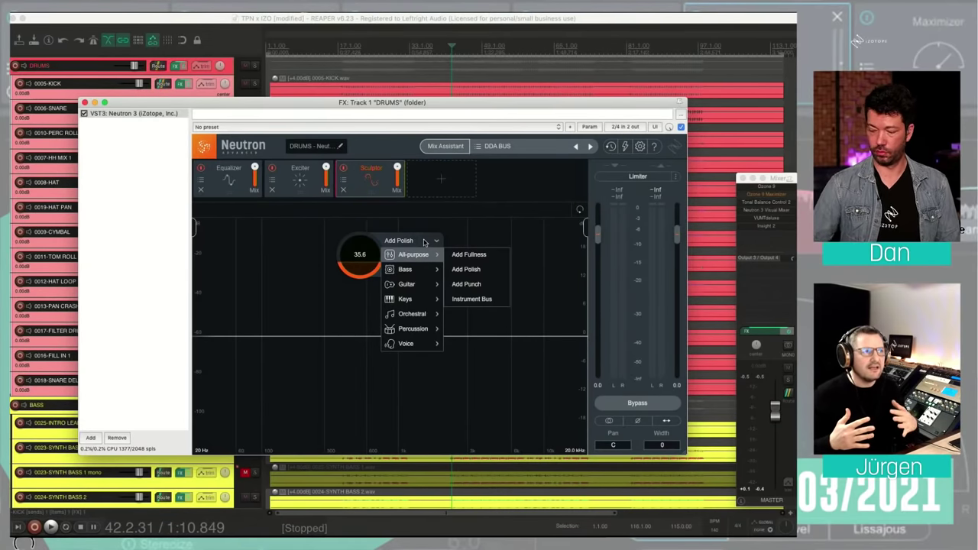
# Play the mix and set Sculptor's Add Polish amount to 34.0 with Tone at 0.
pyautogui.press('space')
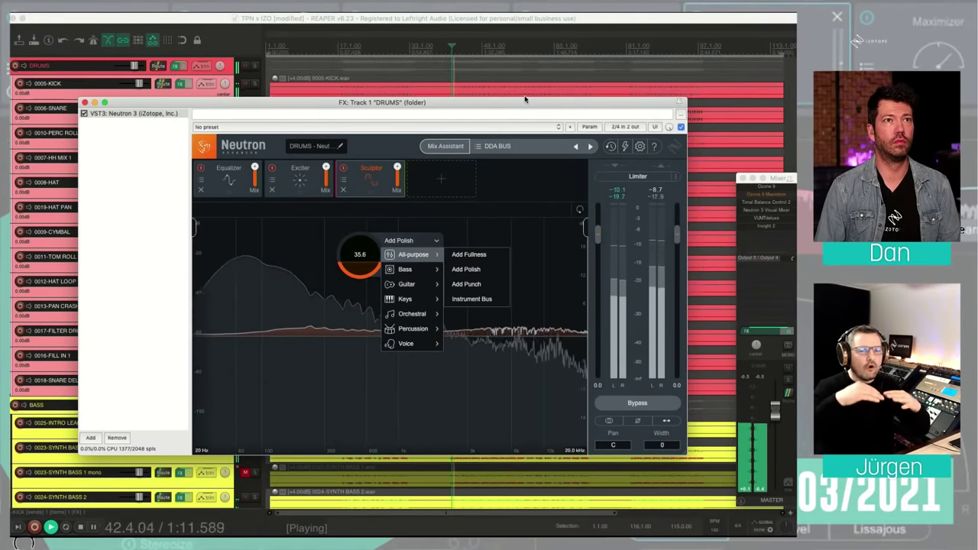
pyautogui.click(506, 178)
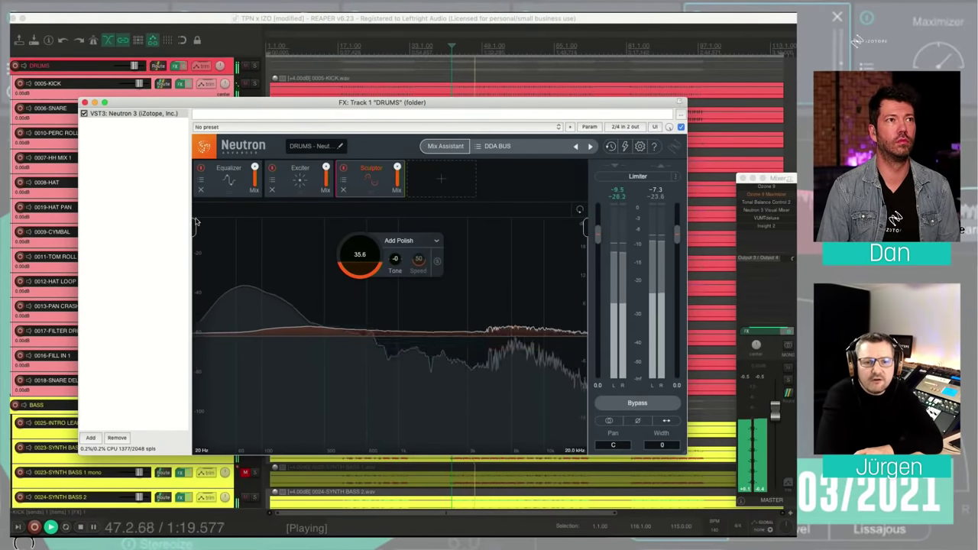
pyautogui.moveTo(196, 222)
pyautogui.mouseDown()
pyautogui.moveTo(321, 227)
pyautogui.moveTo(195, 224)
pyautogui.mouseUp()
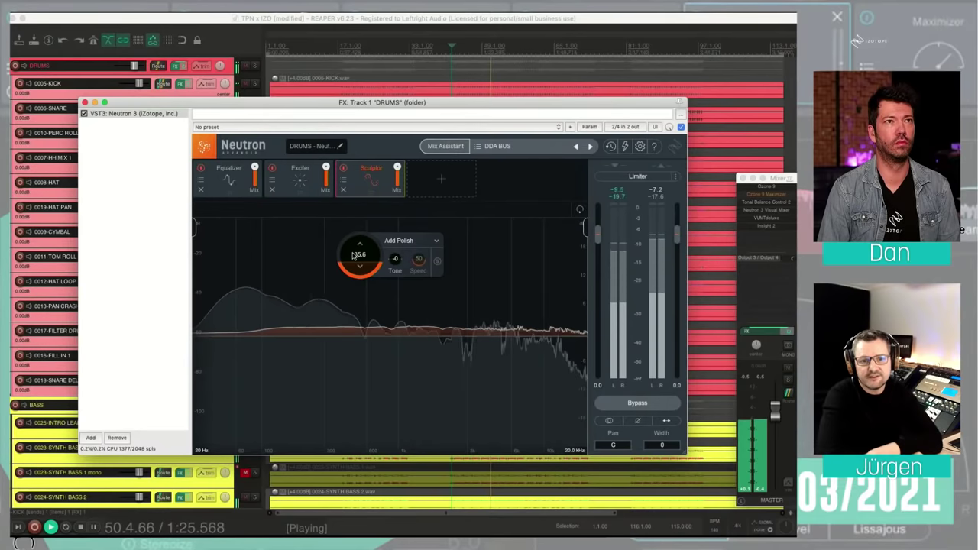
pyautogui.moveTo(360, 255)
pyautogui.mouseDown()
pyautogui.moveTo(361, 303)
pyautogui.moveTo(360, 261)
pyautogui.mouseUp()
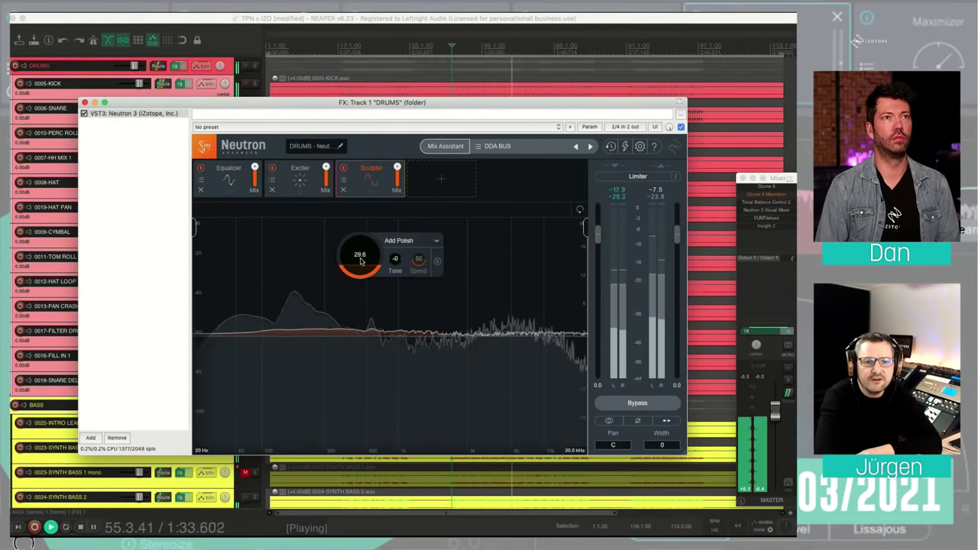
pyautogui.moveTo(362, 256); pyautogui.dragTo(364, 253)
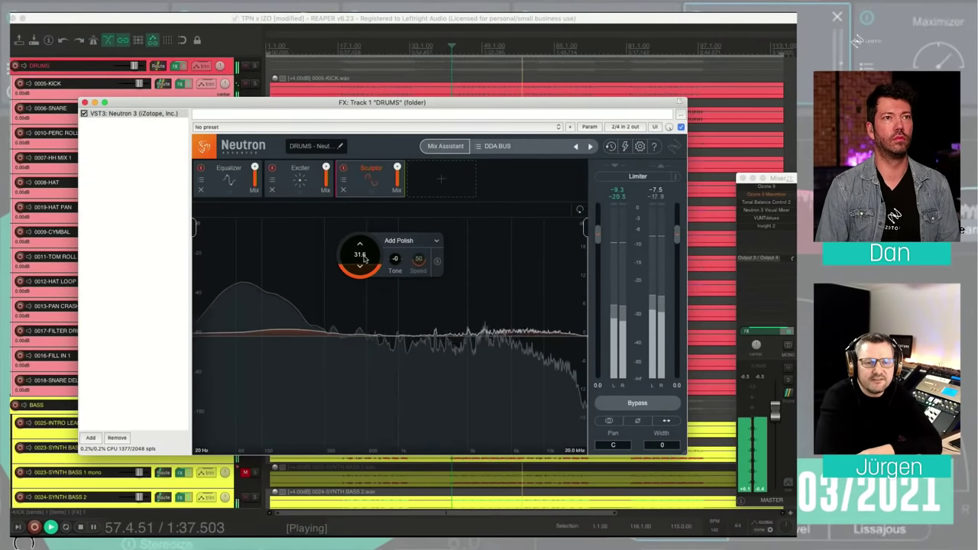
pyautogui.moveTo(365, 260); pyautogui.dragTo(364, 254)
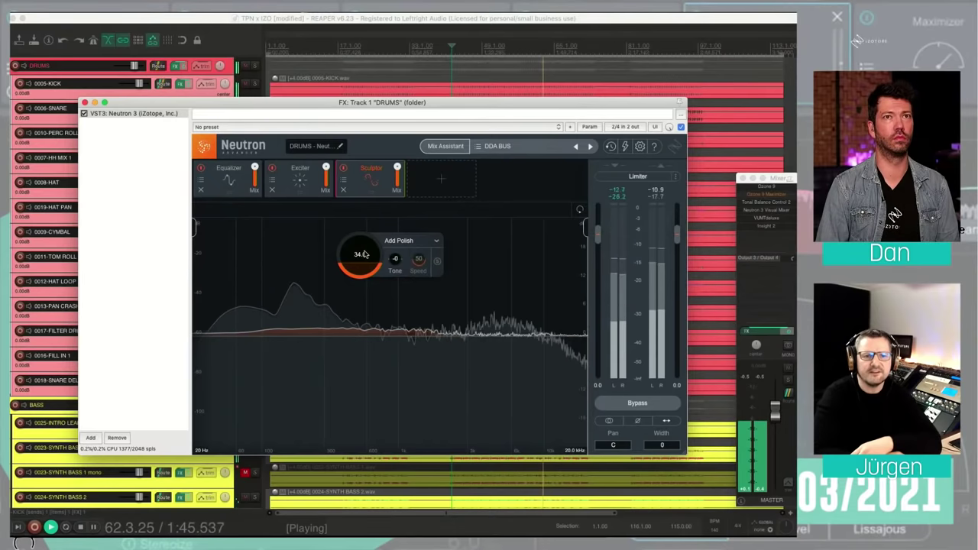
pyautogui.moveTo(365, 254); pyautogui.dragTo(411, 253)
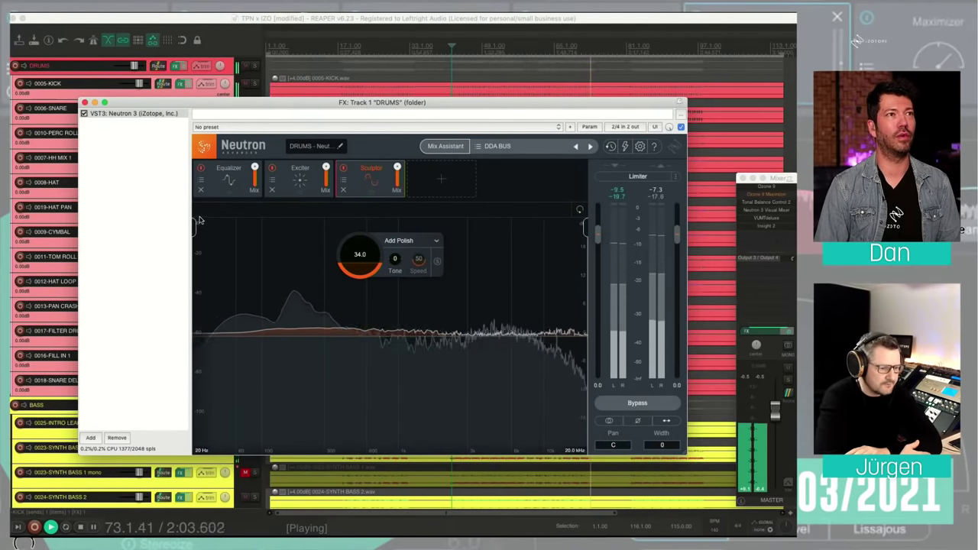
# Try limiting Sculptor to frequencies above 167 Hz, restore its full frequency range and stop playback.
pyautogui.moveTo(197, 222); pyautogui.dragTo(294, 233)
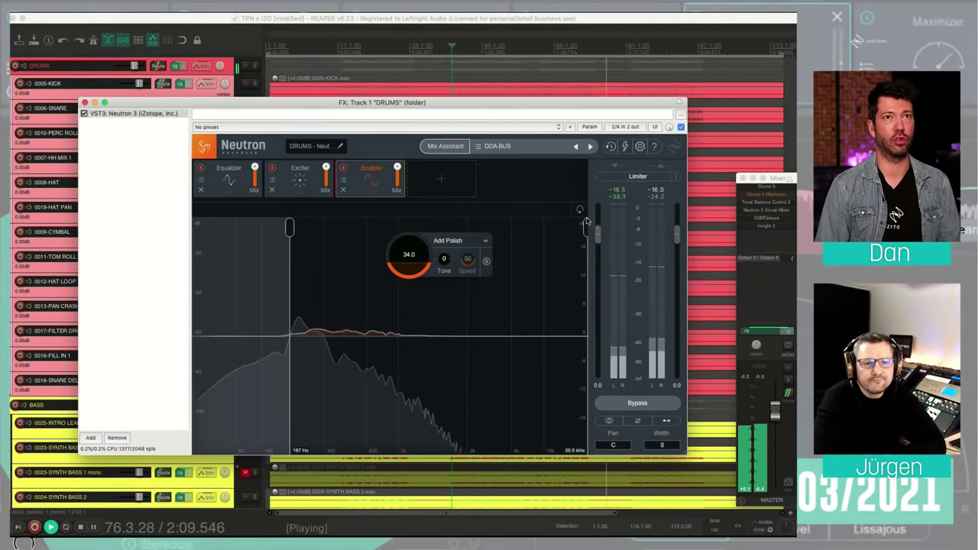
pyautogui.moveTo(586, 222); pyautogui.dragTo(574, 227)
pyautogui.moveTo(505, 224); pyautogui.dragTo(600, 224)
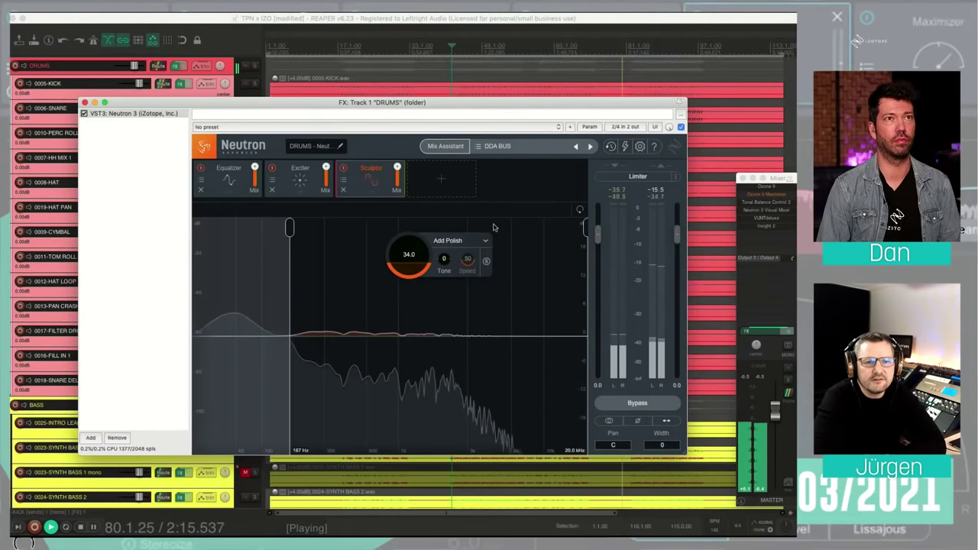
pyautogui.moveTo(295, 220); pyautogui.dragTo(191, 220)
pyautogui.press('space')
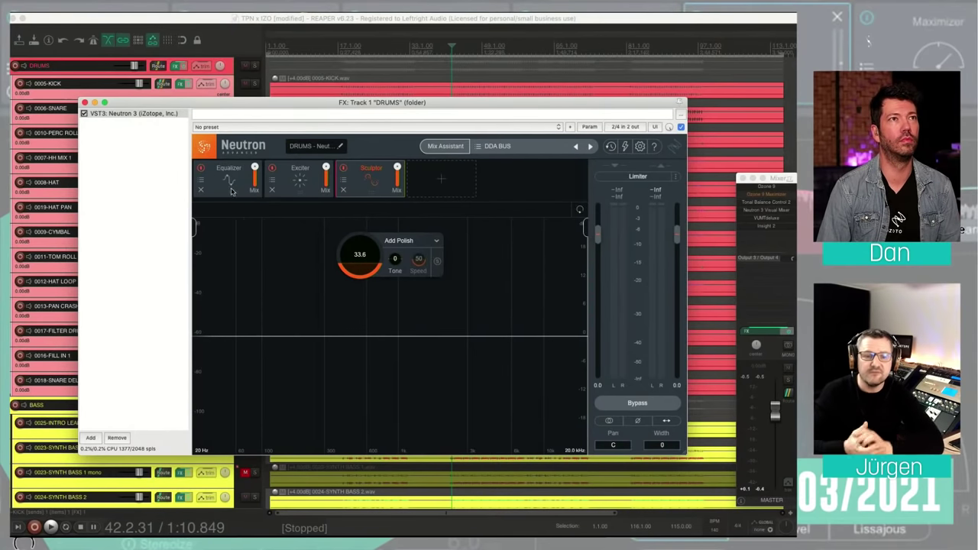
# Review the Exciter's two bands and the Equalizer in the DRUMS folder's Neutron, and close its FX window.
pyautogui.click(300, 170)
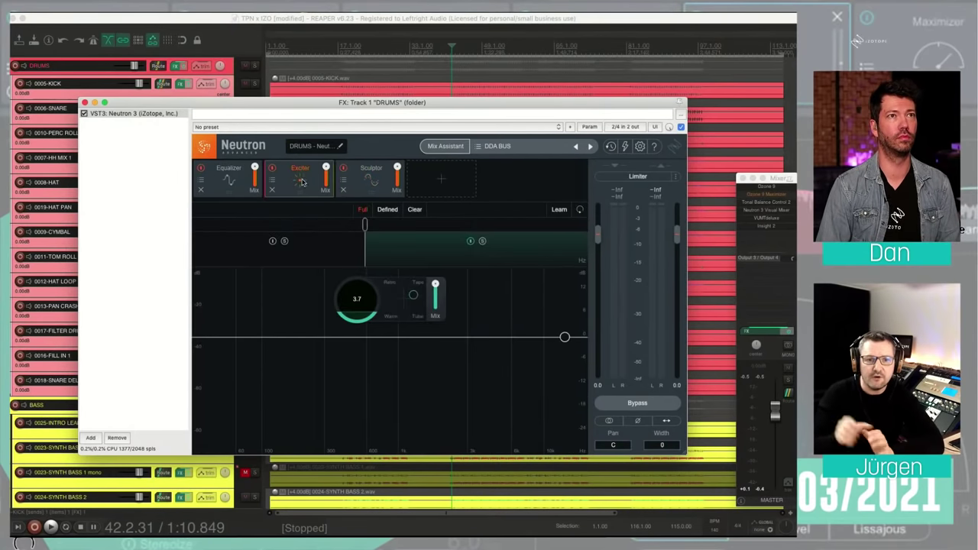
pyautogui.click(333, 245)
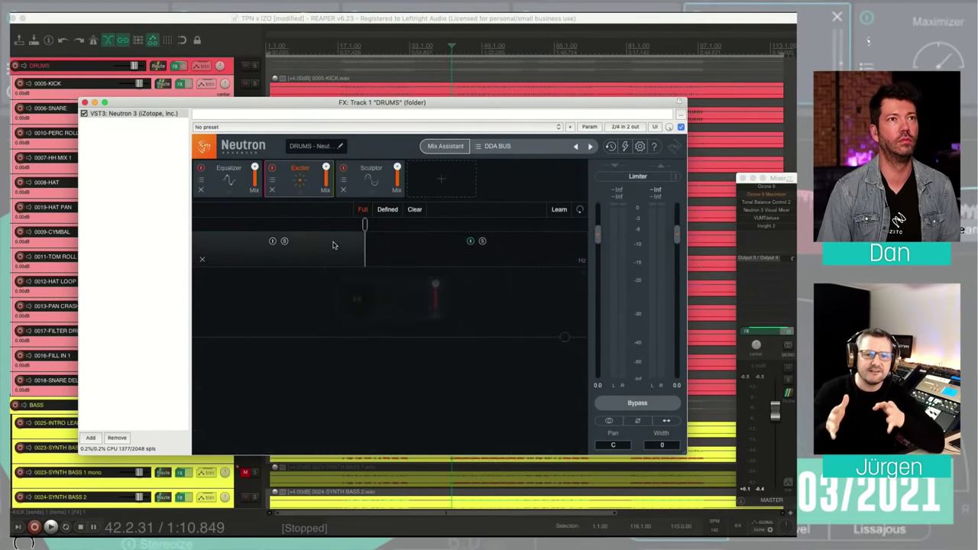
pyautogui.click(408, 247)
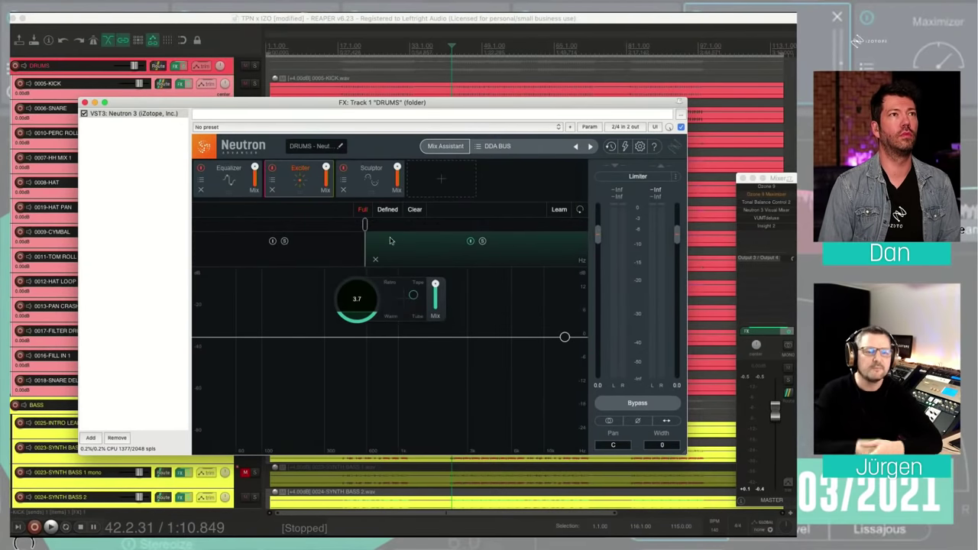
pyautogui.click(238, 180)
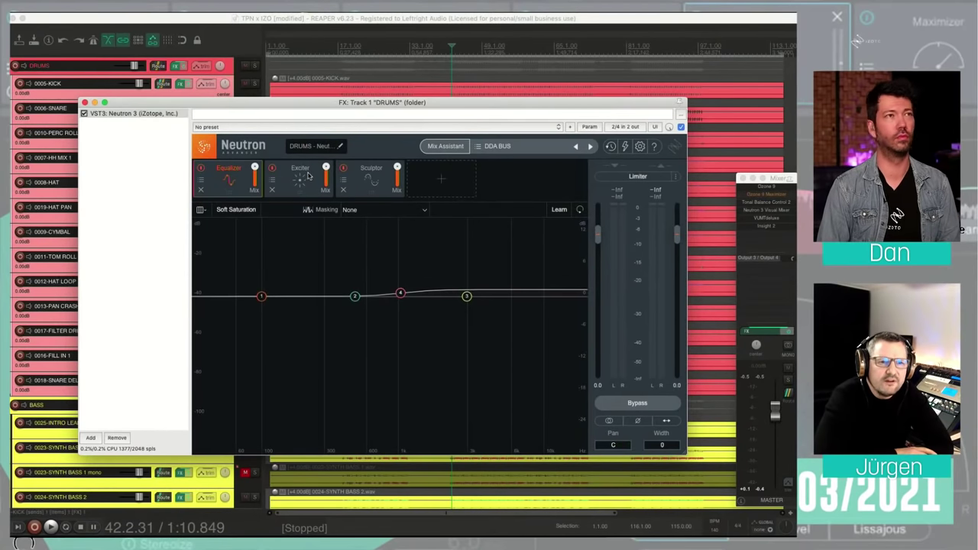
pyautogui.click(84, 101)
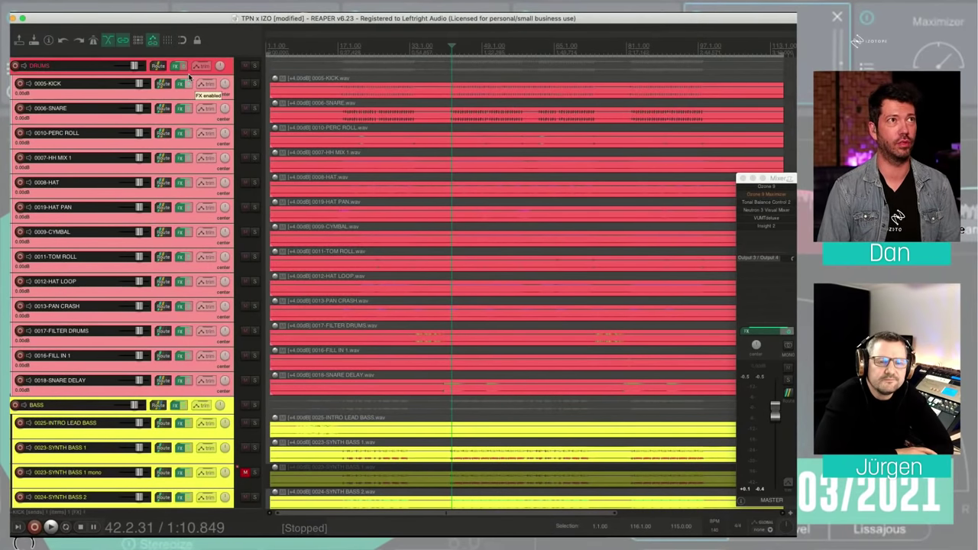
# Solo the DRUMS folder together with all its tracks down to 0018-SNARE DELAY and bypass the FX on all of them.
pyautogui.click(234, 65)
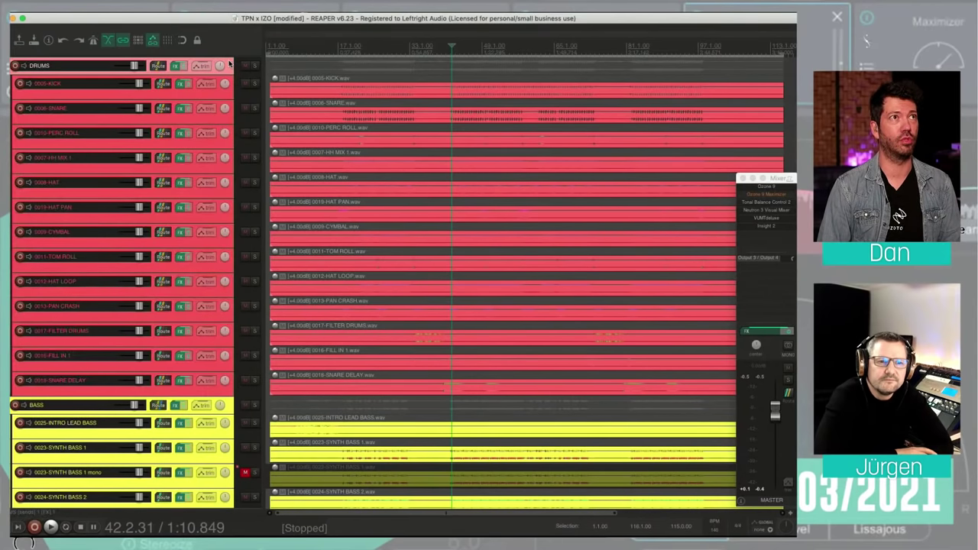
pyautogui.click(202, 87)
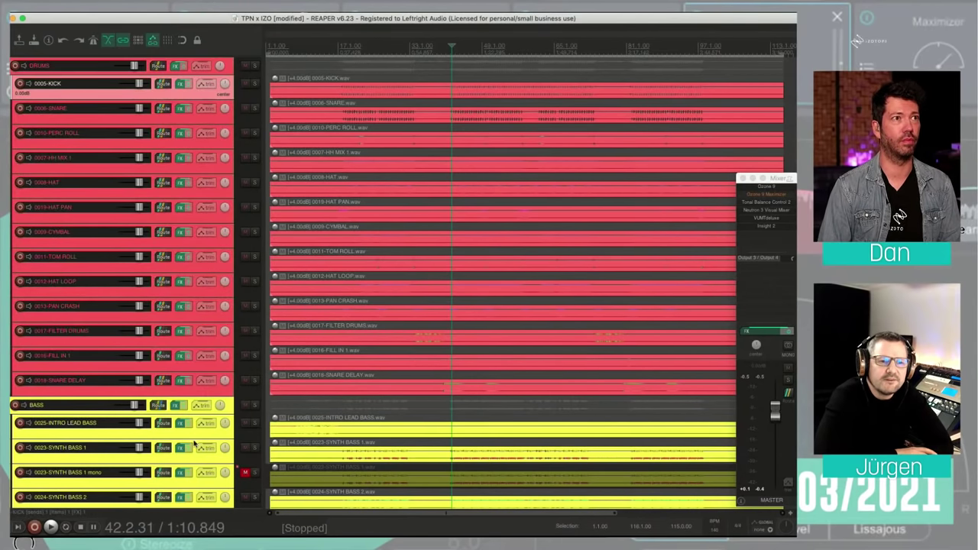
pyautogui.click(191, 388)
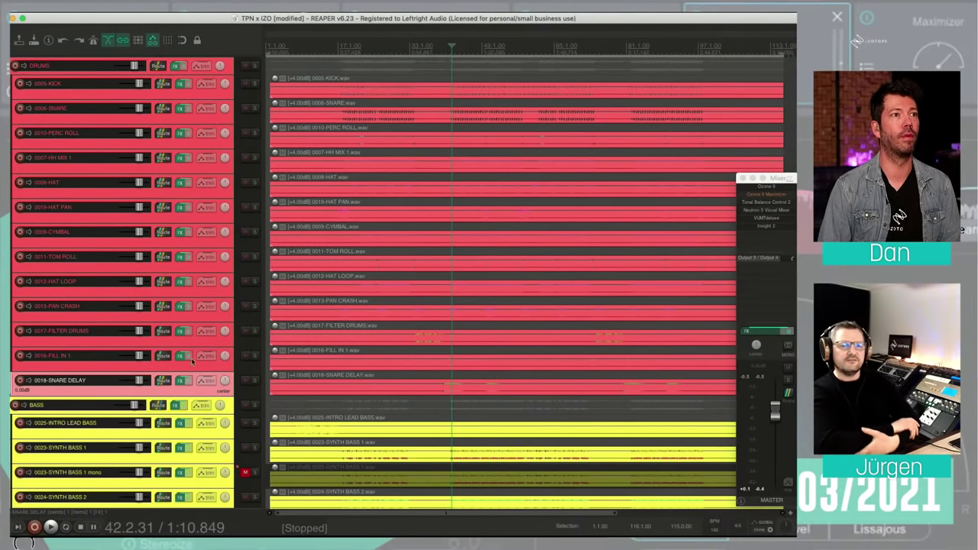
pyautogui.keyDown('shift'); pyautogui.click(228, 63); pyautogui.keyUp('shift')
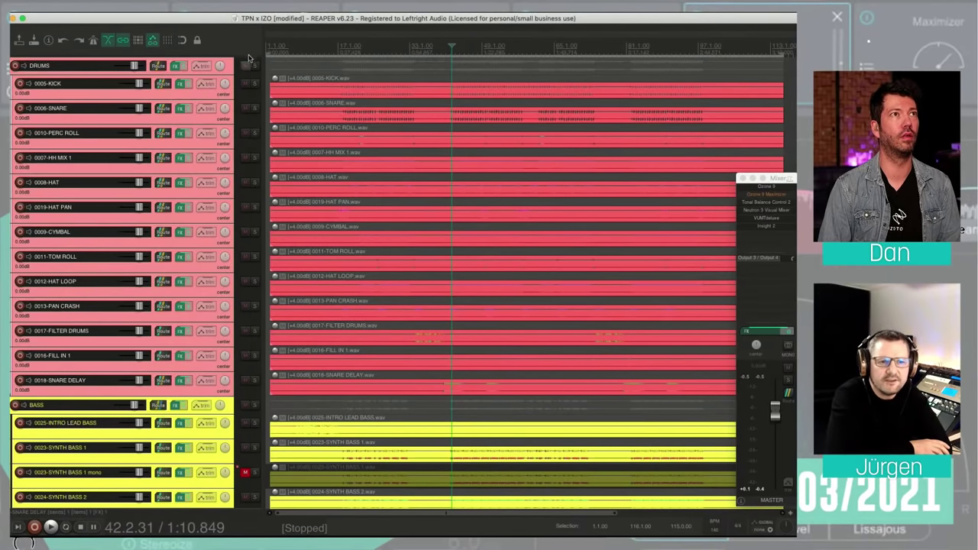
pyautogui.click(255, 65)
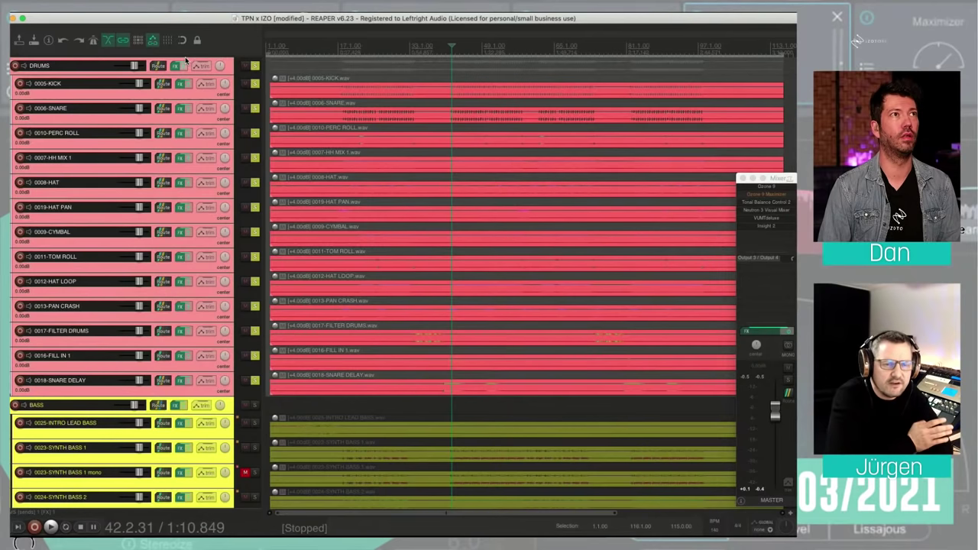
pyautogui.click(184, 65)
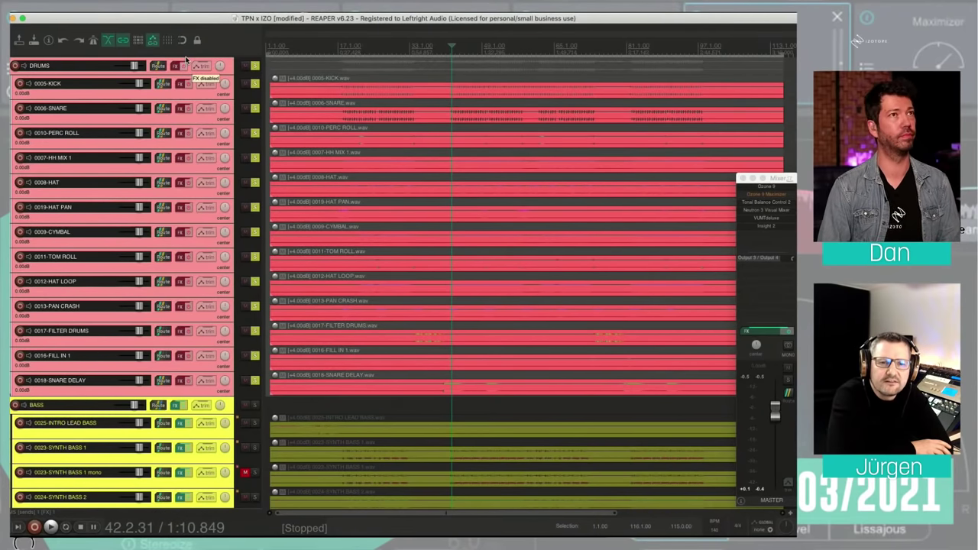
# Play the soloed drums, re-enable the FX on all selected drum tracks during playback, stop, clear their solos and deselect them.
pyautogui.press('space')
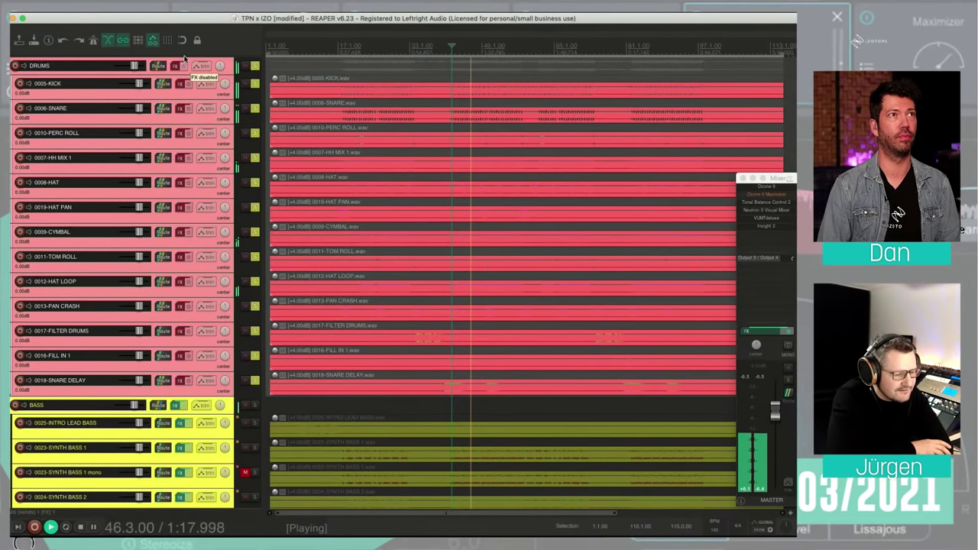
pyautogui.click(182, 62)
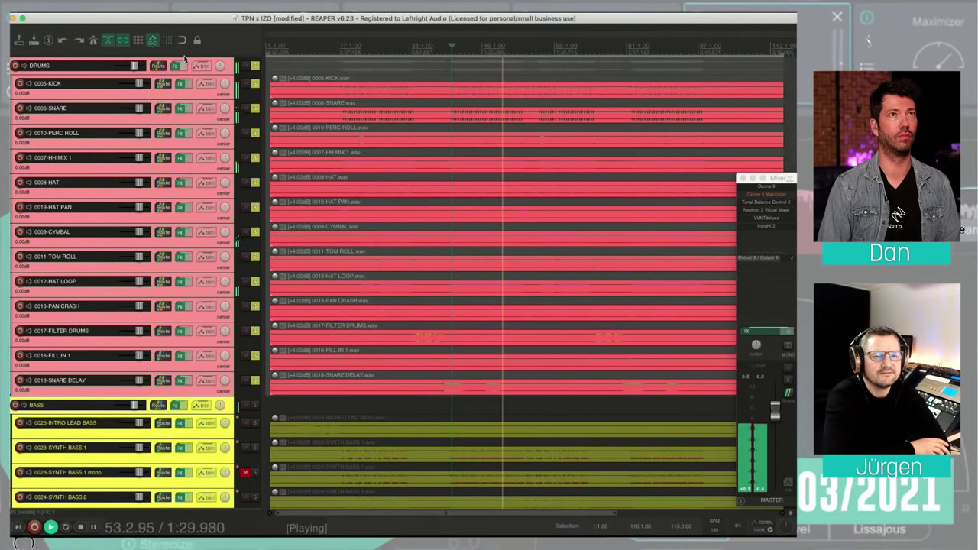
pyautogui.press('space')
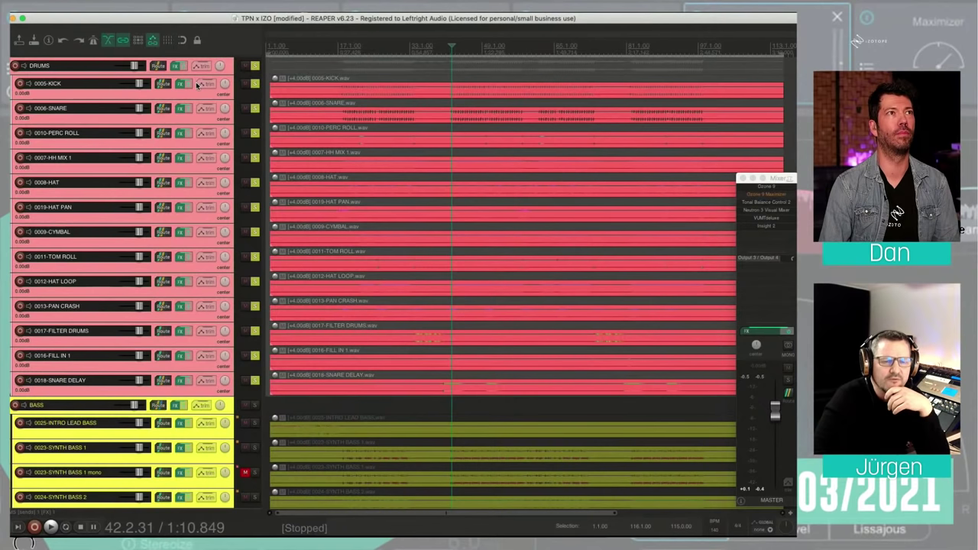
pyautogui.click(255, 65)
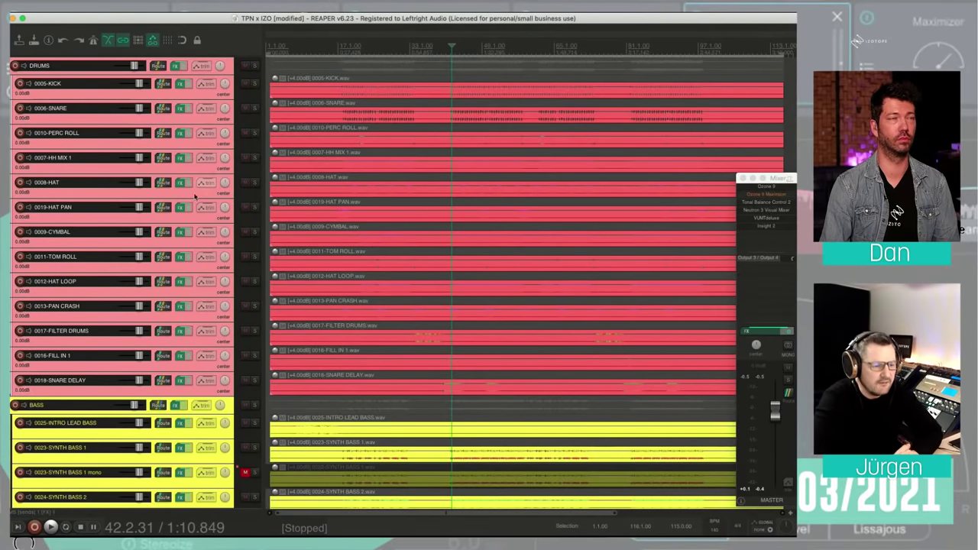
pyautogui.click(231, 55)
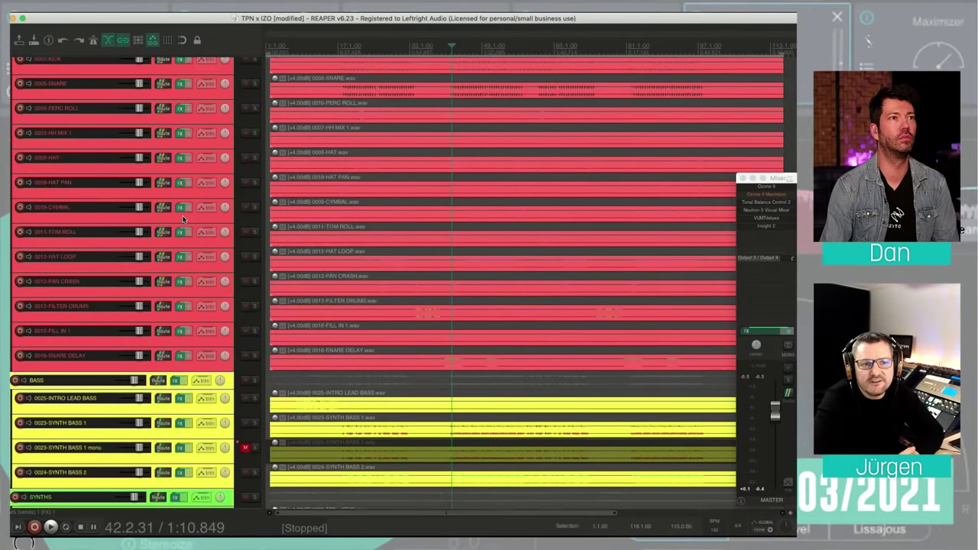
# Set the edit cursor at 37.4.13, solo the Stereo Out reference track and listen to it.
pyautogui.scroll(-10, 181, 215)
pyautogui.scroll(-5, 183, 219)
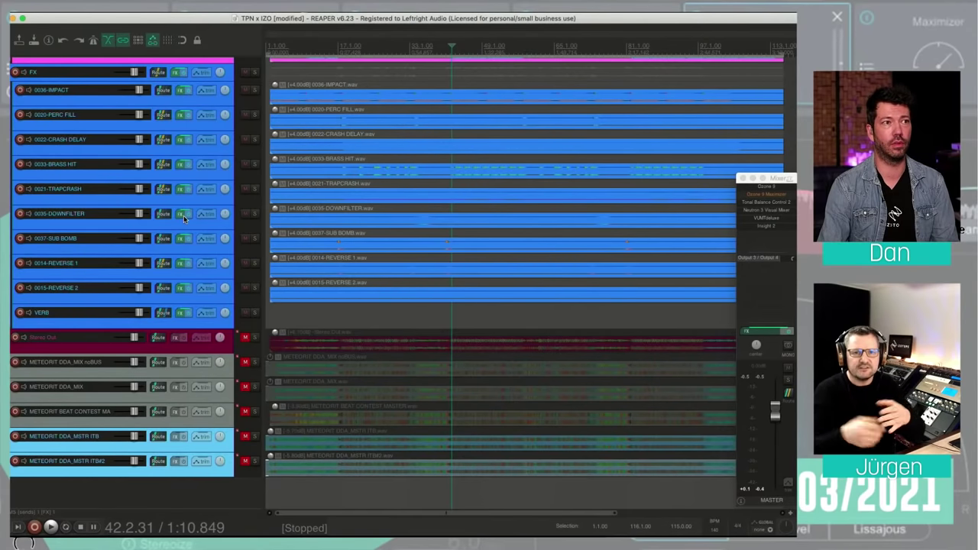
pyautogui.click(432, 326)
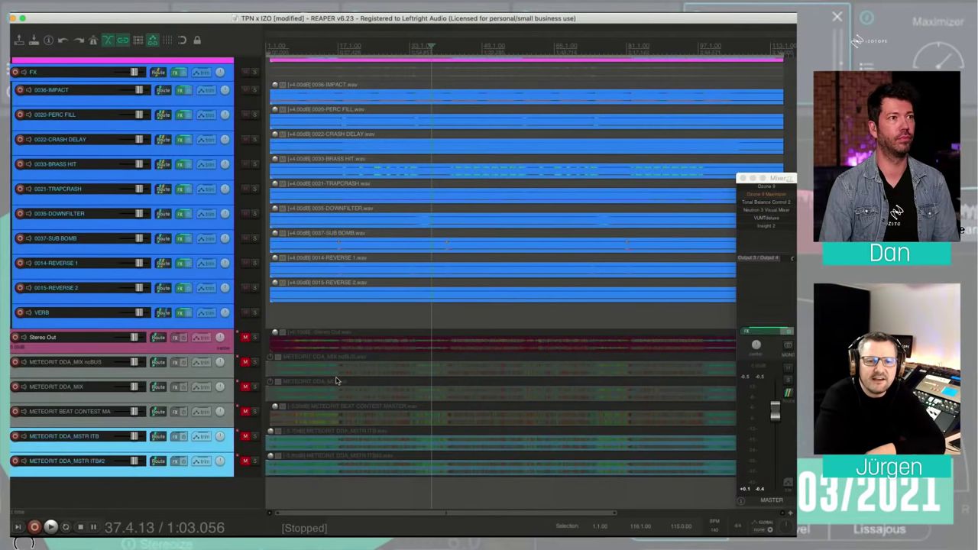
pyautogui.click(254, 410)
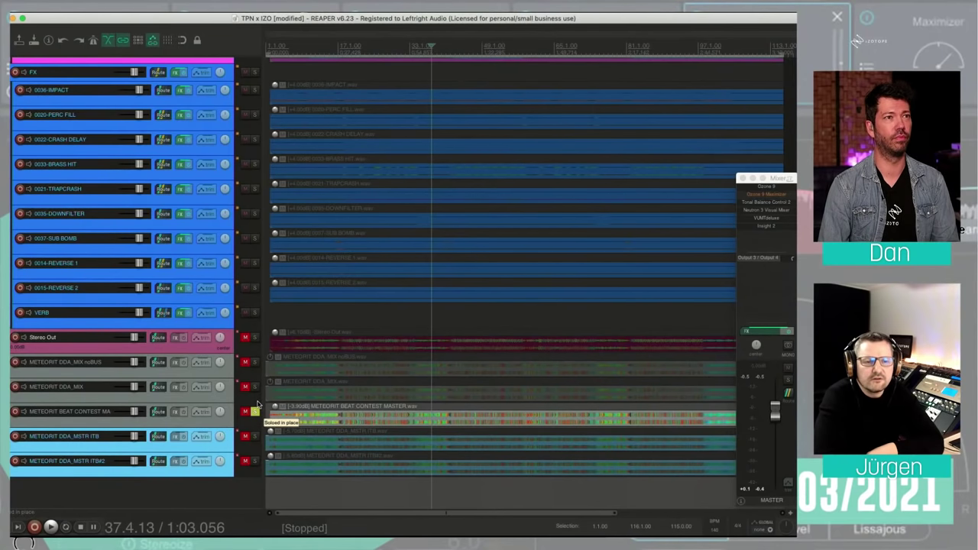
pyautogui.click(256, 410)
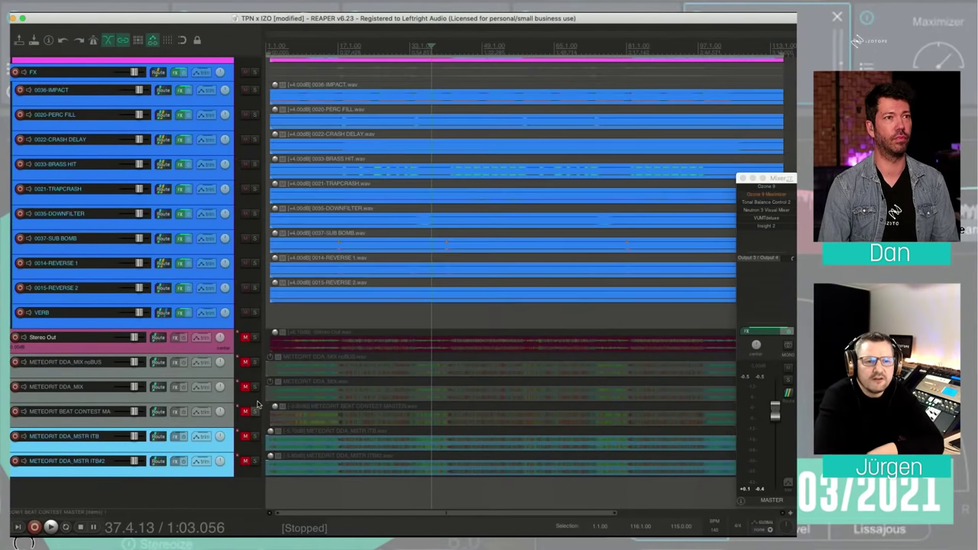
pyautogui.click(255, 336)
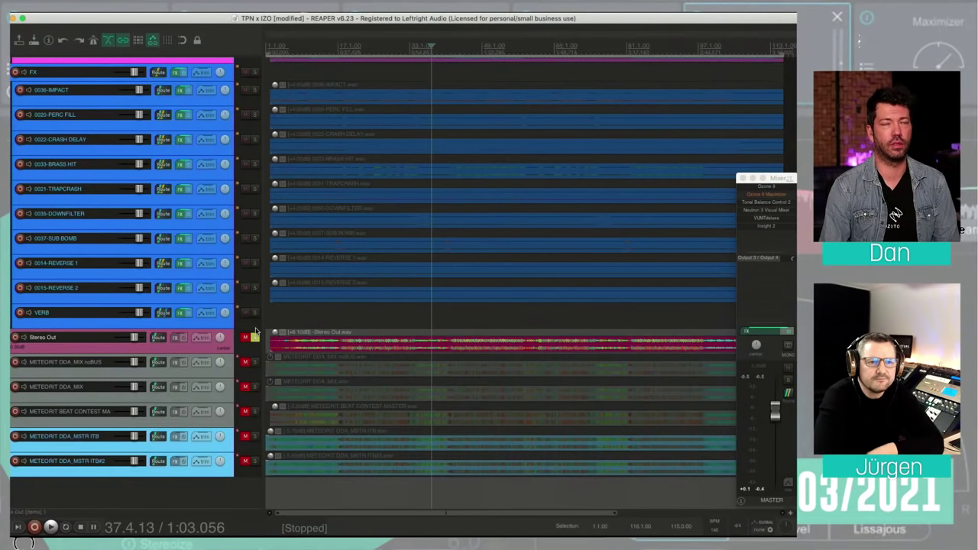
pyautogui.press('space')
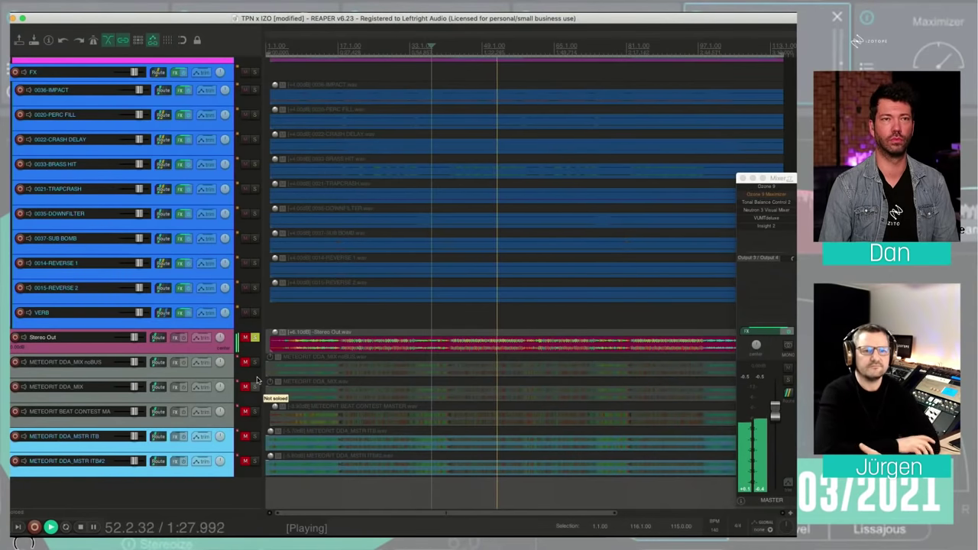
pyautogui.press('space')
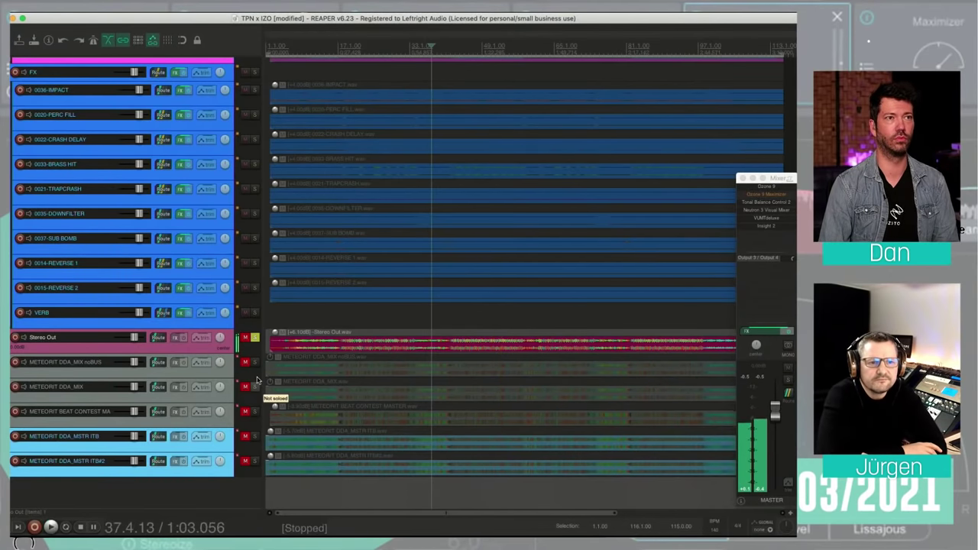
# Switch the solo to METEORIT DDA_MIX, play it from the same position for comparison, and clear its solo.
pyautogui.click(255, 386)
pyautogui.press('space')
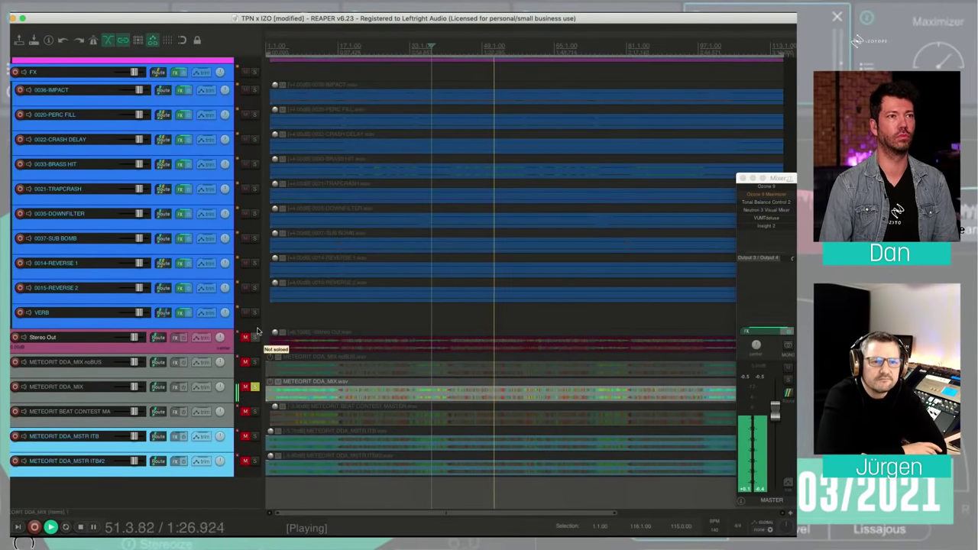
pyautogui.press('space')
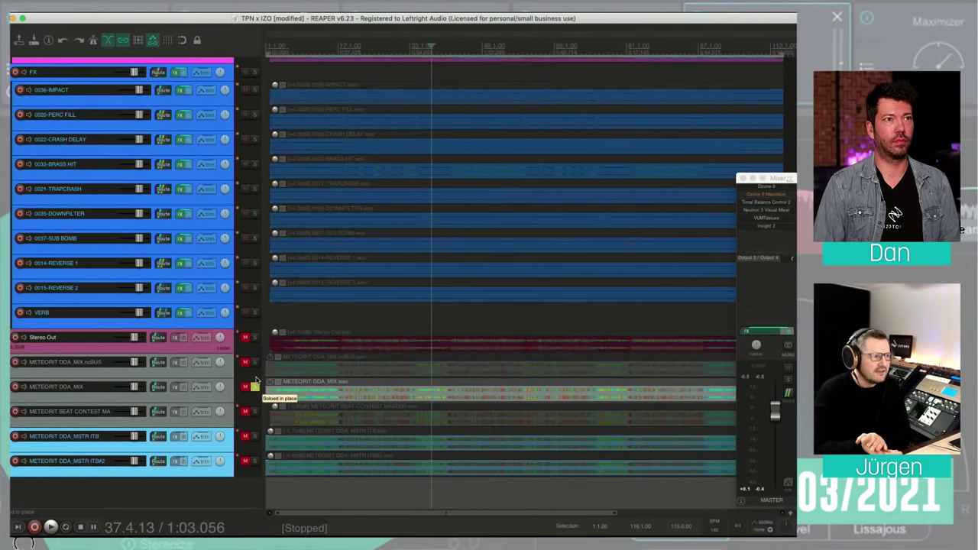
pyautogui.click(255, 384)
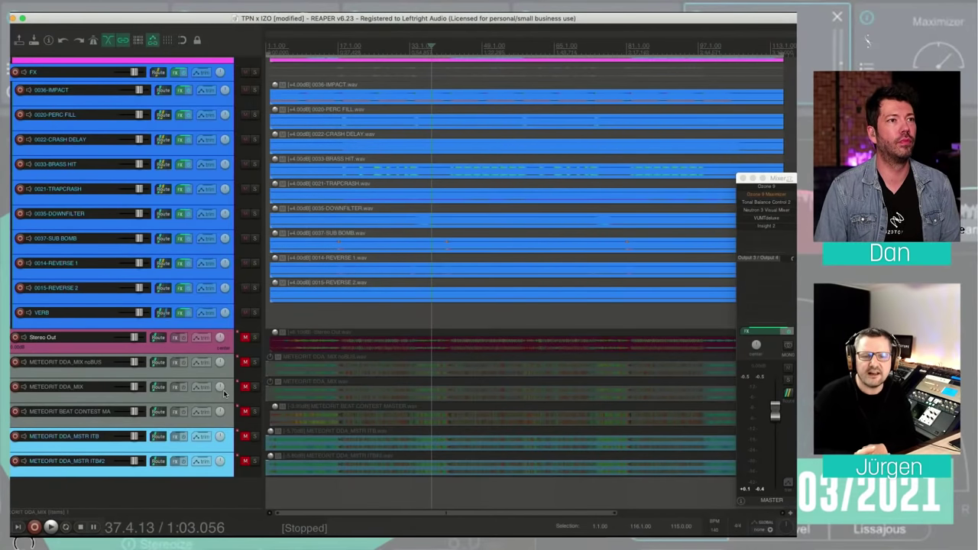
pyautogui.scroll(15, 215, 387)
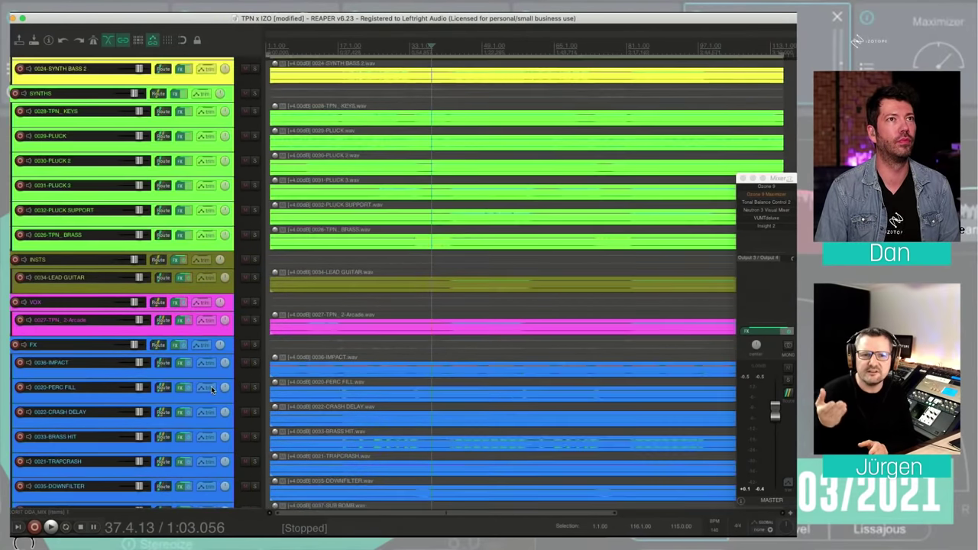
pyautogui.scroll(-4, 212, 387)
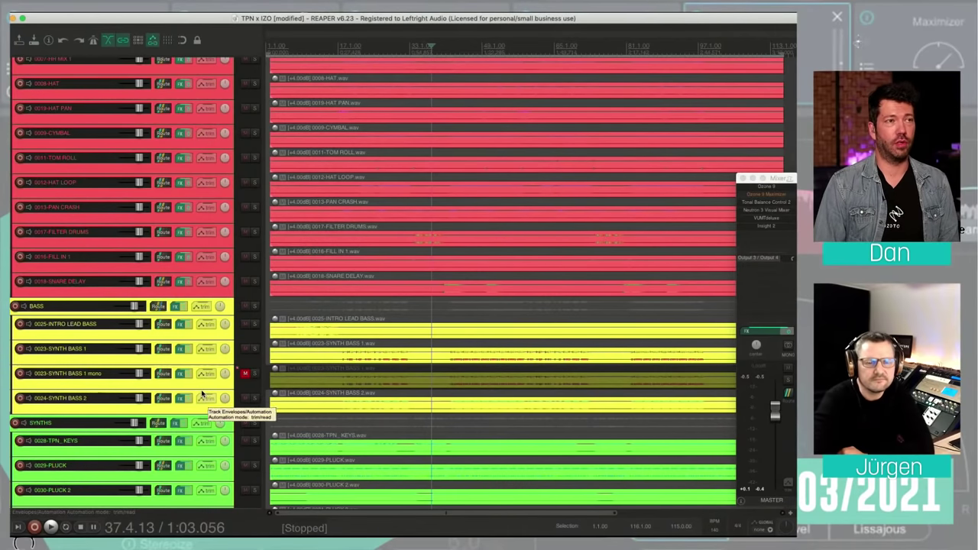
pyautogui.scroll(-11, 203, 397)
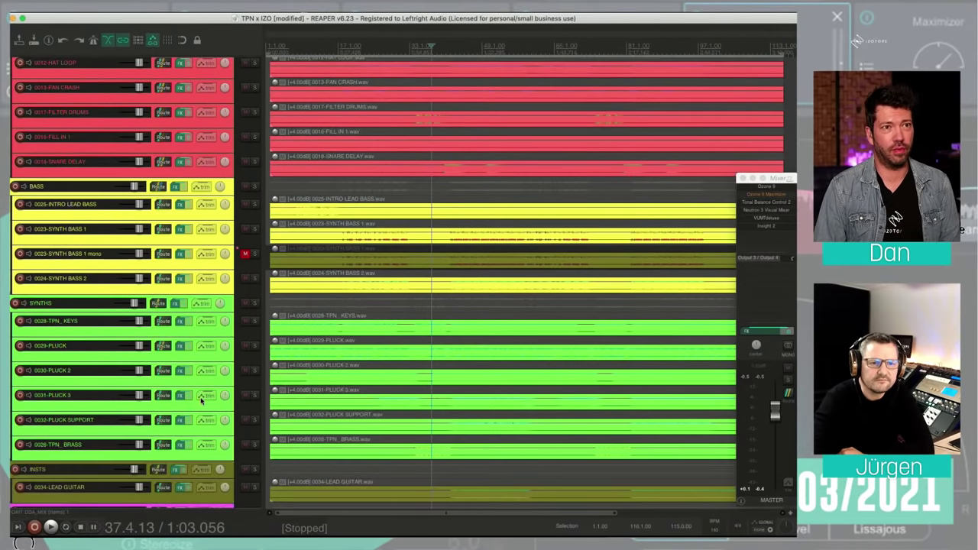
pyautogui.scroll(-18, 200, 397)
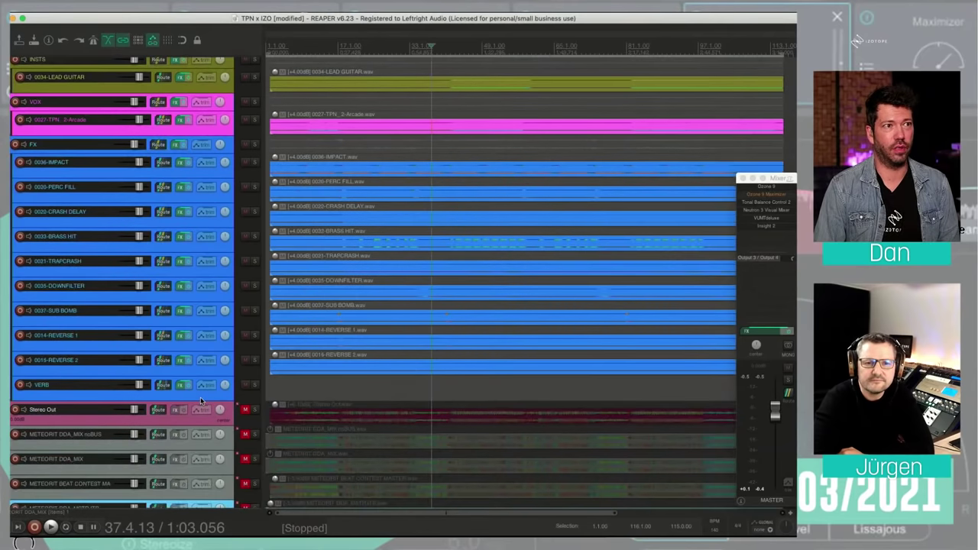
pyautogui.scroll(-1, 200, 396)
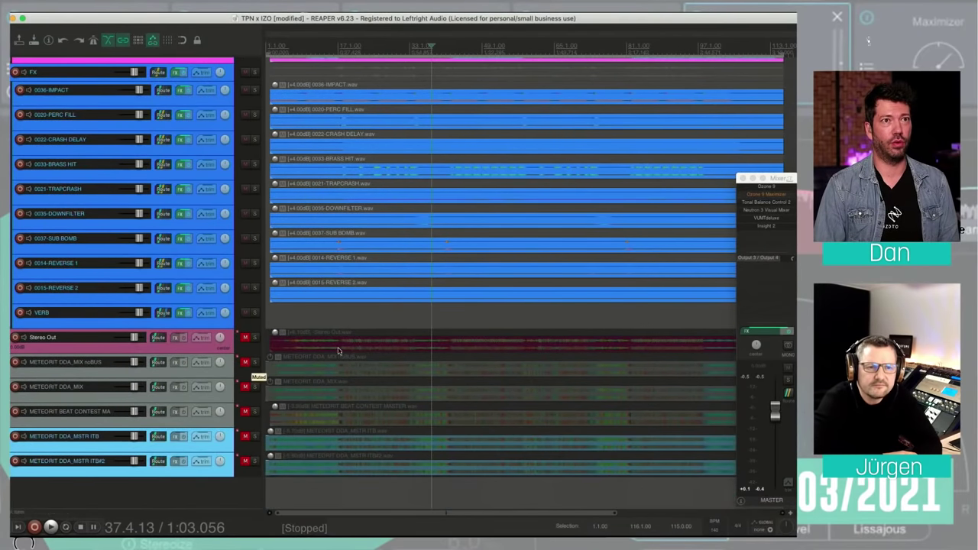
# From 42.2.58, compare Stereo Out and METEORIT DDA_MIX by switching solo during playback, then stop and clear the solo.
pyautogui.click(452, 332)
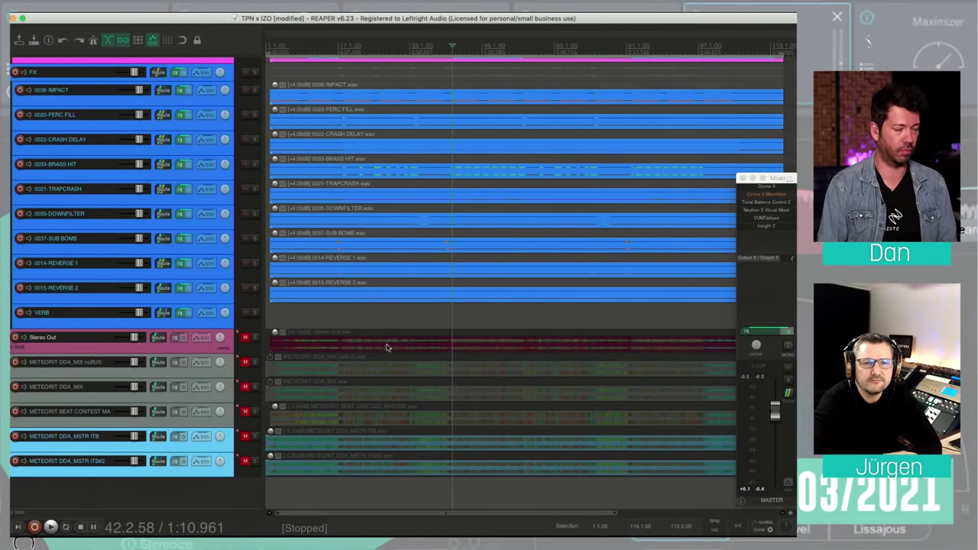
pyautogui.click(255, 337)
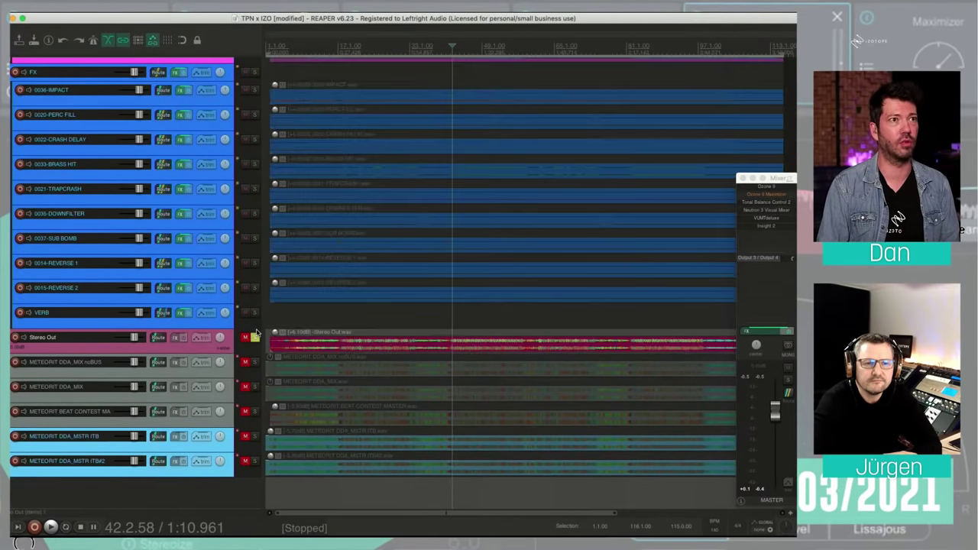
pyautogui.press('space')
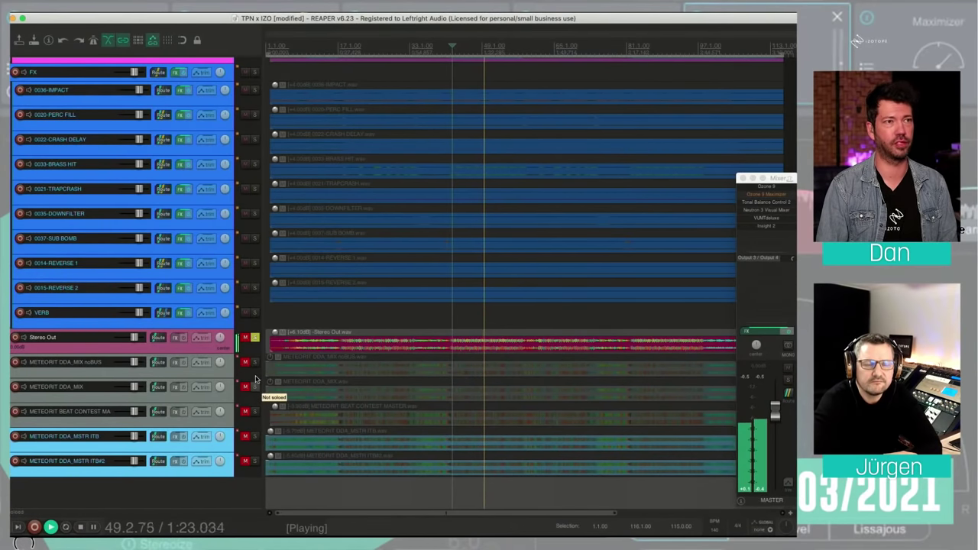
pyautogui.click(256, 380)
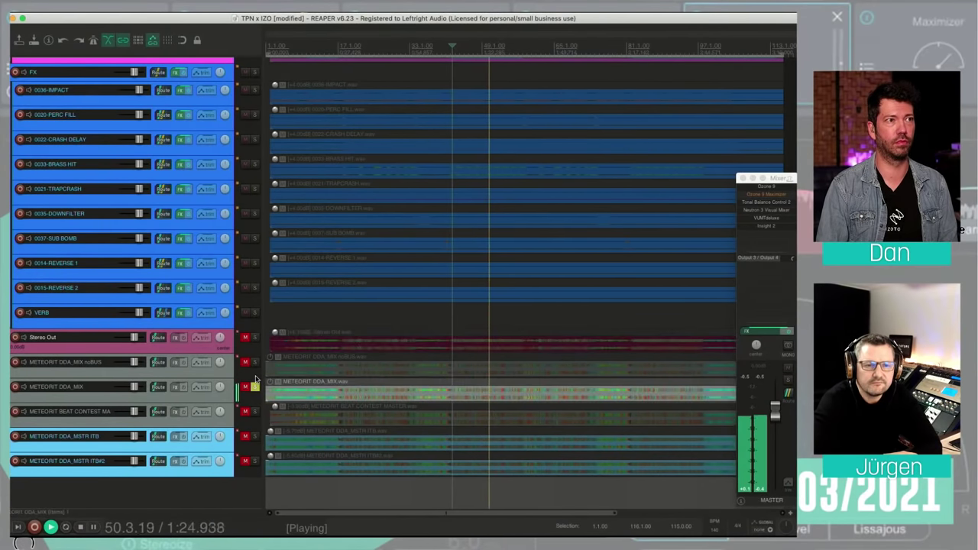
pyautogui.click(254, 337)
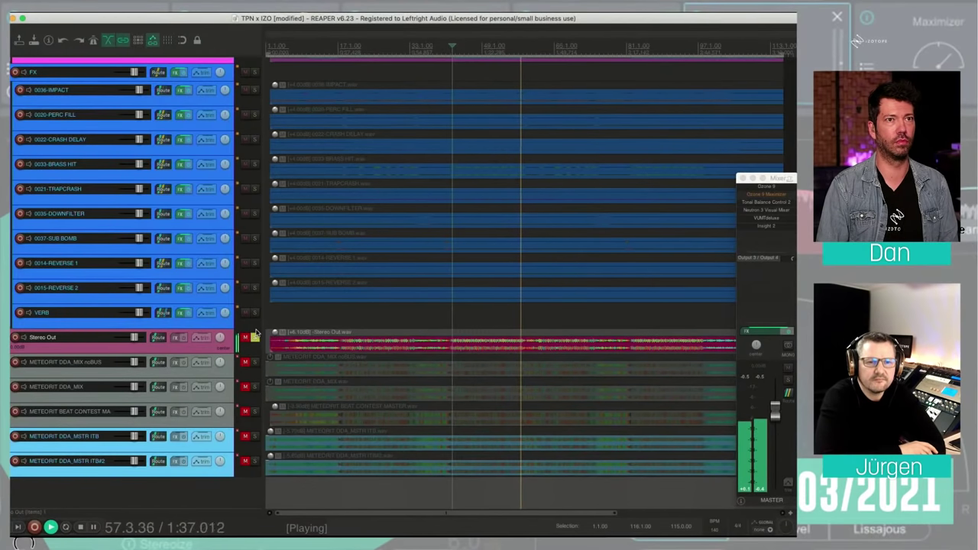
pyautogui.press('space')
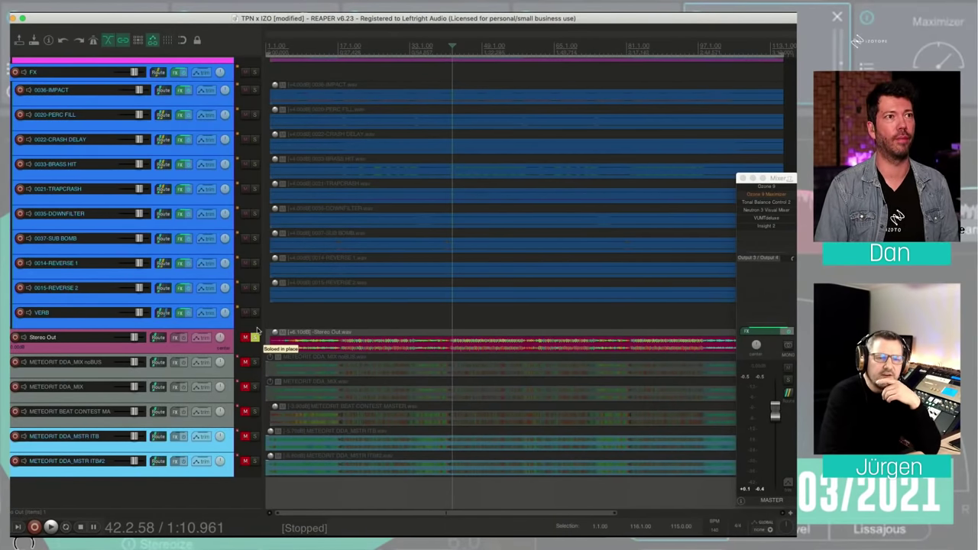
pyautogui.click(254, 336)
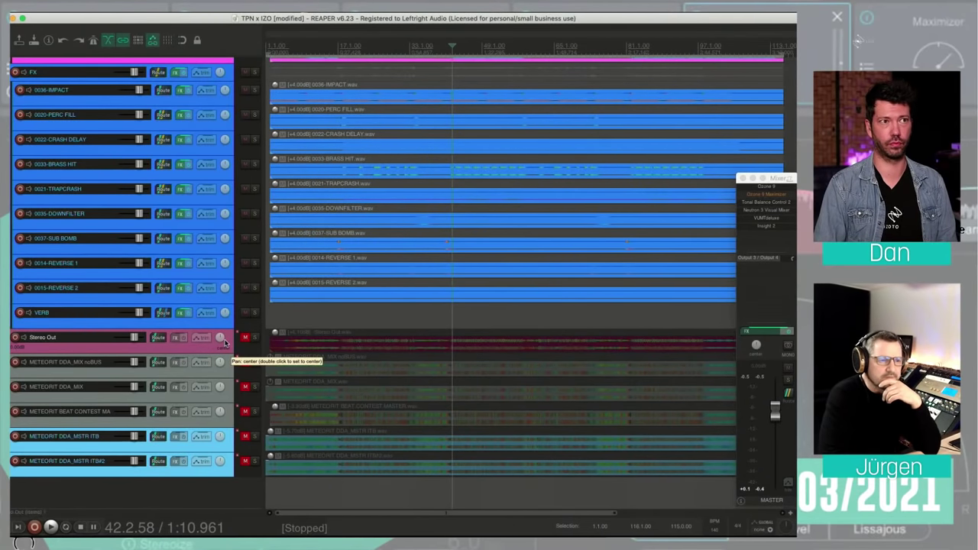
# Open the Ozone 9 Imager on the 0023-SYNTH BASS 1 track and examine the crossover of its low band.
pyautogui.scroll(3, 225, 342)
pyautogui.scroll(10, 226, 341)
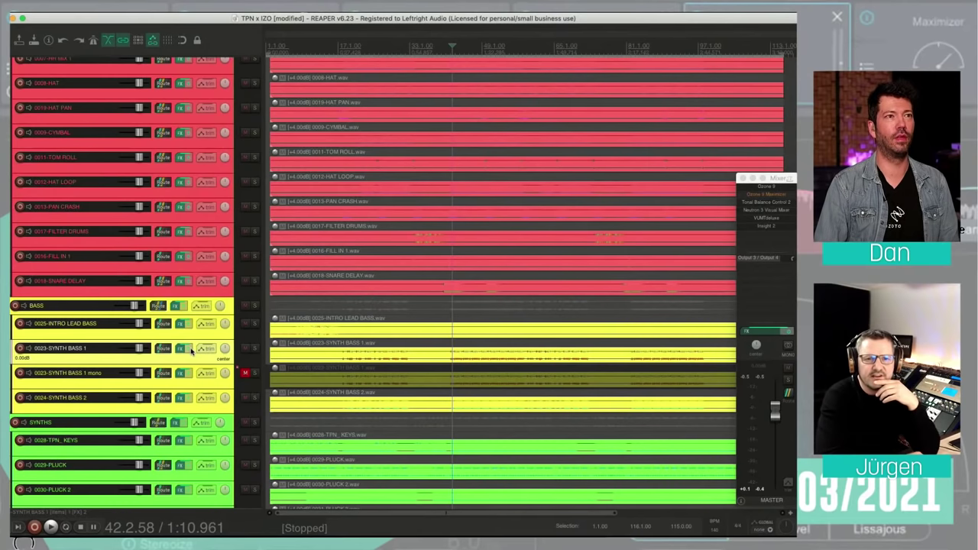
pyautogui.moveTo(184, 344)
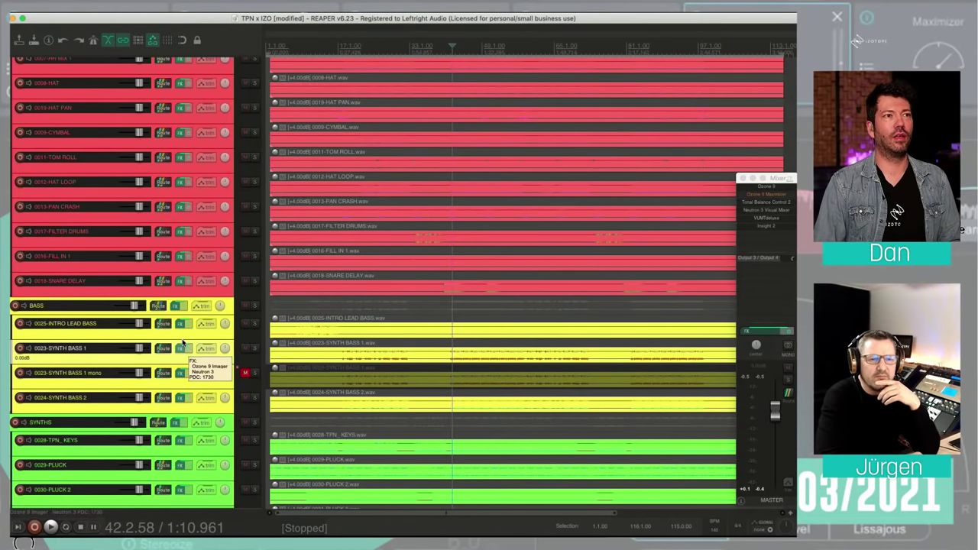
pyautogui.click(183, 343)
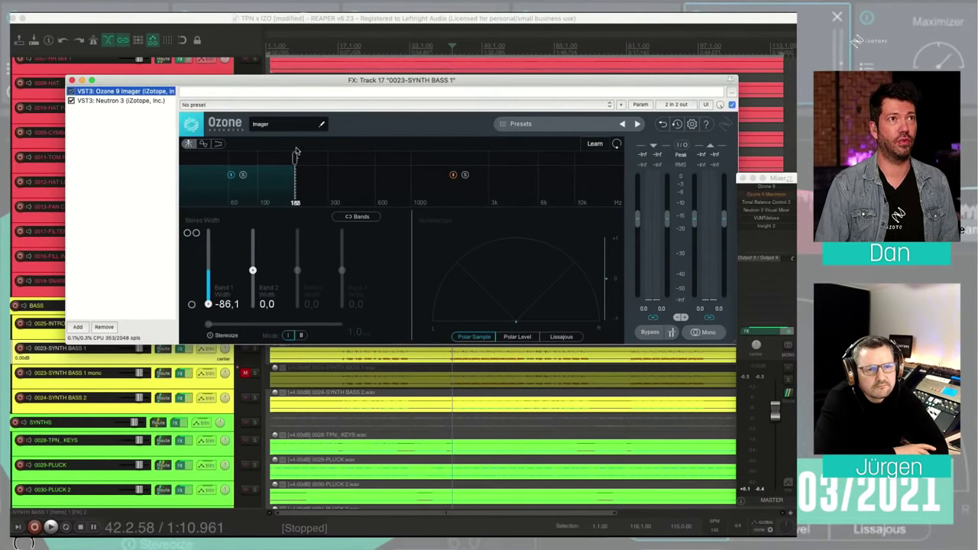
pyautogui.moveTo(295, 156); pyautogui.dragTo(293, 190)
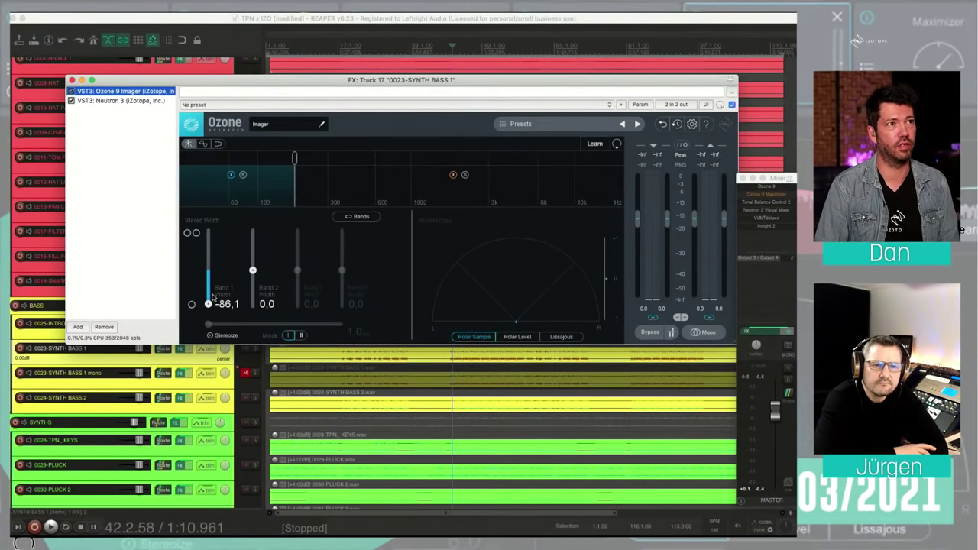
# Solo 0023-SYNTH BASS 1, reset the Imager's Band 1 width to 0.0, and narrow it to -67.1 during playback.
pyautogui.click(254, 350)
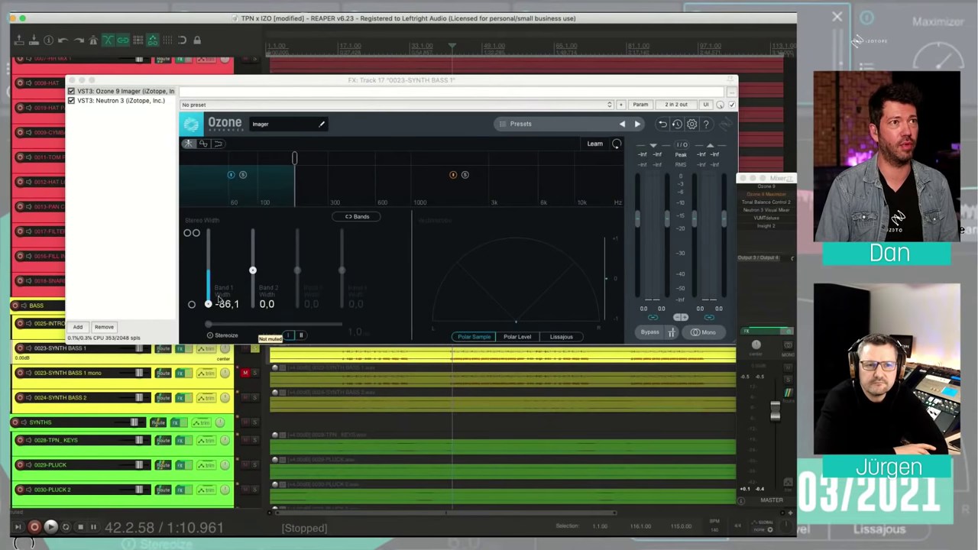
pyautogui.moveTo(209, 303); pyautogui.dragTo(209, 267)
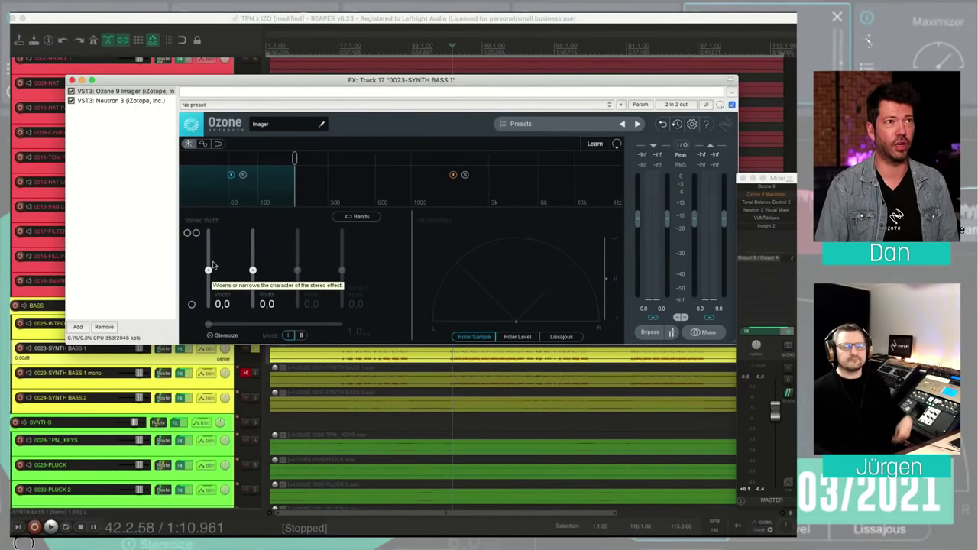
pyautogui.press('space')
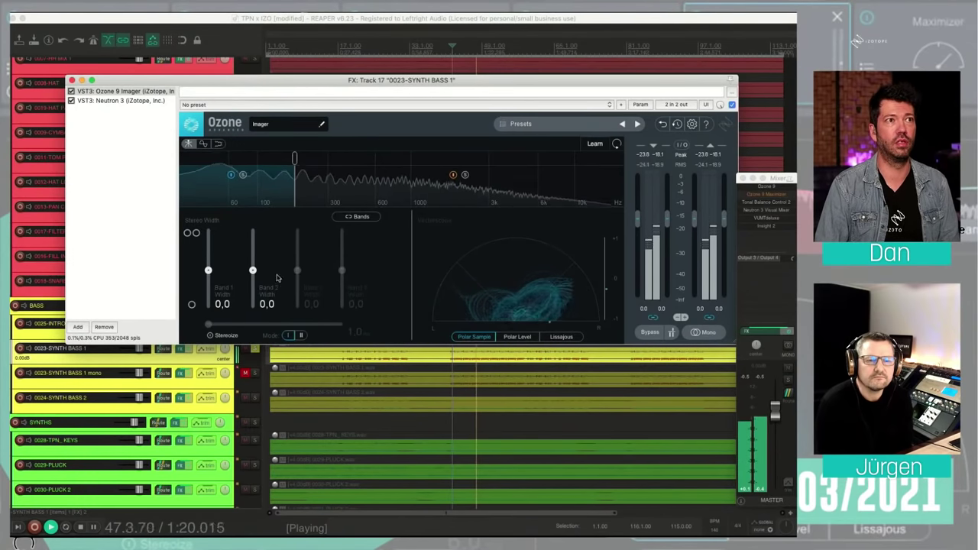
pyautogui.moveTo(209, 270); pyautogui.dragTo(211, 293)
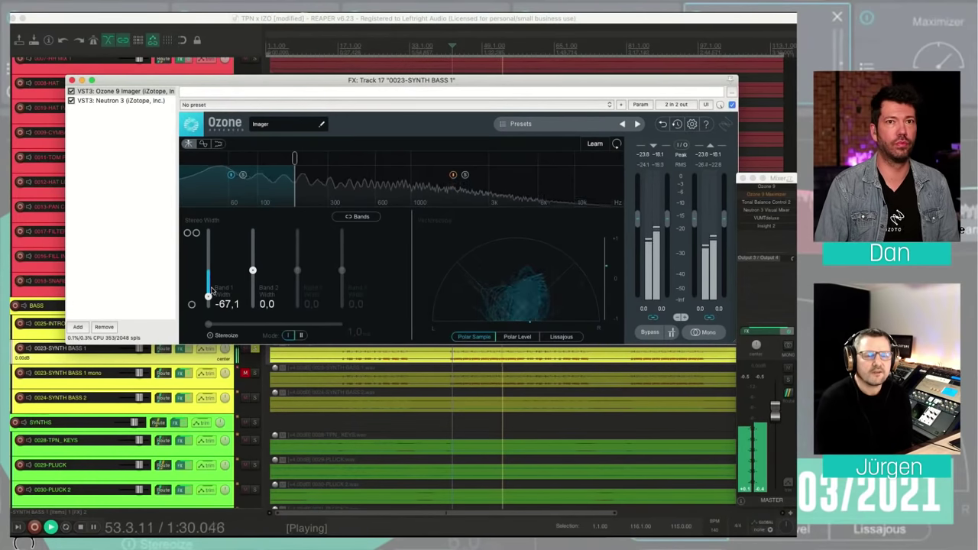
# Narrow the Imager's Band 1 width further to -84.8 during playback, and stop playback.
pyautogui.moveTo(211, 290)
pyautogui.mouseDown()
pyautogui.moveTo(214, 309)
pyautogui.moveTo(213, 294)
pyautogui.mouseUp()
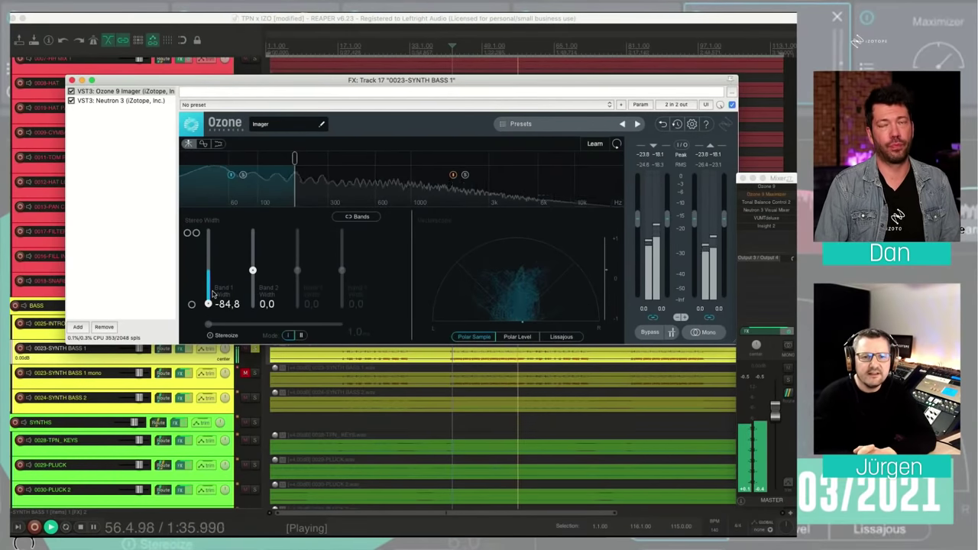
pyautogui.press('space')
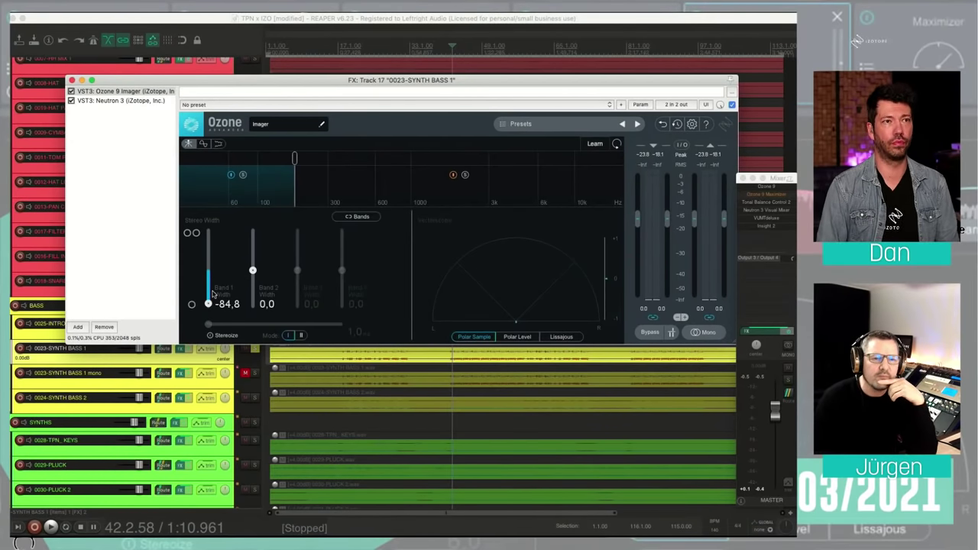
# Show the Imager's correlation trace, and play the synth bass with the Band 1 width reset to 0.0.
pyautogui.click(203, 143)
pyautogui.moveTo(208, 303); pyautogui.dragTo(209, 272)
pyautogui.press('space')
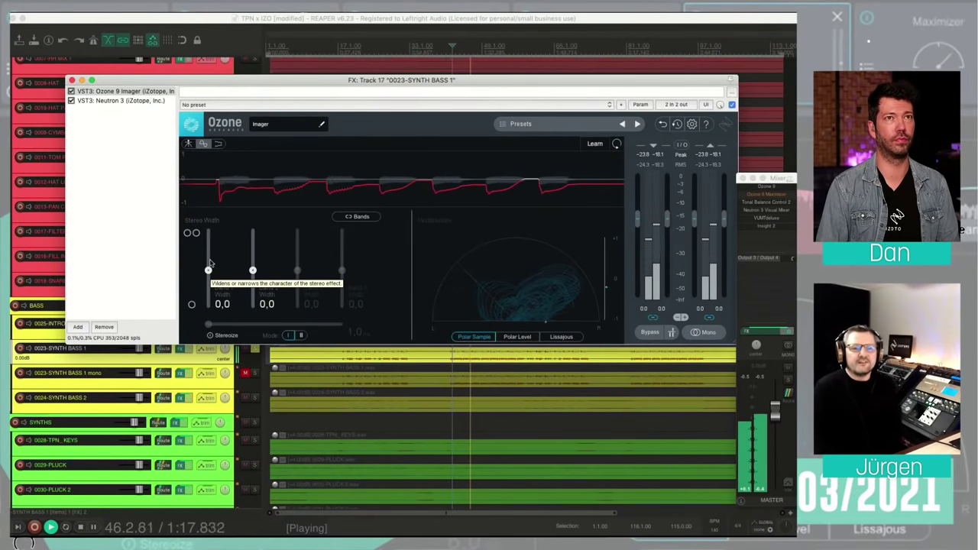
# Narrow the Band 1 width to -81.0 and ease it back slightly during playback, then stop and close the Imager.
pyautogui.moveTo(211, 262); pyautogui.dragTo(215, 292)
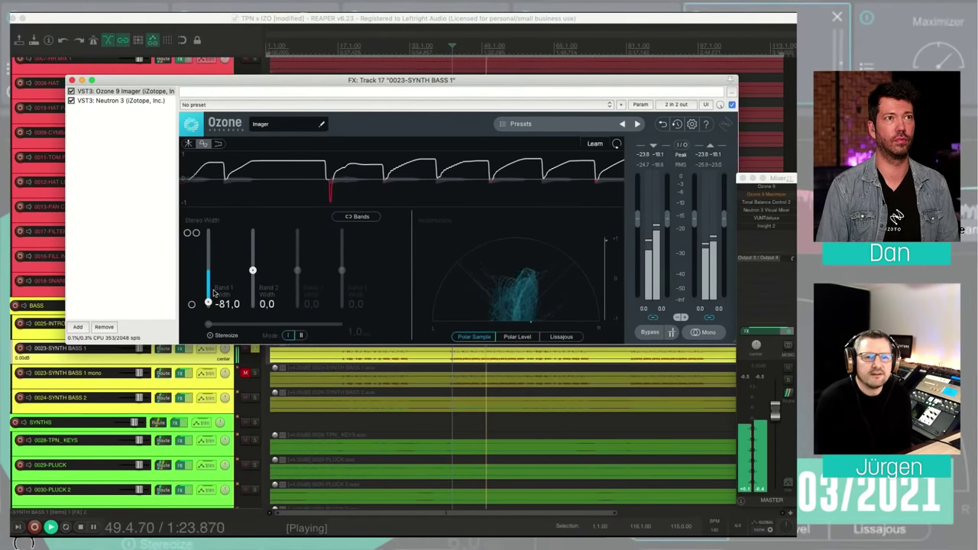
pyautogui.scroll(1, 214, 292)
pyautogui.scroll(2, 214, 292)
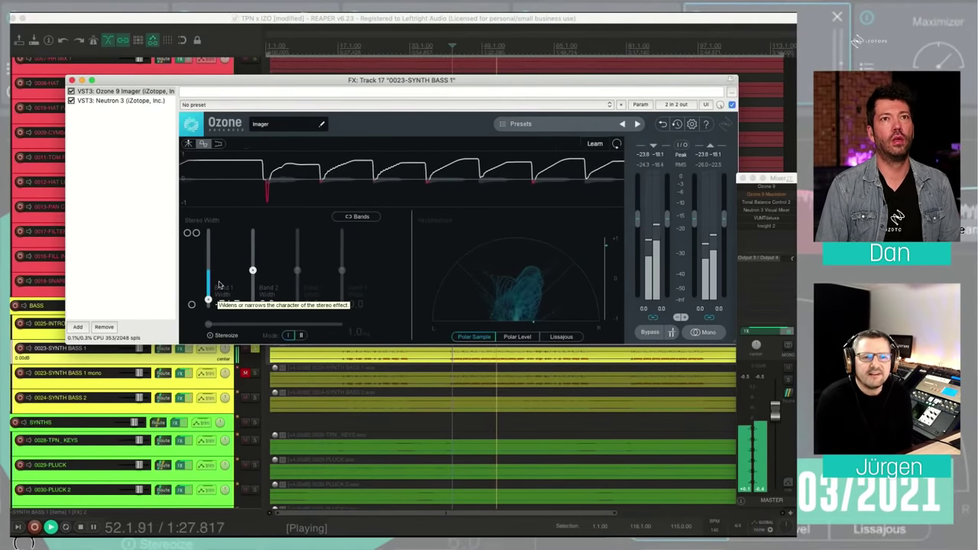
pyautogui.press('space')
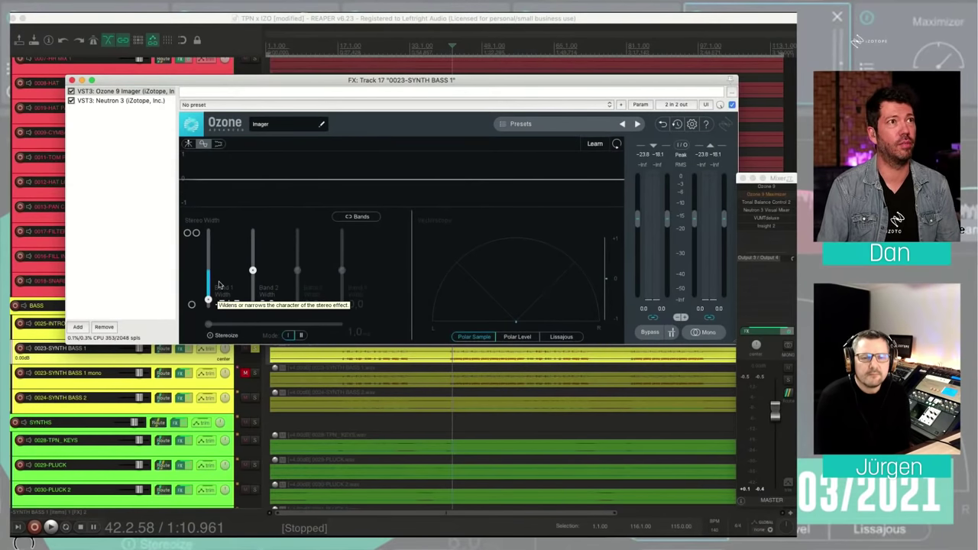
pyautogui.click(72, 78)
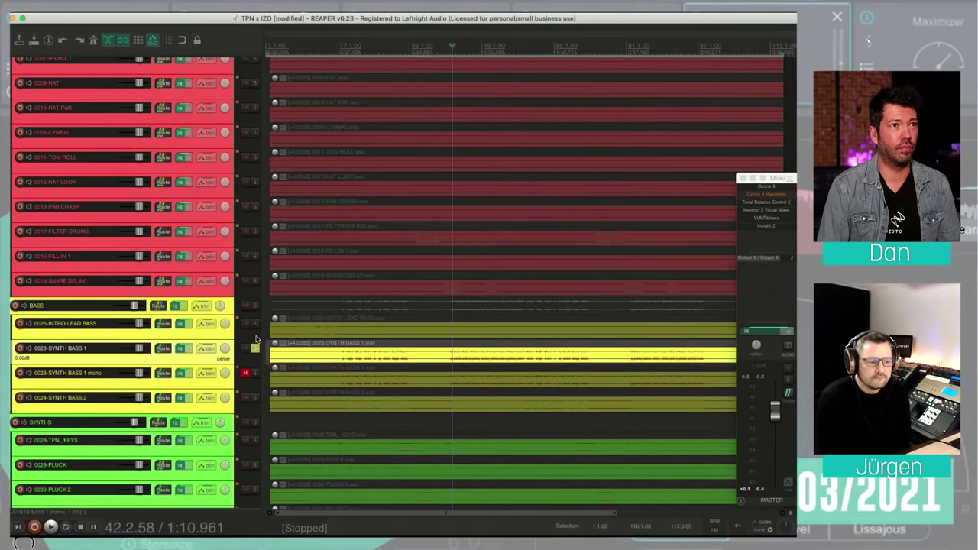
# Replace the synth bass solo with Stereo Out, open Ozone 9 on the master track, and toggle its mono summing on and off.
pyautogui.scroll(-5, 220, 347)
pyautogui.scroll(-5, 218, 341)
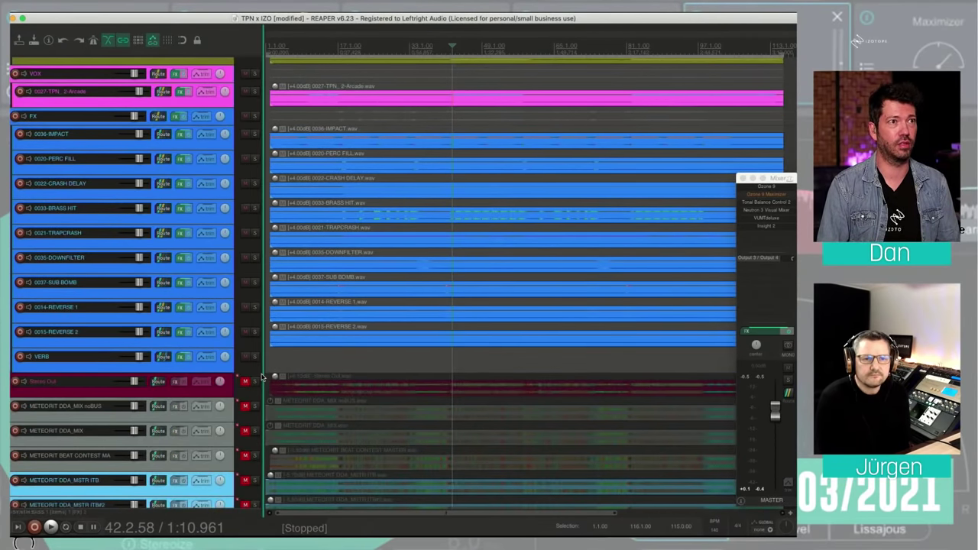
pyautogui.click(255, 380)
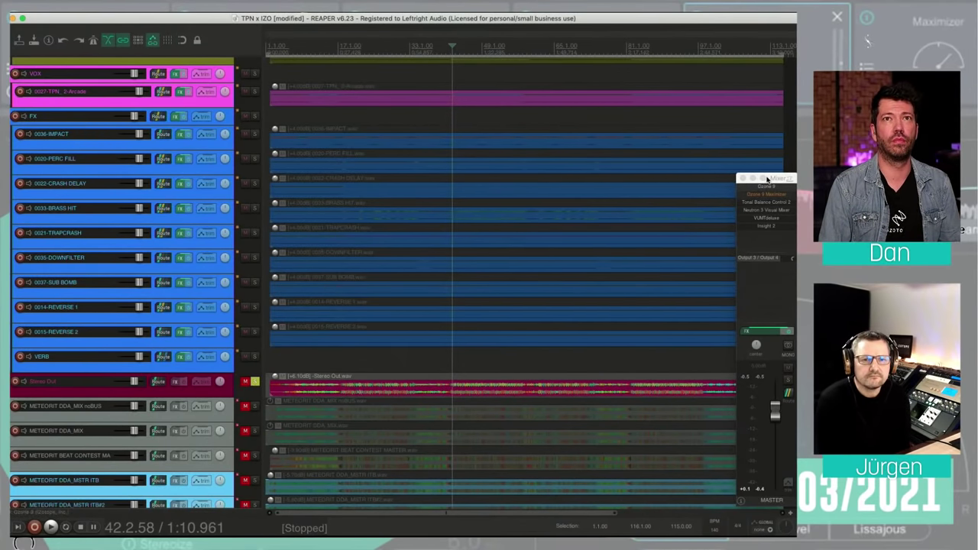
pyautogui.click(764, 185)
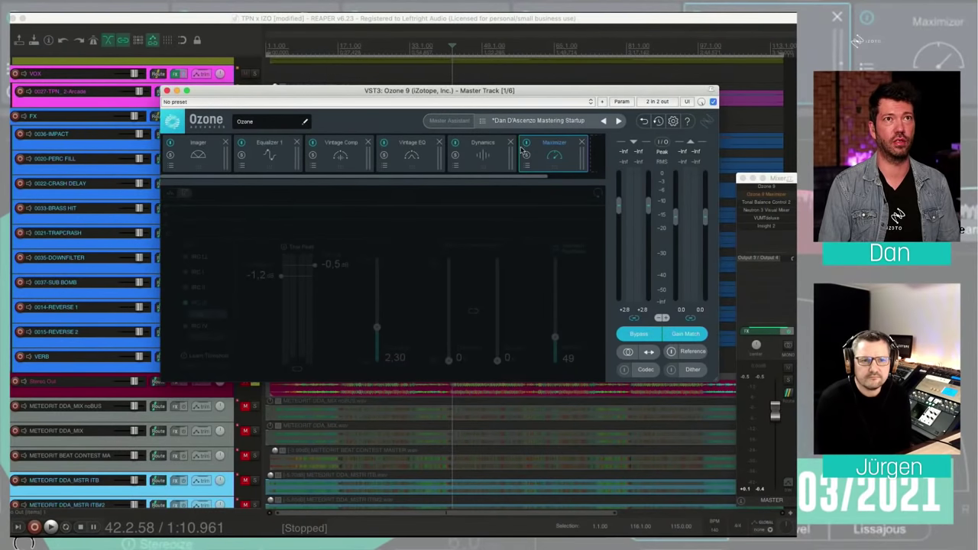
pyautogui.click(629, 349)
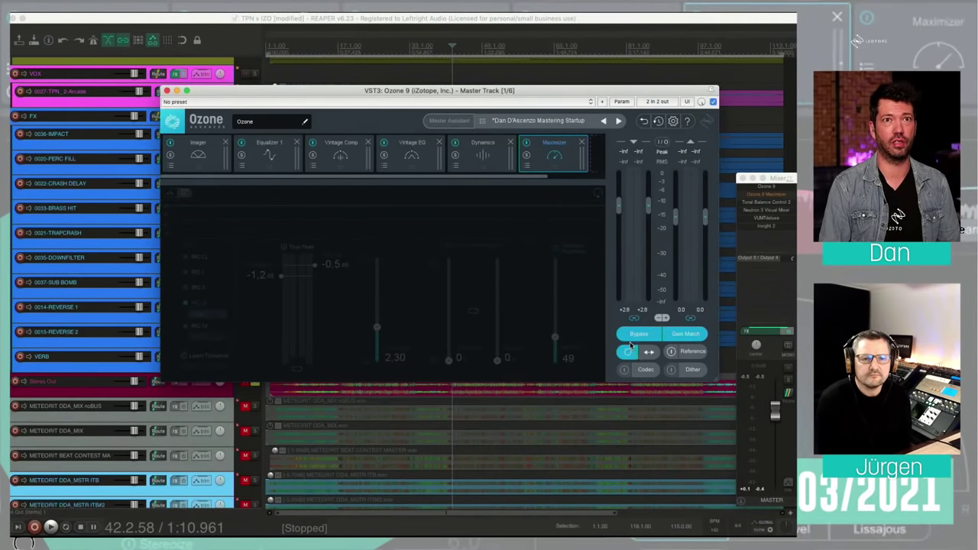
pyautogui.click(629, 348)
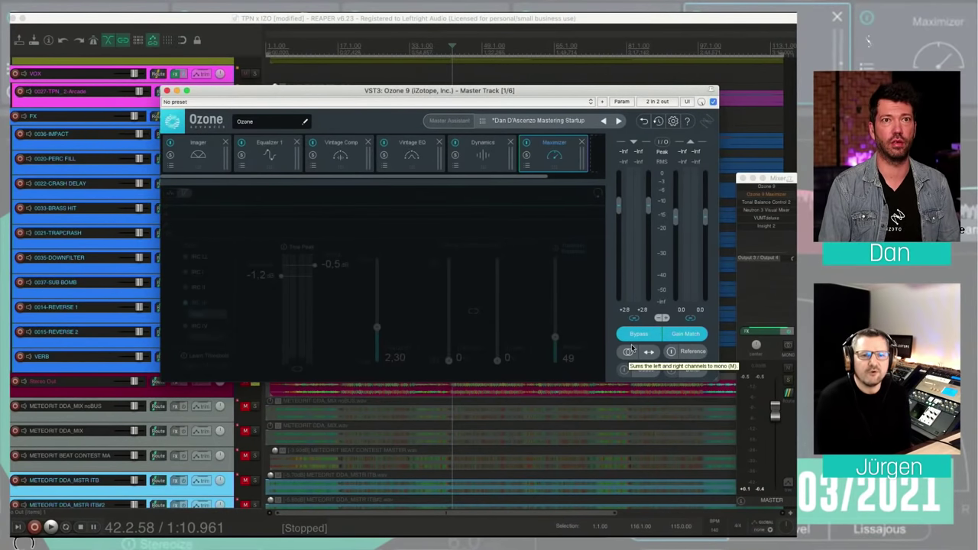
# Play Stereo Out, sum it to mono for comparison, stop playback, restore stereo, and close the master's Ozone 9.
pyautogui.press('space')
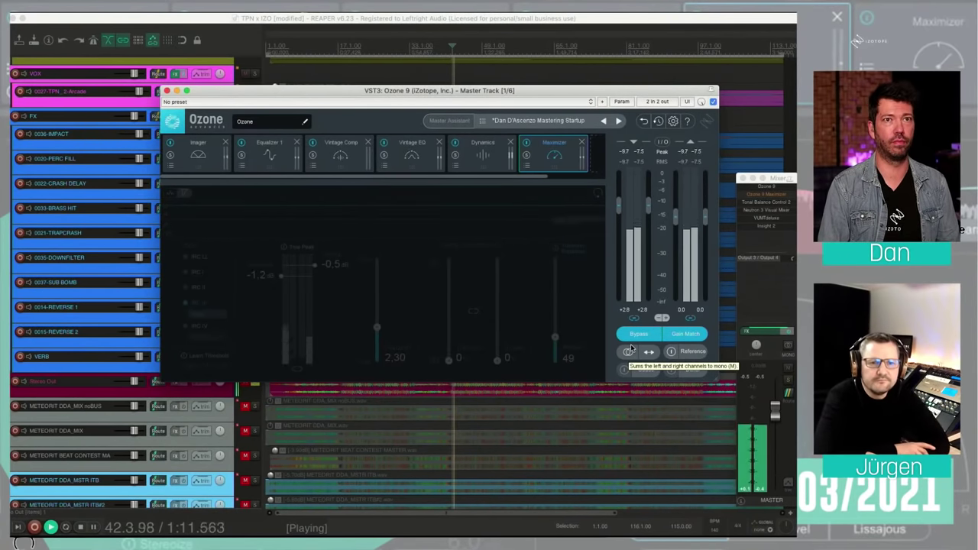
pyautogui.click(628, 350)
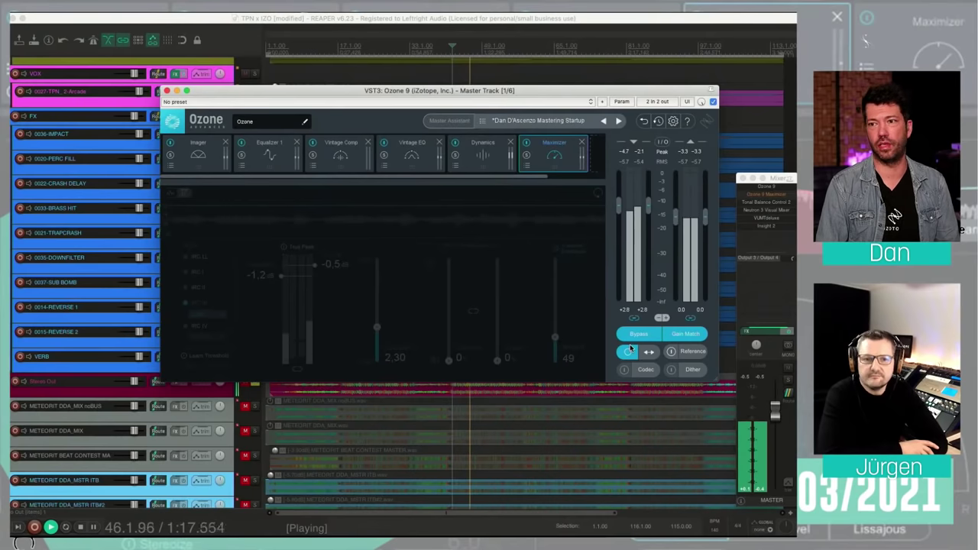
pyautogui.press('space')
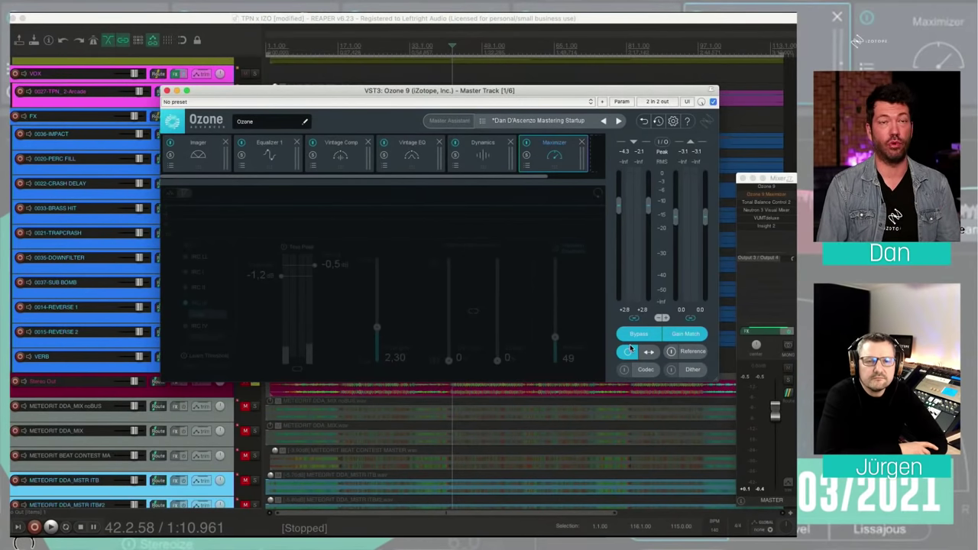
pyautogui.click(628, 350)
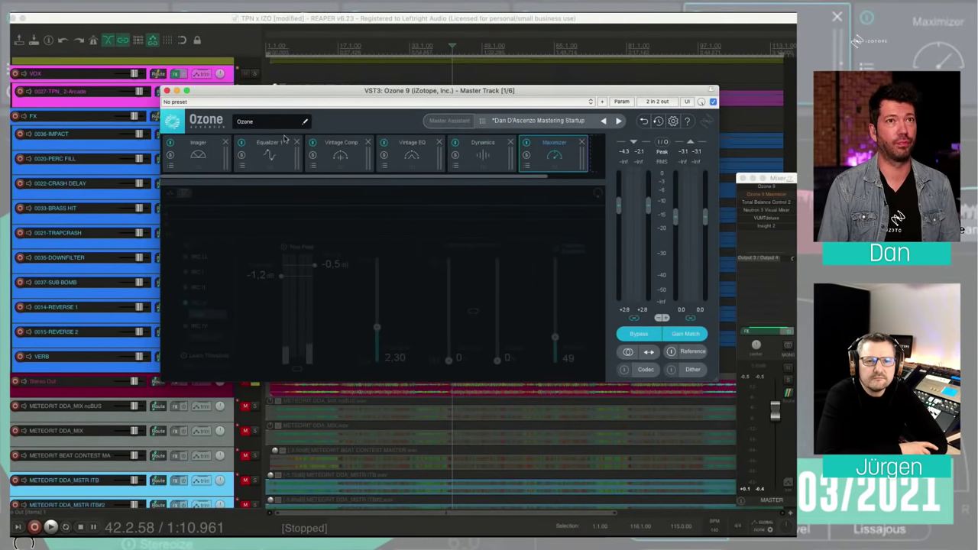
pyautogui.click(167, 90)
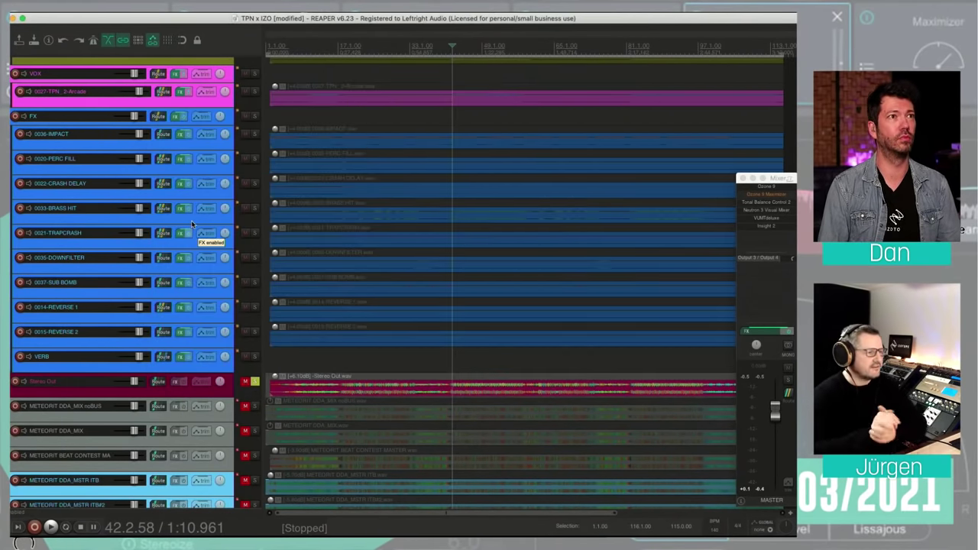
# Save the project.
pyautogui.scroll(10, 191, 222)
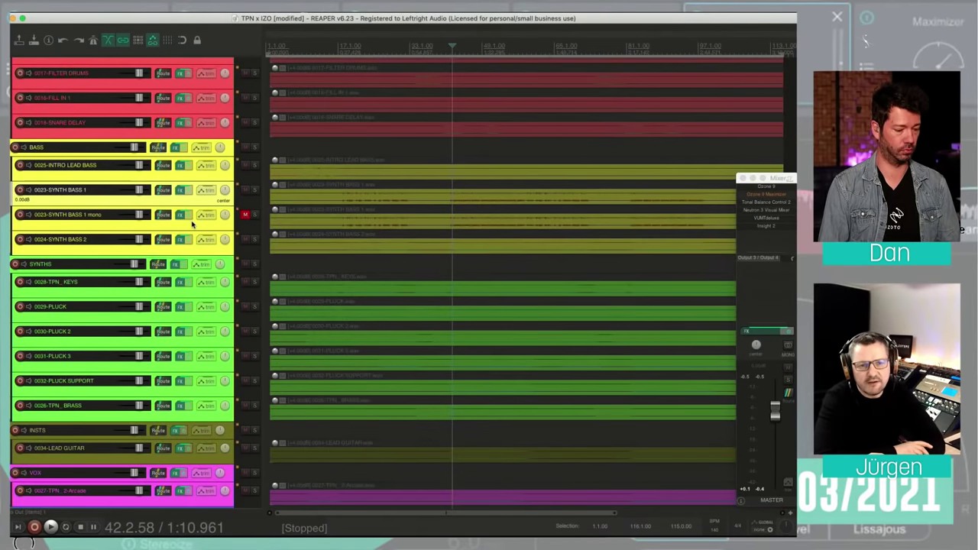
pyautogui.press('super+s')
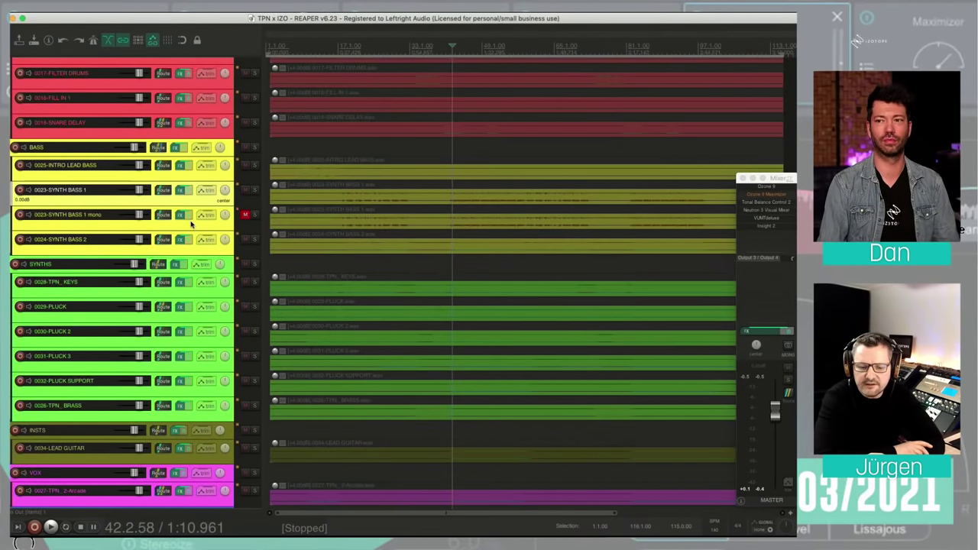
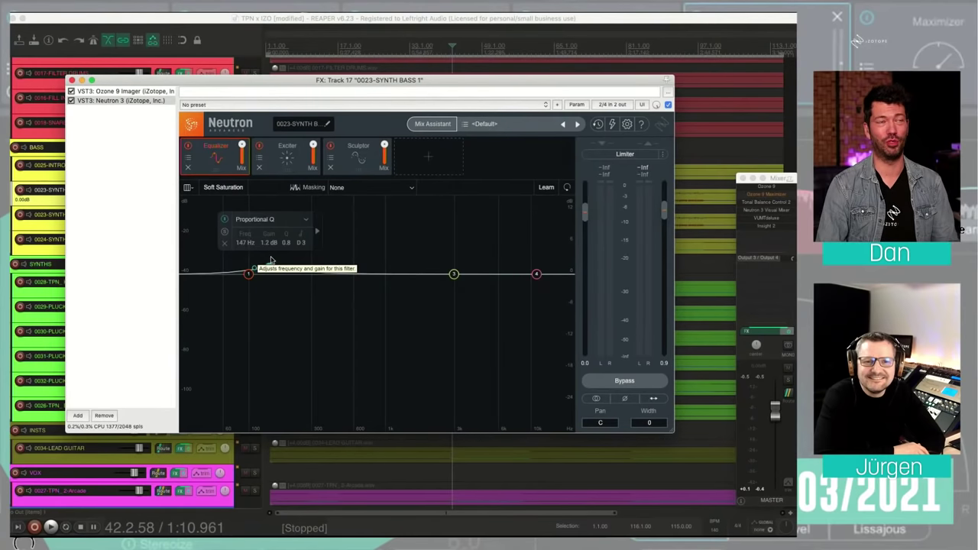
# In Neutron 3 on 0023-SYNTH BASS 1, examine the Equalizer's 147 Hz boost and the Exciter settings.
pyautogui.click(270, 265)
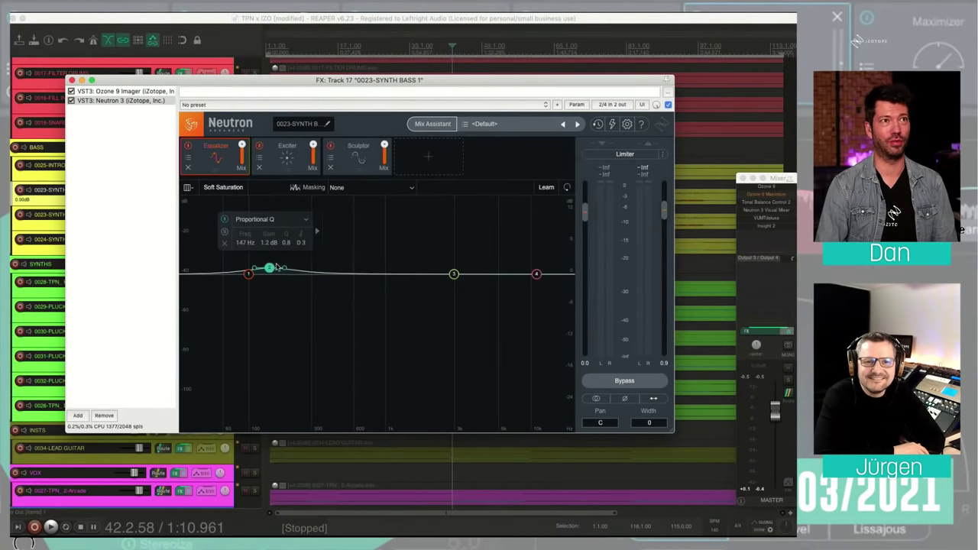
pyautogui.click(295, 152)
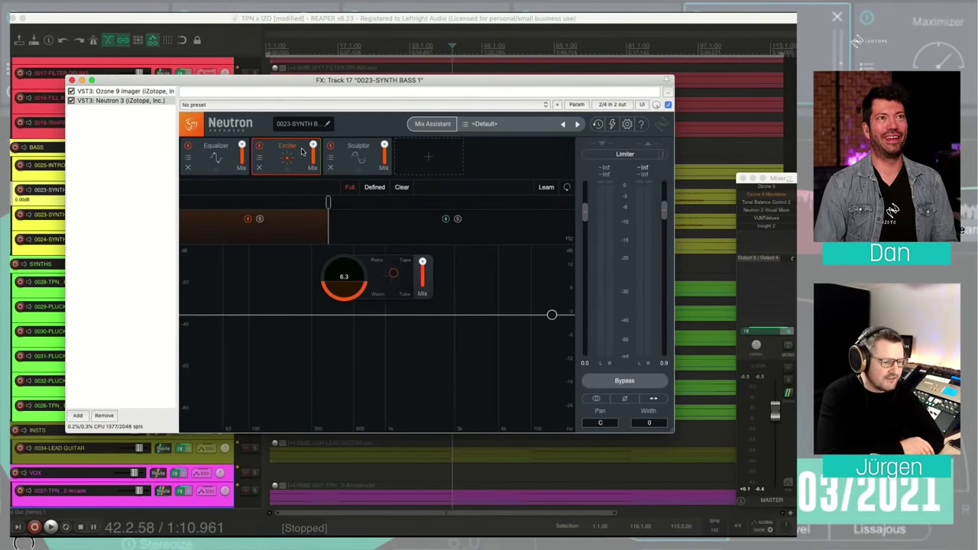
pyautogui.click(225, 153)
pyautogui.click(284, 152)
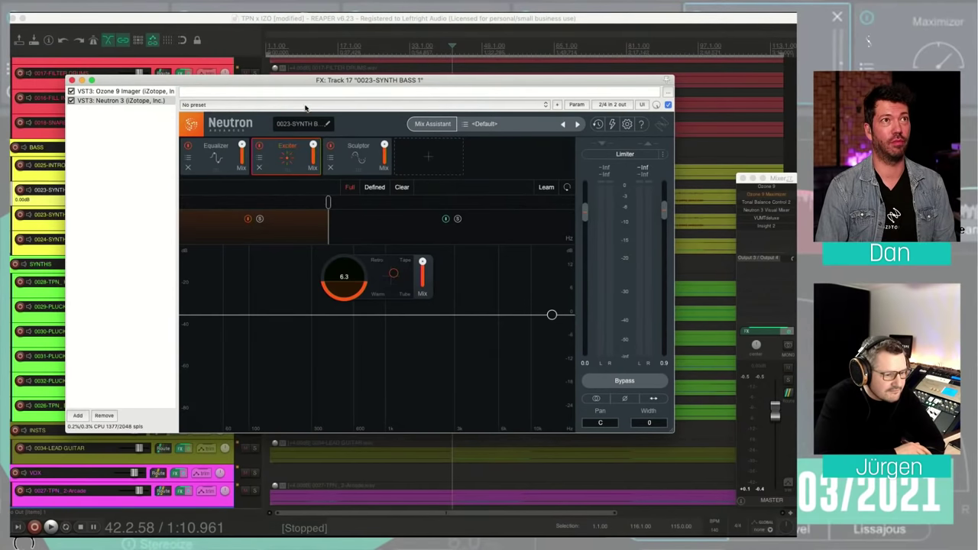
# Reposition the effects window and shift the Exciter's low-band harmonic blend slightly further toward Tape.
pyautogui.moveTo(309, 76); pyautogui.dragTo(346, 76)
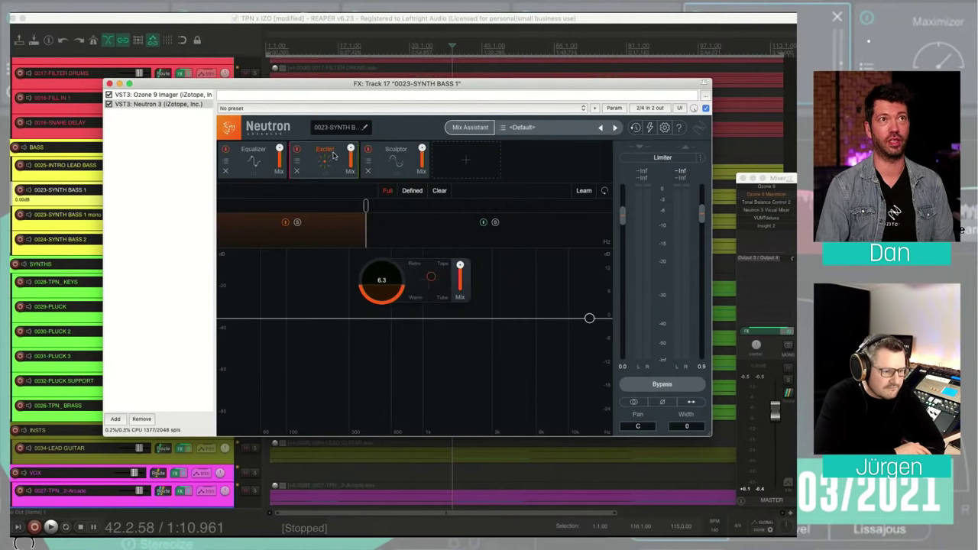
pyautogui.moveTo(353, 151)
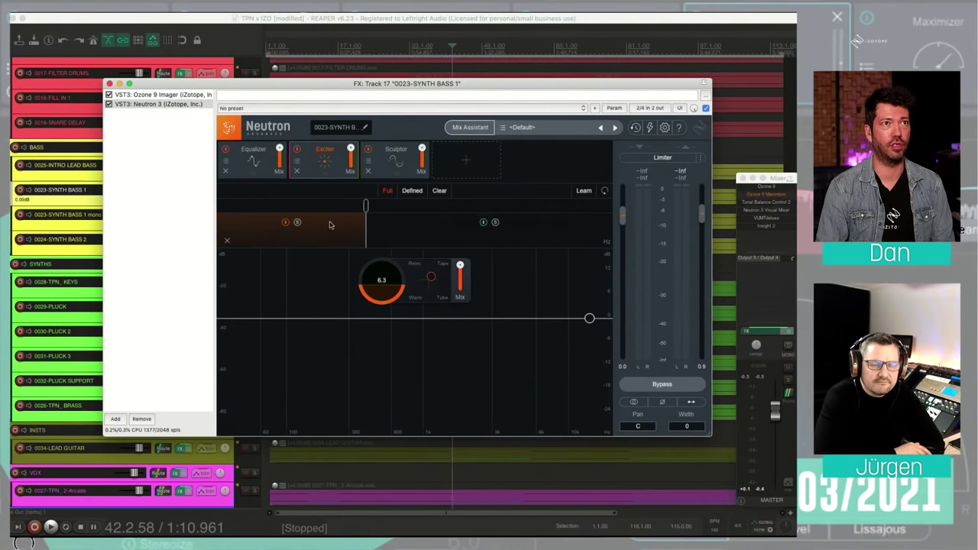
pyautogui.moveTo(363, 212)
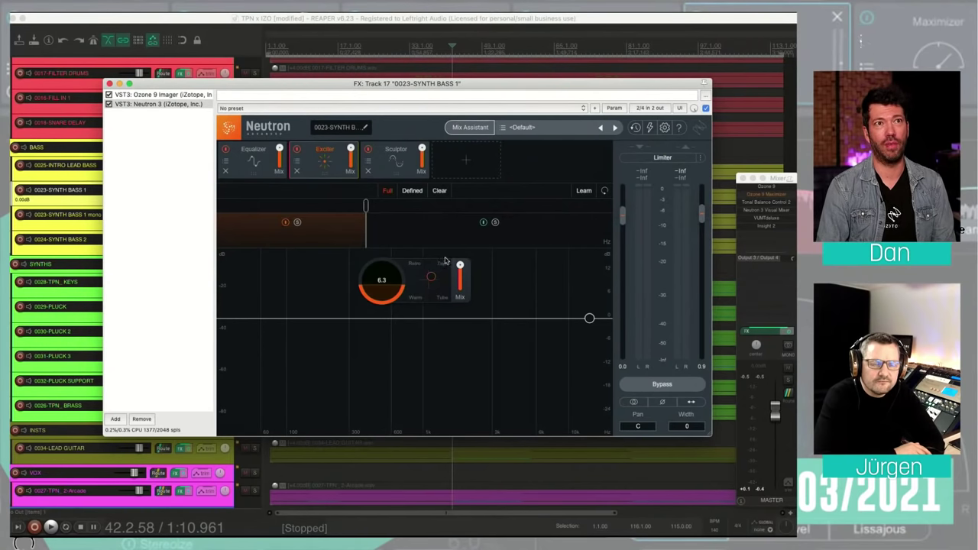
pyautogui.moveTo(432, 272)
pyautogui.mouseDown()
pyautogui.moveTo(440, 268)
pyautogui.moveTo(437, 279)
pyautogui.moveTo(438, 269)
pyautogui.mouseUp()
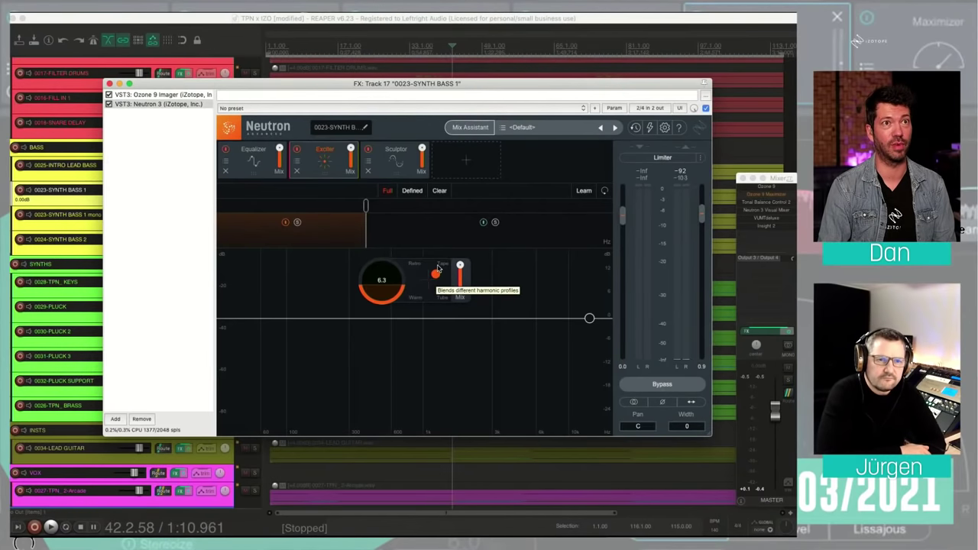
# Examine the Exciter's high band, return to the low band, and close the synth bass effects window.
pyautogui.click(432, 230)
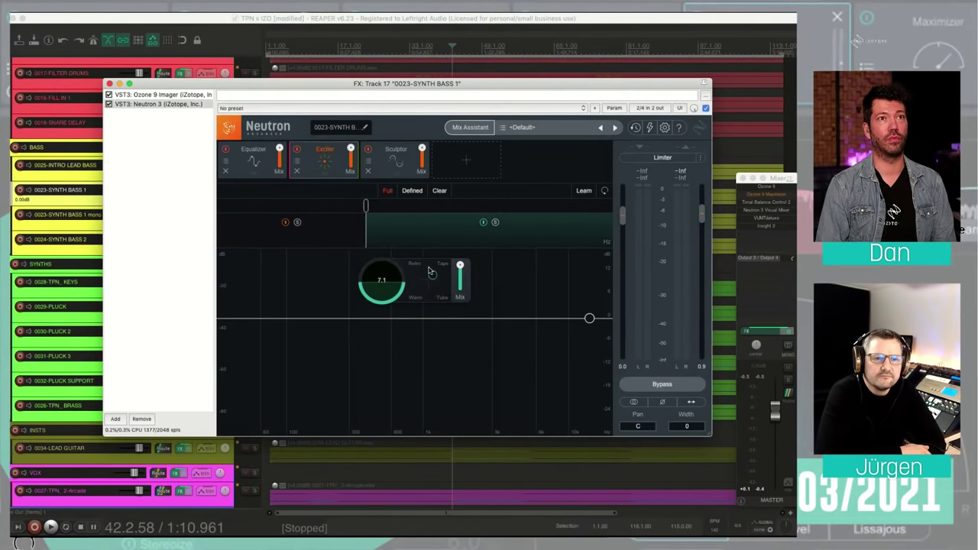
pyautogui.click(334, 224)
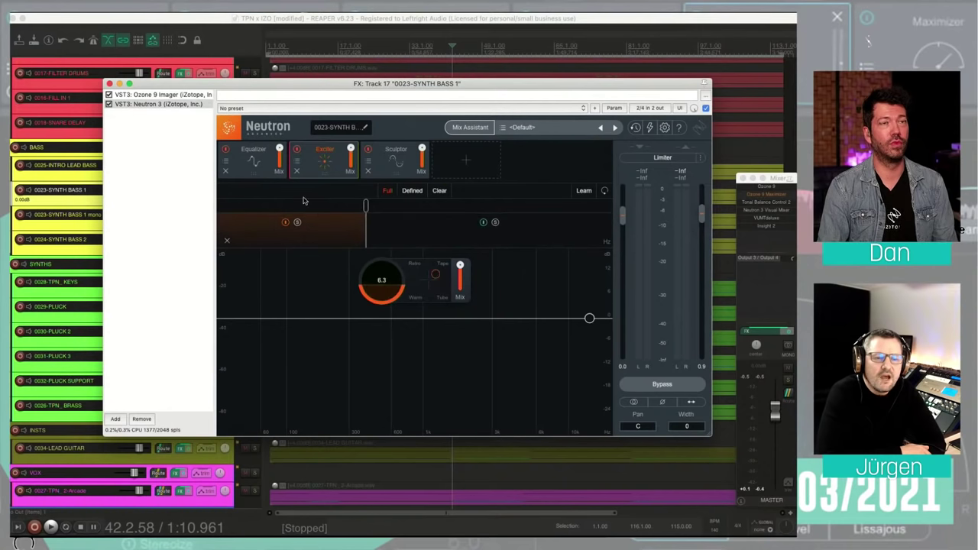
pyautogui.click(112, 82)
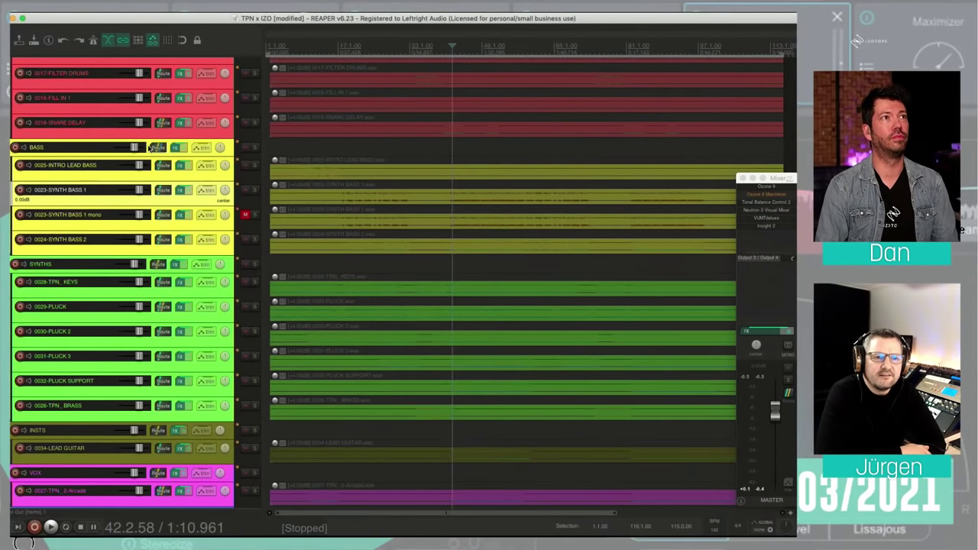
# Open Neutron 3 on the DRUMS folder track and show its Exciter module.
pyautogui.scroll(5, 177, 220)
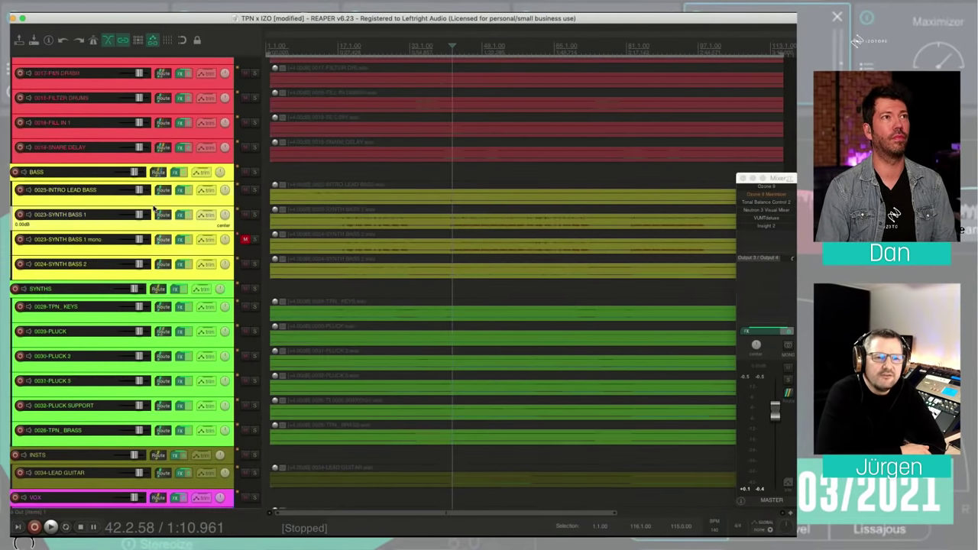
pyautogui.click(176, 65)
pyautogui.click(279, 177)
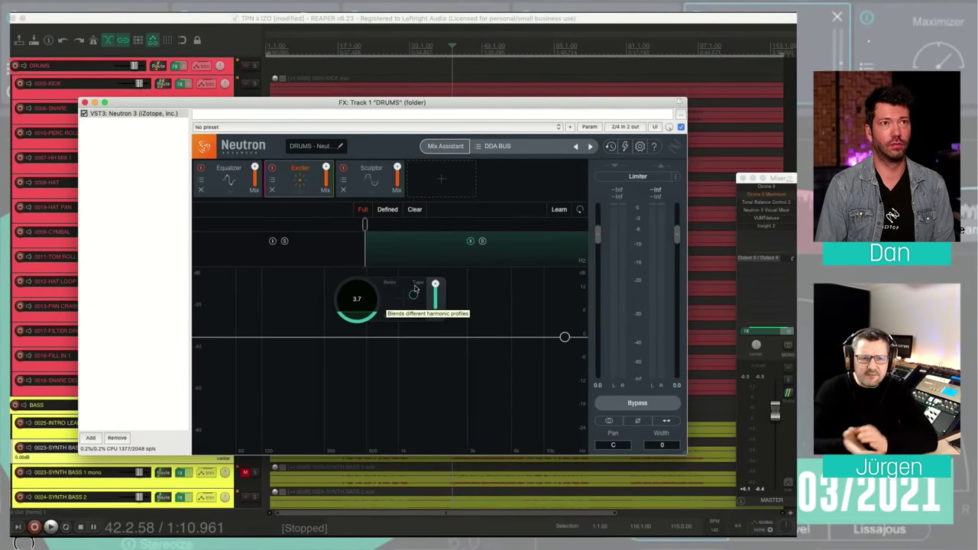
# Shift the drum Exciter's high-band harmonic blend slightly toward Tape, with the band's mix at 100.0.
pyautogui.moveTo(413, 295)
pyautogui.mouseDown()
pyautogui.moveTo(409, 284)
pyautogui.moveTo(395, 295)
pyautogui.moveTo(409, 306)
pyautogui.moveTo(419, 290)
pyautogui.moveTo(406, 281)
pyautogui.moveTo(397, 293)
pyautogui.moveTo(407, 302)
pyautogui.moveTo(414, 295)
pyautogui.moveTo(391, 276)
pyautogui.moveTo(429, 268)
pyautogui.moveTo(423, 317)
pyautogui.moveTo(386, 313)
pyautogui.moveTo(383, 293)
pyautogui.moveTo(384, 307)
pyautogui.moveTo(385, 298)
pyautogui.moveTo(416, 294)
pyautogui.mouseUp()
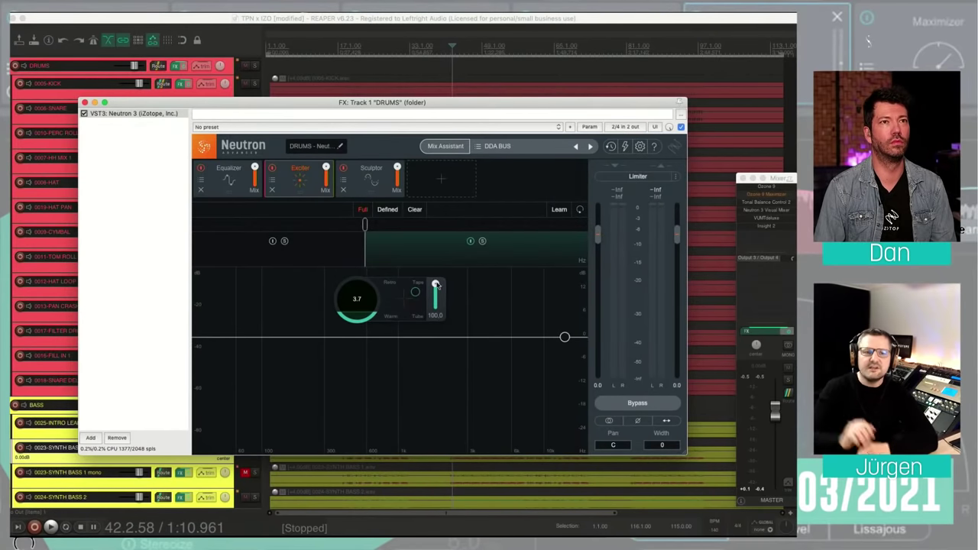
pyautogui.moveTo(436, 284); pyautogui.dragTo(448, 268)
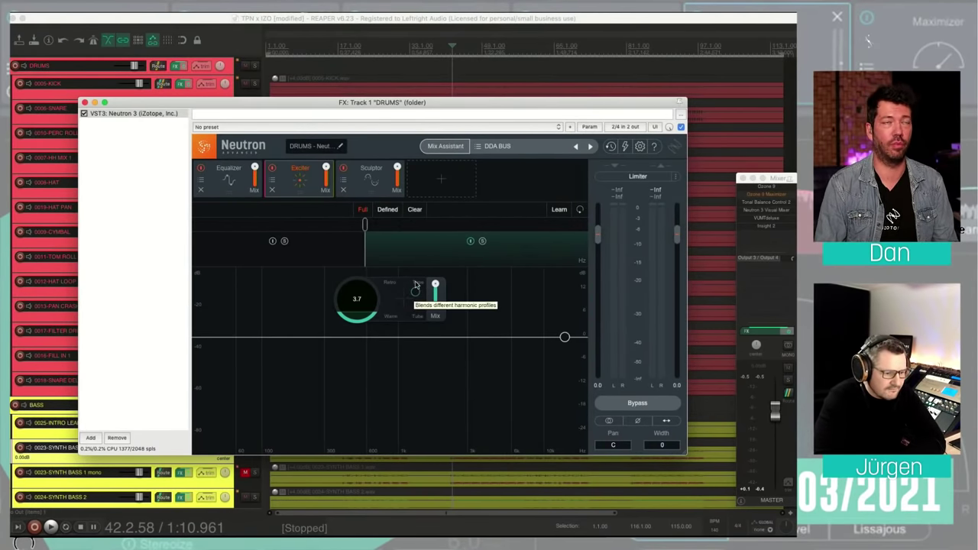
pyautogui.moveTo(416, 285)
pyautogui.mouseDown()
pyautogui.moveTo(419, 299)
pyautogui.moveTo(419, 283)
pyautogui.mouseUp()
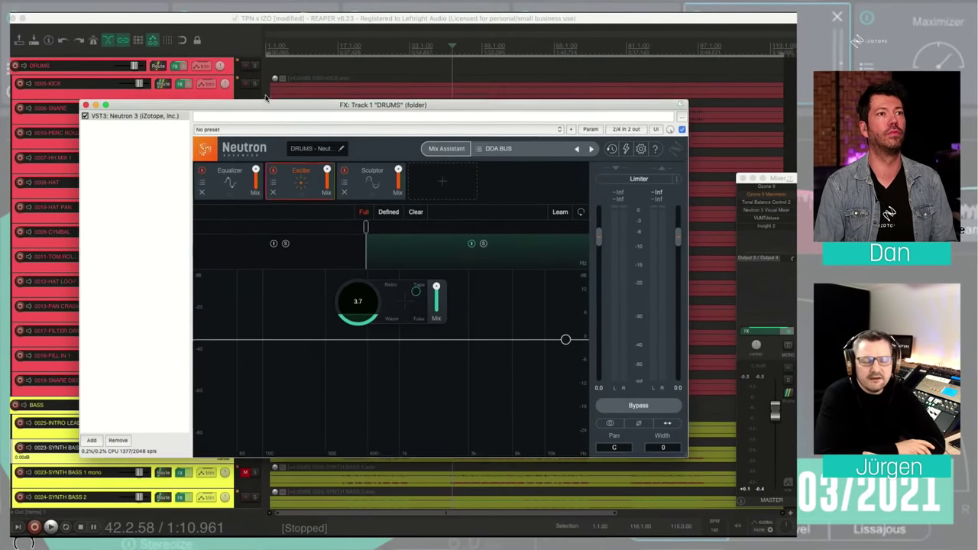
# Move the effects window clear of the DRUMS folder track, solo that track, and play a short passage.
pyautogui.moveTo(262, 97); pyautogui.dragTo(269, 116)
pyautogui.click(256, 59)
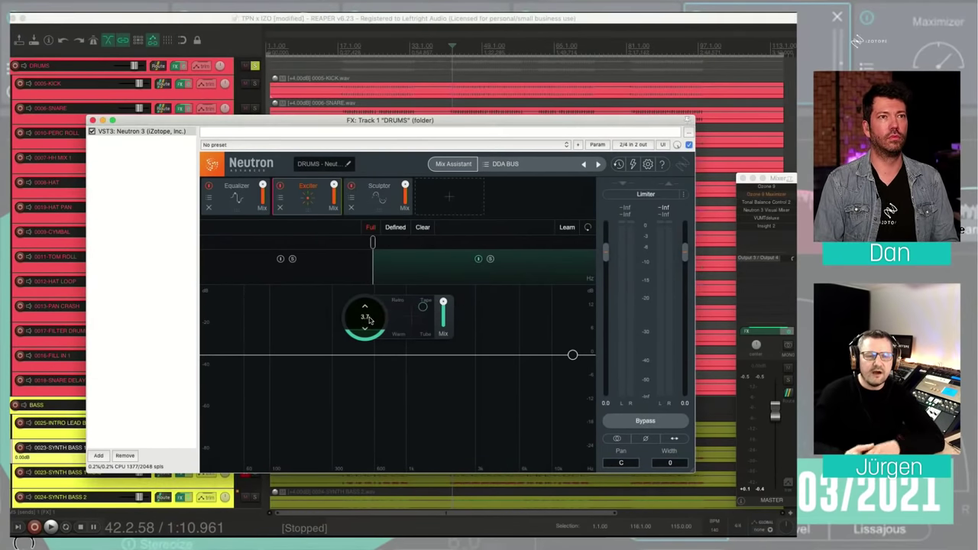
pyautogui.click(368, 319)
pyautogui.scroll(3, 374, 322)
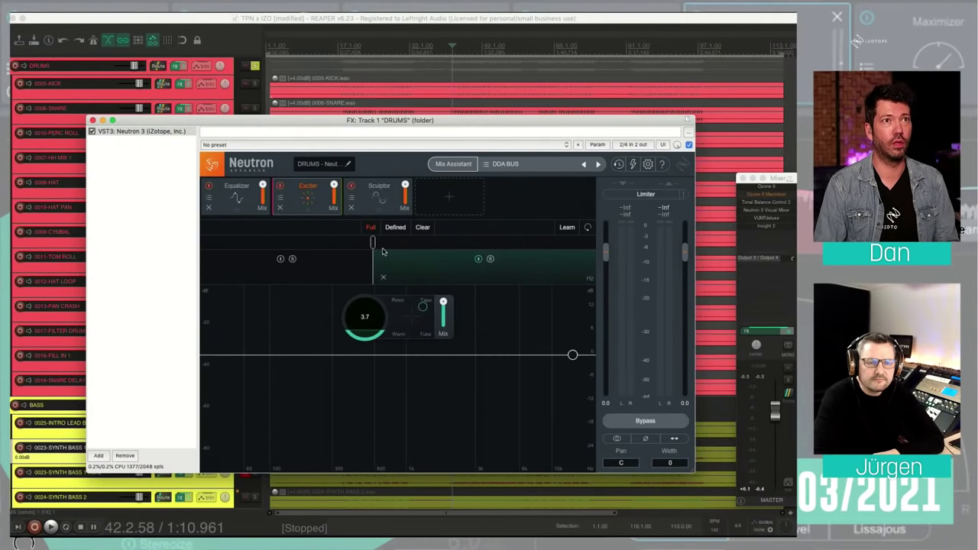
pyautogui.press('space')
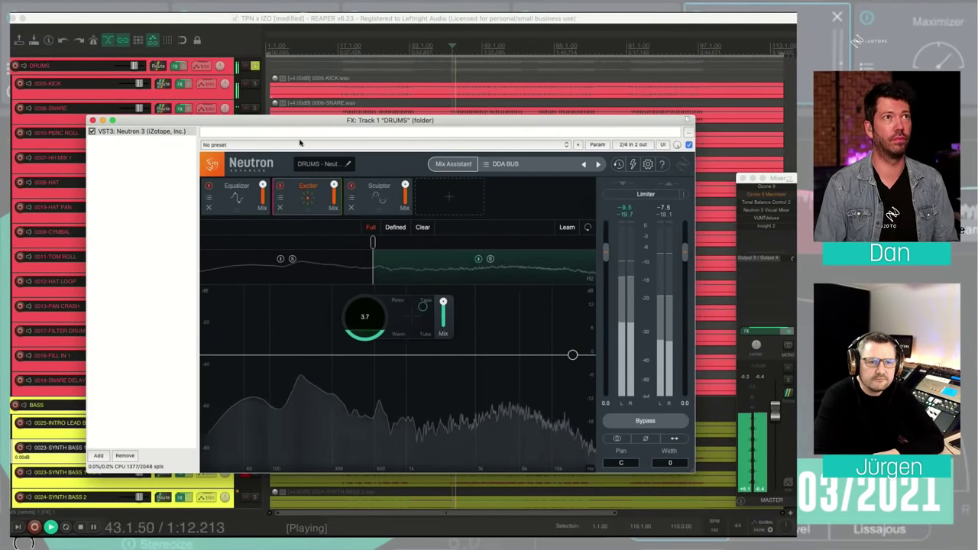
pyautogui.press('space')
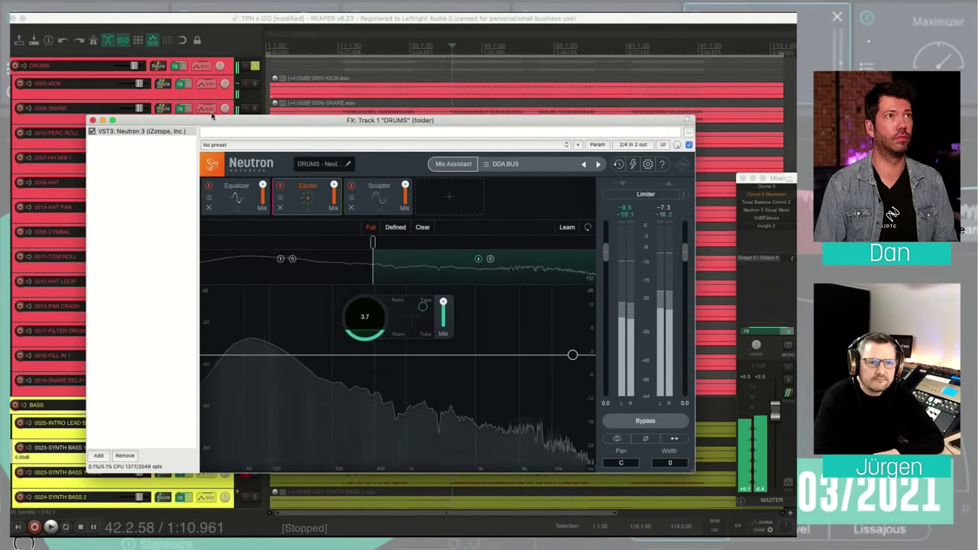
# Move the effects window aside and check the solo and mute states of the tracks down to the mix references.
pyautogui.moveTo(212, 115); pyautogui.dragTo(405, 102)
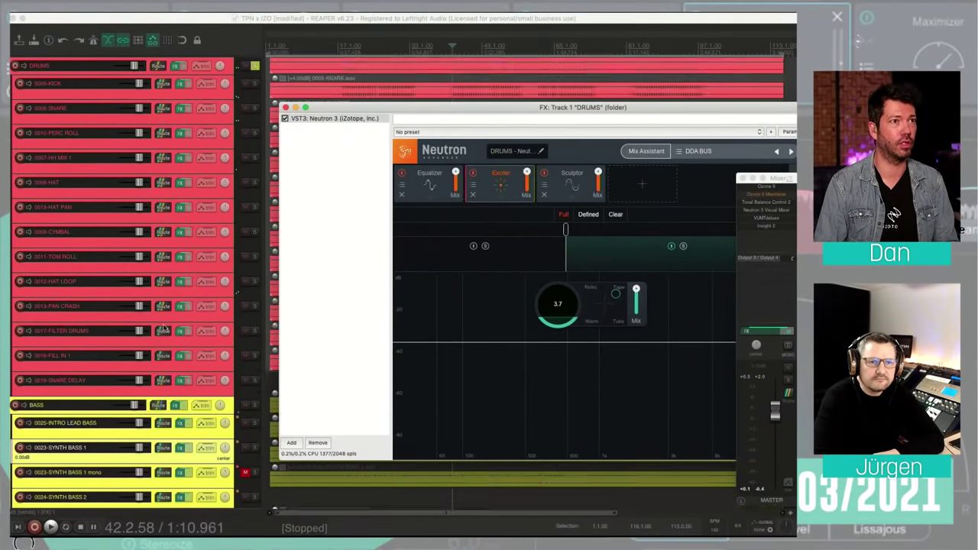
pyautogui.scroll(-10, 162, 328)
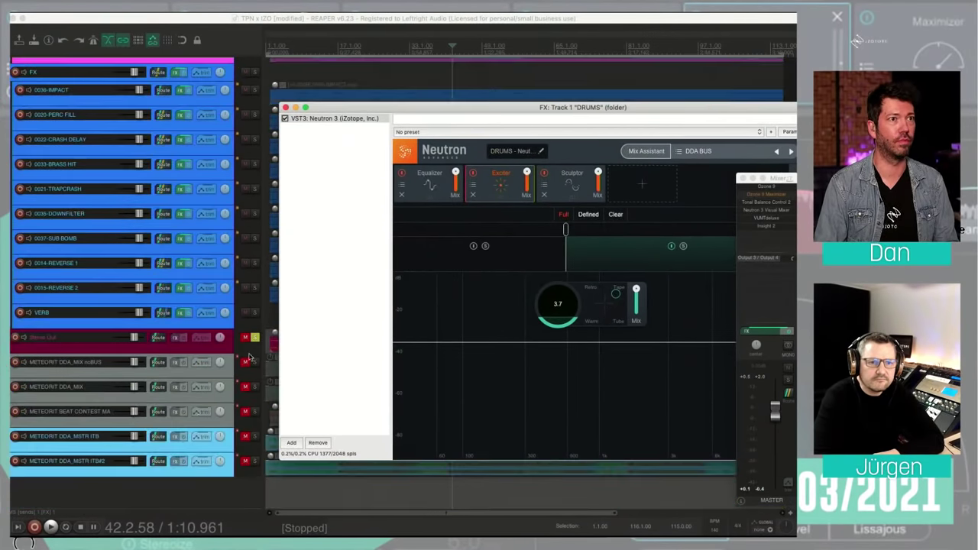
pyautogui.scroll(10, 221, 325)
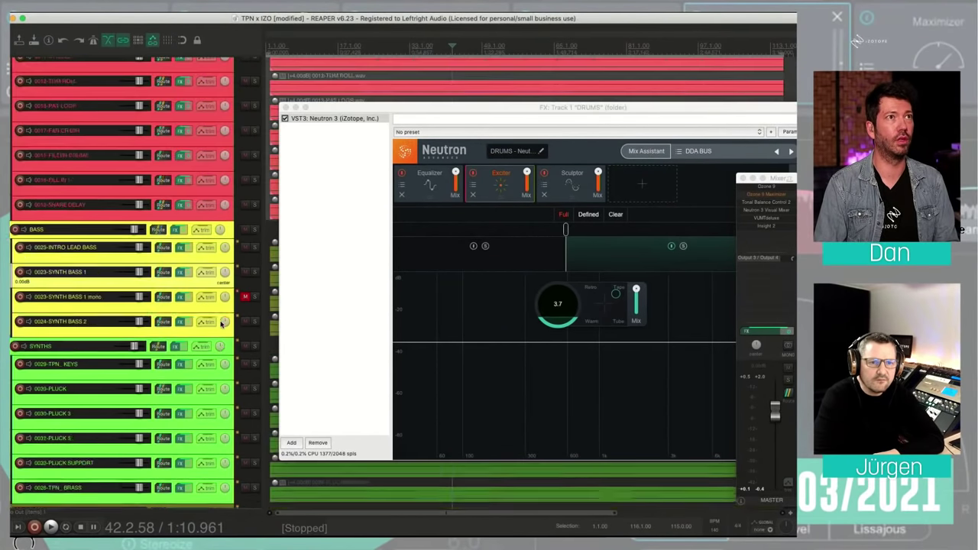
# Play the soloed drums, bring the effects window back into view, and raise the Exciter's high-band amount to 5.3.
pyautogui.press('space')
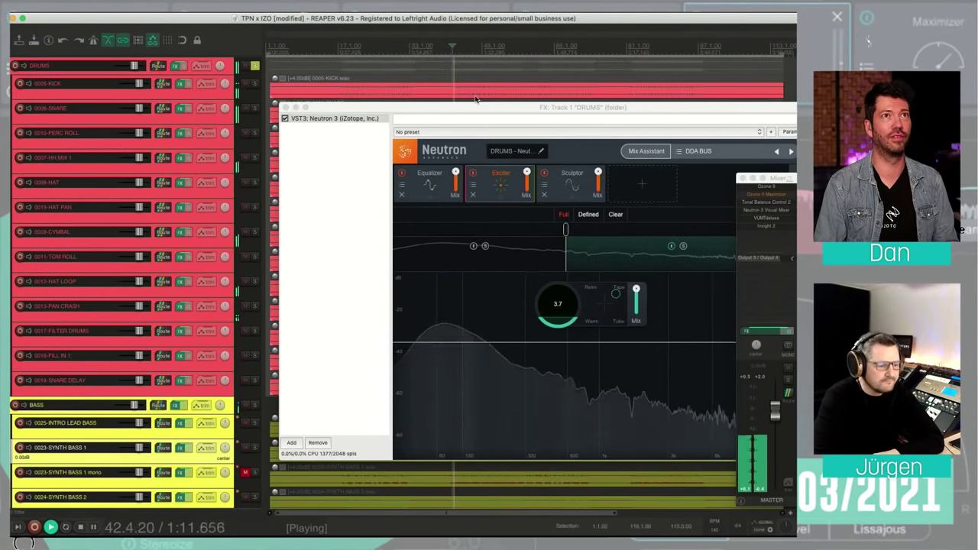
pyautogui.moveTo(474, 107); pyautogui.dragTo(353, 115)
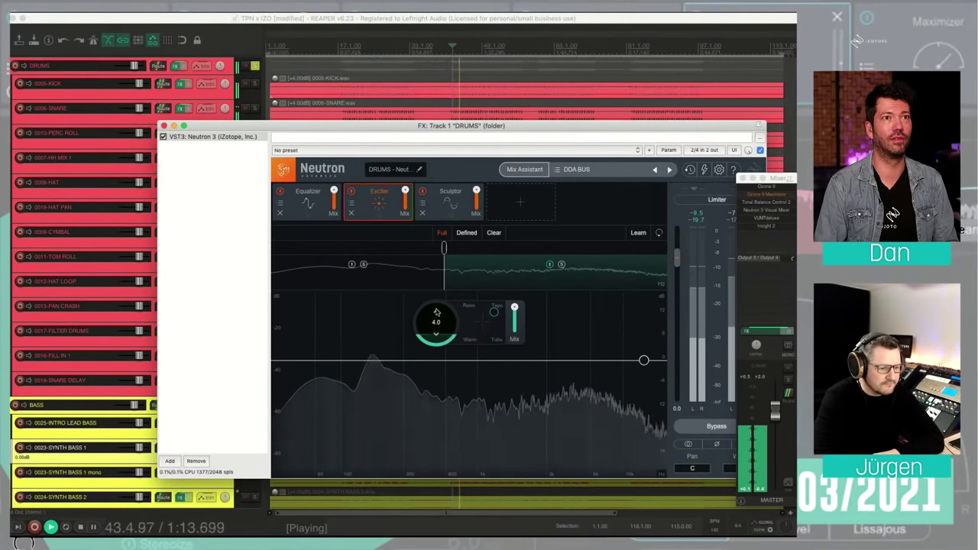
pyautogui.moveTo(436, 322); pyautogui.dragTo(448, 292)
pyautogui.moveTo(449, 299); pyautogui.dragTo(449, 321)
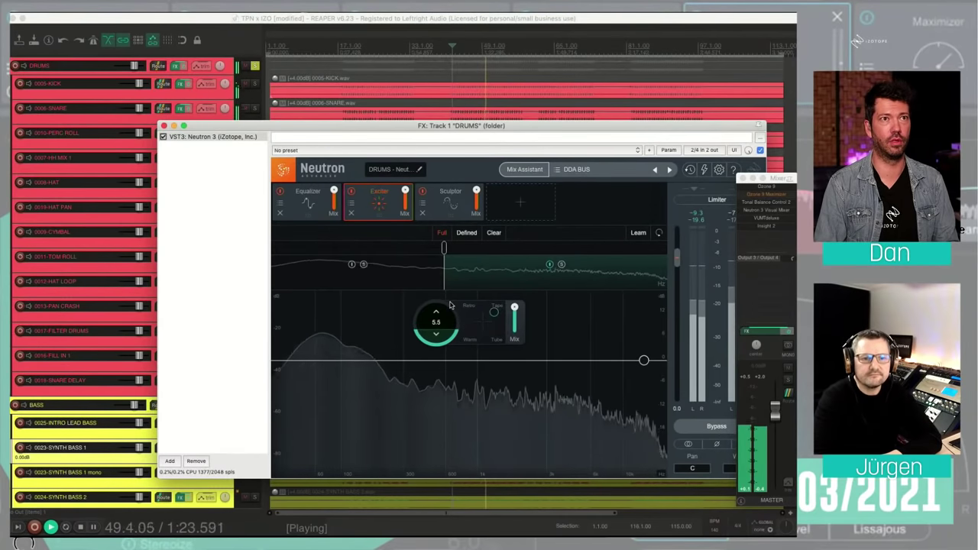
# Disable and re-enable the drum Exciter repeatedly during playback to compare the processed and unprocessed sound.
pyautogui.click(352, 191)
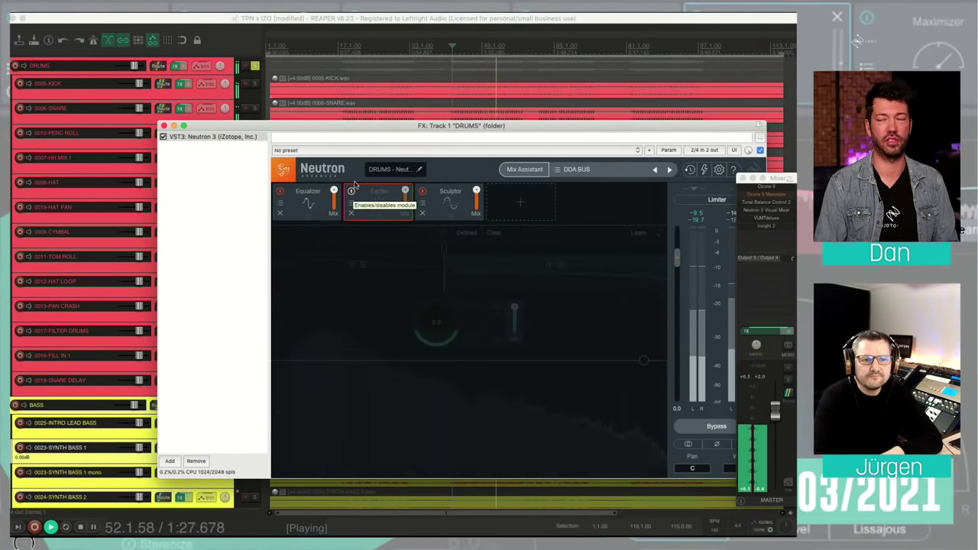
pyautogui.click(354, 184)
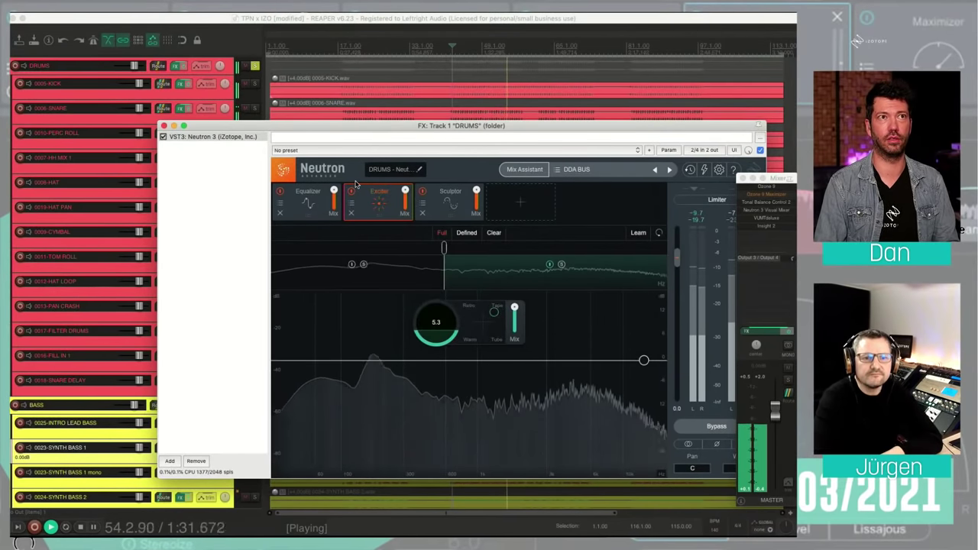
pyautogui.click(354, 184)
pyautogui.click(354, 184)
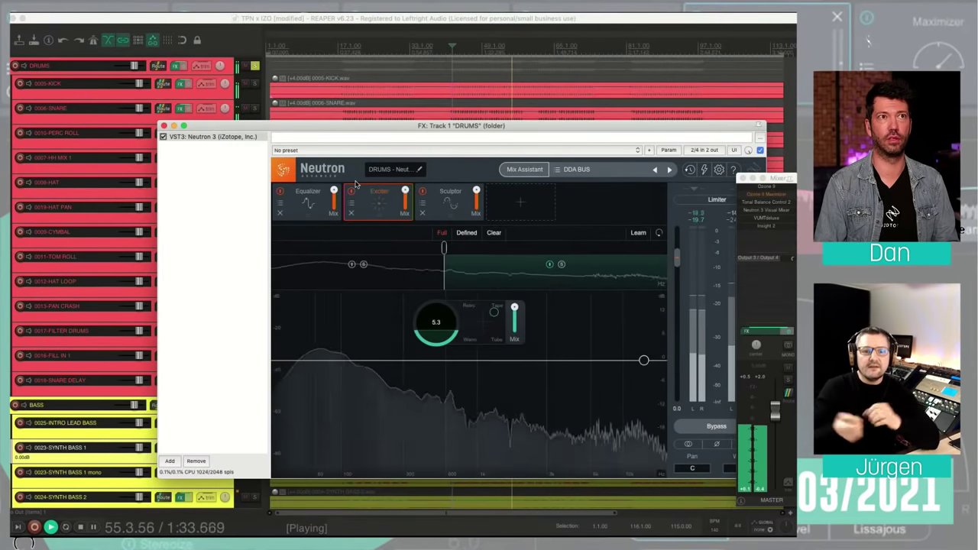
# Stop playback and inspect the Analog High Shelf band in the DRUMS folder's Neutron Equalizer.
pyautogui.press('space')
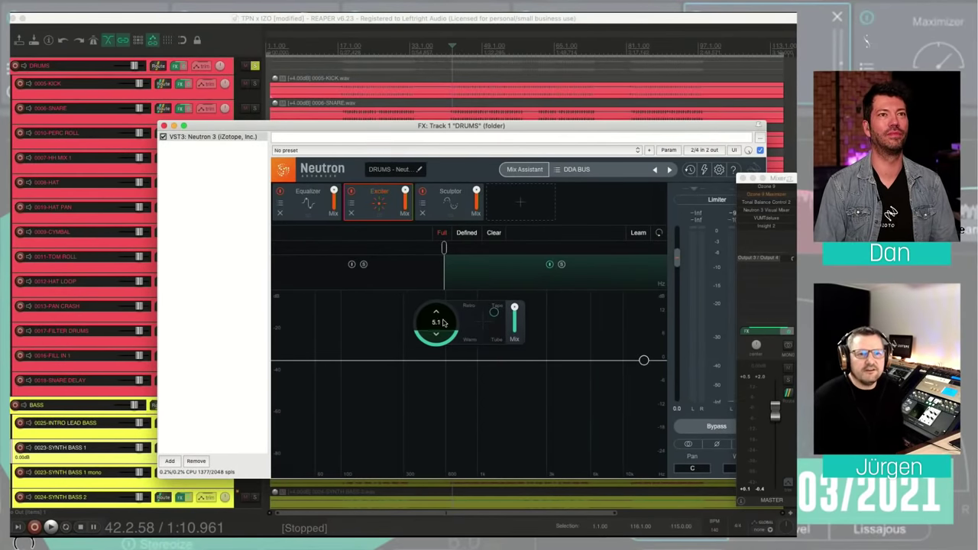
pyautogui.click(308, 200)
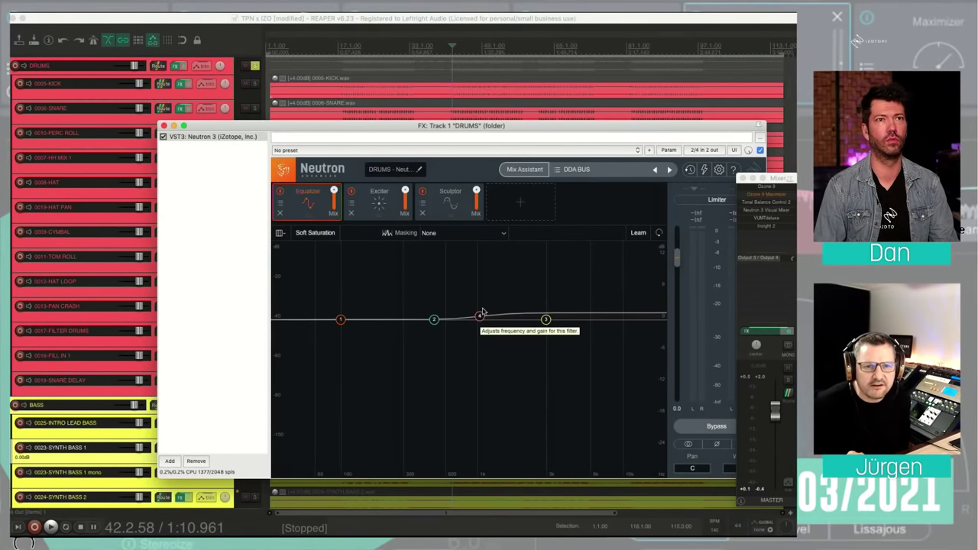
pyautogui.click(482, 312)
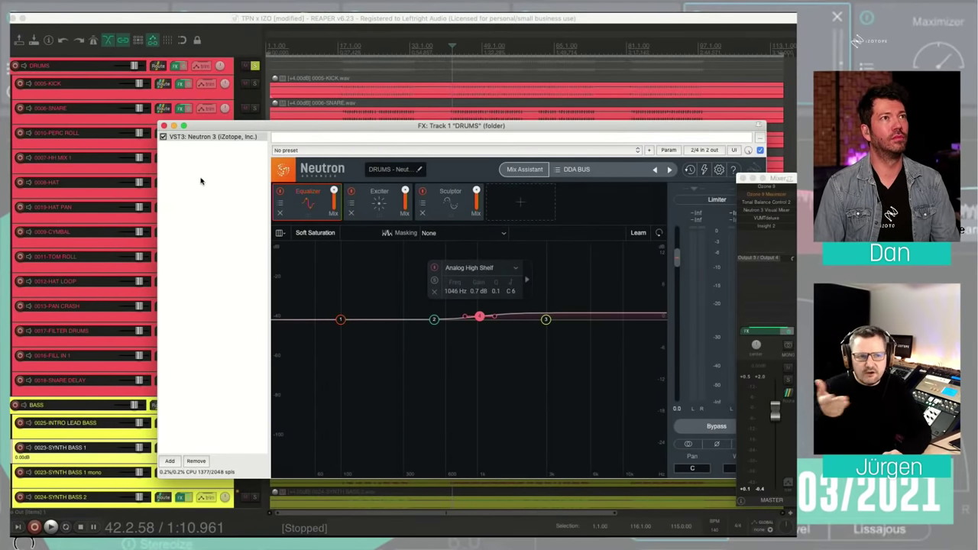
# Close the DRUMS effects window to unsolo the DRUMS folder track, and save the project.
pyautogui.click(164, 124)
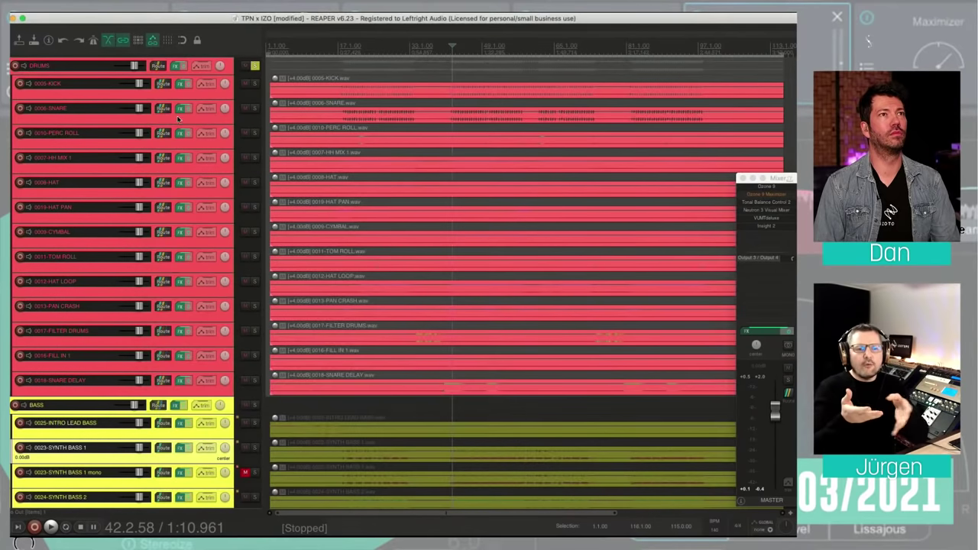
pyautogui.click(255, 64)
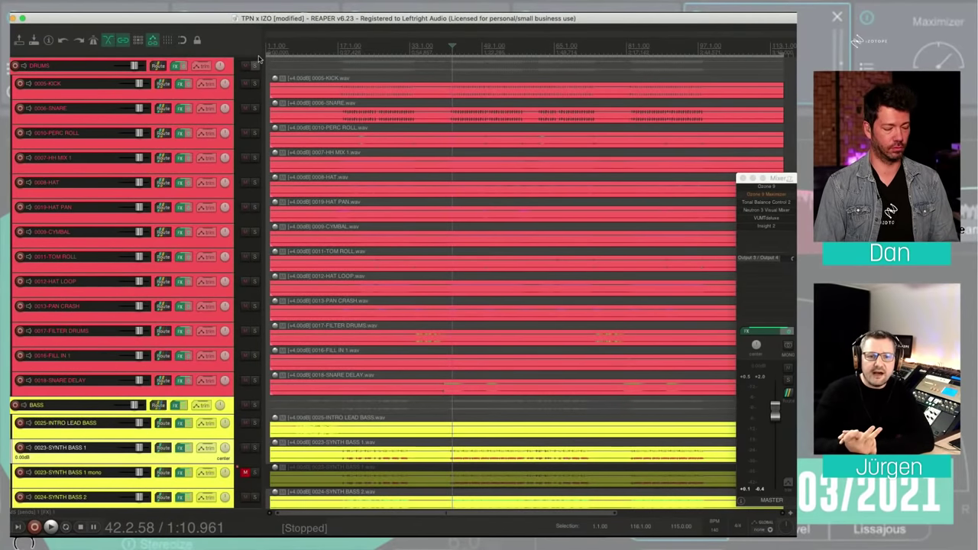
pyautogui.press('super+s')
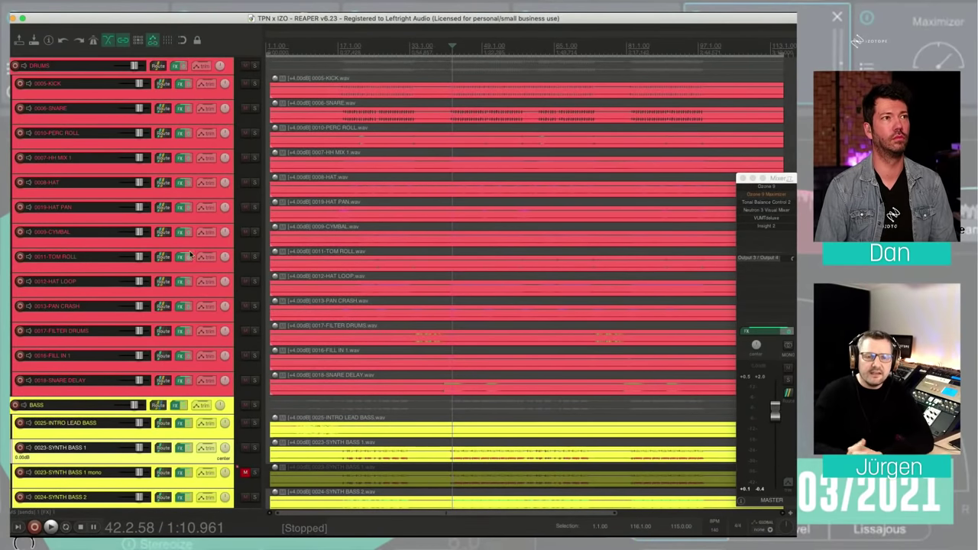
# Examine the Neutron Equalizer curve on the 0005-KICK track, and close its effects window.
pyautogui.click(180, 81)
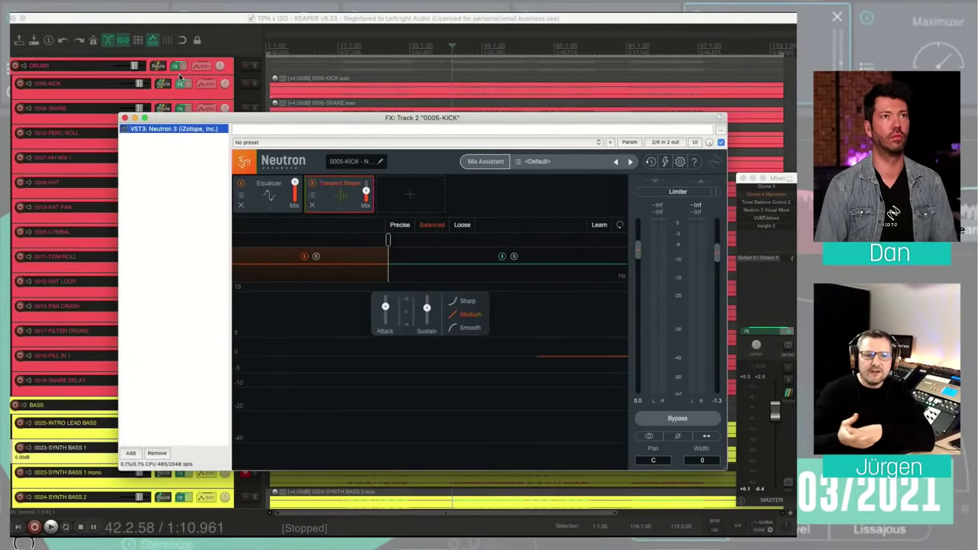
pyautogui.click(268, 186)
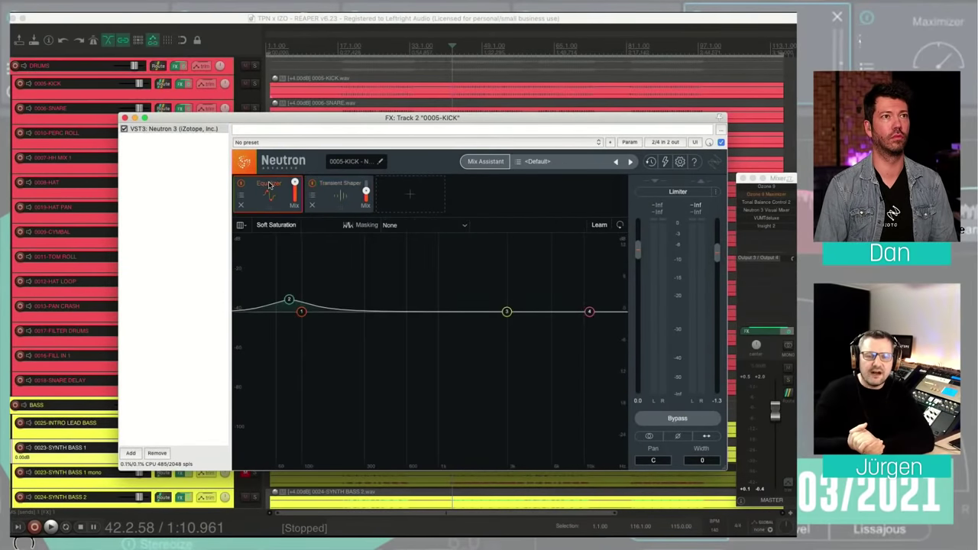
pyautogui.click(125, 117)
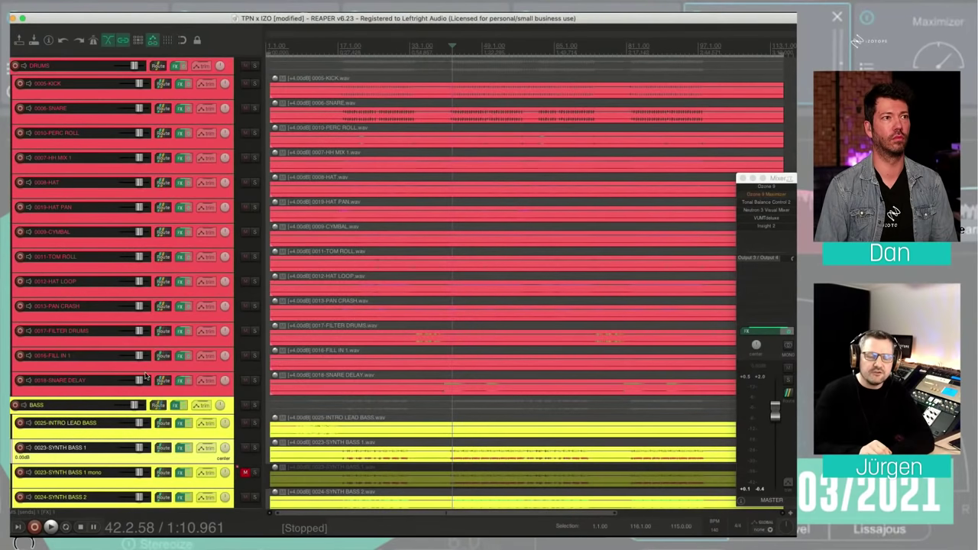
# Show the BASS folder's Neutron Equalizer with its 0005-KICK masking source, closing the Ozone 9 window that covers it.
pyautogui.click(178, 404)
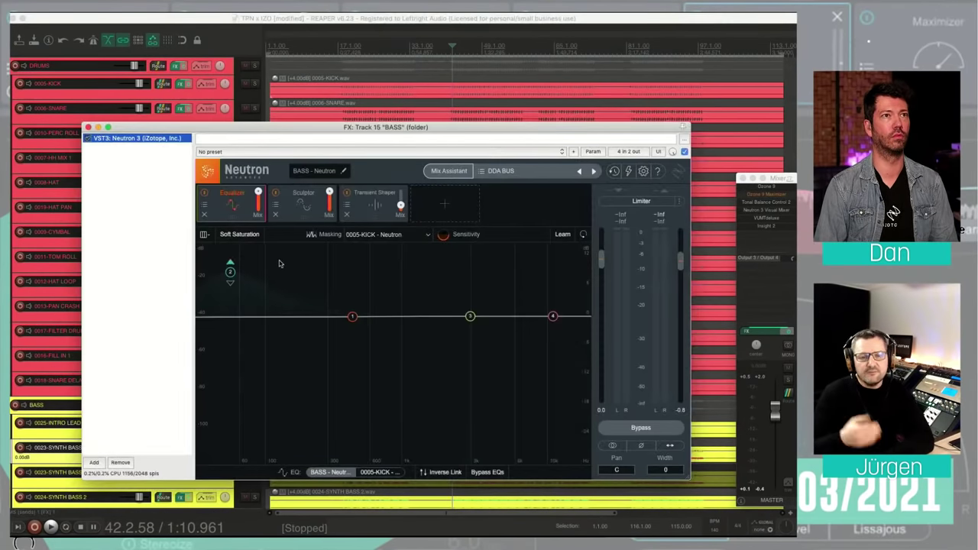
pyautogui.moveTo(304, 126); pyautogui.dragTo(338, 89)
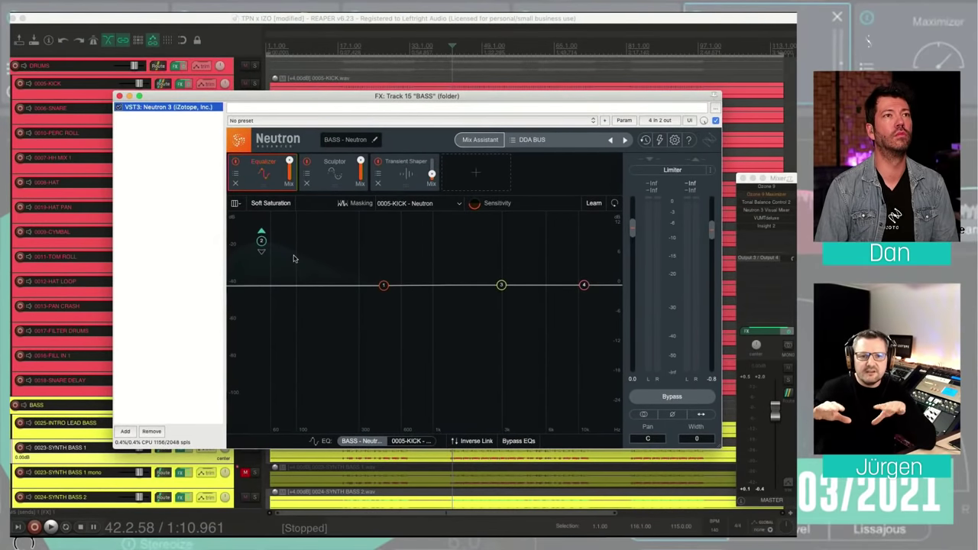
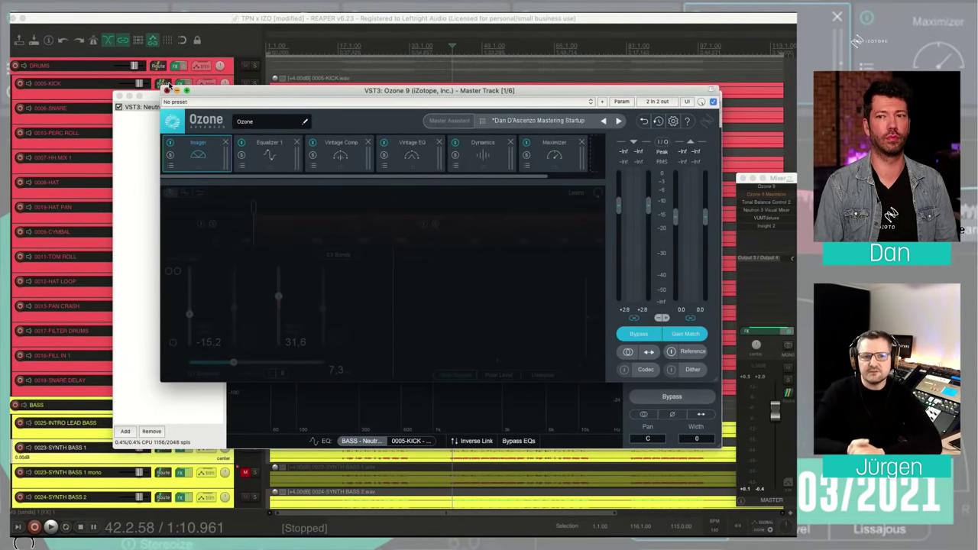
pyautogui.click(168, 90)
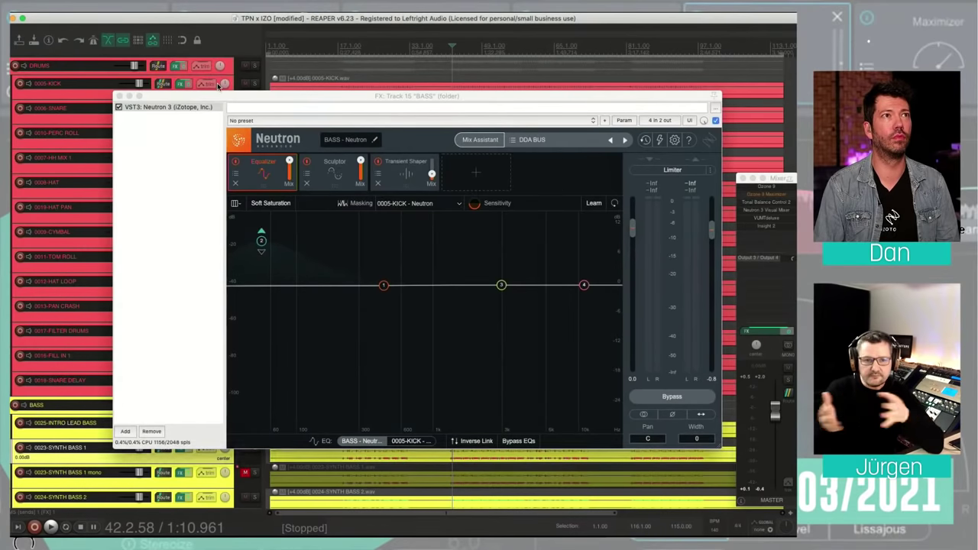
pyautogui.moveTo(220, 97); pyautogui.dragTo(233, 86)
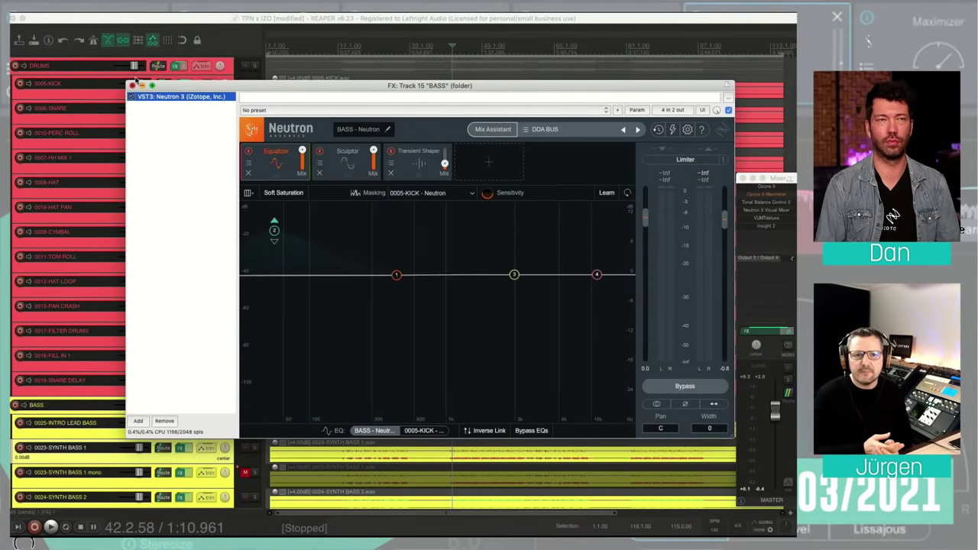
pyautogui.moveTo(195, 78); pyautogui.dragTo(193, 77)
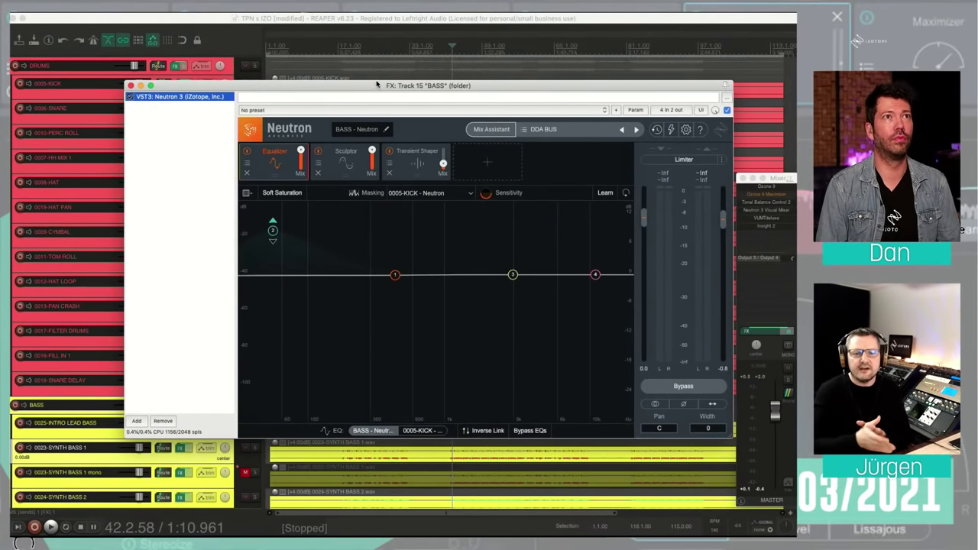
pyautogui.moveTo(377, 81)
pyautogui.mouseDown()
pyautogui.moveTo(387, 79)
pyautogui.moveTo(373, 78)
pyautogui.mouseUp()
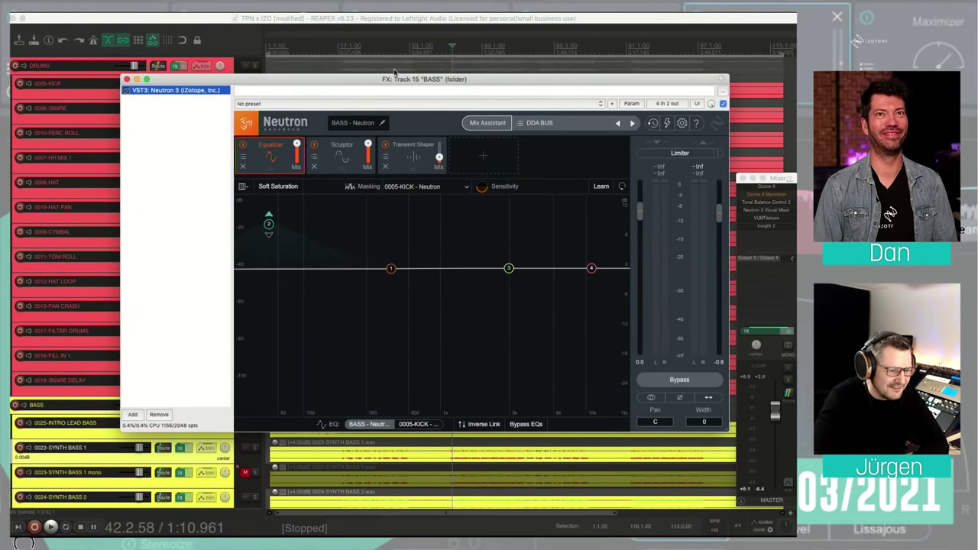
pyautogui.moveTo(394, 71); pyautogui.dragTo(396, 72)
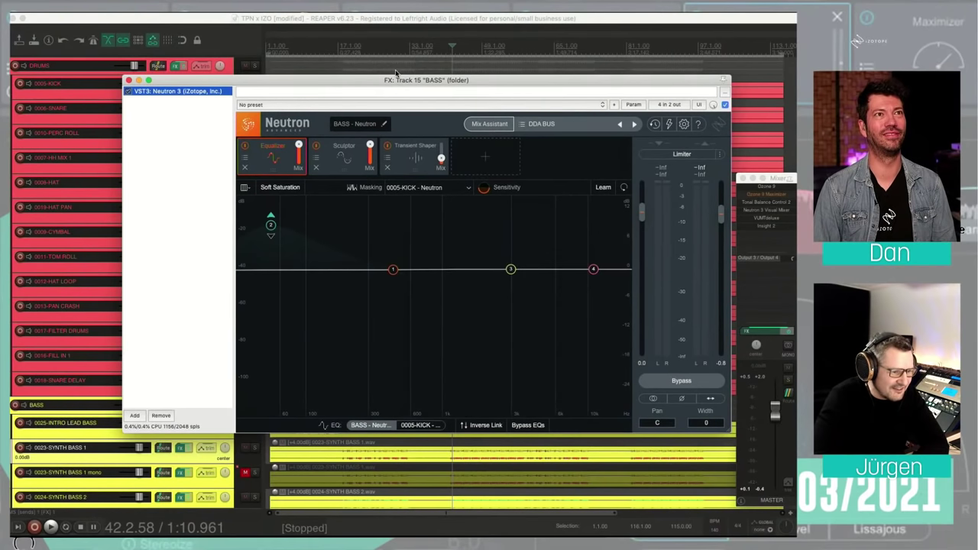
# Switch the BASS Equalizer's displayed EQ curve to the 0005-KICK masking source and back to BASS.
pyautogui.click(420, 416)
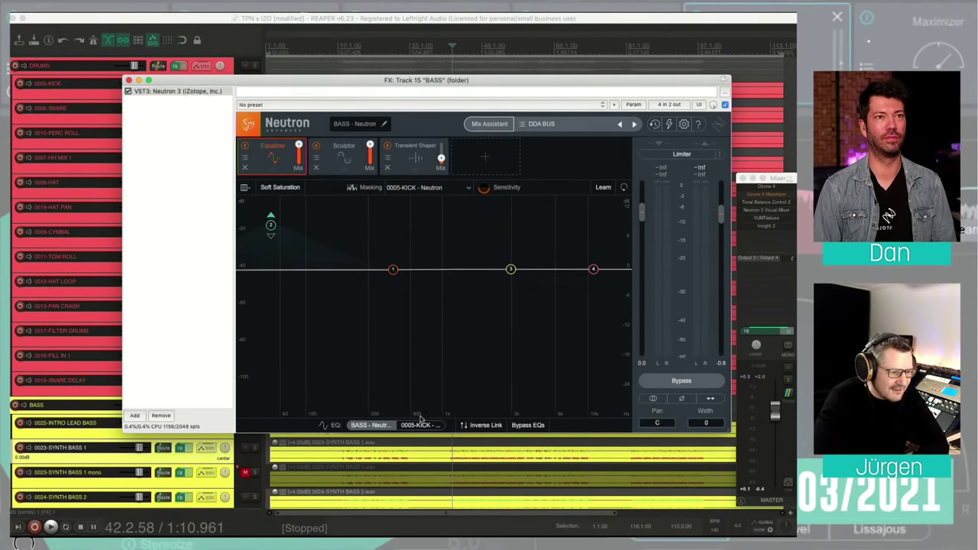
pyautogui.click(419, 420)
pyautogui.click(375, 420)
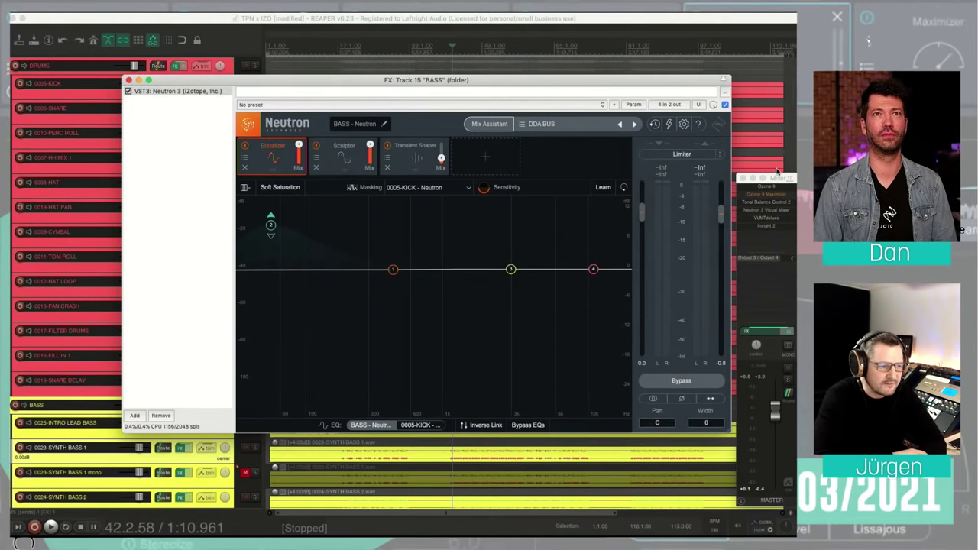
# Examine the 0020-PERC and VERB nodes in the master track's Neutron 3 Visual Mixer, and close it.
pyautogui.moveTo(777, 173); pyautogui.dragTo(781, 169)
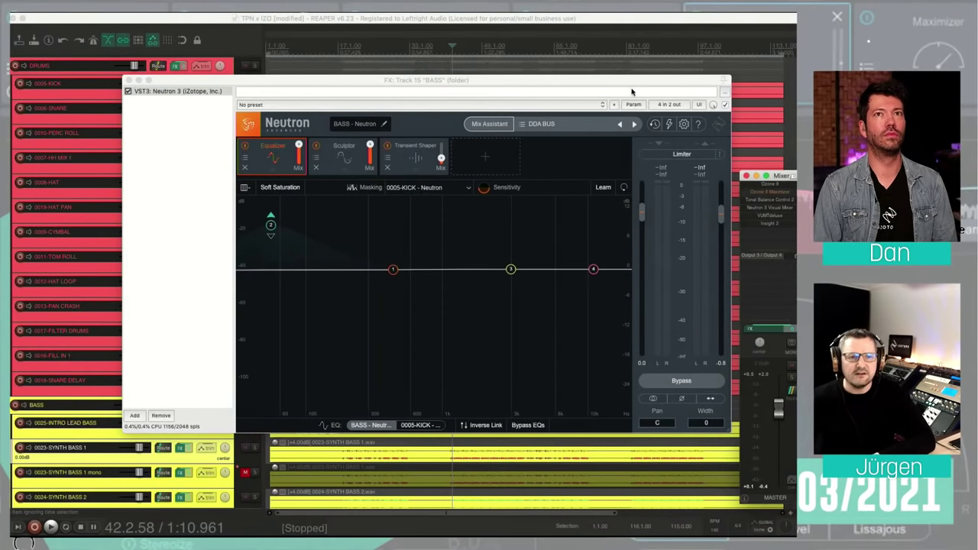
pyautogui.click(770, 207)
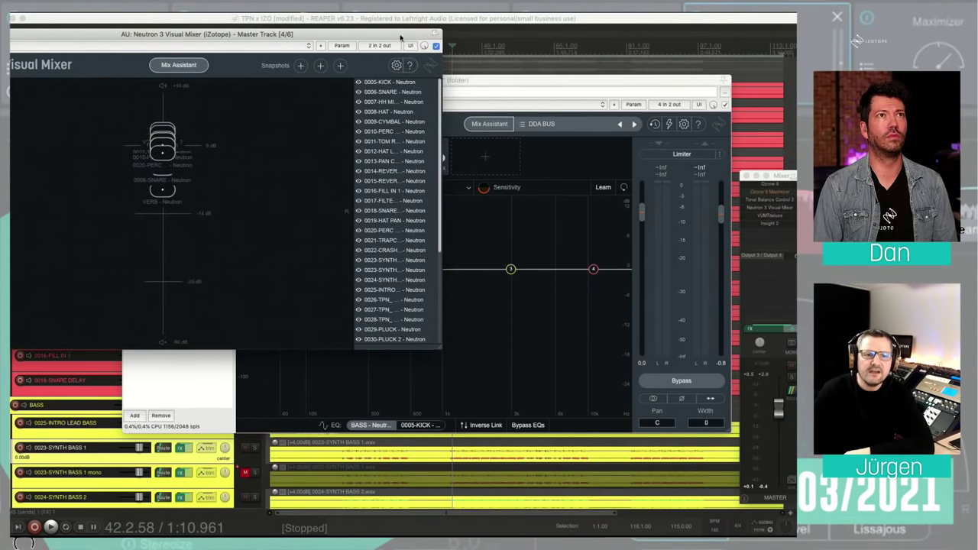
pyautogui.moveTo(399, 29); pyautogui.dragTo(602, 107)
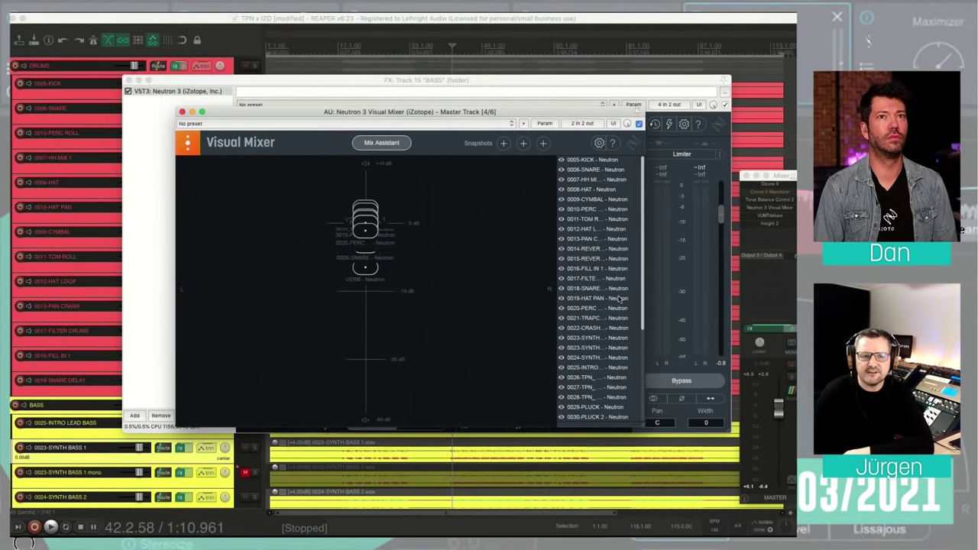
pyautogui.click(372, 223)
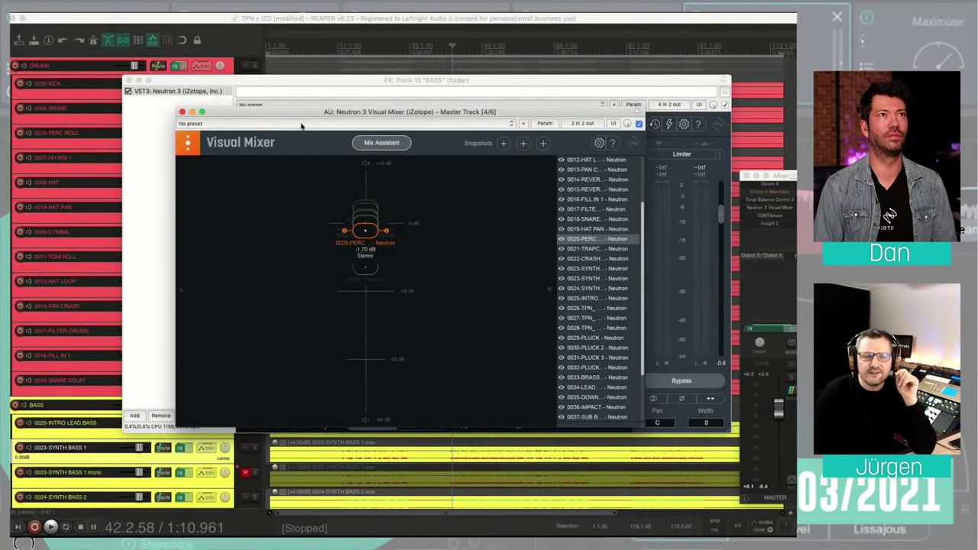
pyautogui.moveTo(241, 104); pyautogui.dragTo(308, 100)
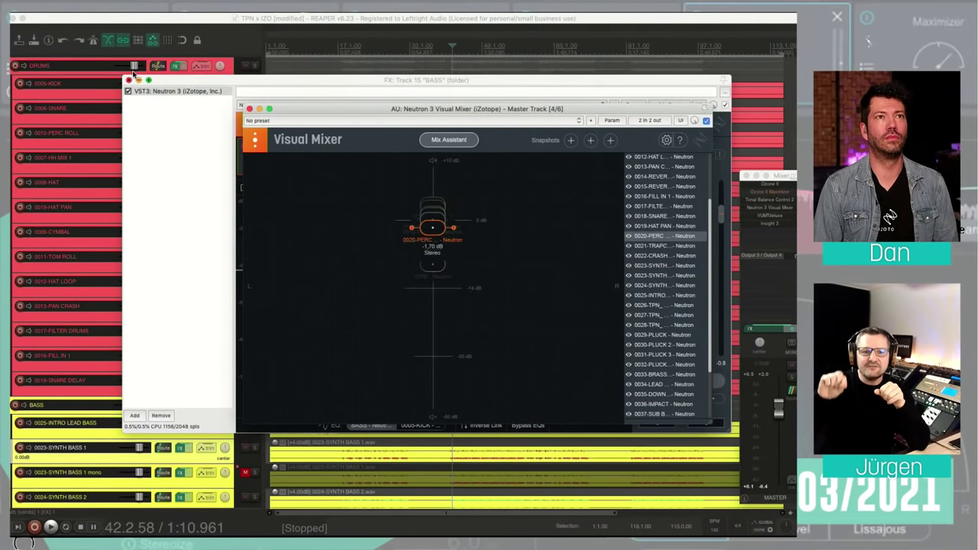
pyautogui.click(437, 259)
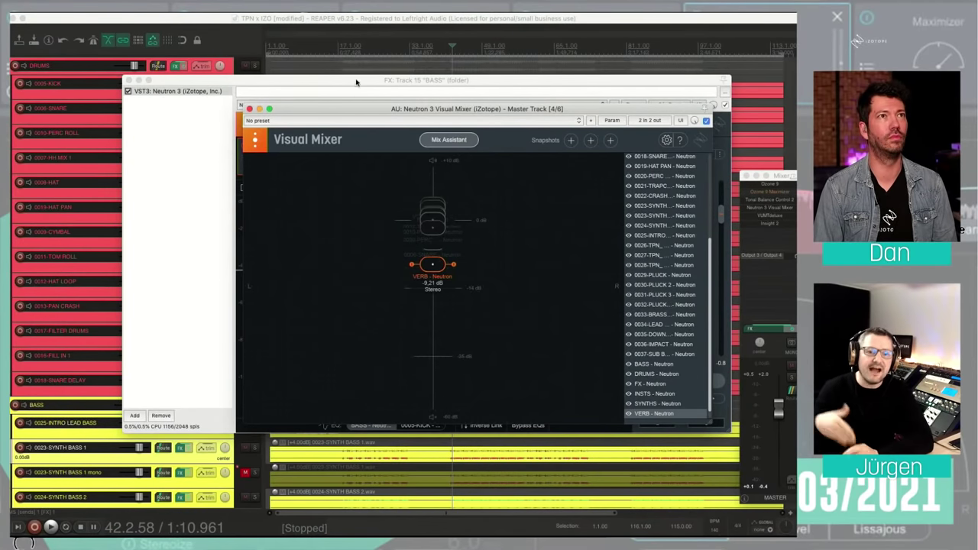
pyautogui.click(249, 109)
pyautogui.moveTo(249, 73); pyautogui.dragTo(252, 52)
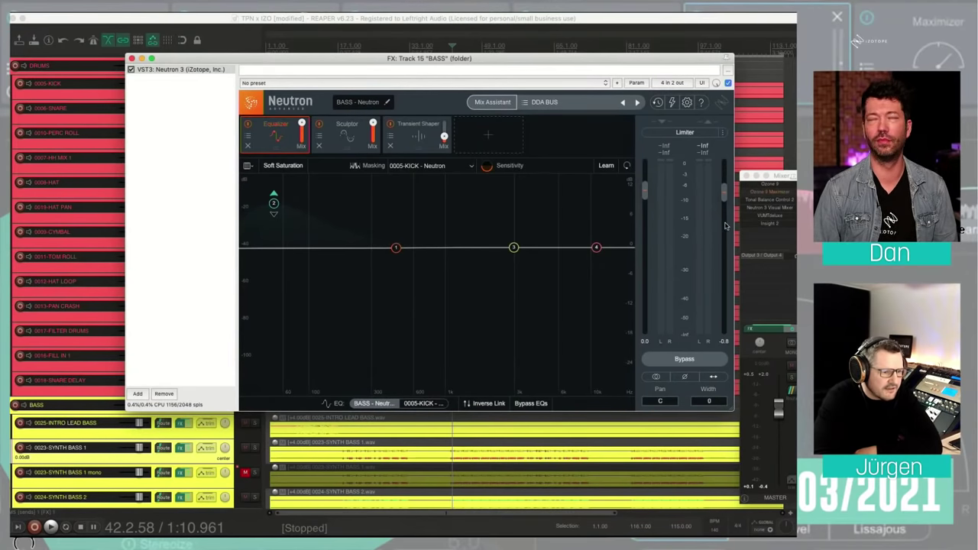
pyautogui.moveTo(646, 52)
pyautogui.mouseDown()
pyautogui.moveTo(626, 60)
pyautogui.moveTo(634, 66)
pyautogui.mouseUp()
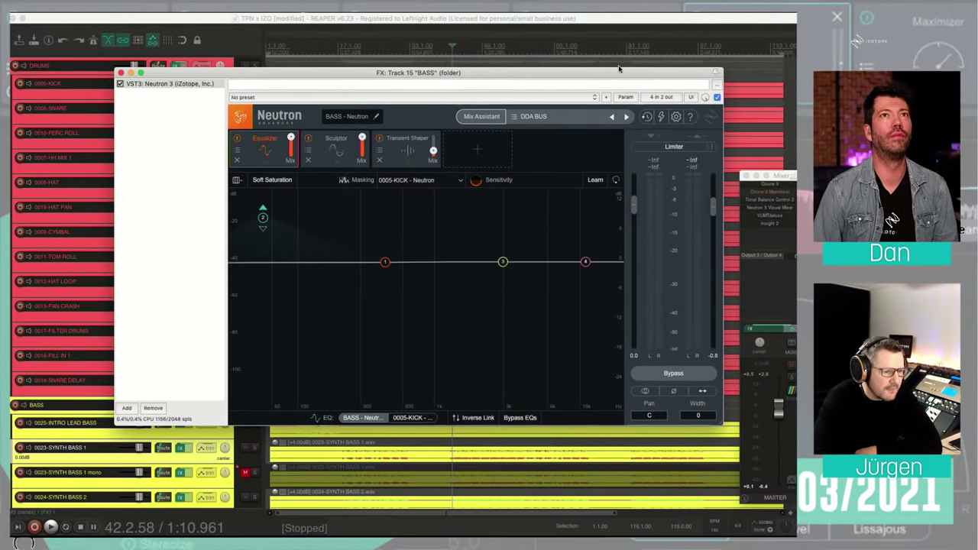
pyautogui.moveTo(619, 66); pyautogui.dragTo(611, 63)
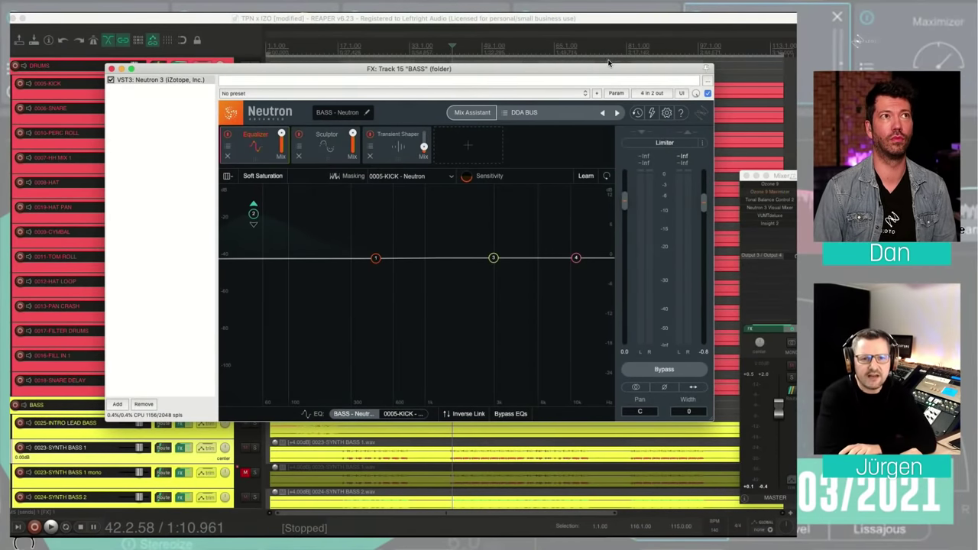
# Look through the SYNTHS, INSTS, VOX and FX track groups, and reopen the BASS folder's Neutron.
pyautogui.click(112, 68)
pyautogui.scroll(-10, 158, 267)
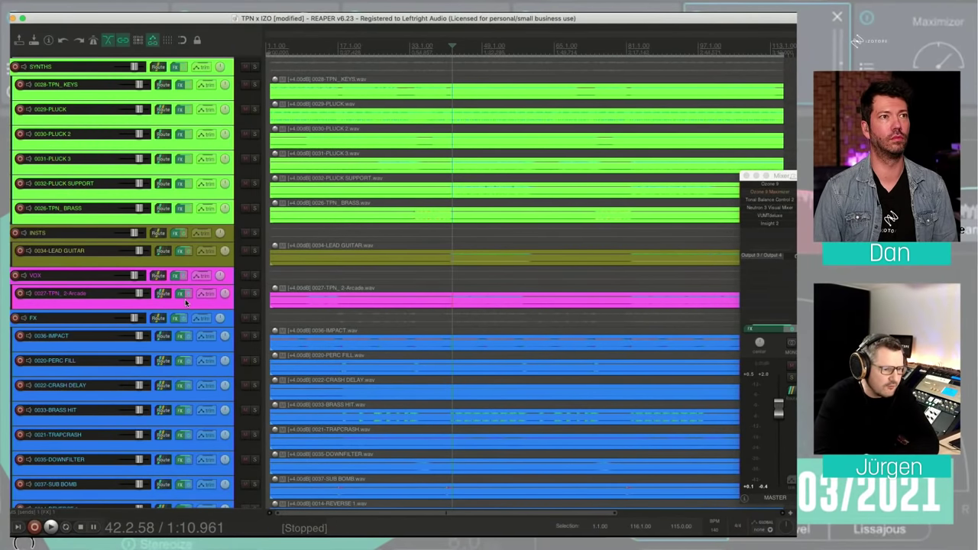
pyautogui.scroll(5, 187, 296)
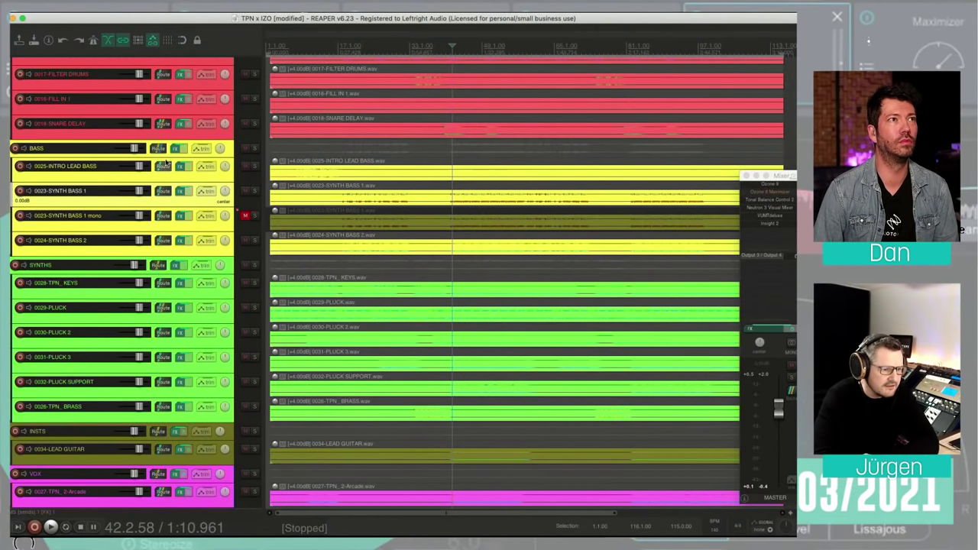
pyautogui.click(184, 214)
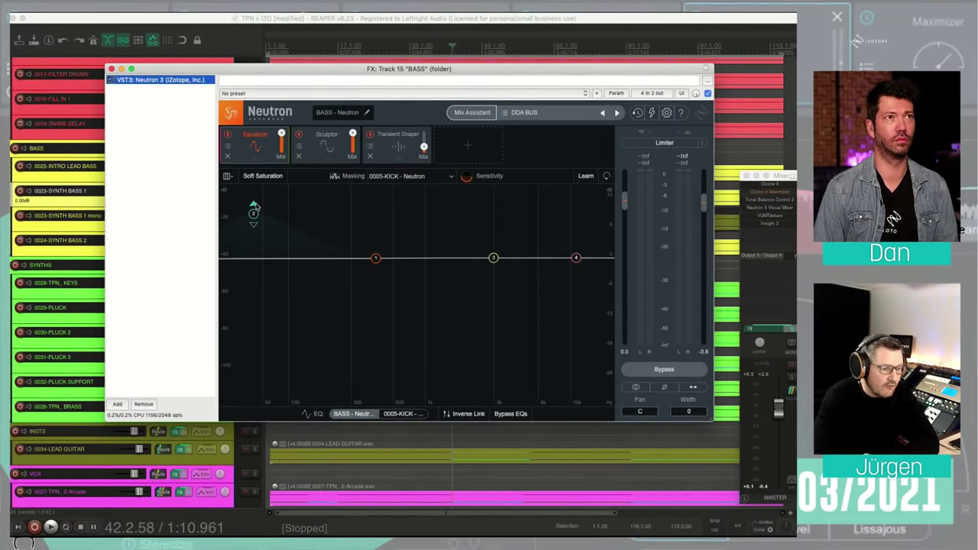
pyautogui.moveTo(283, 65); pyautogui.dragTo(301, 114)
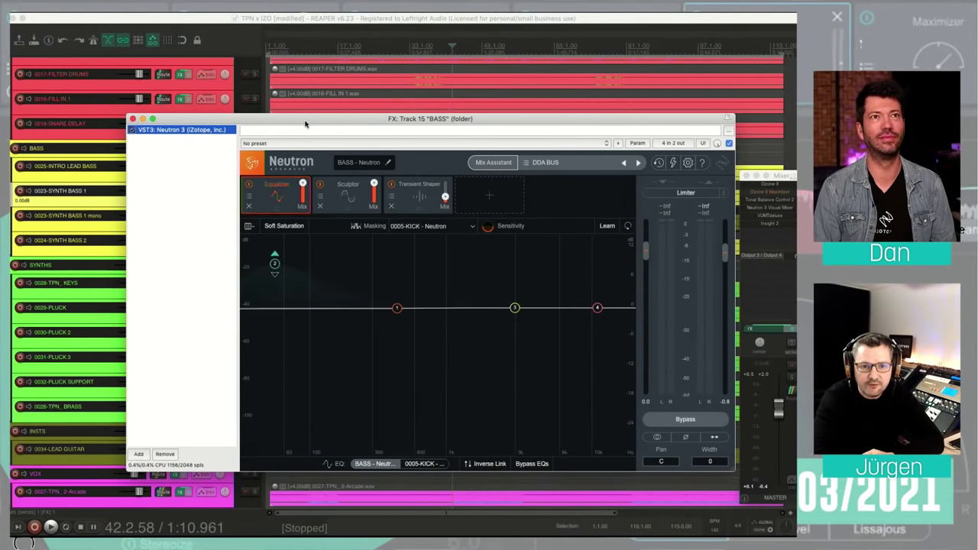
pyautogui.moveTo(310, 115); pyautogui.dragTo(310, 96)
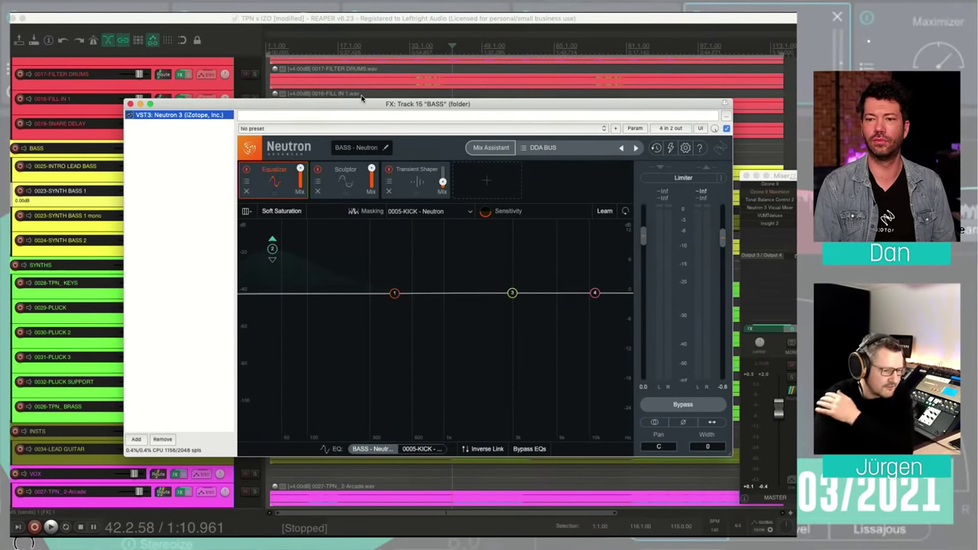
pyautogui.moveTo(363, 98); pyautogui.dragTo(364, 91)
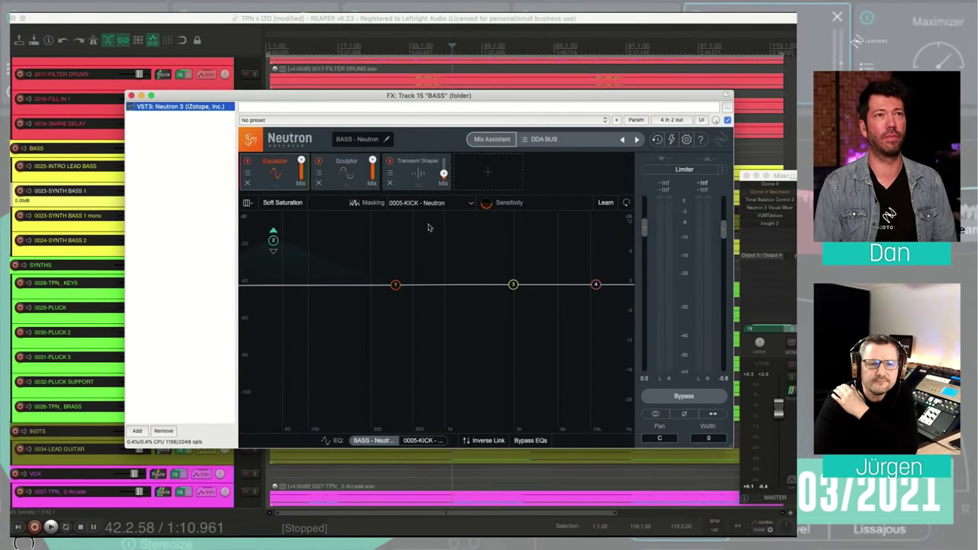
# Compare the 0005-KICK and BASS EQ curves by alternating between them twice in Neutron's masking view.
pyautogui.click(430, 439)
pyautogui.click(378, 437)
pyautogui.click(412, 437)
pyautogui.click(384, 435)
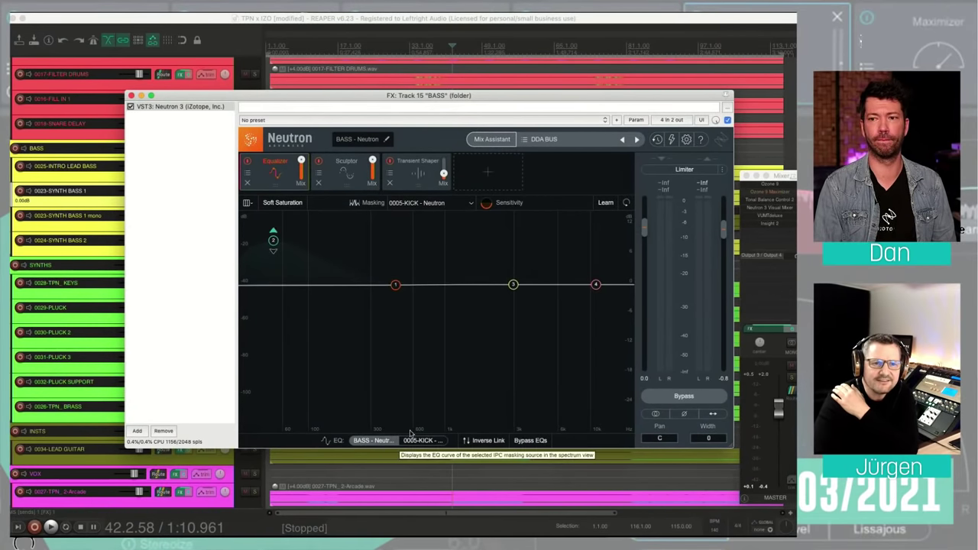
# Show the 0005-KICK EQ curve once more in the BASS Neutron's Equalizer and return to the BASS curve.
pyautogui.click(422, 437)
pyautogui.click(382, 437)
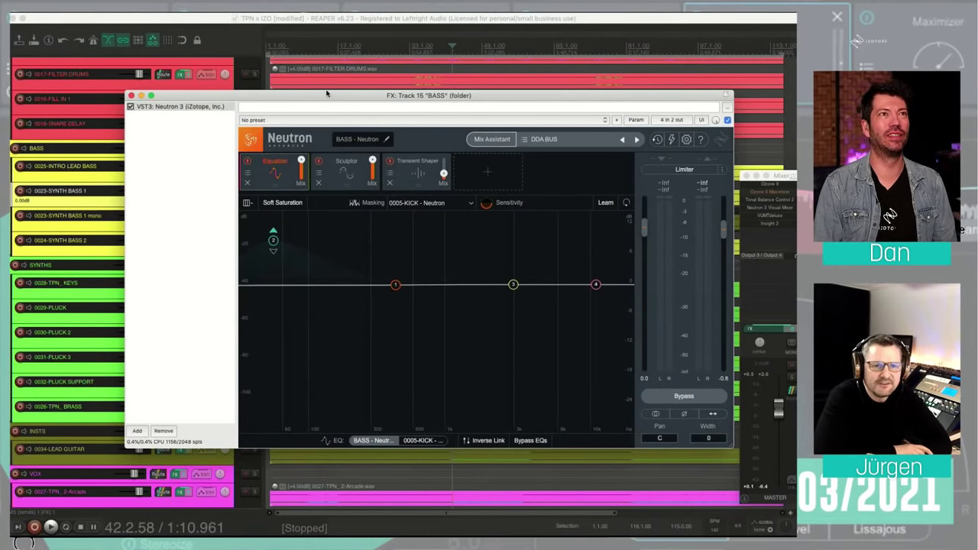
pyautogui.moveTo(327, 92); pyautogui.dragTo(329, 93)
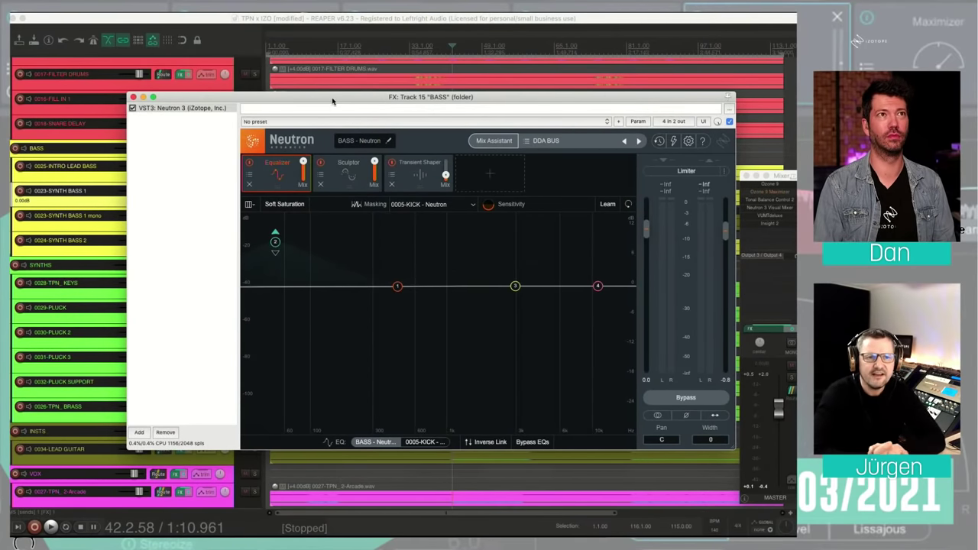
pyautogui.moveTo(341, 93); pyautogui.dragTo(343, 89)
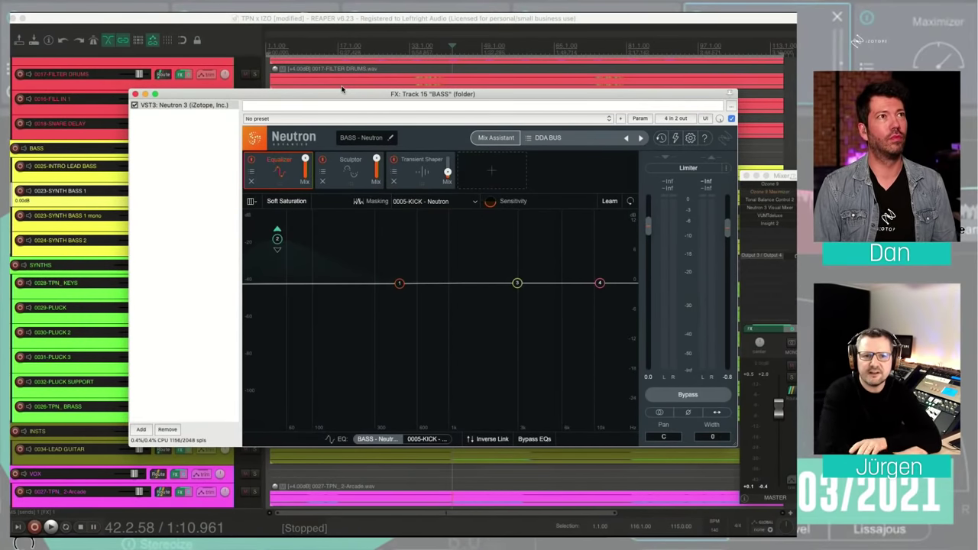
pyautogui.moveTo(196, 85); pyautogui.dragTo(193, 86)
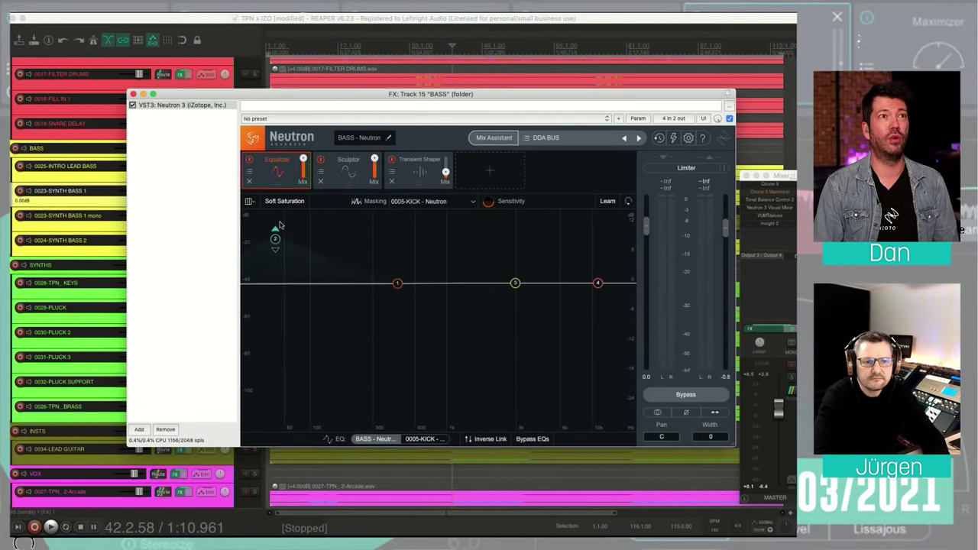
# Inspect the dynamic settings of EQ band 2 at 50 Hz and play the mix to watch the band react.
pyautogui.click(275, 238)
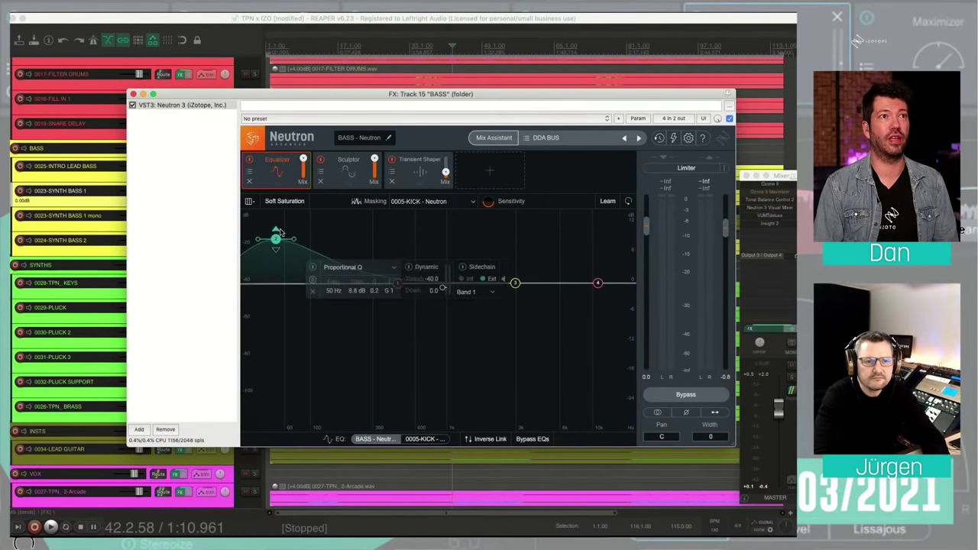
pyautogui.click(409, 266)
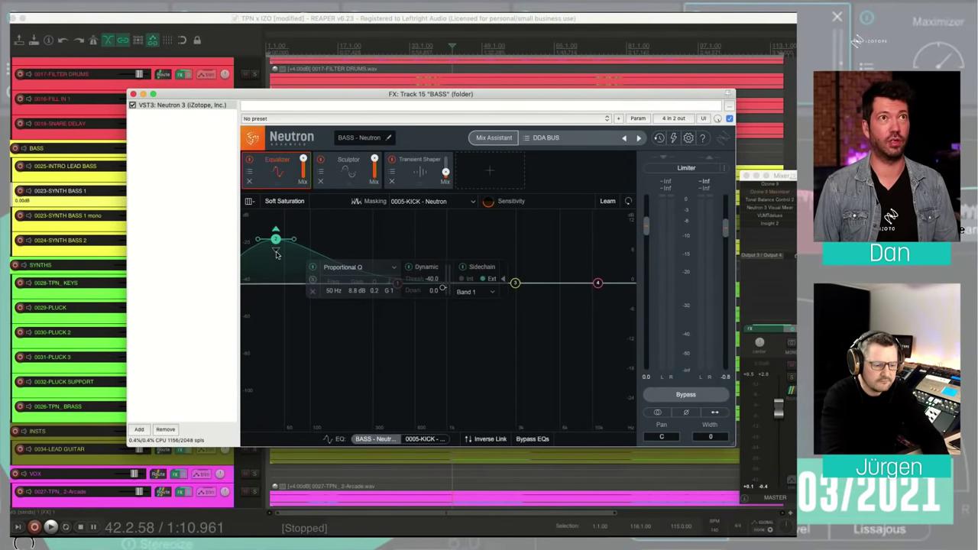
pyautogui.press('space')
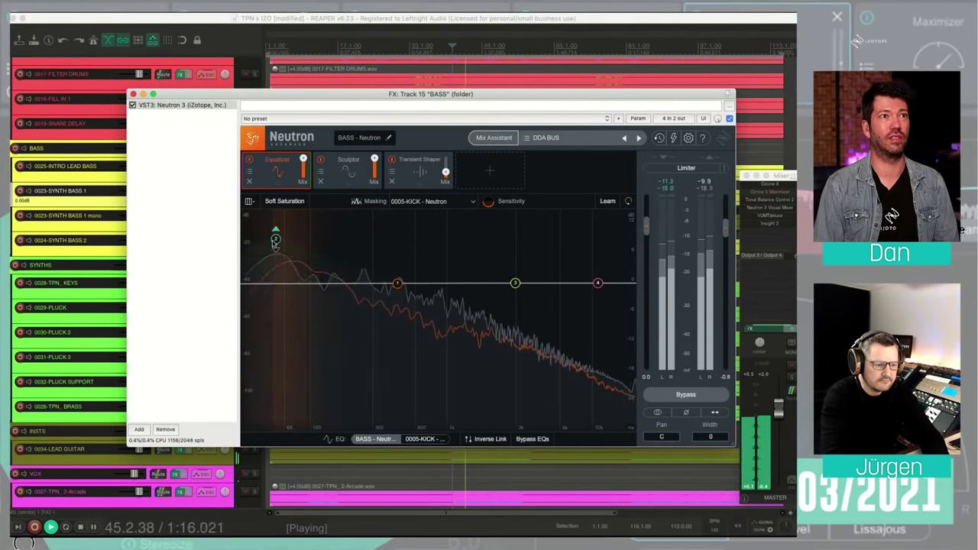
pyautogui.moveTo(277, 254)
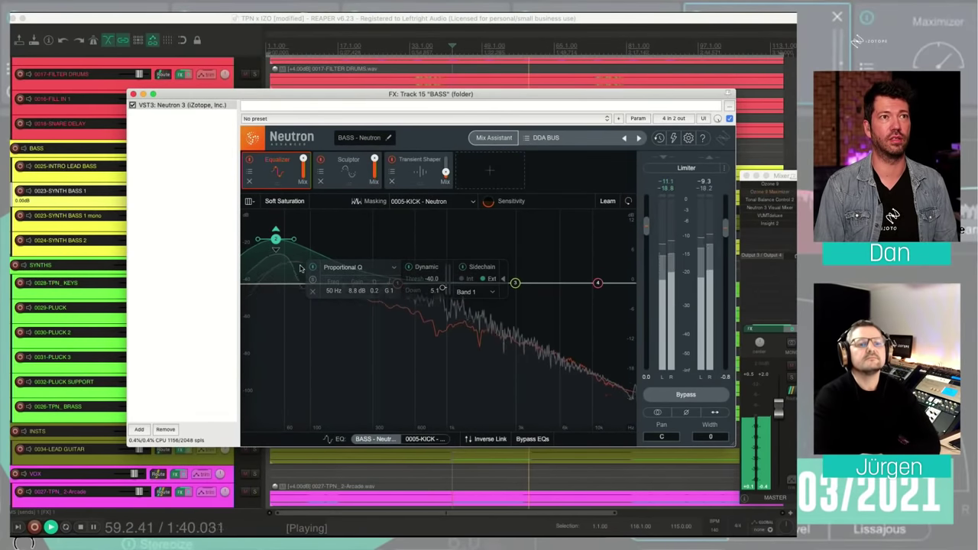
# View the 0005-KICK EQ curve during playback, return to the BASS curve, and stop playback.
pyautogui.click(424, 437)
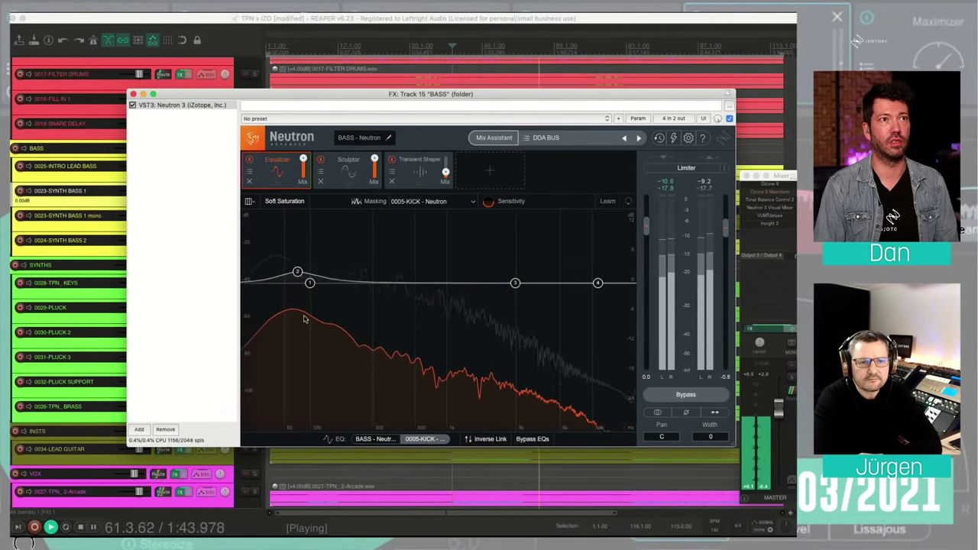
pyautogui.click(379, 437)
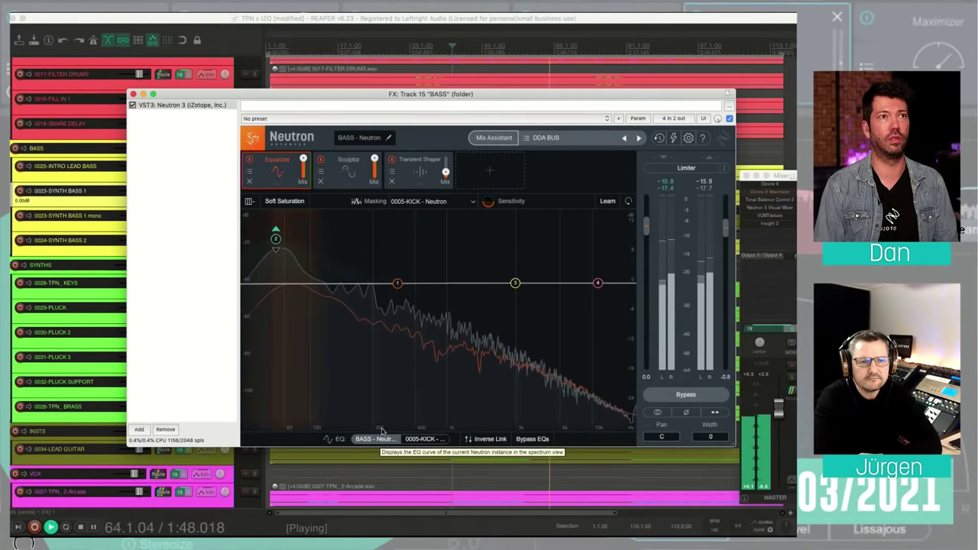
pyautogui.press('space')
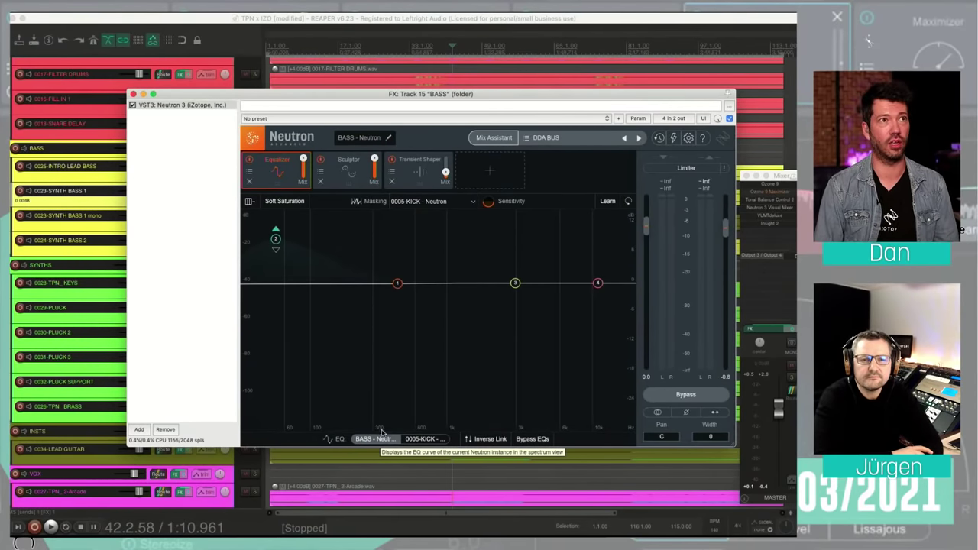
# Try cutting EQ band 2 on BASS to about -5.4 dB at 52 Hz and audition it briefly.
pyautogui.click(276, 239)
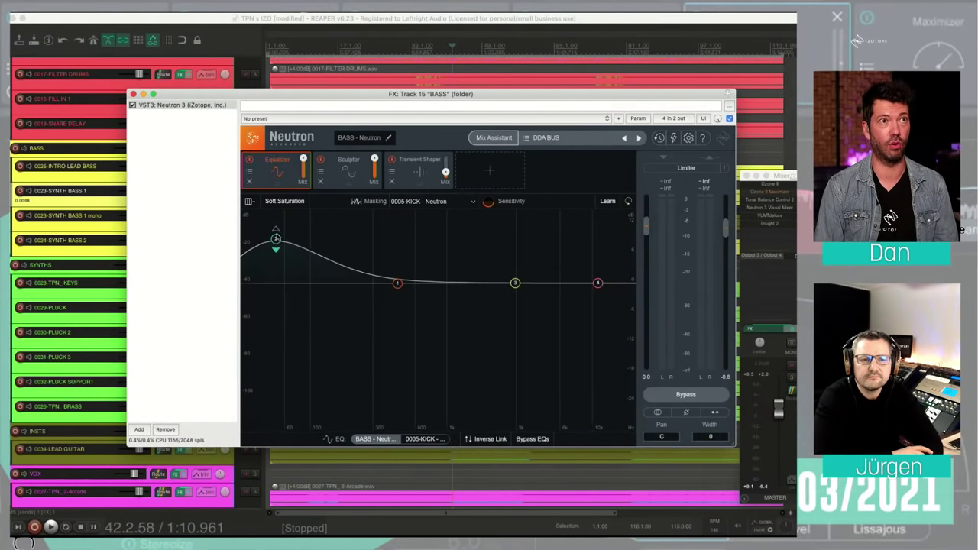
pyautogui.moveTo(276, 239); pyautogui.dragTo(277, 308)
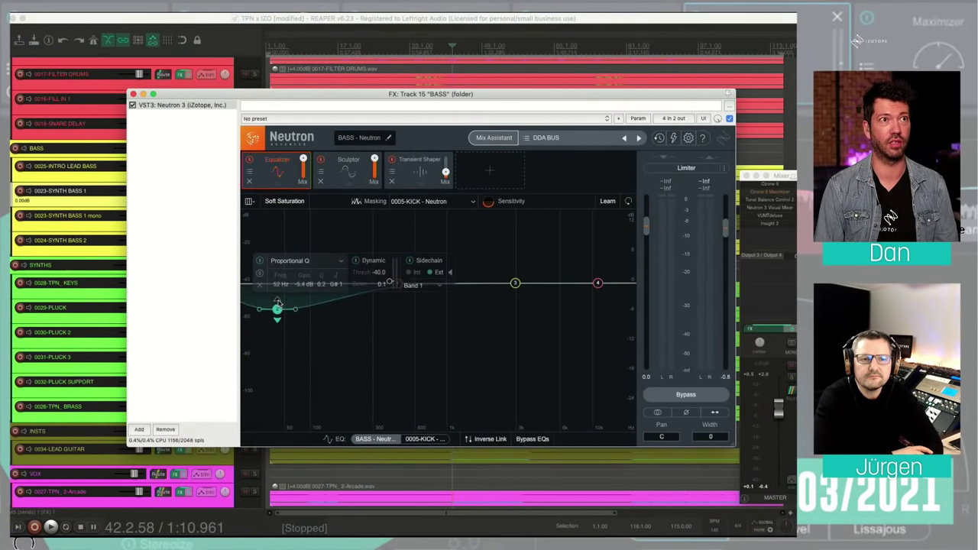
pyautogui.press('space')
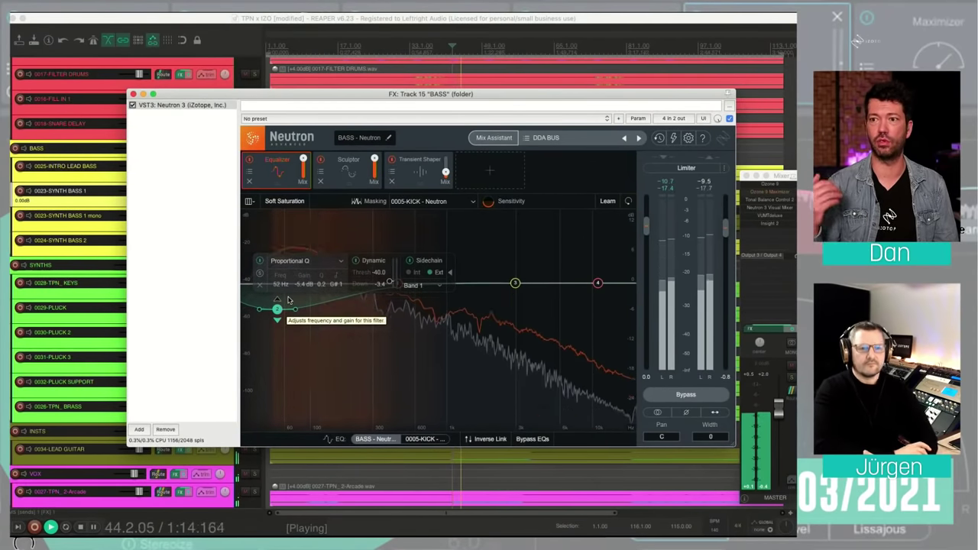
pyautogui.press('space')
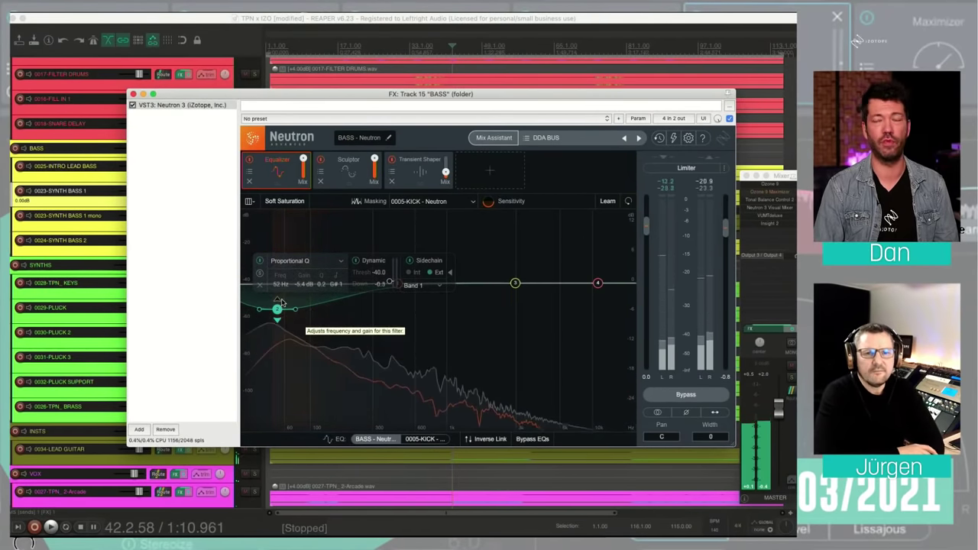
# Raise EQ band 2 on BASS to about 7.4 dB at 52 Hz and close the Neutron window.
pyautogui.moveTo(281, 302); pyautogui.dragTo(281, 237)
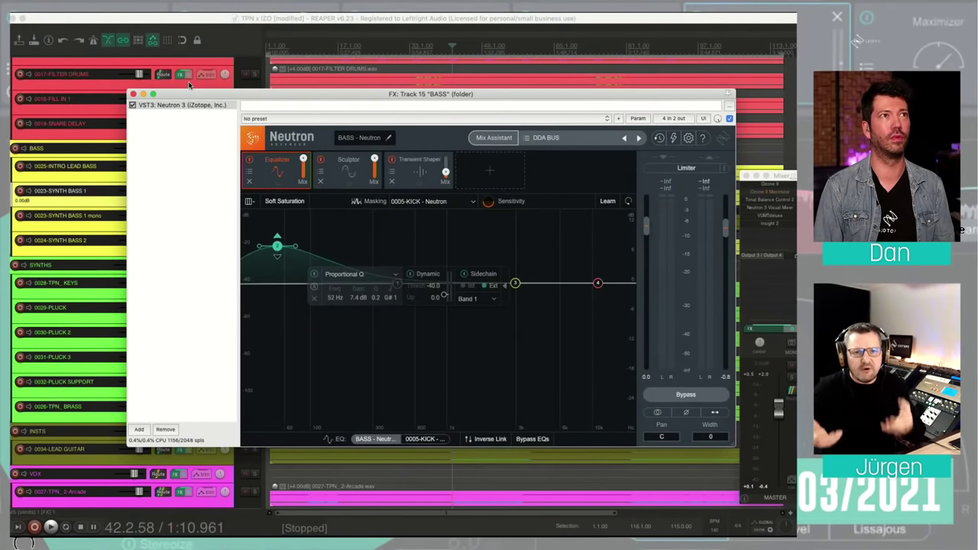
pyautogui.moveTo(189, 84); pyautogui.dragTo(182, 83)
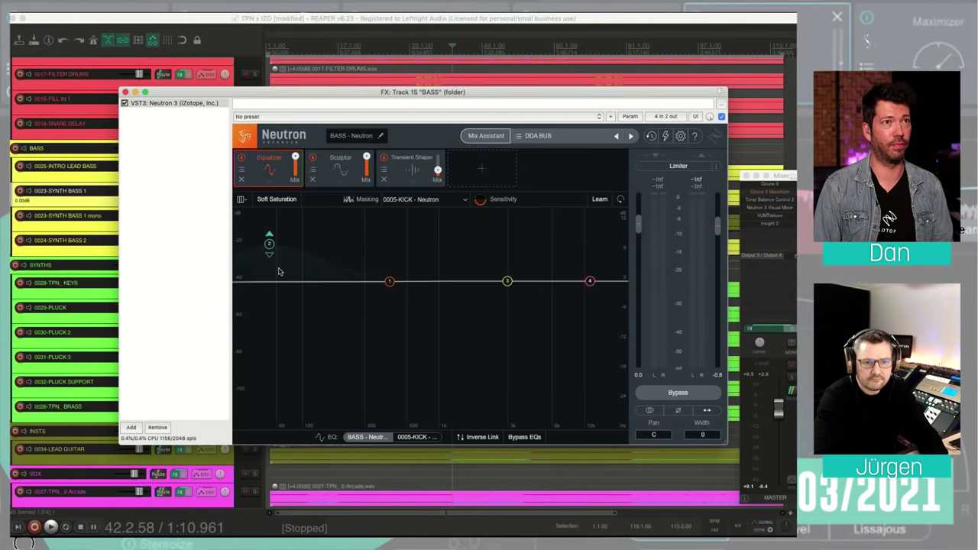
pyautogui.click(125, 92)
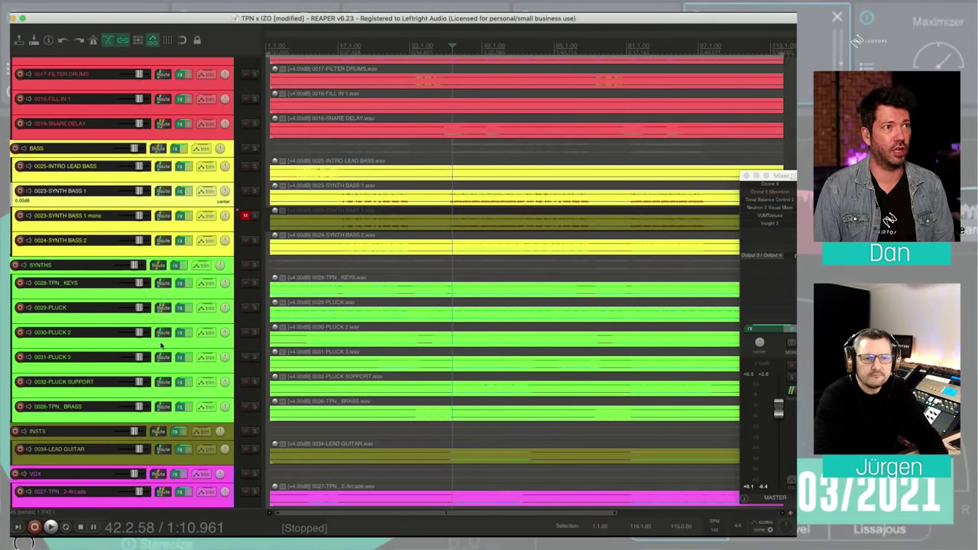
# Open the SYNTHS folder's Neutron, look at its Equalizer and Sculptor modules, and close it.
pyautogui.click(175, 264)
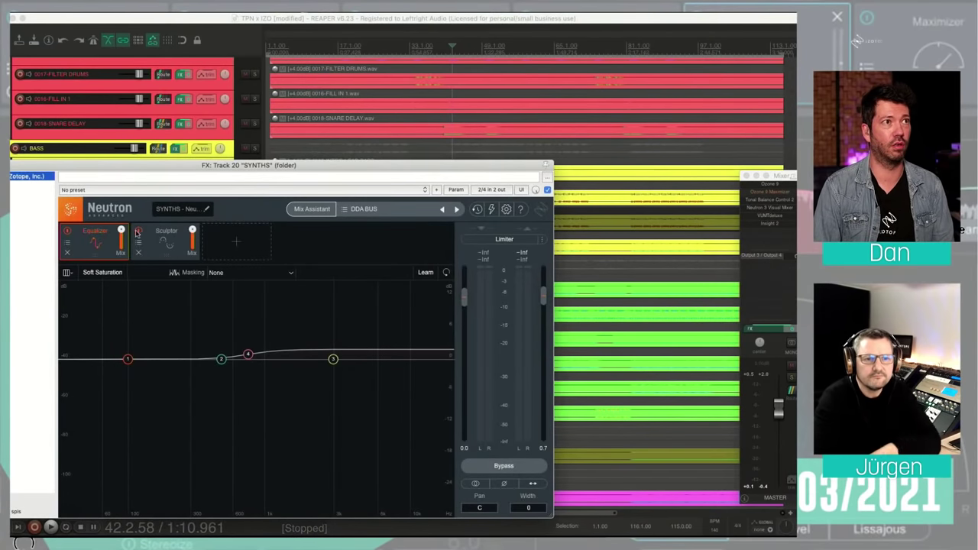
pyautogui.click(162, 237)
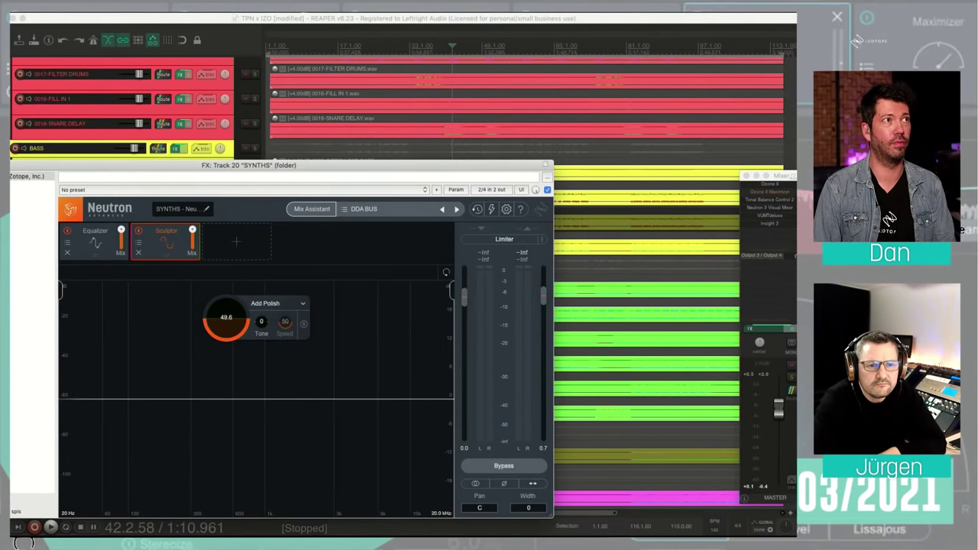
pyautogui.press('Escape')
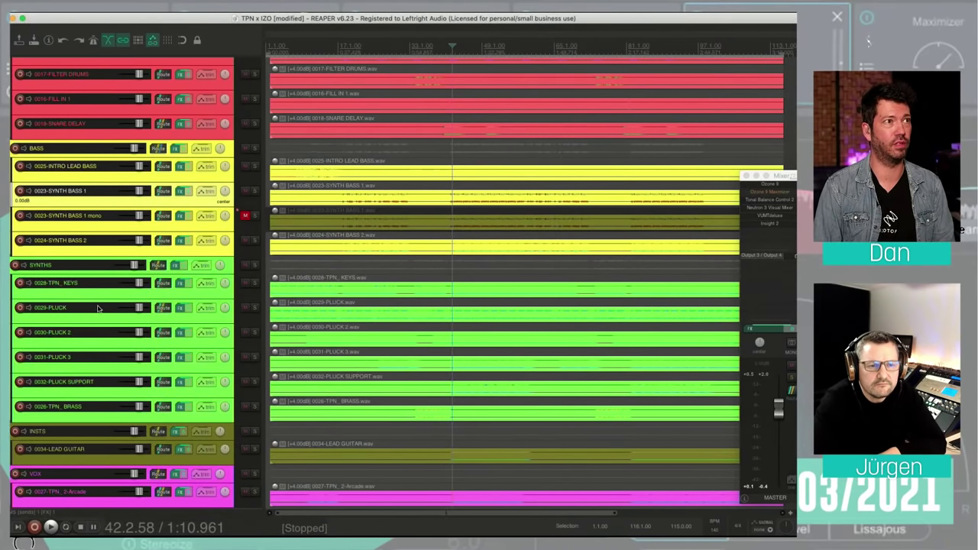
# Look through the Transient Shaper, Equalizer and Exciter modules in the 0029-PLUCK track's Neutron.
pyautogui.click(179, 306)
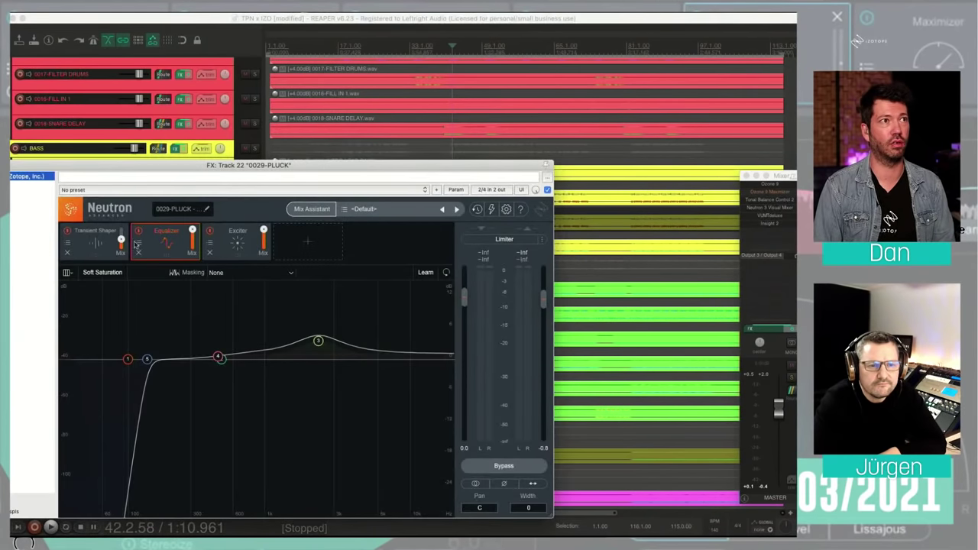
pyautogui.click(88, 249)
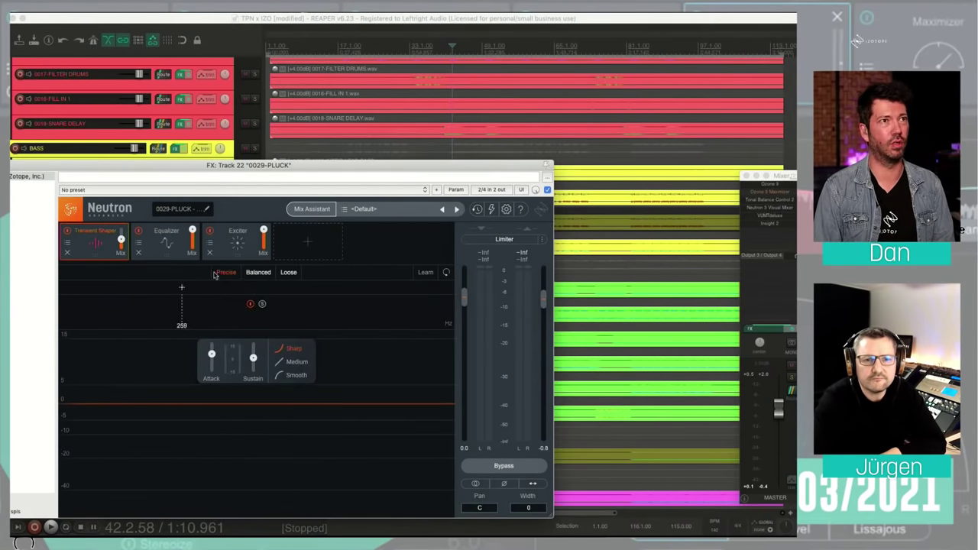
pyautogui.click(167, 240)
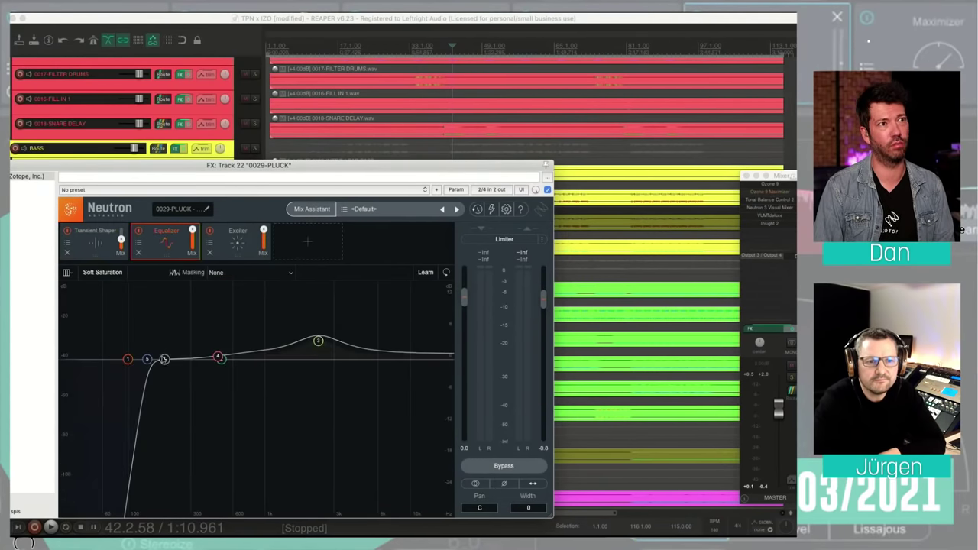
pyautogui.click(238, 241)
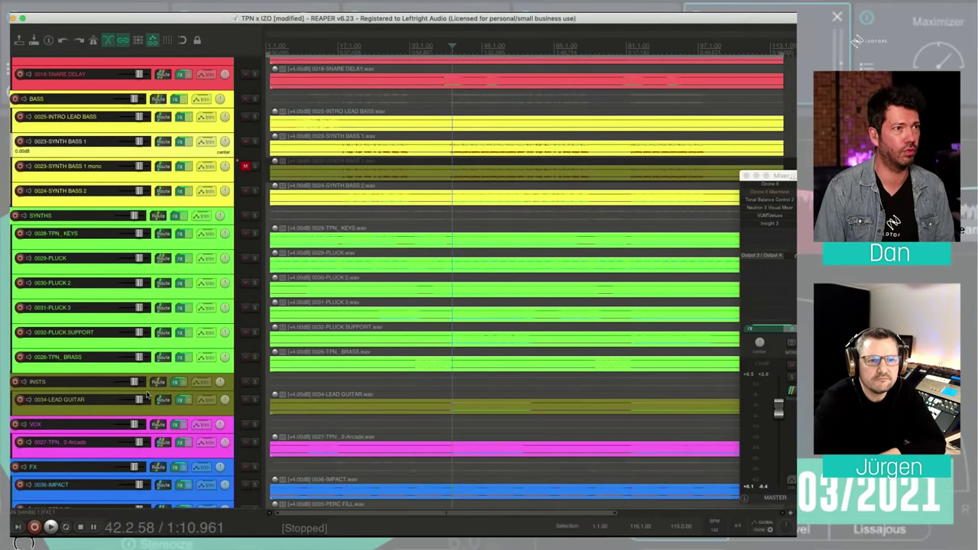
# Examine the Equalizer and Exciter modules in the 0027-TPN_ 2-Arcade track's Neutron, and close it.
pyautogui.click(181, 441)
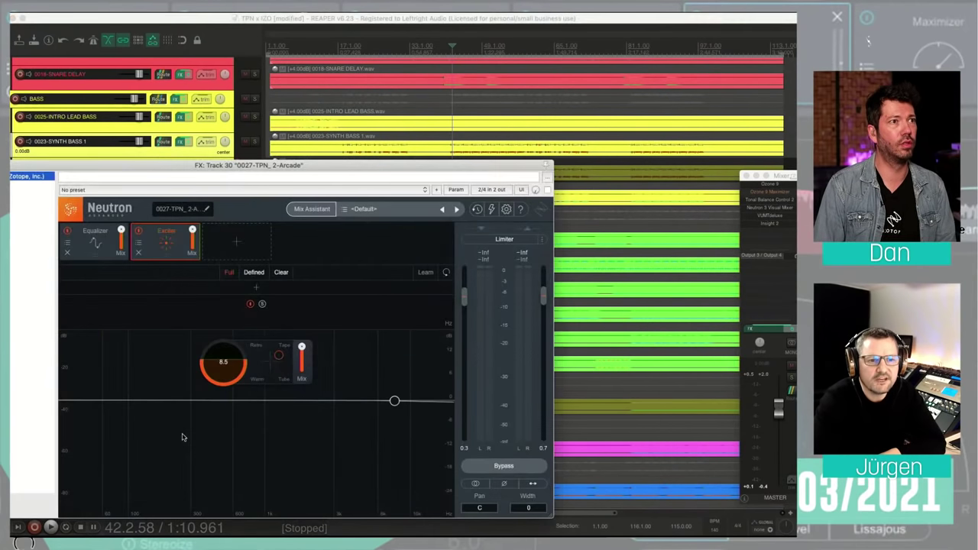
pyautogui.click(90, 228)
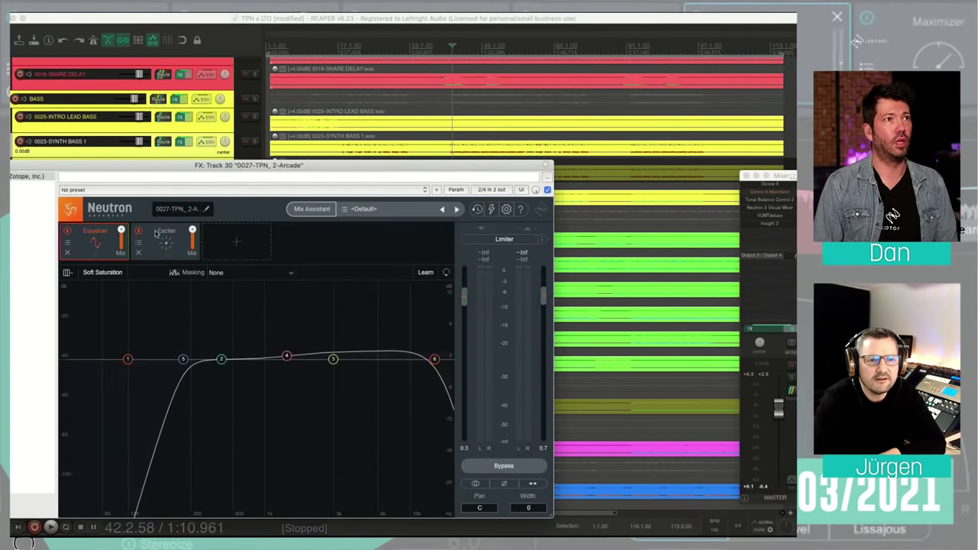
pyautogui.click(159, 232)
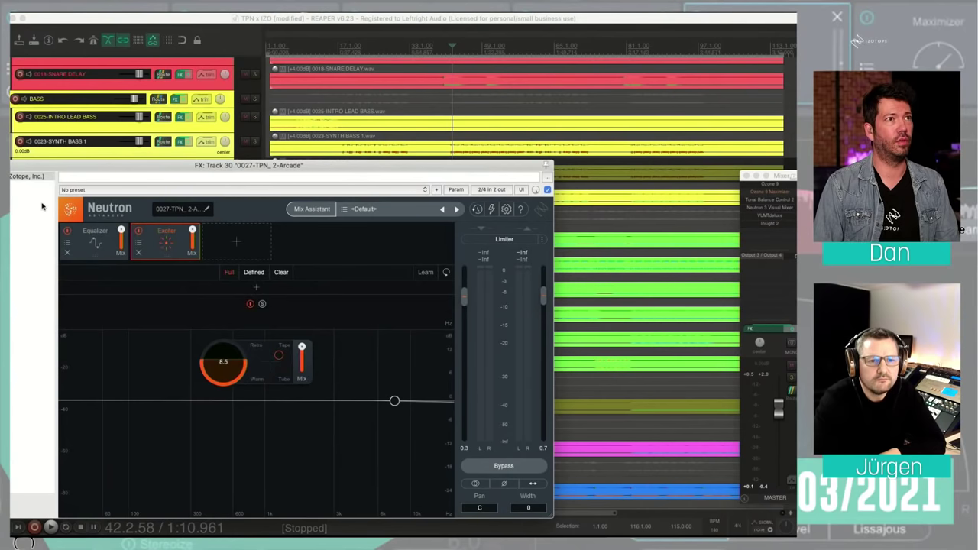
pyautogui.press('Escape')
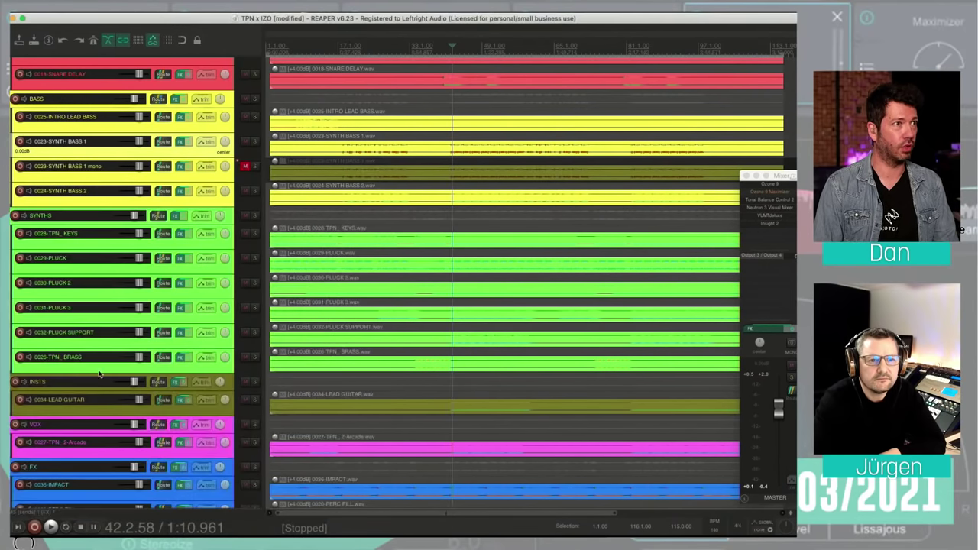
# Open the VOX folder's Neutron, check its Equalizer and Sculptor modules, and close it.
pyautogui.click(176, 424)
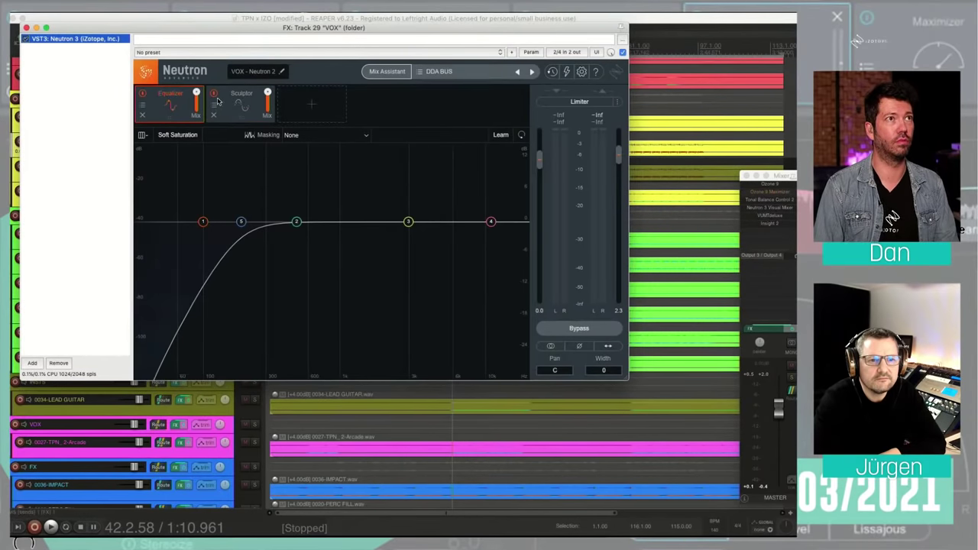
pyautogui.click(237, 101)
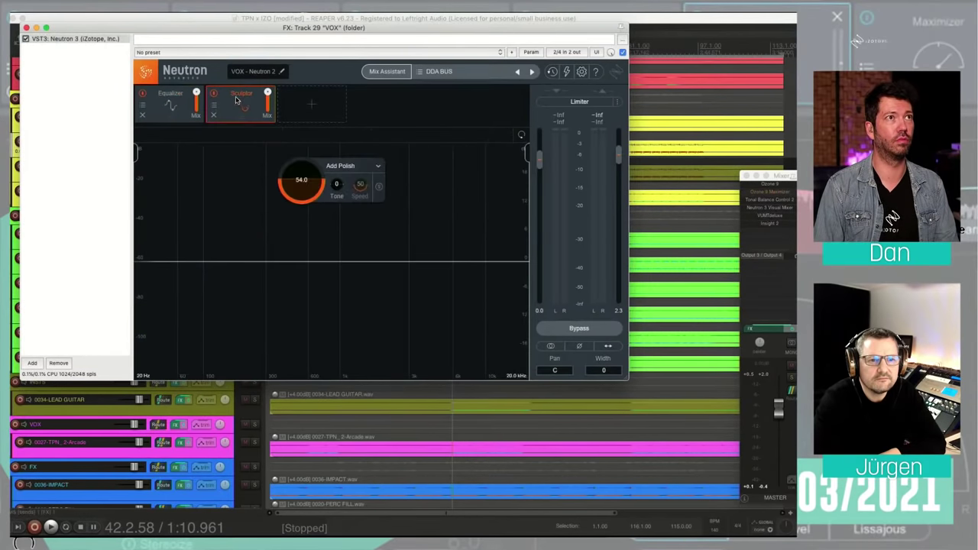
pyautogui.click(26, 28)
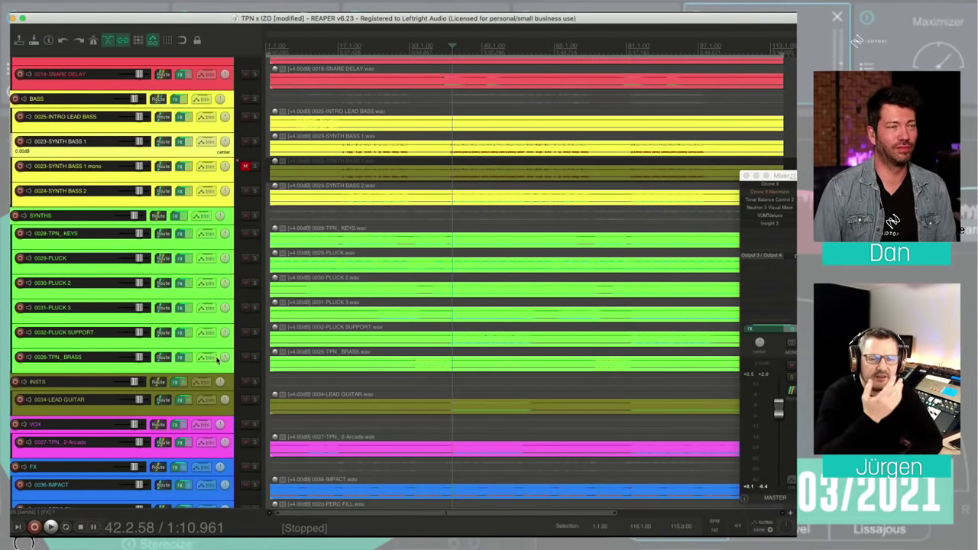
# Look over the FX group down to the VERB track and bring up the full Mixer window.
pyautogui.scroll(-3, 217, 360)
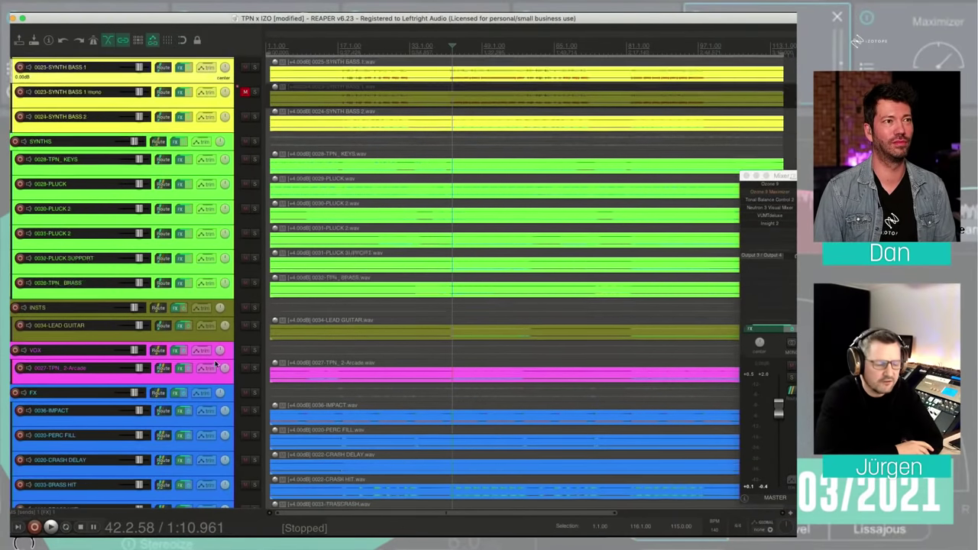
pyautogui.scroll(-3, 217, 364)
pyautogui.scroll(-4, 215, 363)
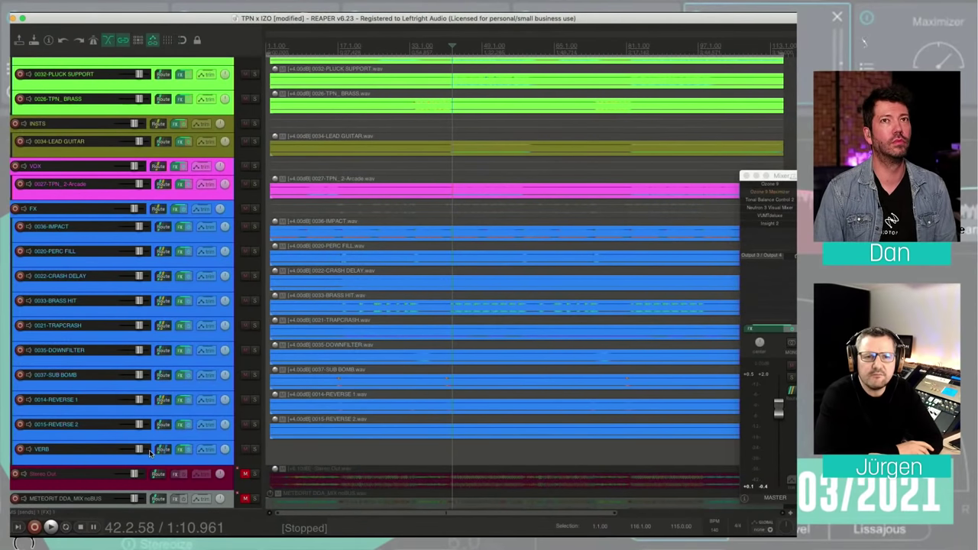
pyautogui.press('super+m')
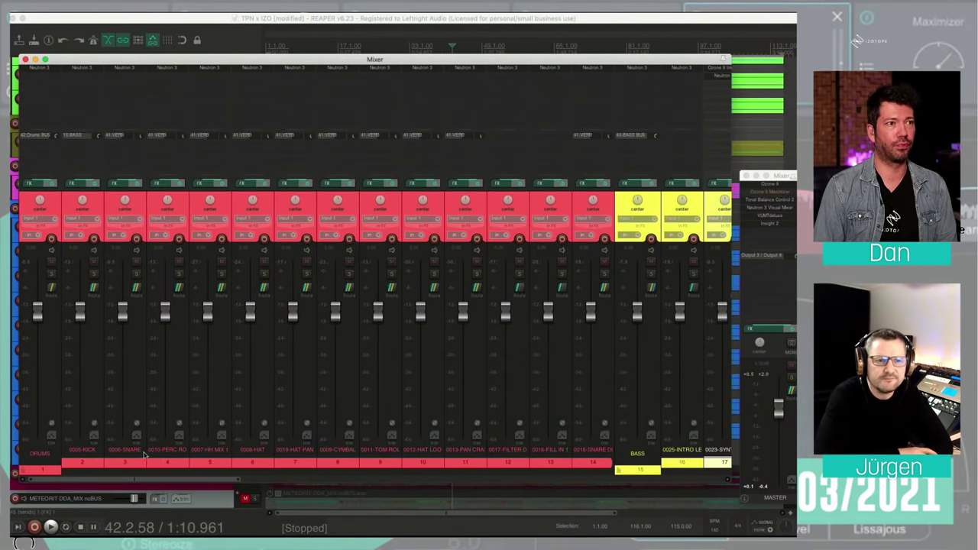
# Review the Mixer from the DRUMS folder strip across to the Drums BUS and BASS BUS strips.
pyautogui.click(29, 192)
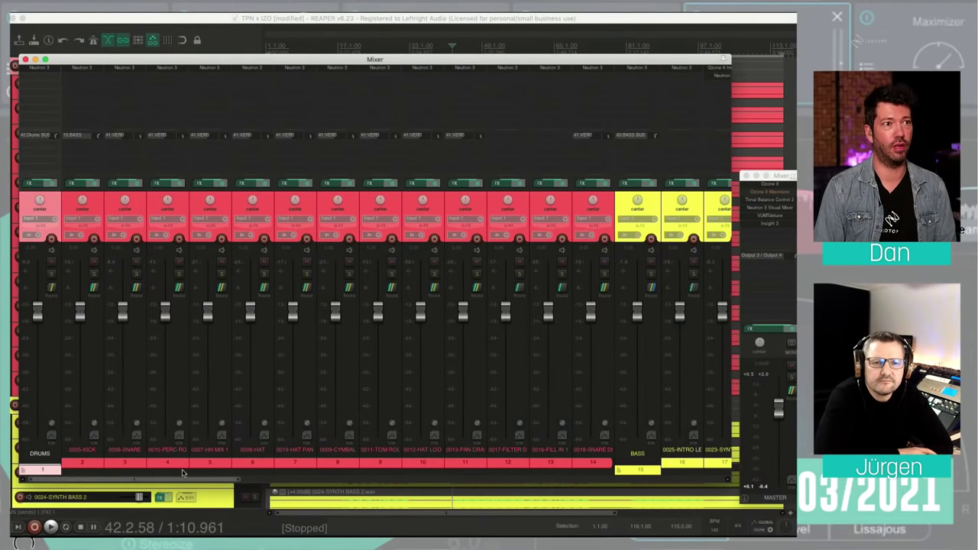
pyautogui.moveTo(182, 470); pyautogui.dragTo(638, 469)
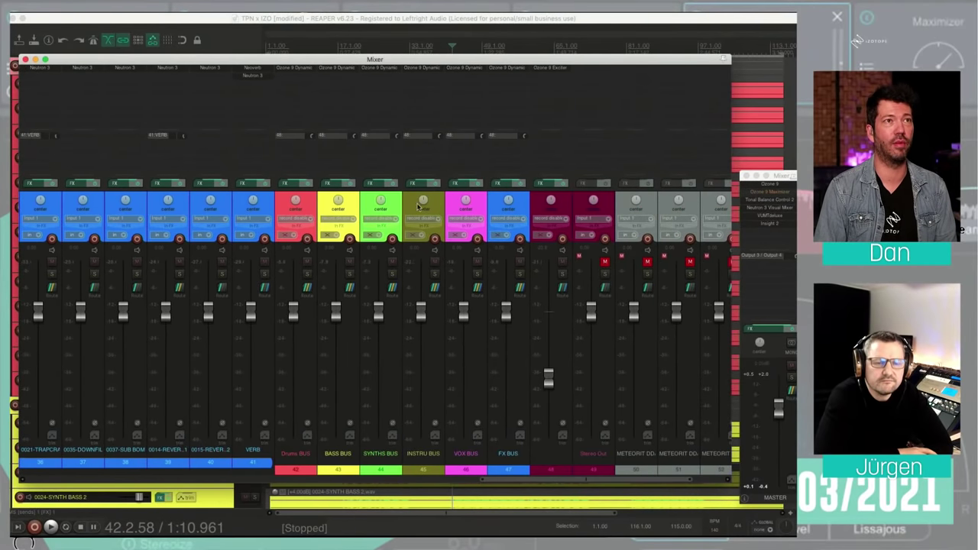
pyautogui.click(288, 198)
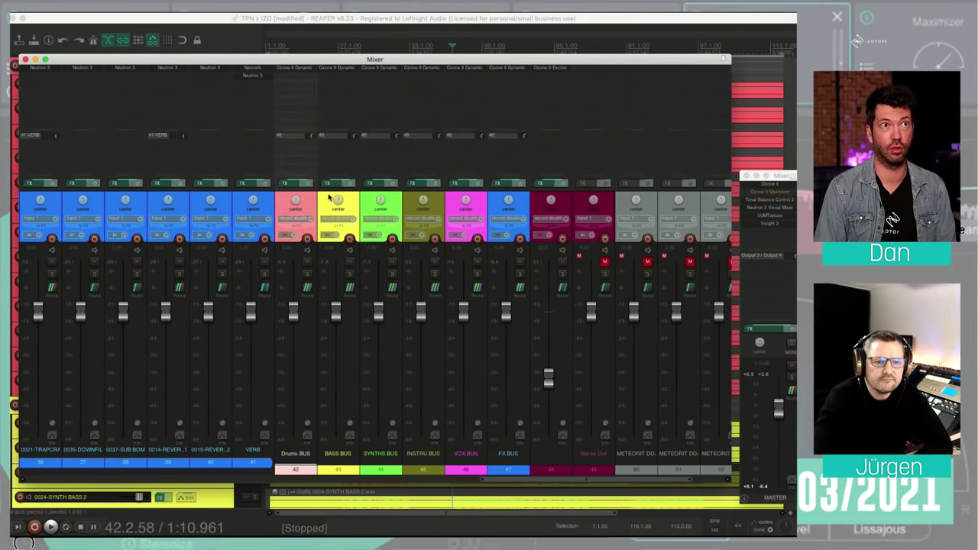
pyautogui.click(329, 197)
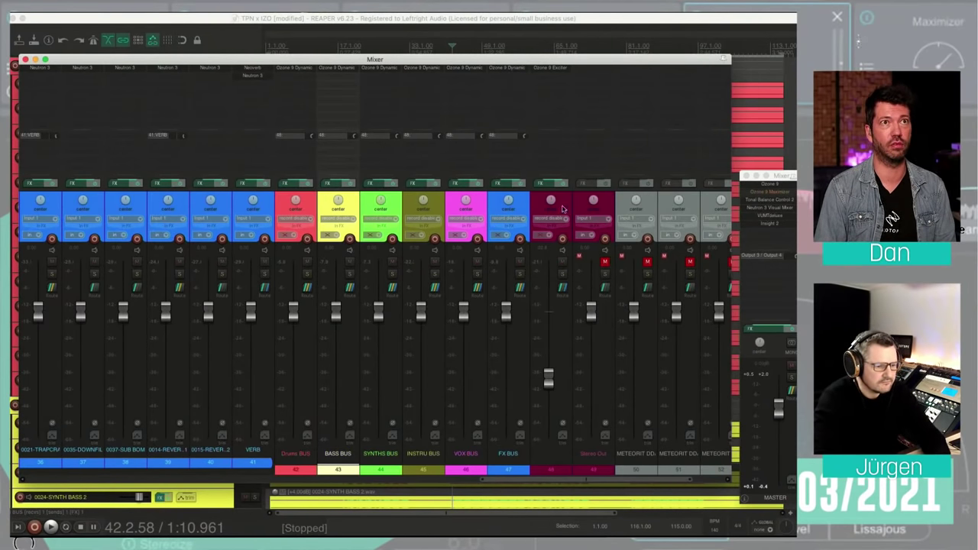
# Select the Drums BUS, inspect its Ozone 9 Dynamic EQ, and close it.
pyautogui.keyDown('shift'); pyautogui.click(284, 191); pyautogui.keyUp('shift')
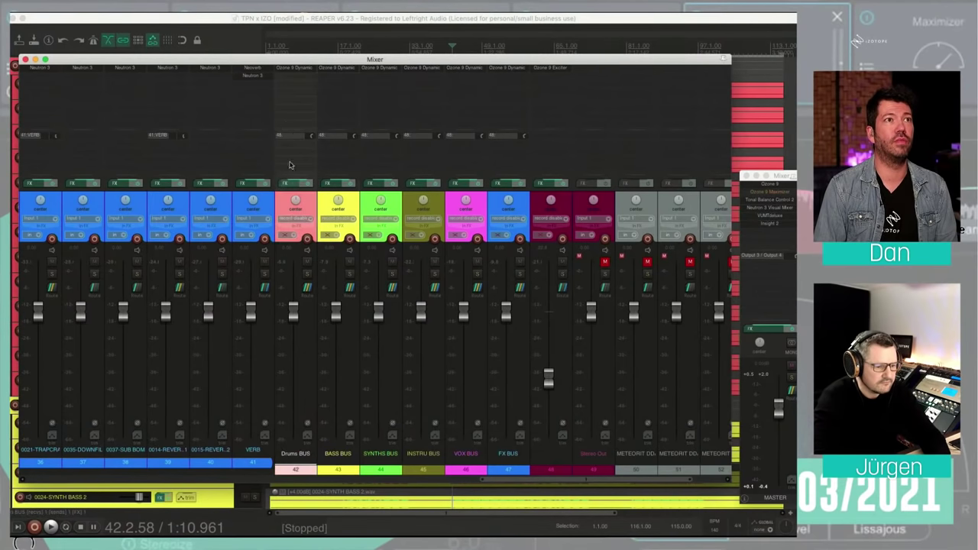
pyautogui.click(299, 65)
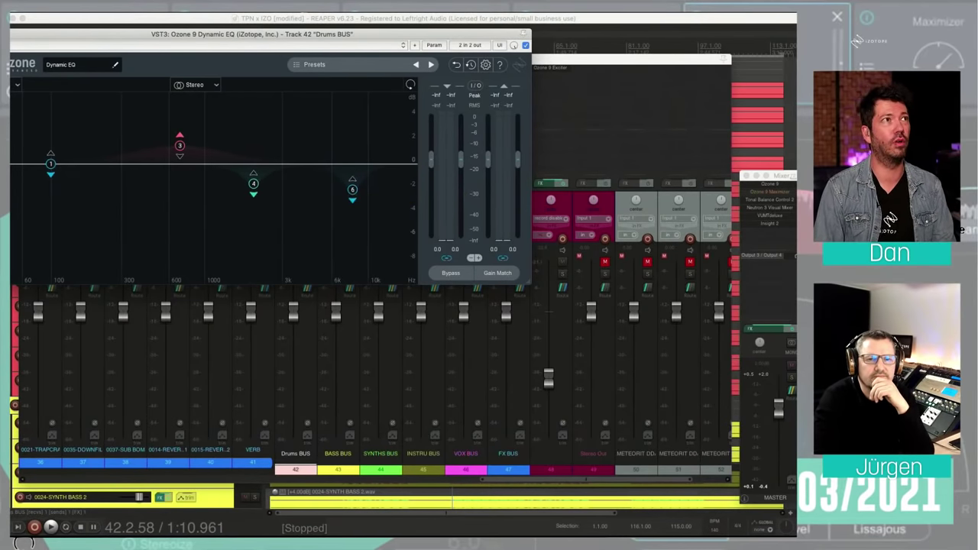
pyautogui.press('Escape')
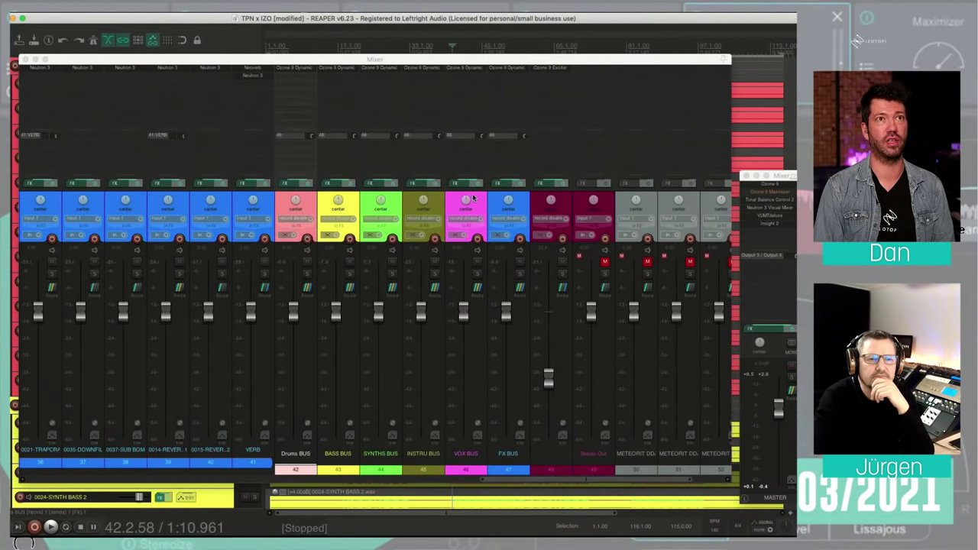
# Highlight the bus strips through FX BUS and then track 48, and examine track 48's Ozone 9 Exciter before closing it.
pyautogui.click(514, 192)
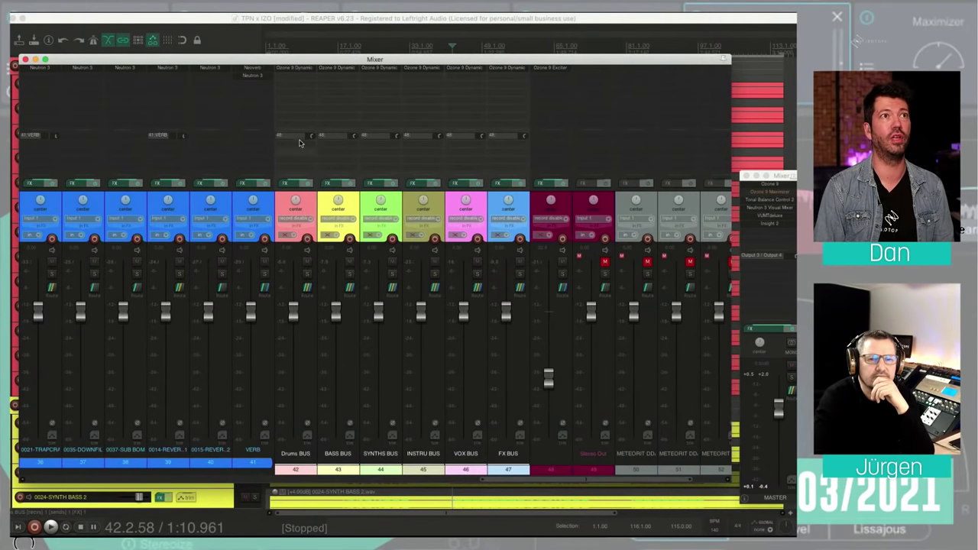
pyautogui.click(547, 192)
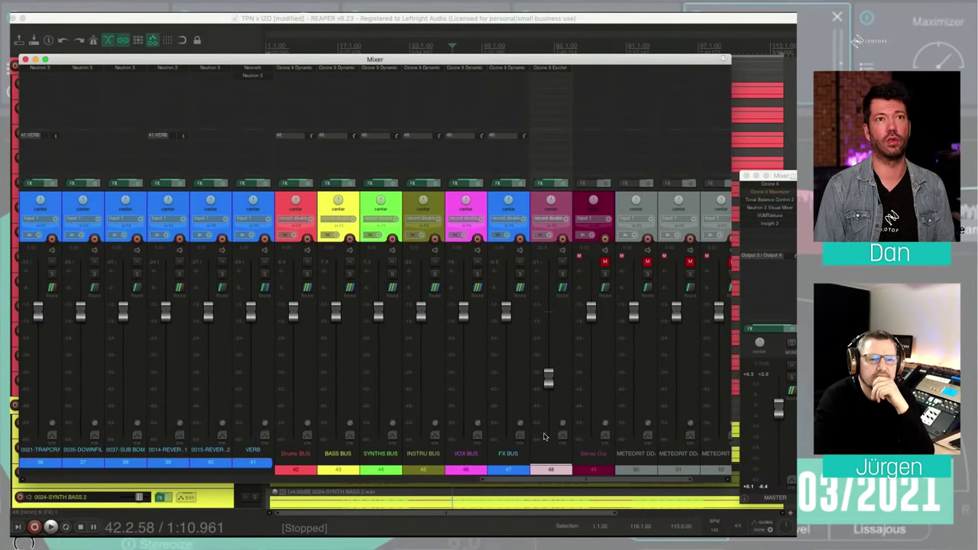
pyautogui.click(552, 68)
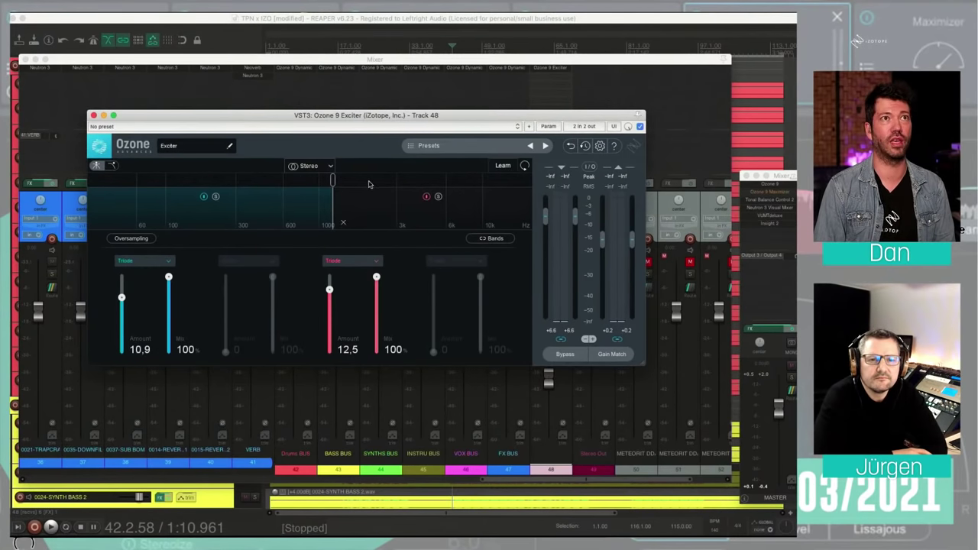
pyautogui.moveTo(250, 115); pyautogui.dragTo(230, 119)
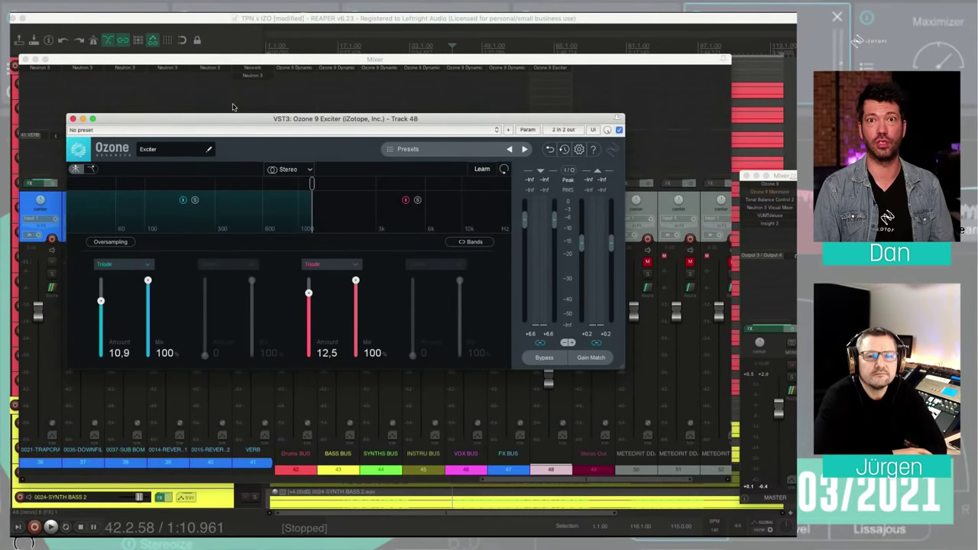
pyautogui.click(73, 119)
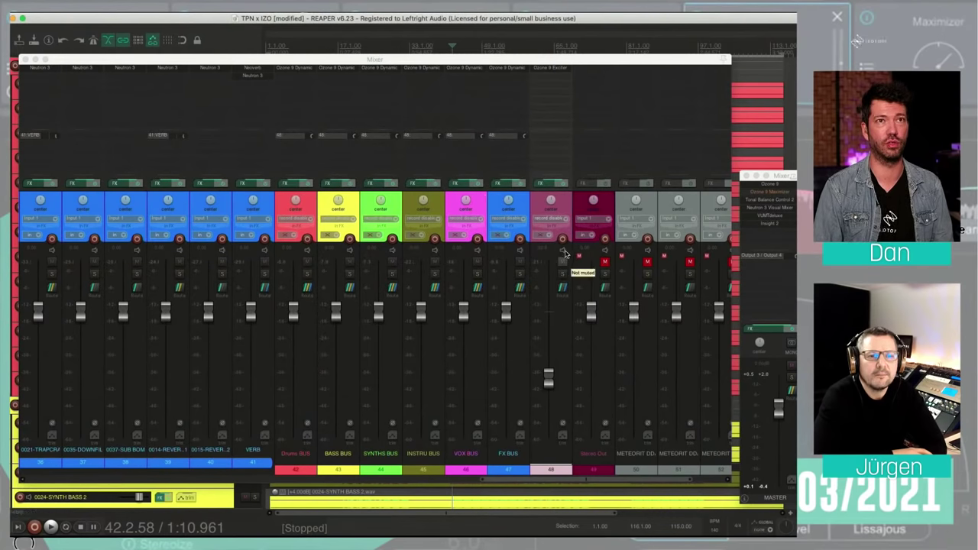
# Play the mix while toggling track 48's mute to compare the sound with and without it, and stop playback.
pyautogui.press('space')
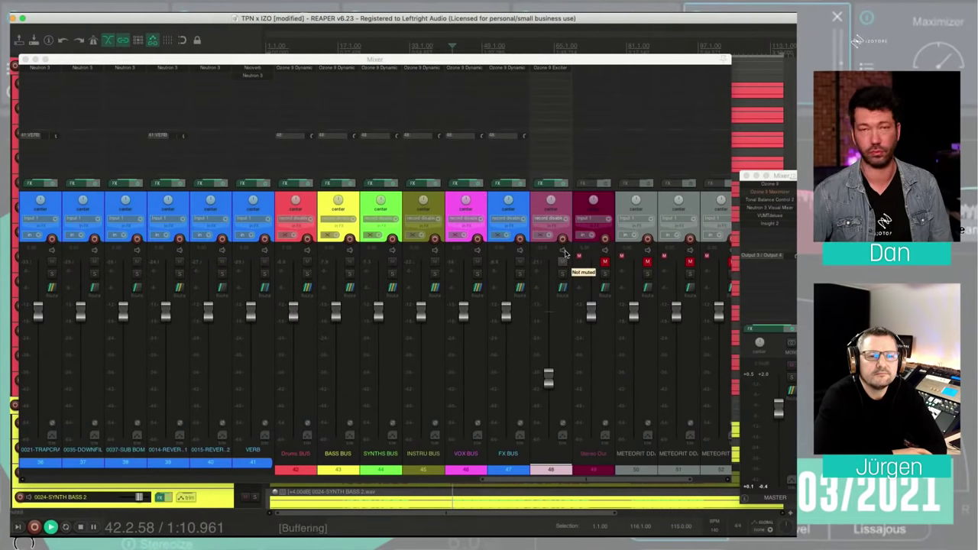
pyautogui.press('space')
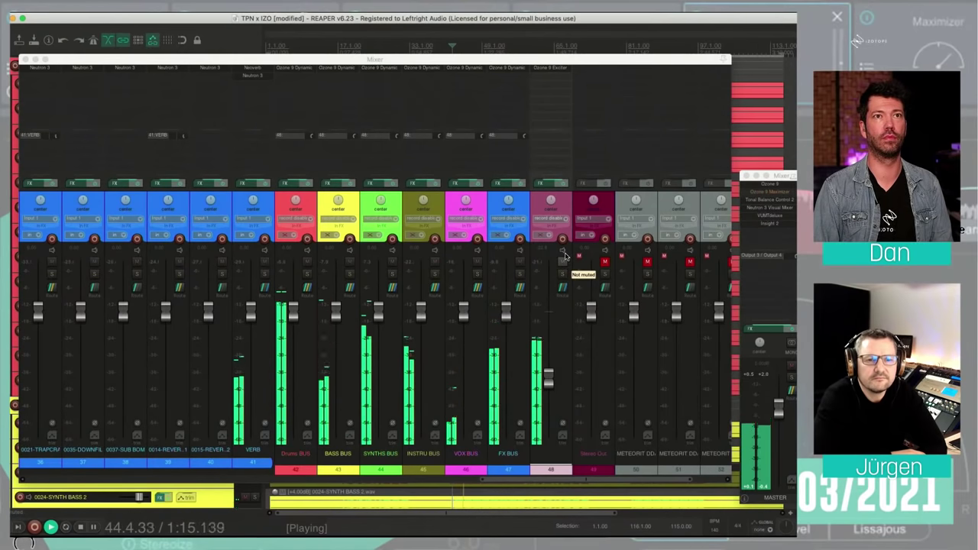
pyautogui.click(564, 256)
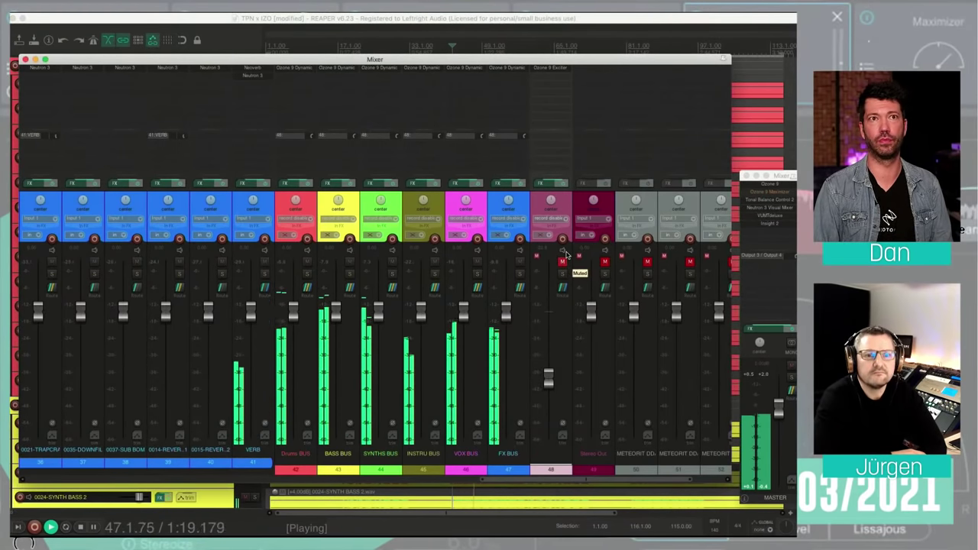
pyautogui.click(563, 256)
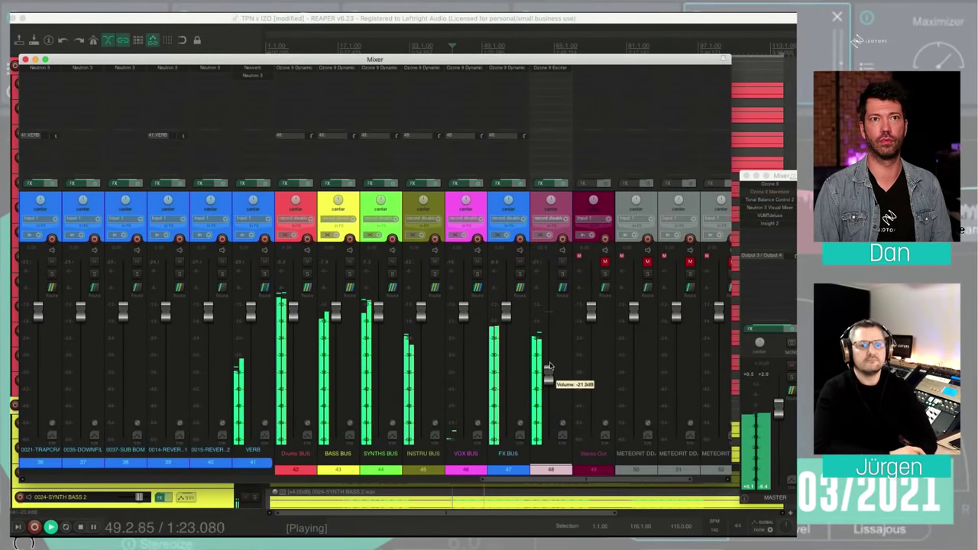
pyautogui.click(562, 257)
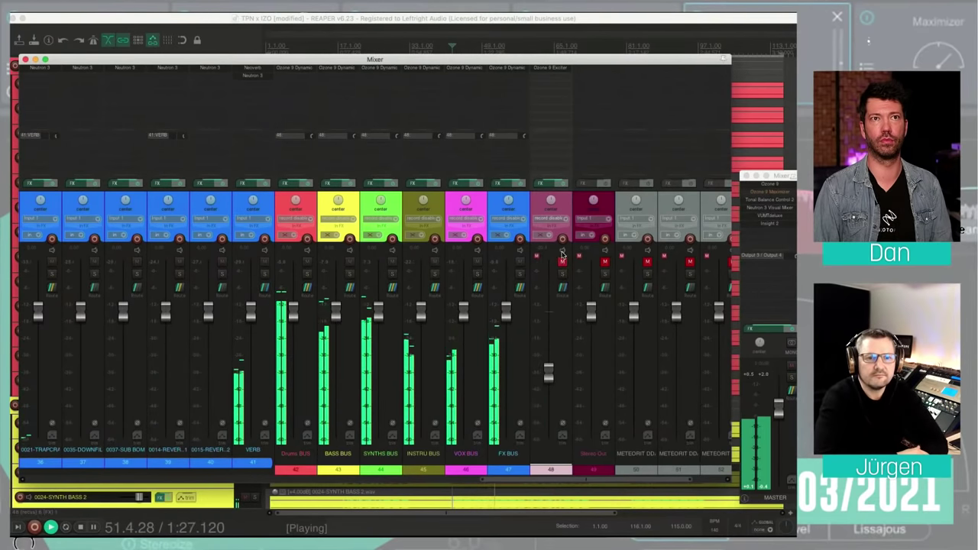
pyautogui.press('space')
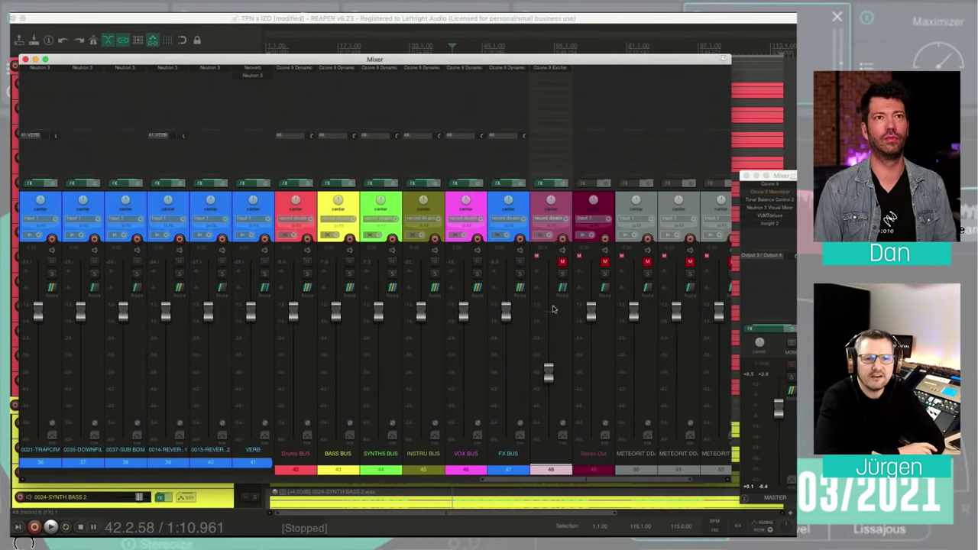
# Lower track 48's volume fader, check its Ozone 9 Exciter settings, and raise the fader back slightly.
pyautogui.moveTo(555, 364)
pyautogui.mouseDown()
pyautogui.moveTo(551, 380)
pyautogui.moveTo(549, 370)
pyautogui.mouseUp()
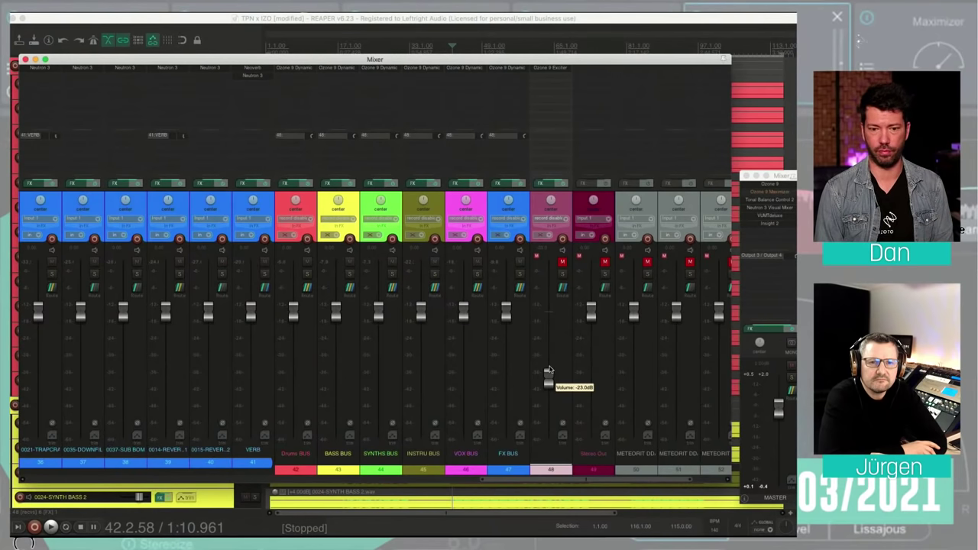
pyautogui.moveTo(548, 370); pyautogui.dragTo(552, 389)
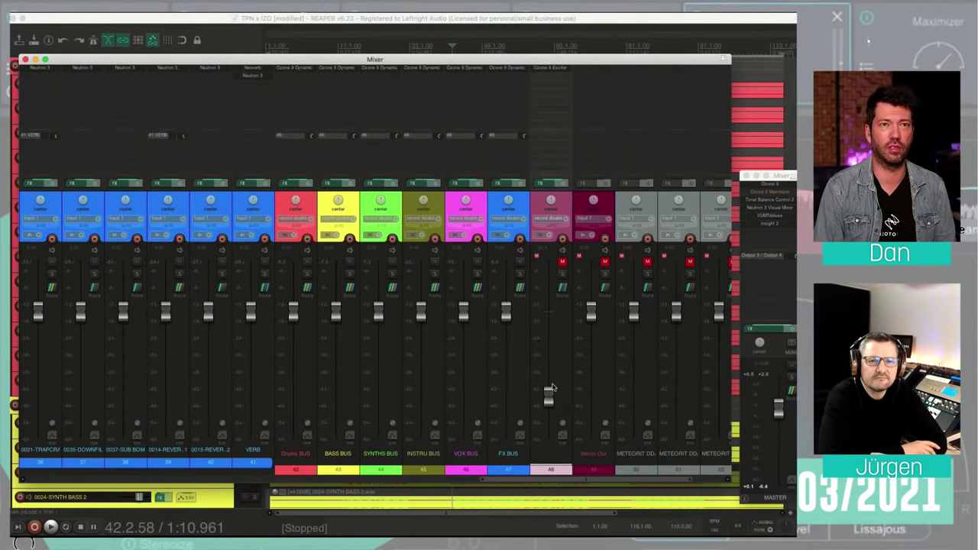
pyautogui.click(547, 66)
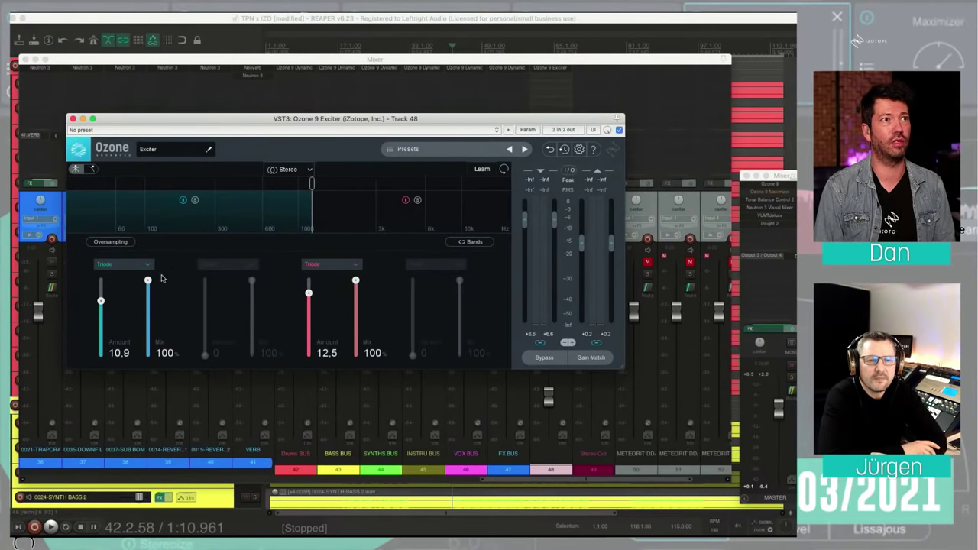
pyautogui.click(72, 118)
pyautogui.moveTo(556, 388)
pyautogui.mouseDown()
pyautogui.moveTo(554, 430)
pyautogui.moveTo(553, 377)
pyautogui.mouseUp()
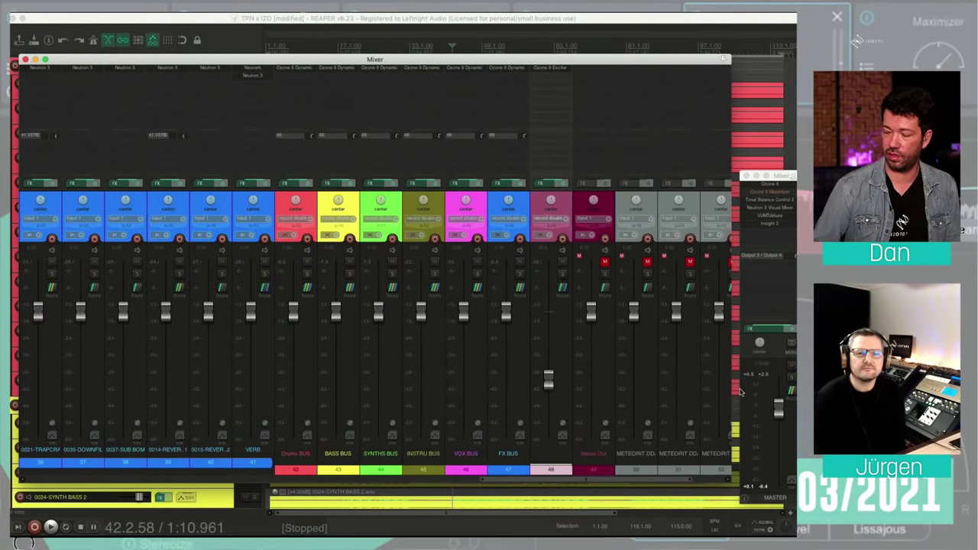
# Compare the master's peak level during playback with track 48 unmuted and muted, resetting the master meter, and unmute the track.
pyautogui.press('space')
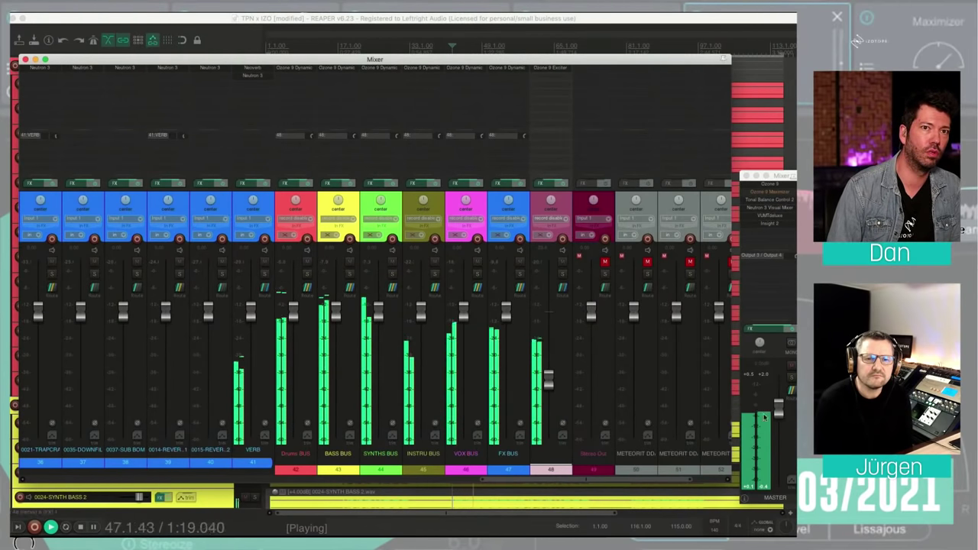
pyautogui.press('space')
pyautogui.click(757, 417)
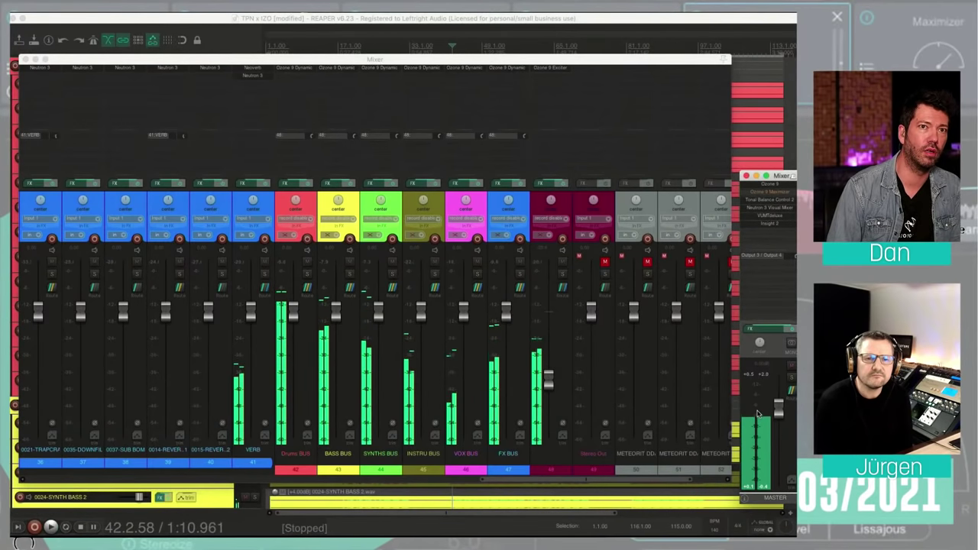
pyautogui.press('space')
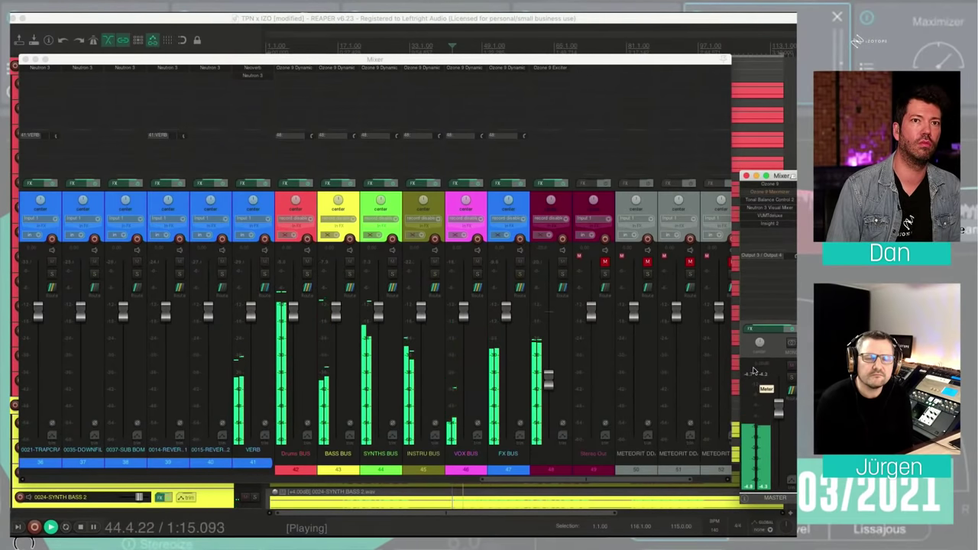
pyautogui.click(563, 256)
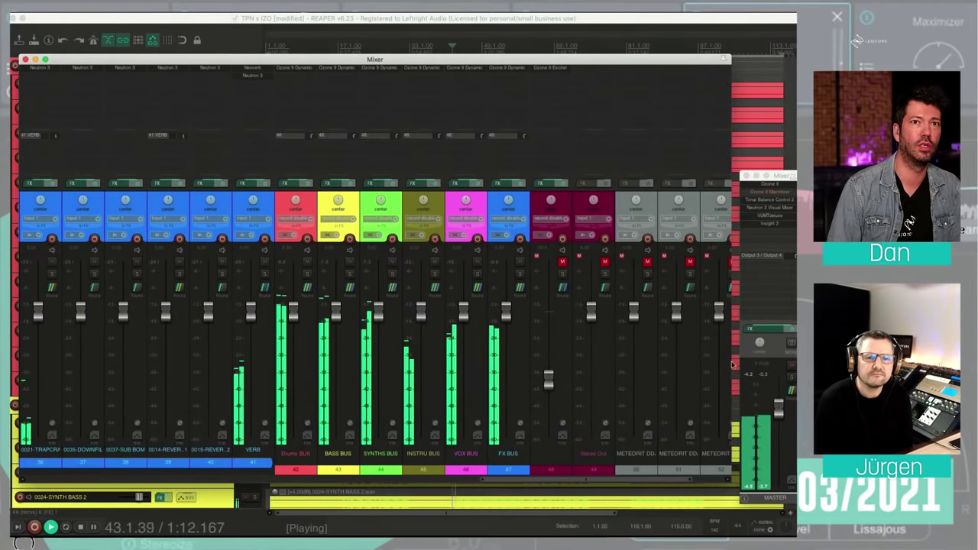
pyautogui.click(752, 375)
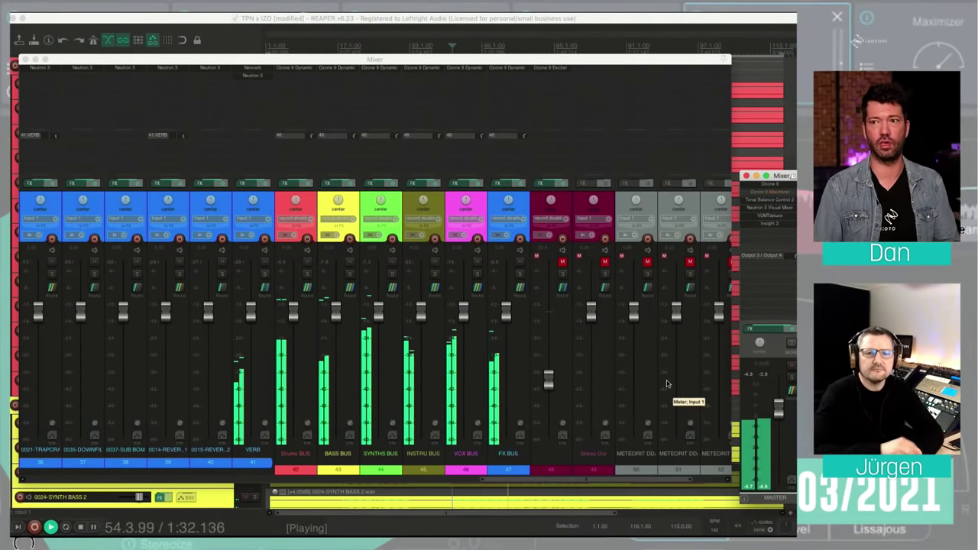
pyautogui.press('space')
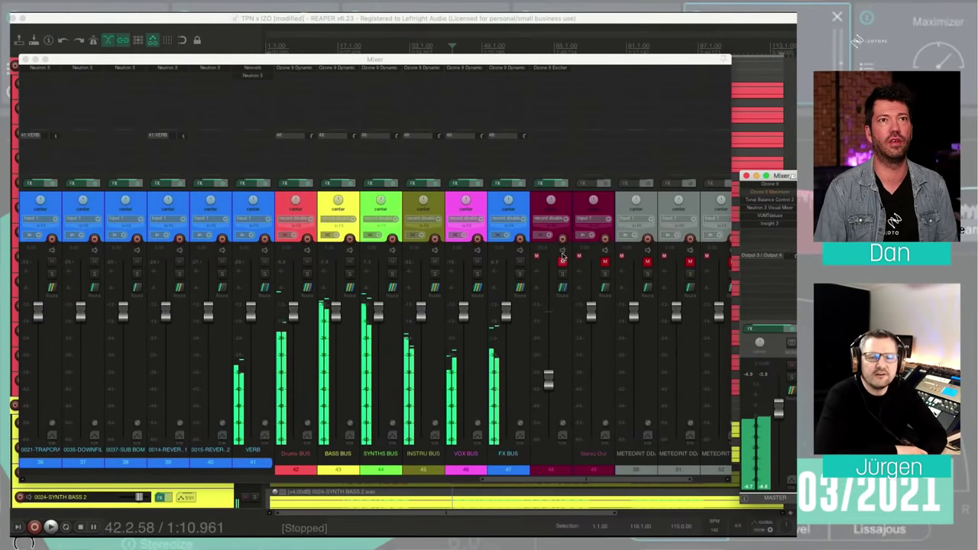
pyautogui.click(562, 260)
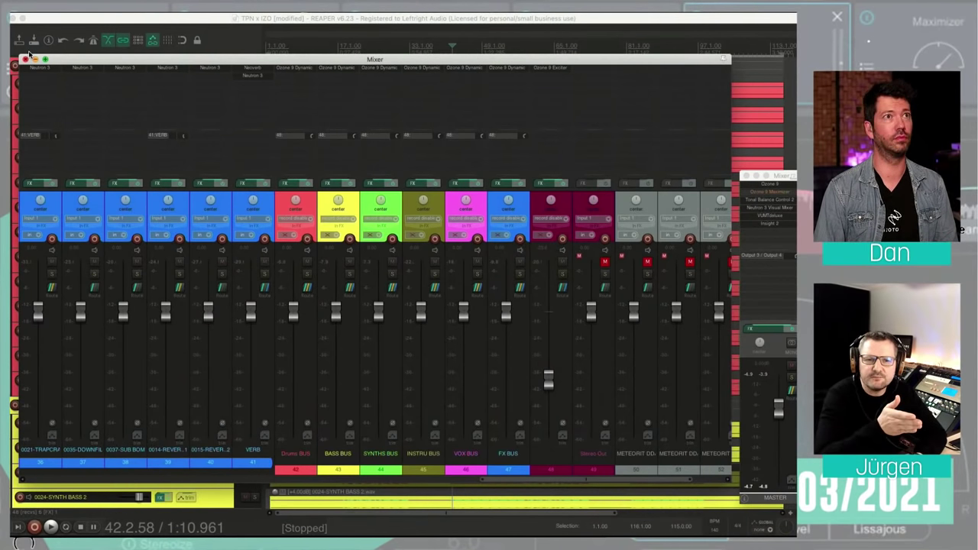
# Open Neoverb on the VERB track to examine its reverb blend and Pre EQ, and close it.
pyautogui.click(253, 67)
pyautogui.moveTo(248, 74); pyautogui.dragTo(299, 90)
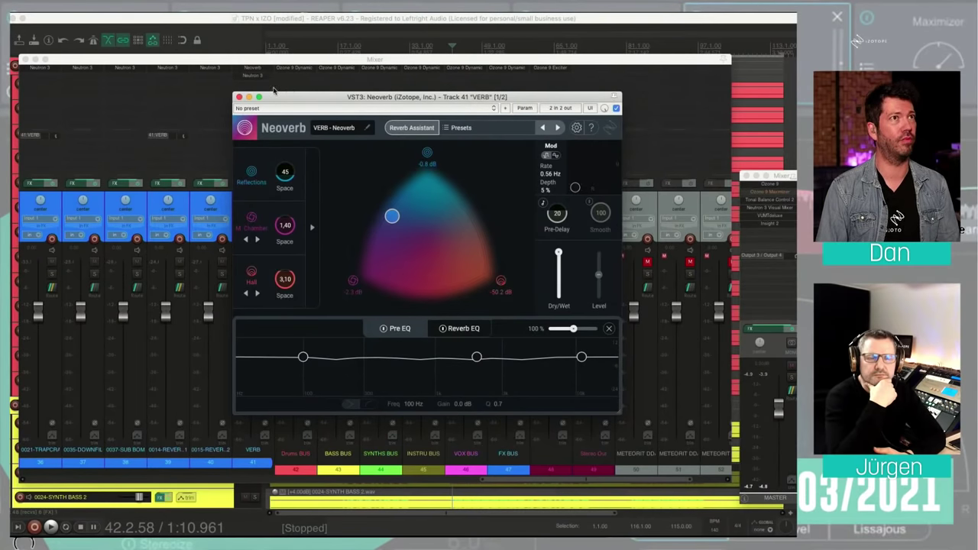
pyautogui.click(238, 97)
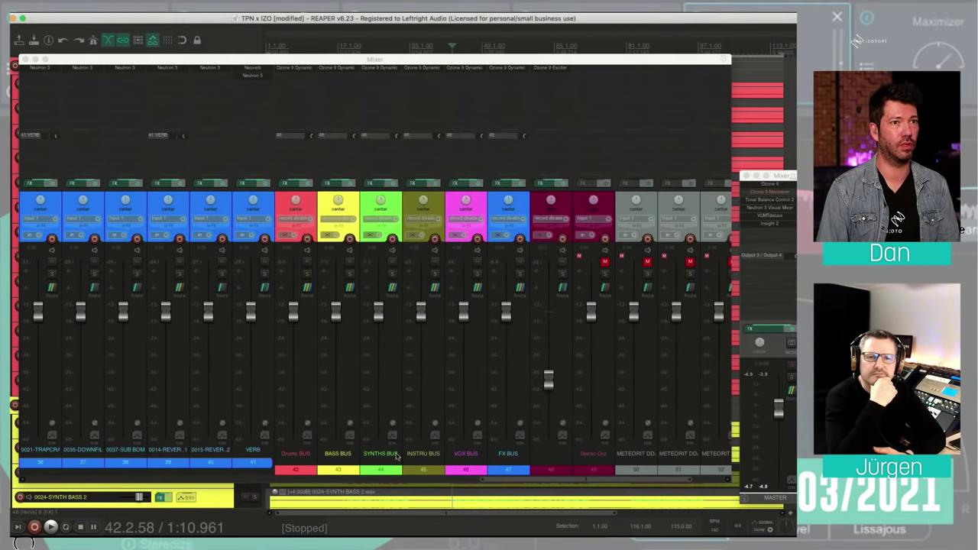
# Look through the Mixer's source tracks back to the drums, and return to the bus and Stereo Out strips.
pyautogui.moveTo(523, 479); pyautogui.dragTo(357, 469)
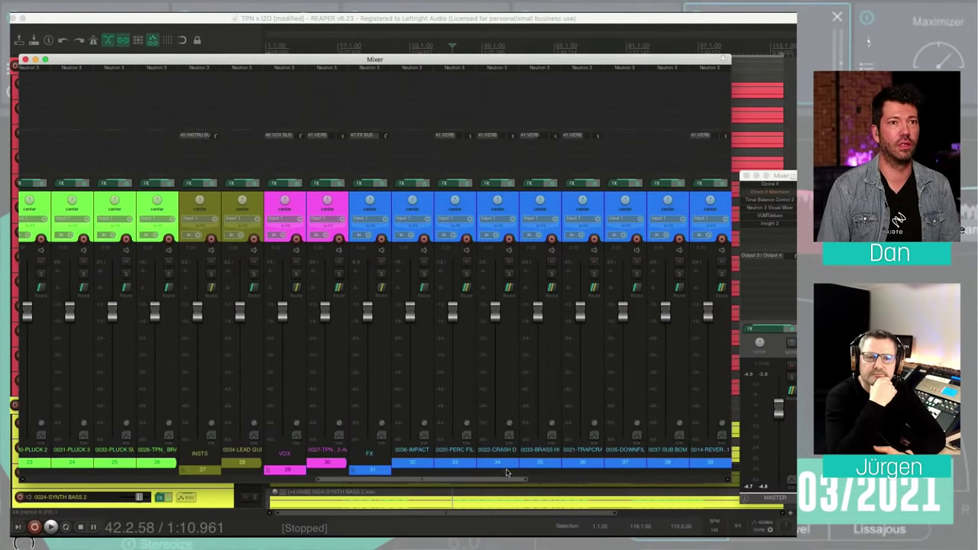
pyautogui.moveTo(506, 473); pyautogui.dragTo(238, 462)
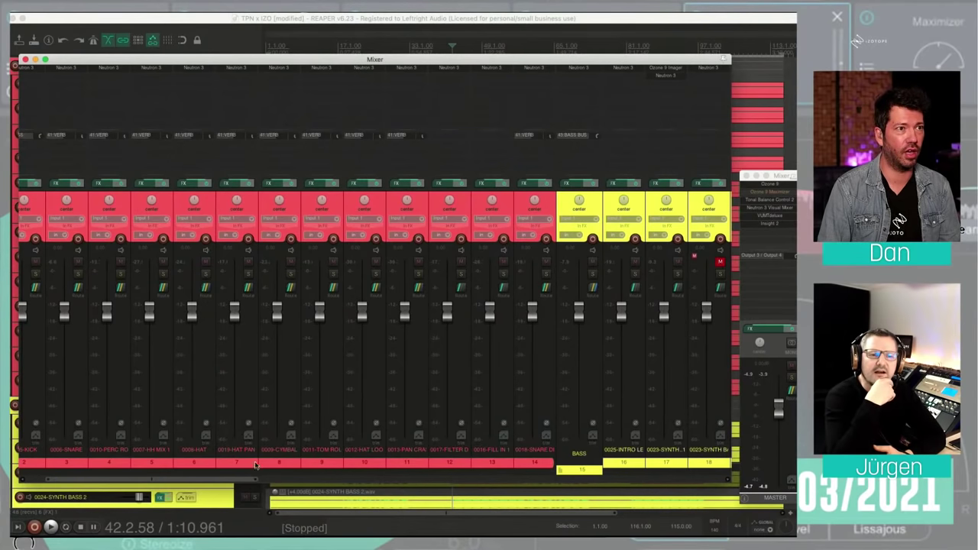
pyautogui.moveTo(255, 464); pyautogui.dragTo(622, 468)
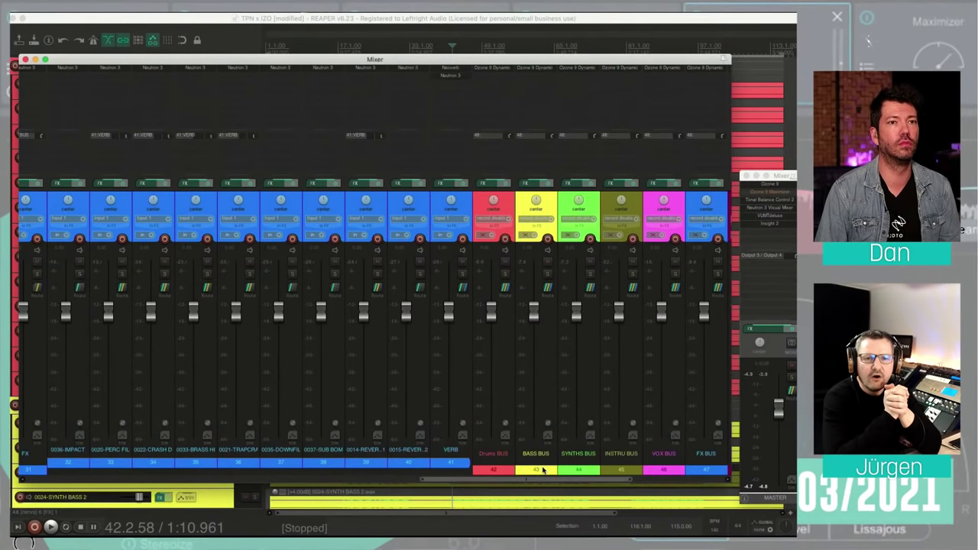
pyautogui.moveTo(544, 473); pyautogui.dragTo(600, 477)
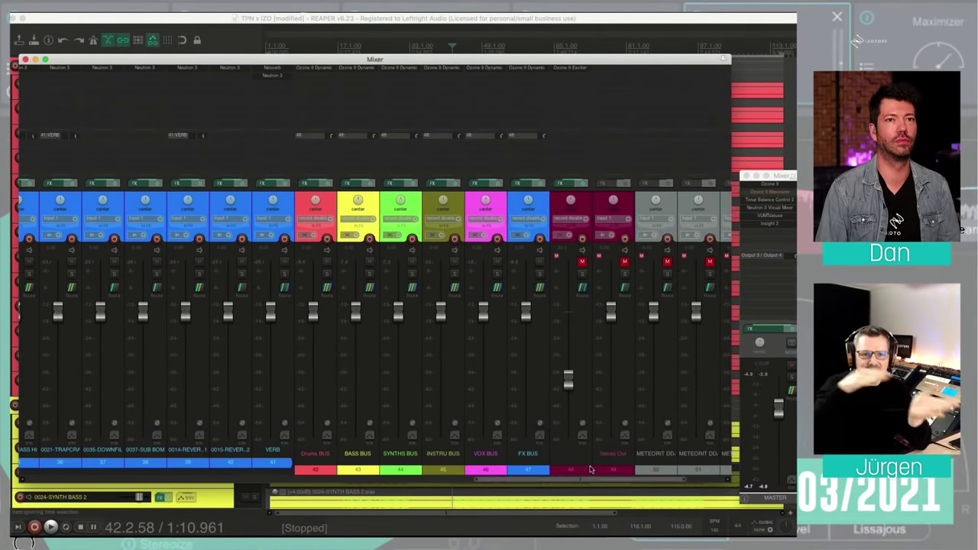
# Hide the Mixer and mute the VERB track in the track list.
pyautogui.moveTo(593, 471); pyautogui.dragTo(537, 476)
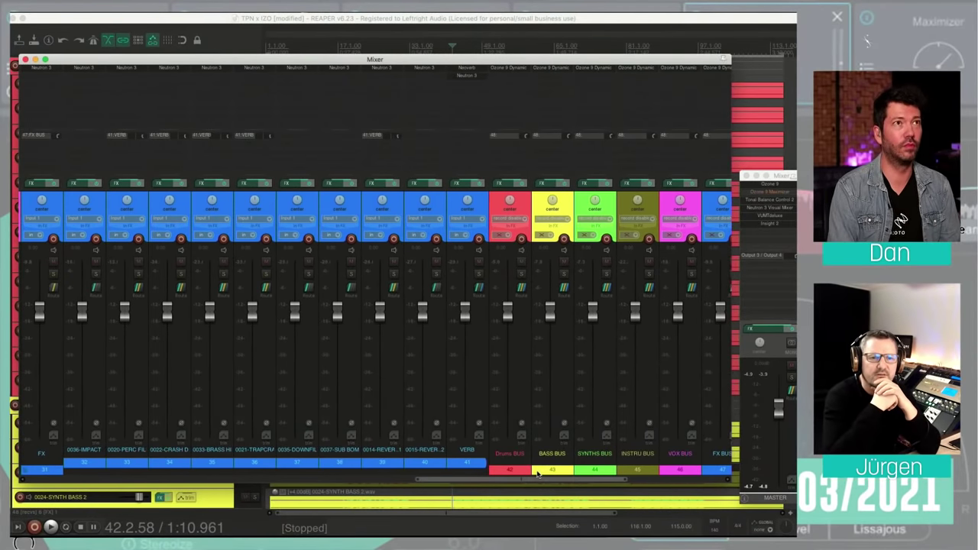
pyautogui.press('super+m')
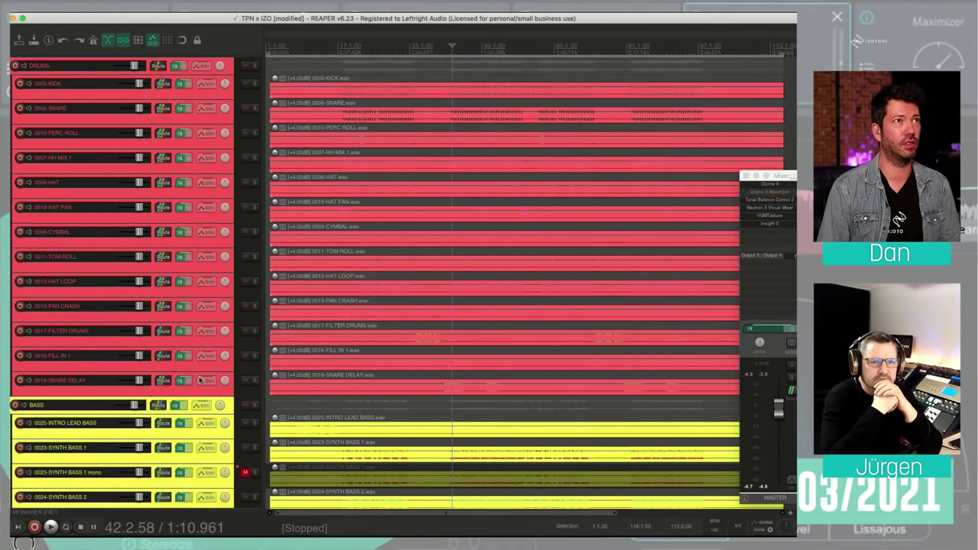
pyautogui.scroll(-15, 200, 380)
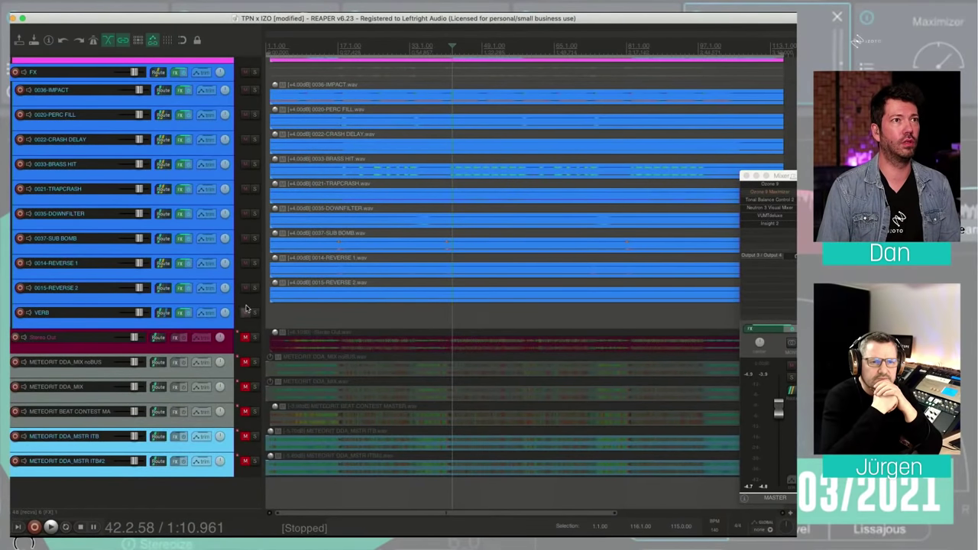
pyautogui.click(245, 312)
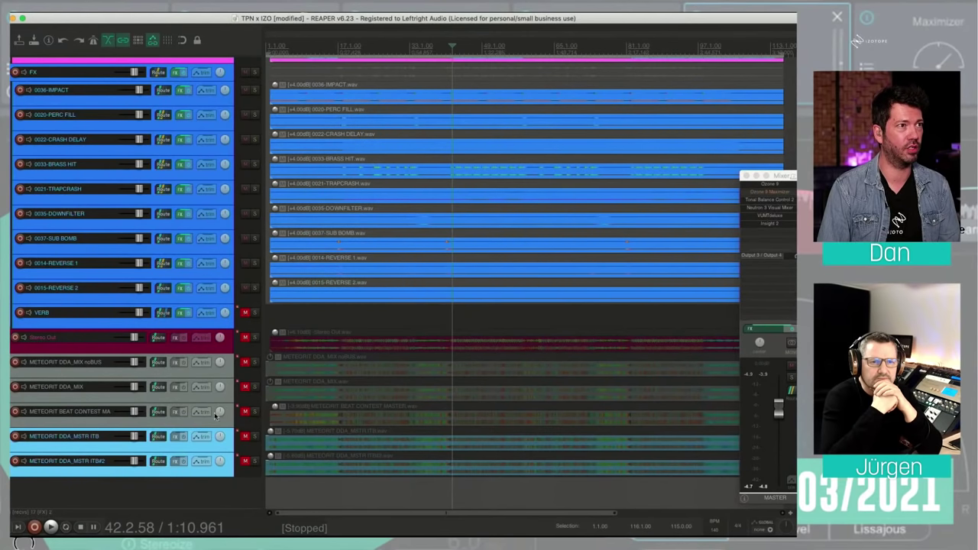
# Compare the project mix with the METEORIT DDA_MIX reference during playback by toggling the reference's solo, and stop playback unsoloed.
pyautogui.click(255, 384)
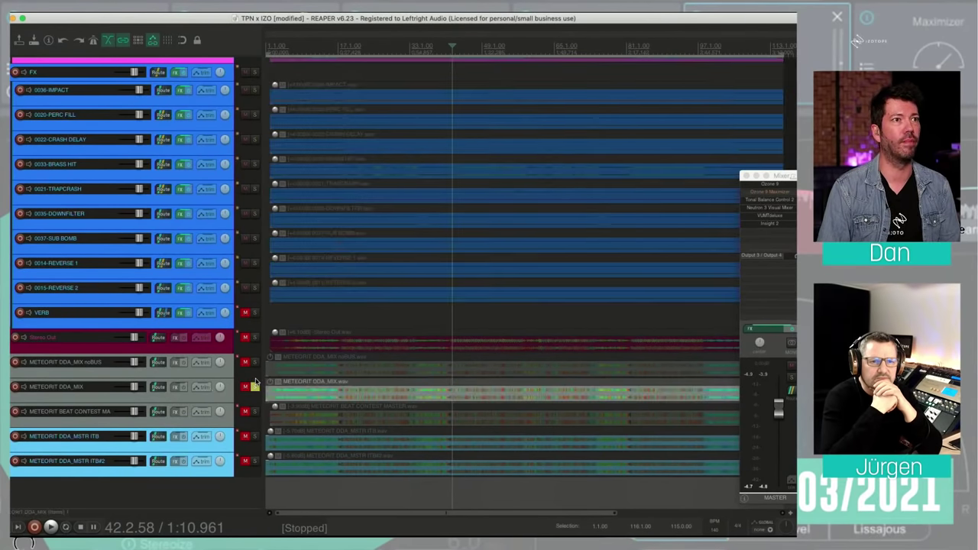
pyautogui.click(255, 385)
pyautogui.press('space')
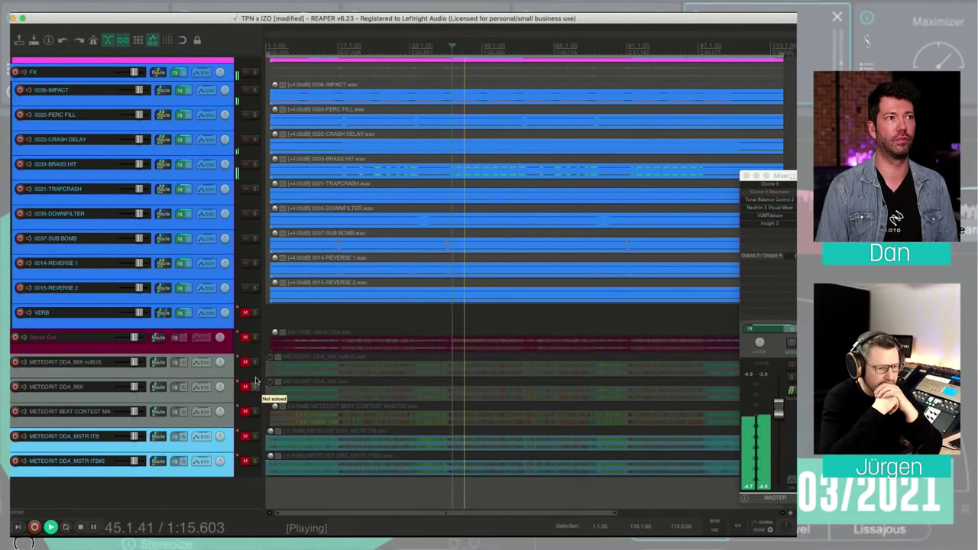
pyautogui.click(255, 382)
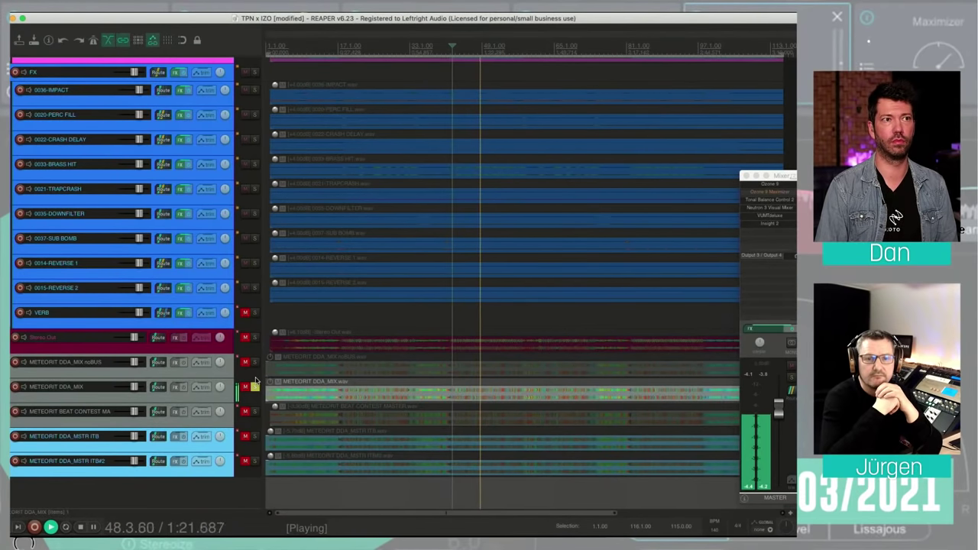
pyautogui.click(256, 384)
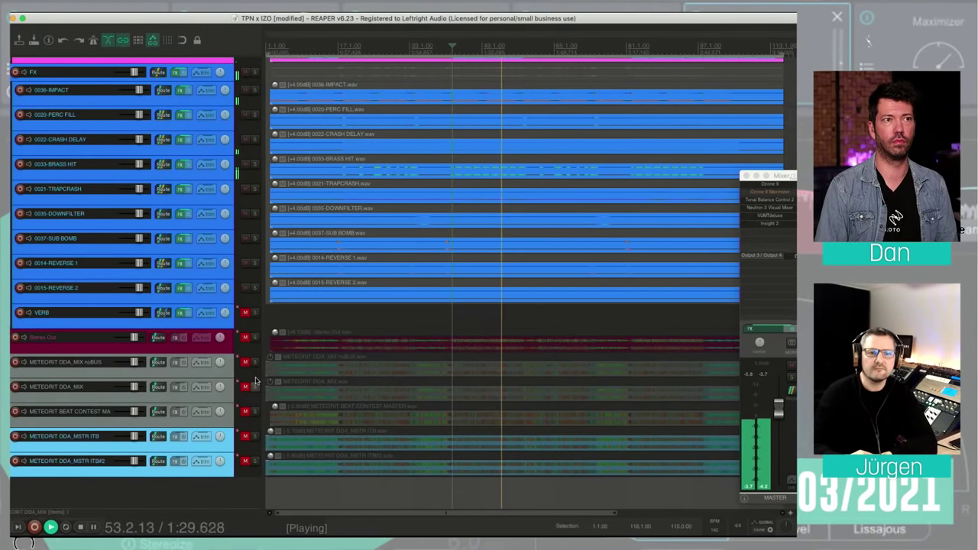
pyautogui.click(255, 385)
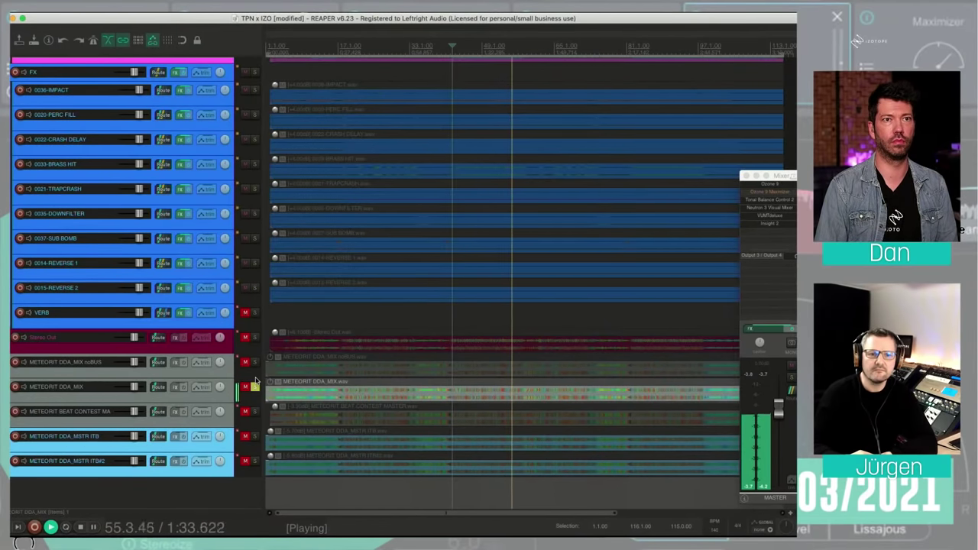
pyautogui.click(255, 384)
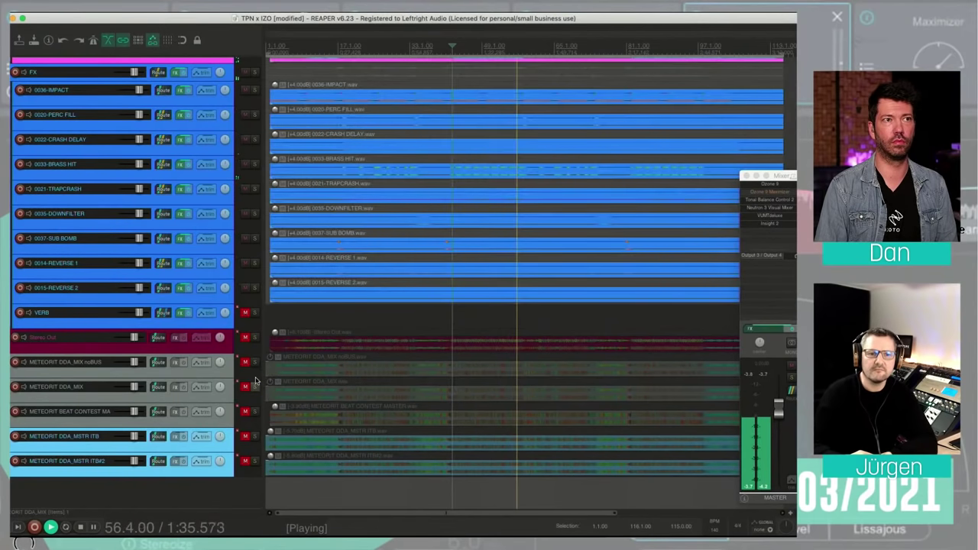
pyautogui.press('space')
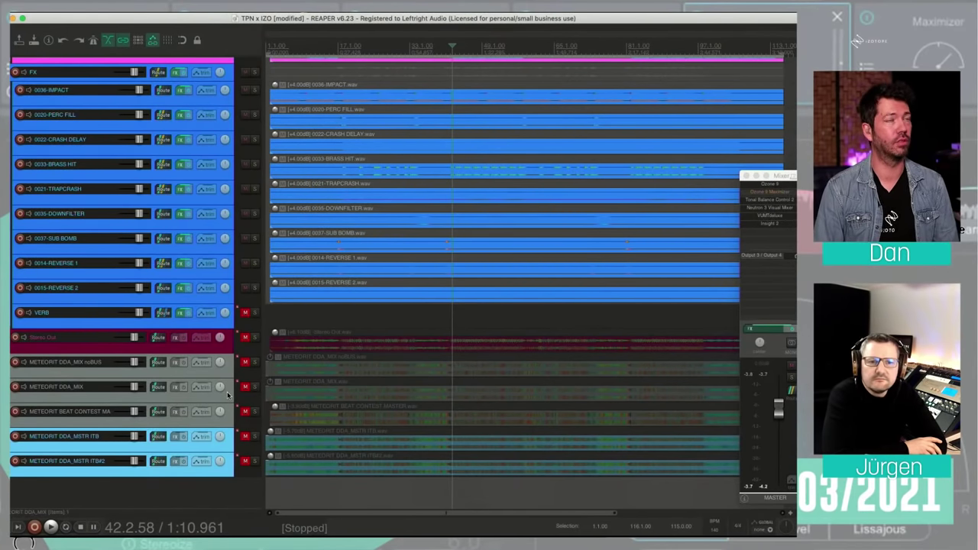
# Hide the Mixer, open Ozone 9 on the master track with its bypass off, and reactivate the master's Ozone 9 Maximizer.
pyautogui.scroll(15, 226, 394)
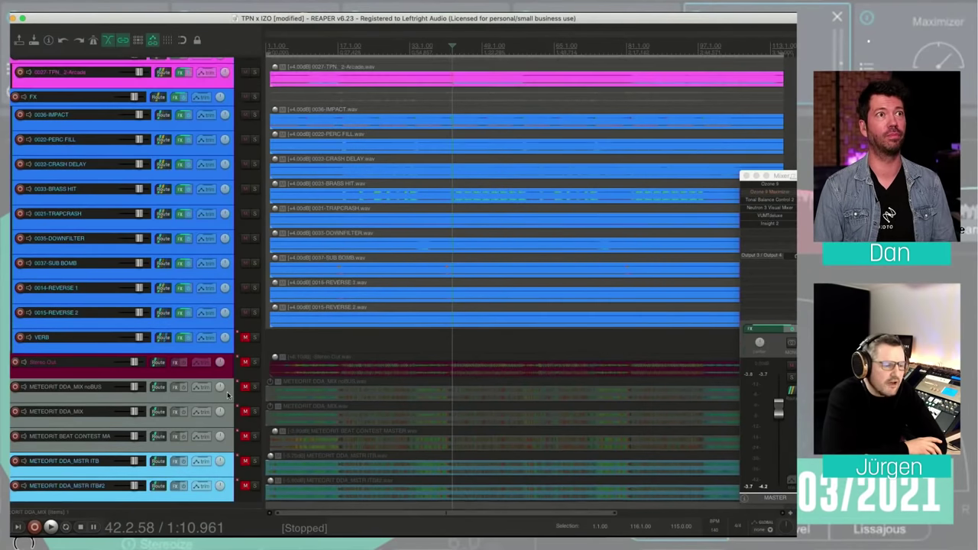
pyautogui.scroll(4, 227, 394)
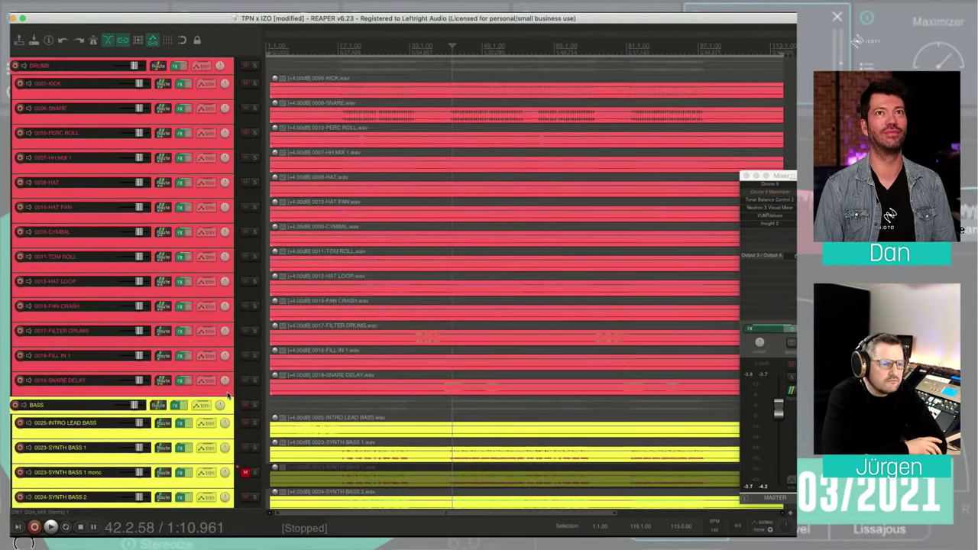
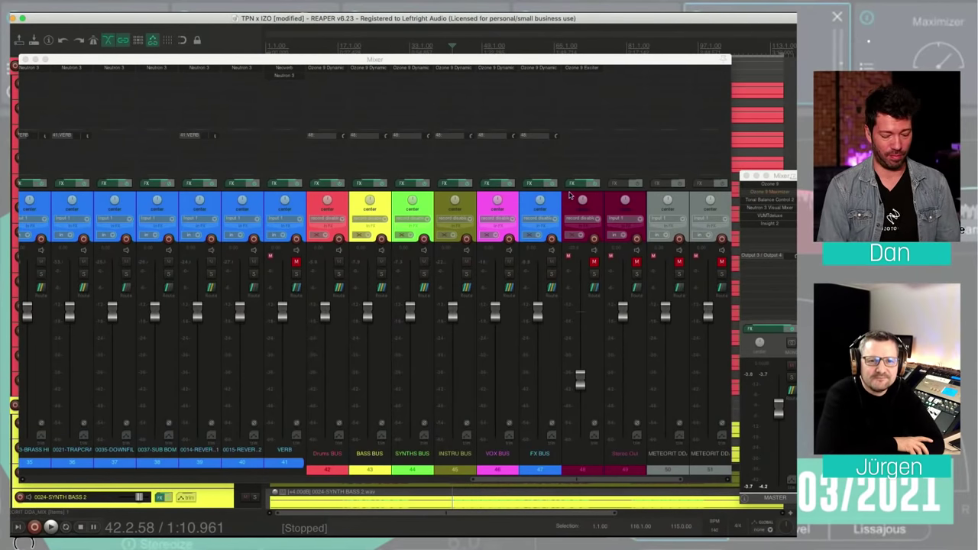
pyautogui.press('super+m')
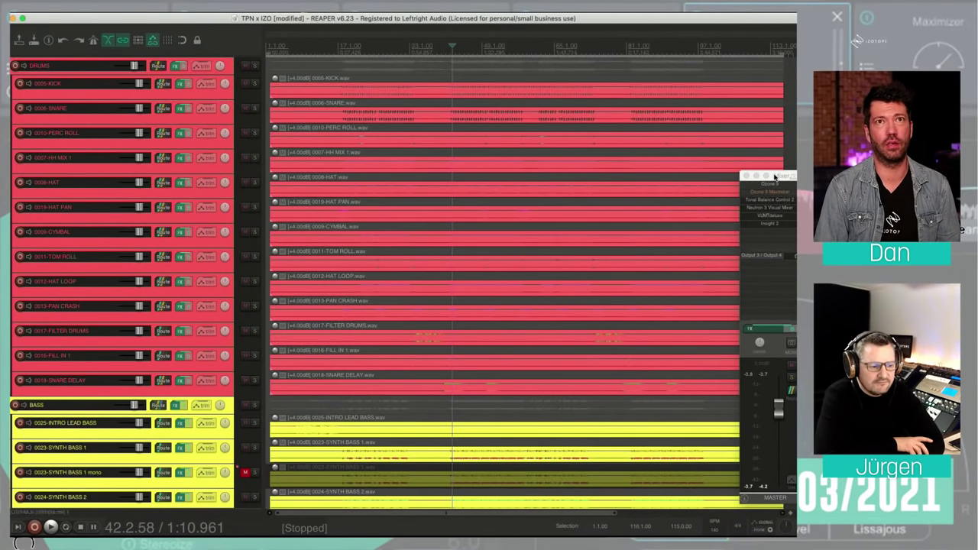
pyautogui.click(769, 185)
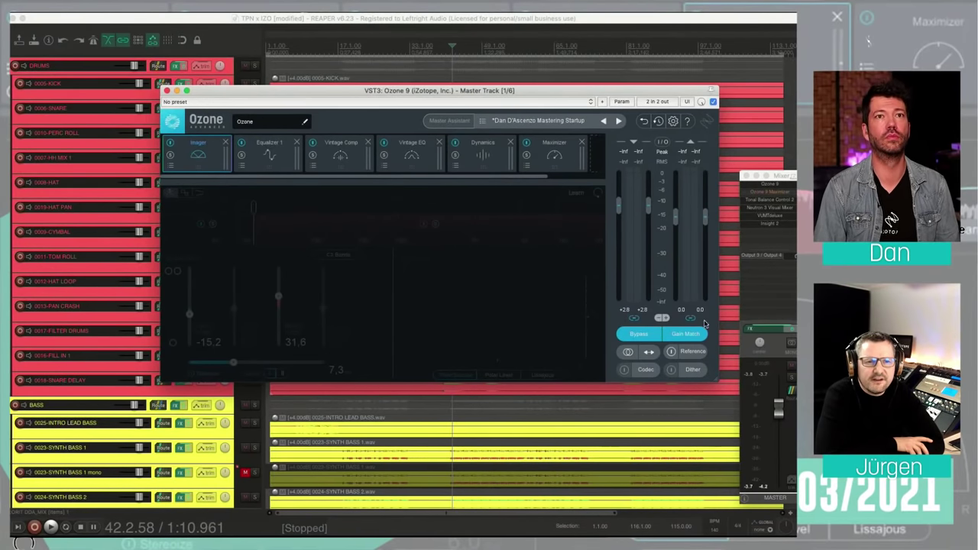
pyautogui.click(642, 332)
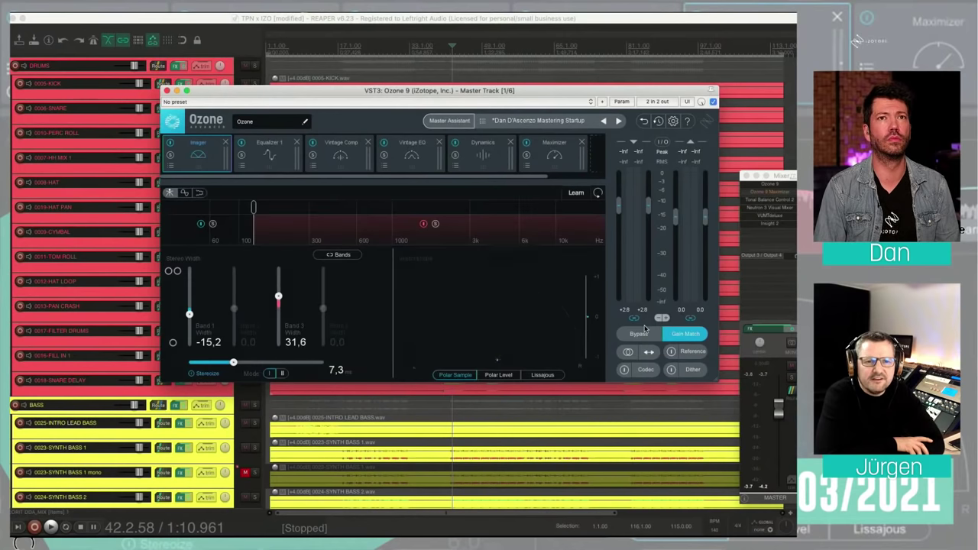
pyautogui.click(769, 186)
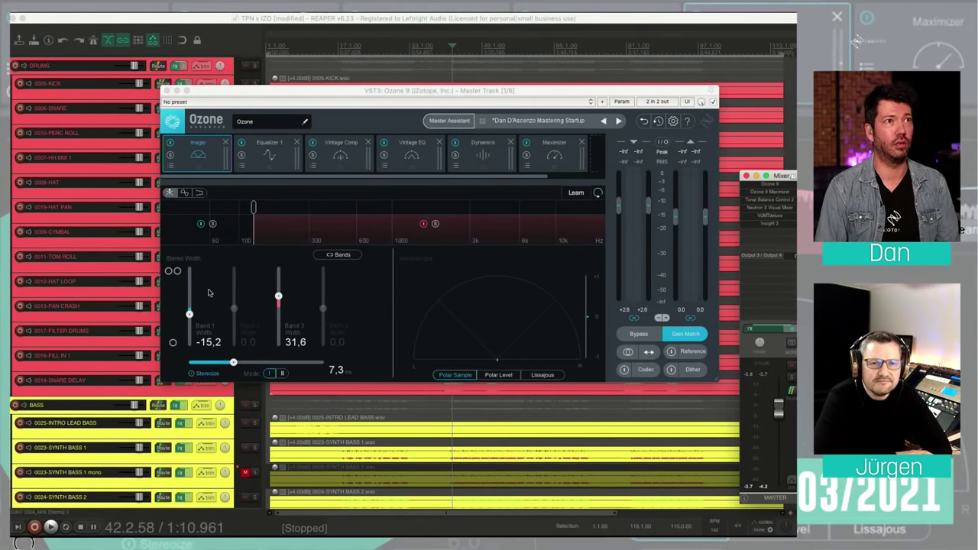
# Examine the master Ozone's Imager bands and the Ozone 9 Imager on 0023-SYNTH BASS 1, and close that track's FX window.
pyautogui.click(236, 224)
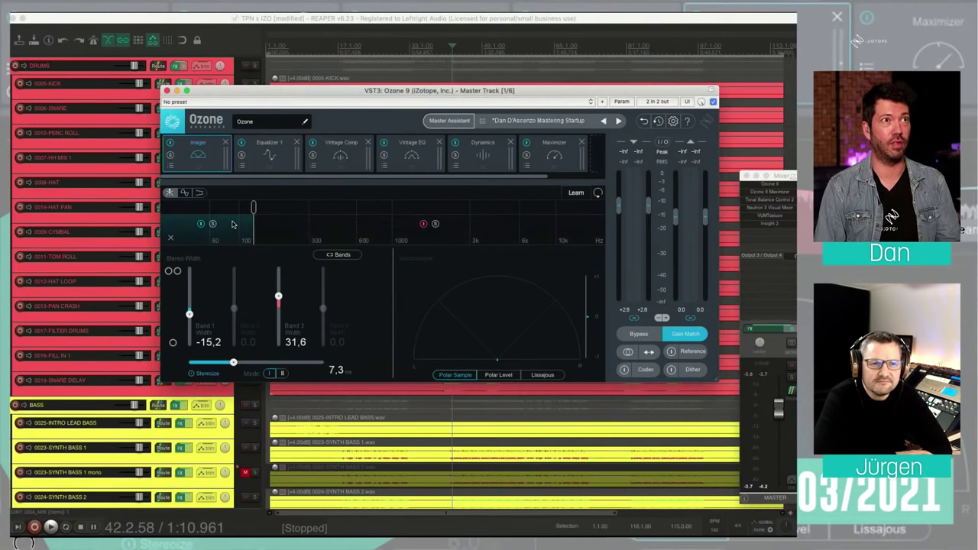
pyautogui.click(270, 224)
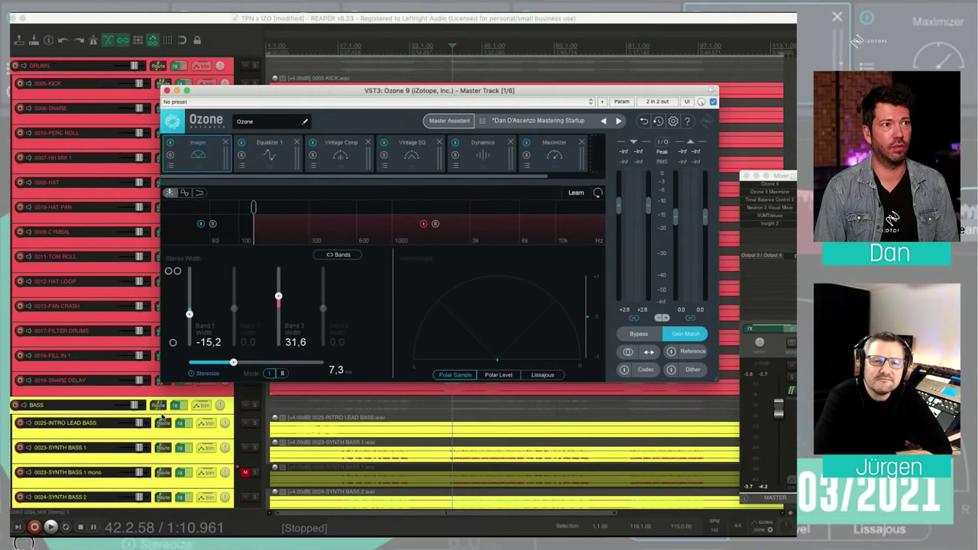
pyautogui.click(182, 447)
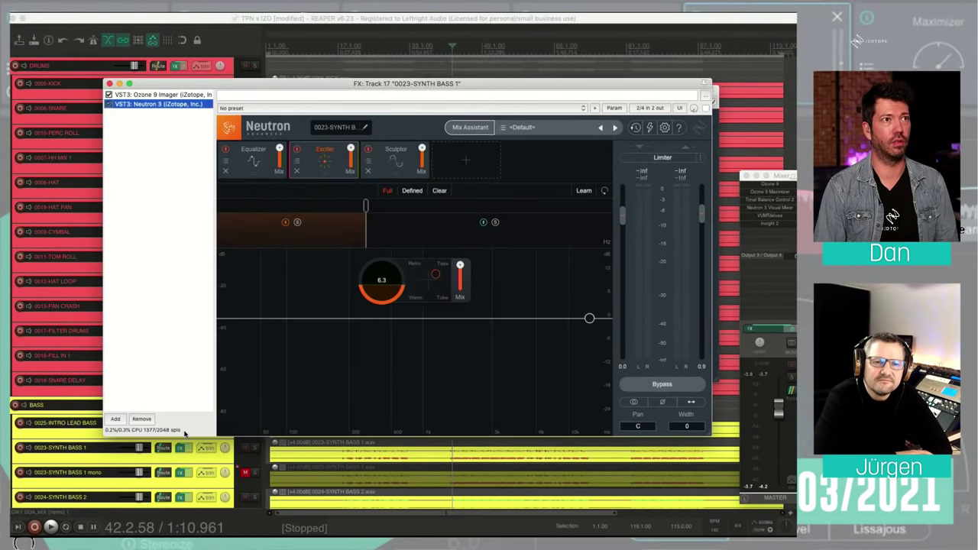
pyautogui.click(181, 93)
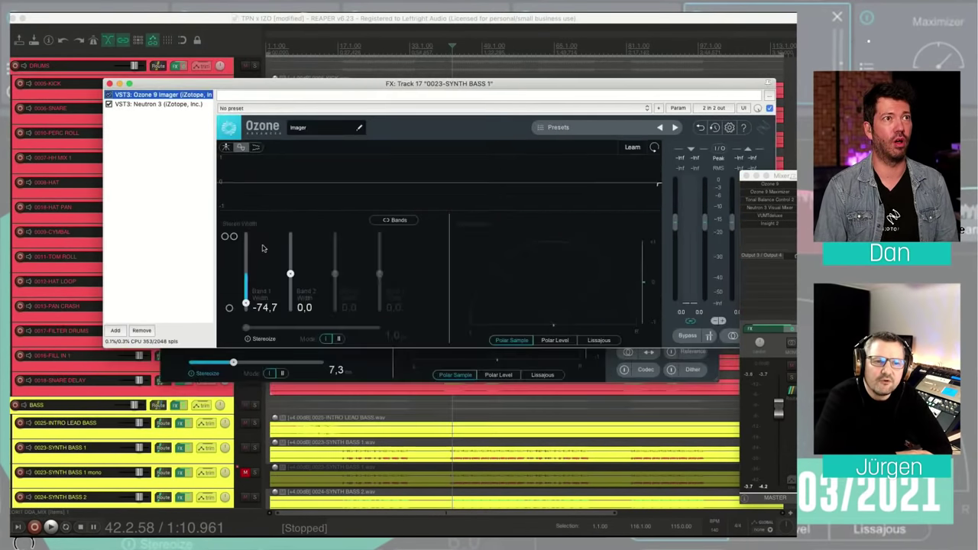
pyautogui.click(109, 81)
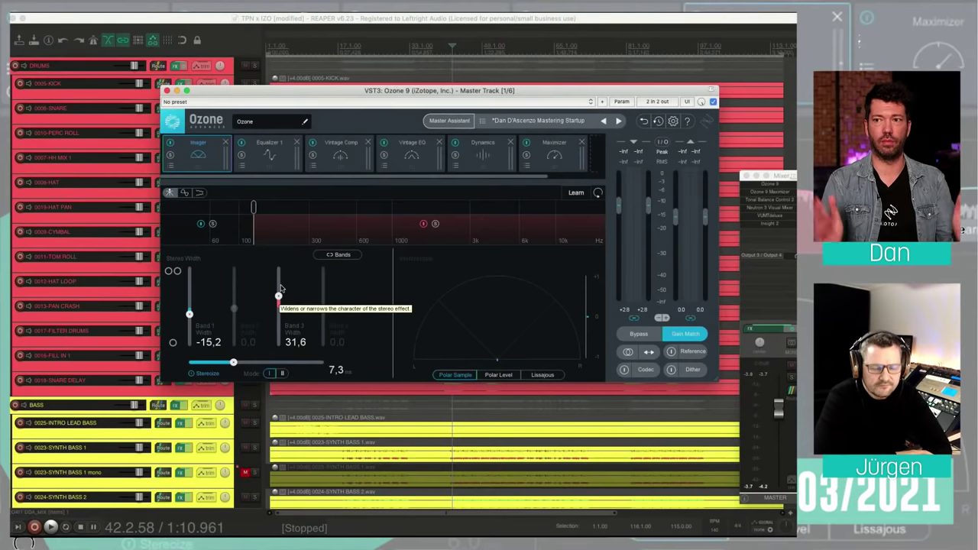
# Compare the Mid and Side curves of Equalizer 1 in the master's Ozone 9.
pyautogui.click(283, 150)
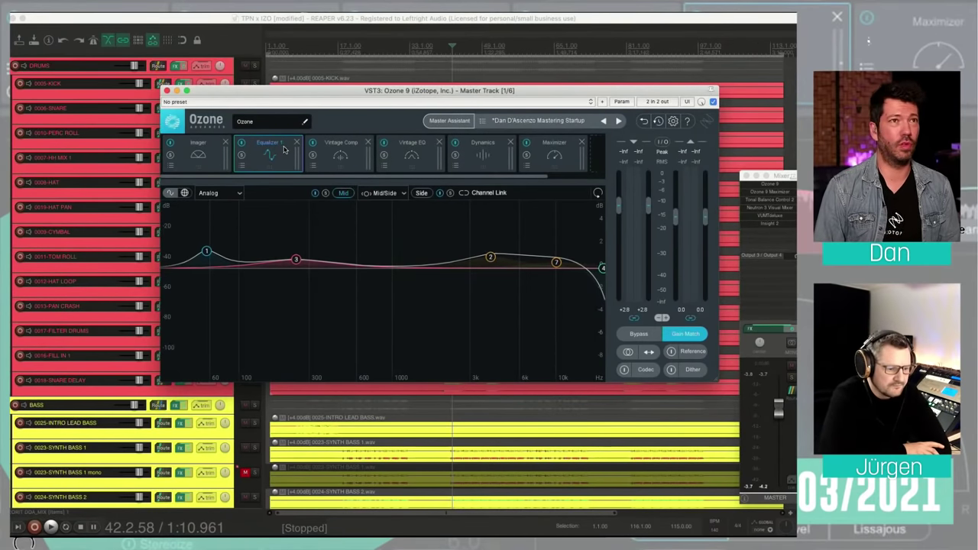
pyautogui.click(421, 191)
pyautogui.click(344, 192)
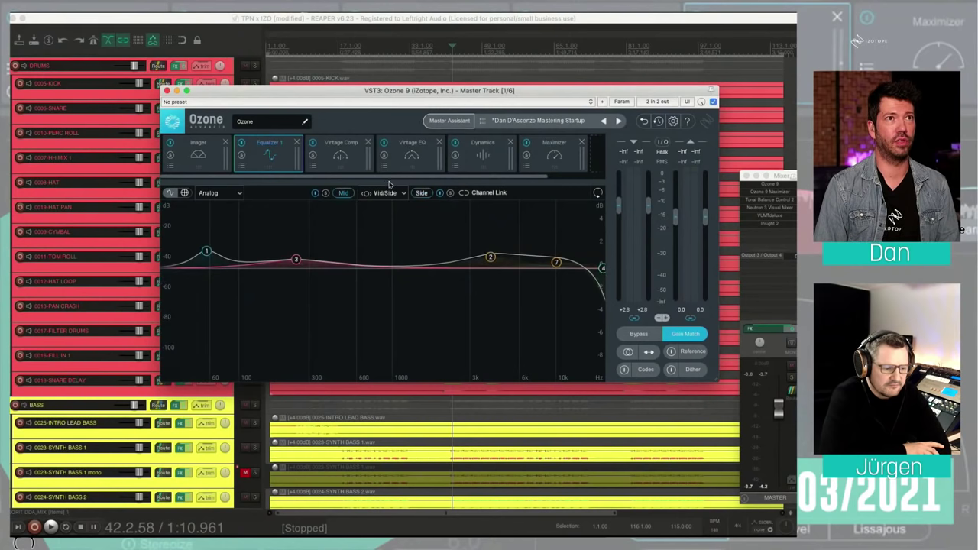
pyautogui.click(420, 191)
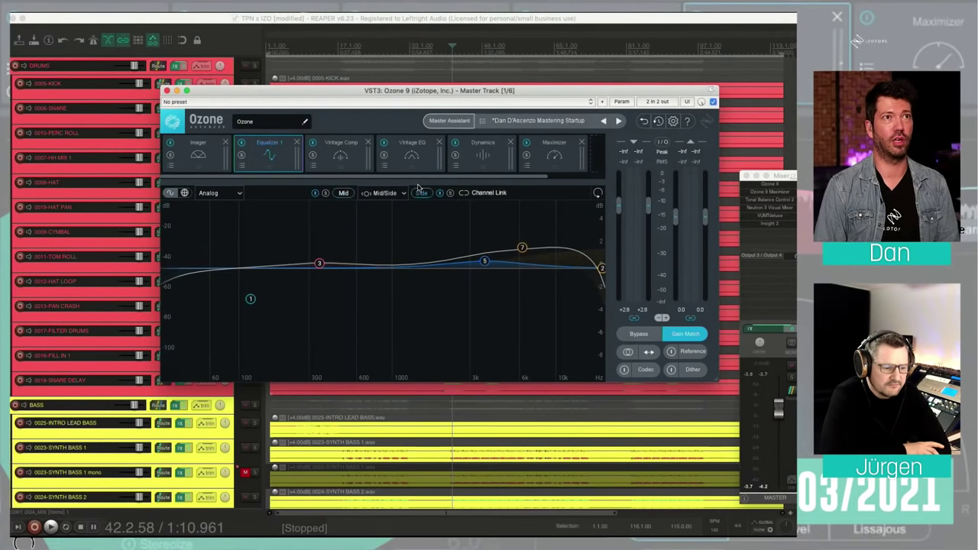
pyautogui.click(348, 191)
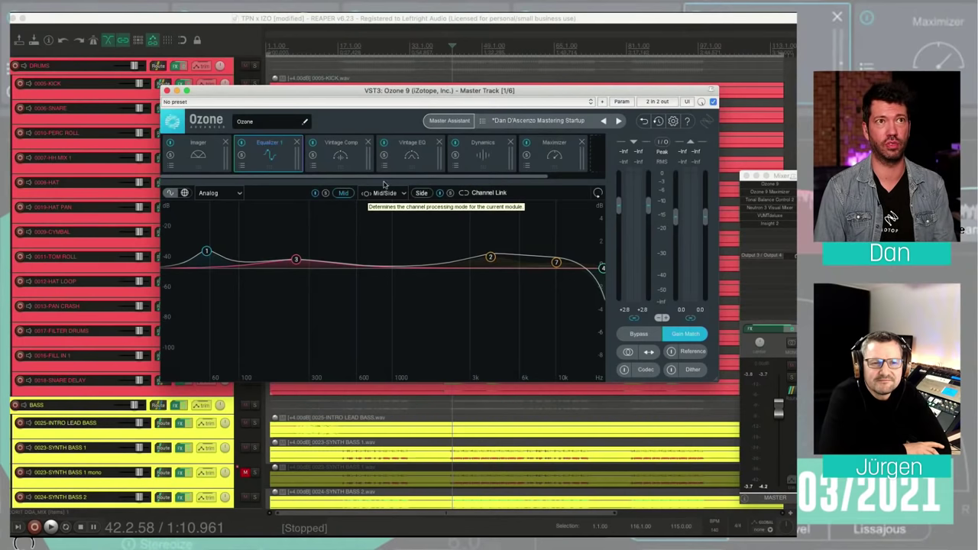
pyautogui.click(420, 188)
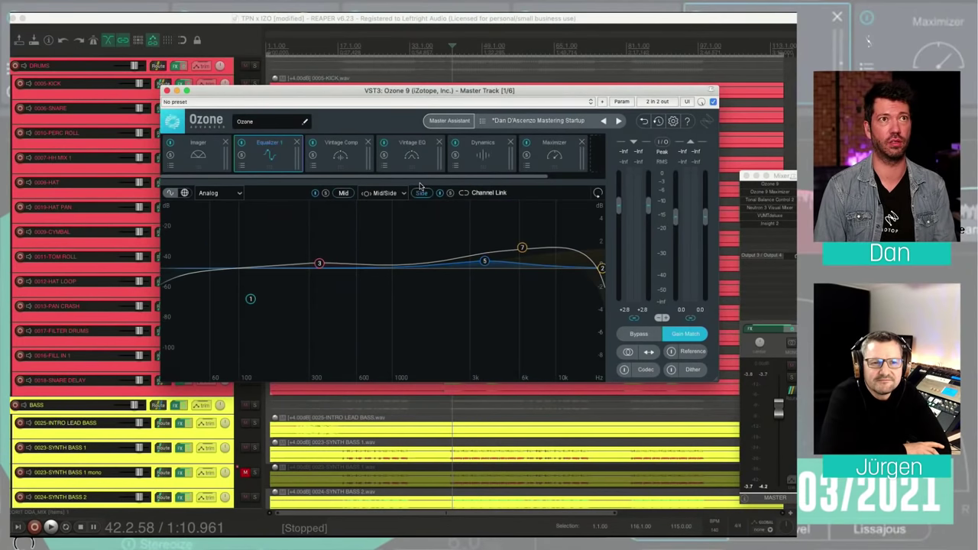
# Show Equalizer 1's Mid curve and adjust its low bell filter 1 to 58 Hz with 1.4 dB gain.
pyautogui.click(347, 190)
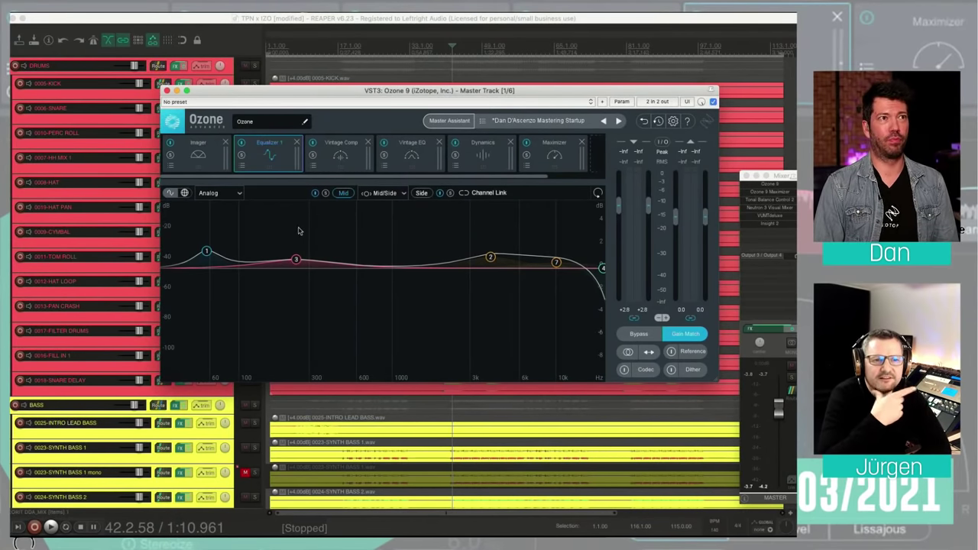
pyautogui.click(207, 249)
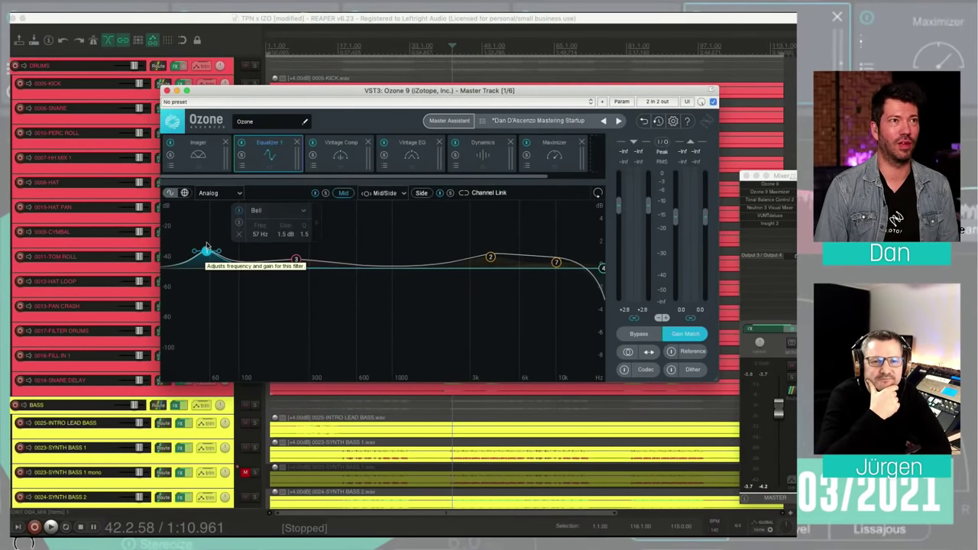
pyautogui.moveTo(207, 246); pyautogui.dragTo(207, 246)
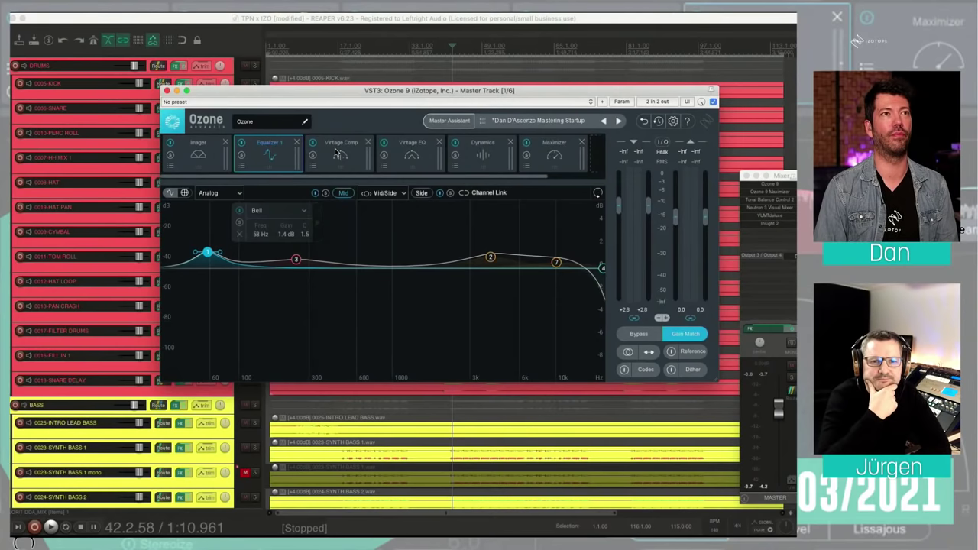
# Open the Vintage Comp, try it ahead of Equalizer 1 in the module chain, and move it back behind the equalizer.
pyautogui.click(337, 153)
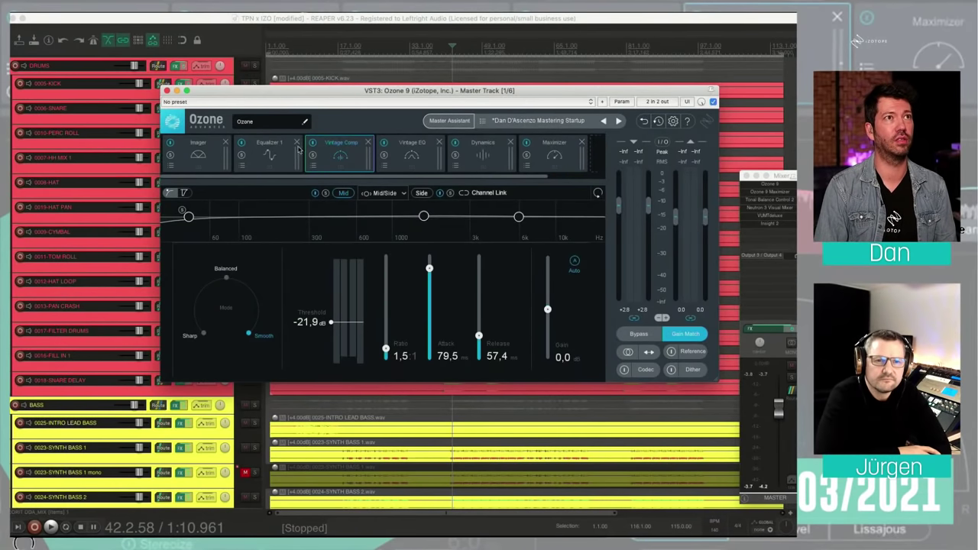
pyautogui.moveTo(333, 145); pyautogui.dragTo(288, 149)
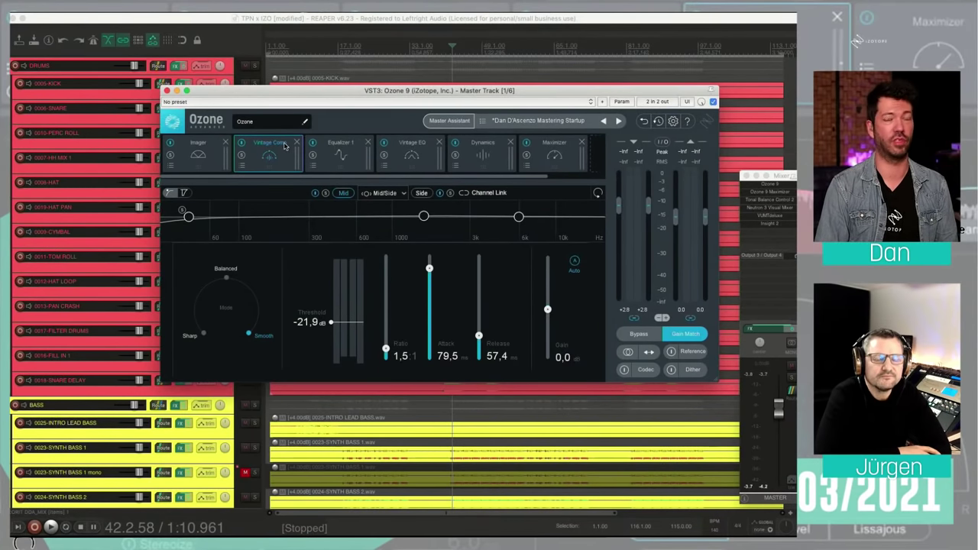
pyautogui.moveTo(284, 145); pyautogui.dragTo(341, 145)
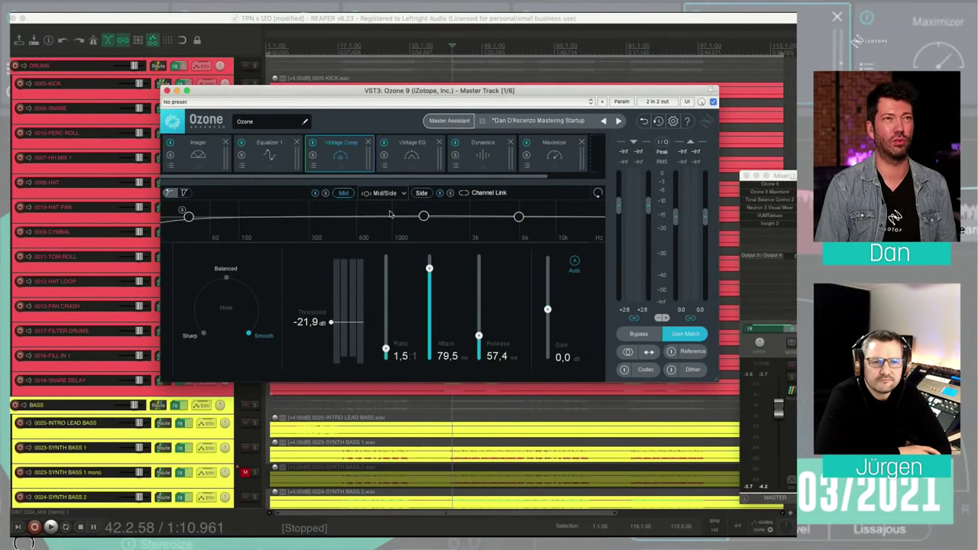
# Compare the Side and Mid settings of the Vintage Comp in the master's Ozone 9.
pyautogui.click(422, 192)
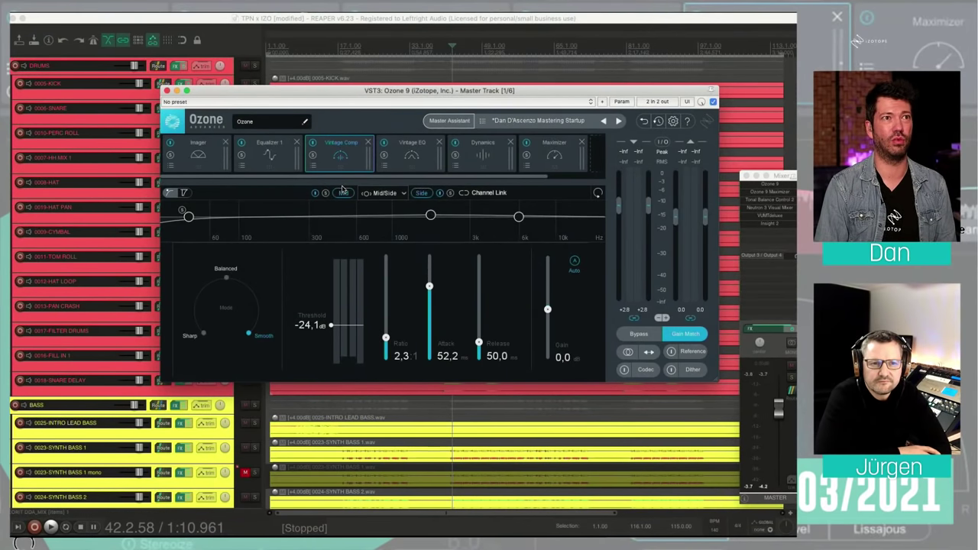
pyautogui.click(344, 192)
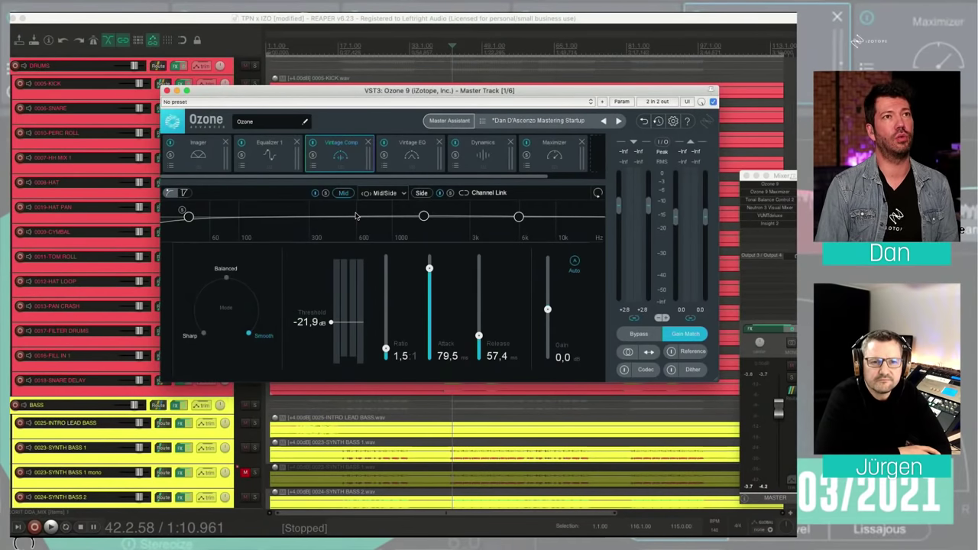
# Open the Vintage EQ and set its 12k High Boost to 3.4 dB.
pyautogui.click(402, 144)
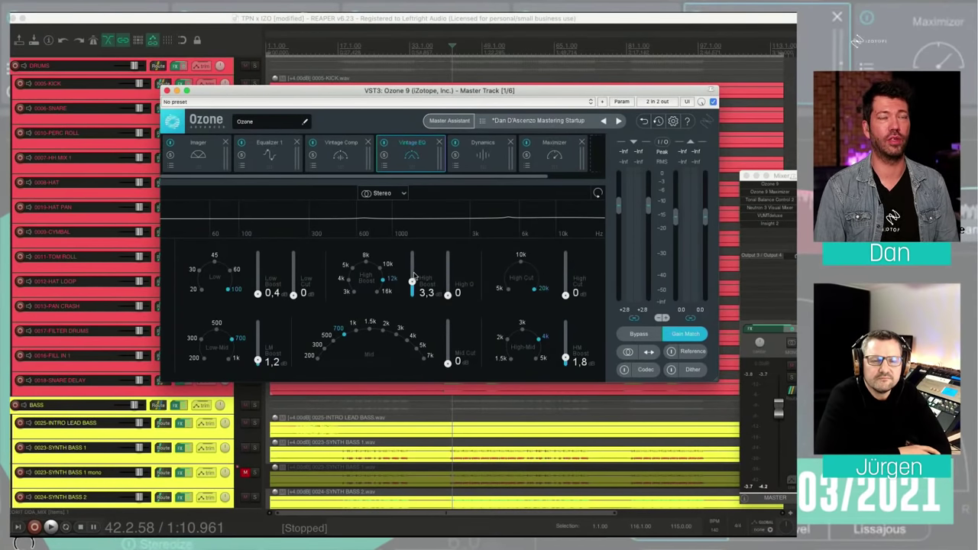
pyautogui.moveTo(414, 275); pyautogui.dragTo(417, 282)
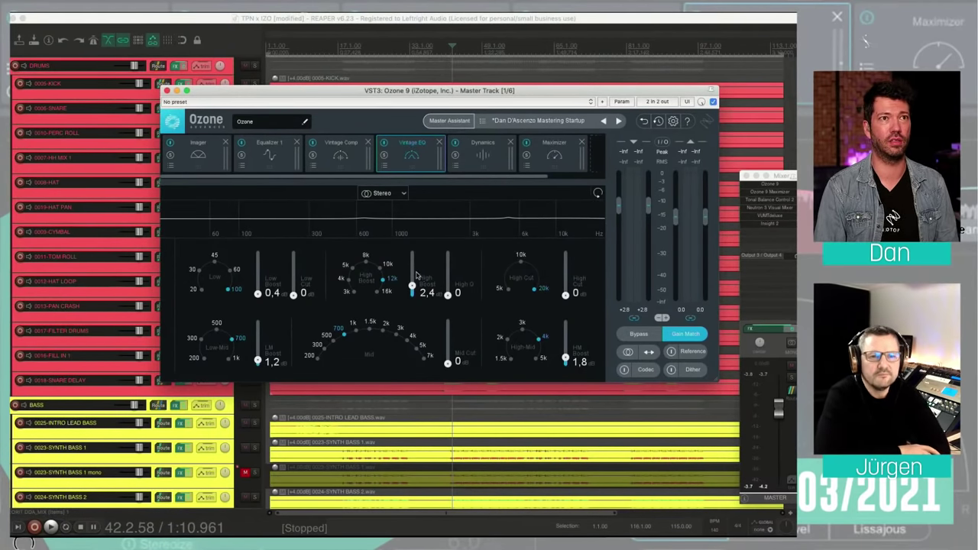
pyautogui.moveTo(413, 287)
pyautogui.mouseDown()
pyautogui.moveTo(418, 264)
pyautogui.moveTo(418, 276)
pyautogui.mouseUp()
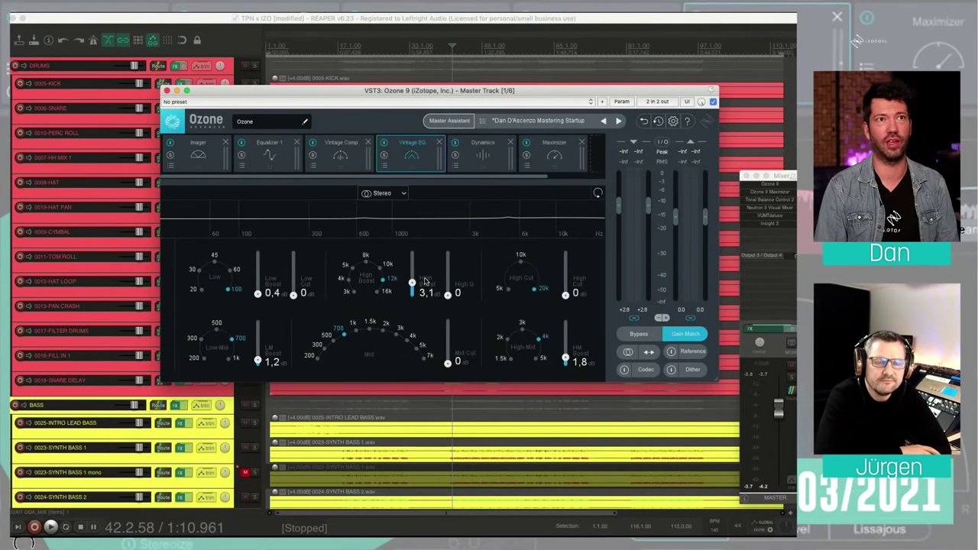
pyautogui.scroll(1, 417, 277)
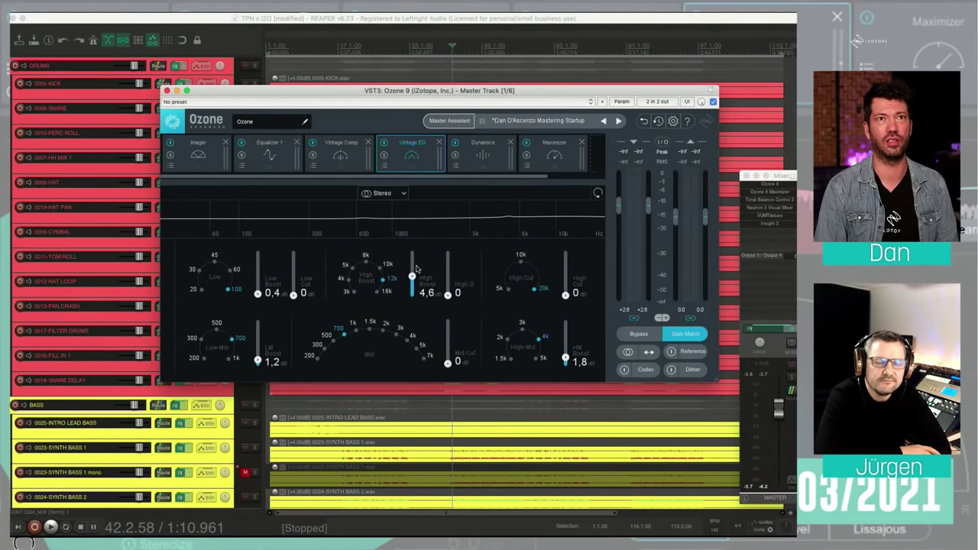
pyautogui.scroll(2, 417, 277)
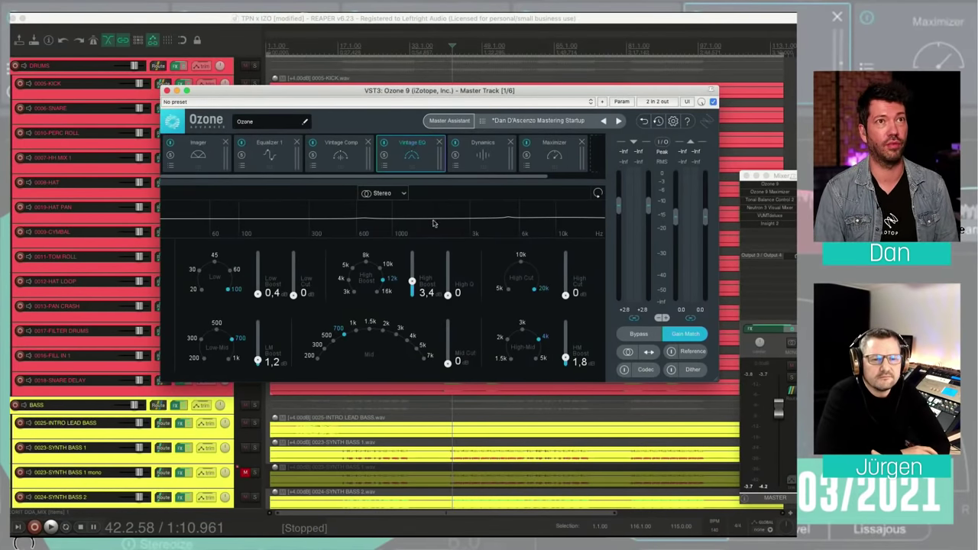
# Examine the Dynamics module alongside the Vintage EQ, and play the mix briefly to watch the Dynamics compression.
pyautogui.click(484, 156)
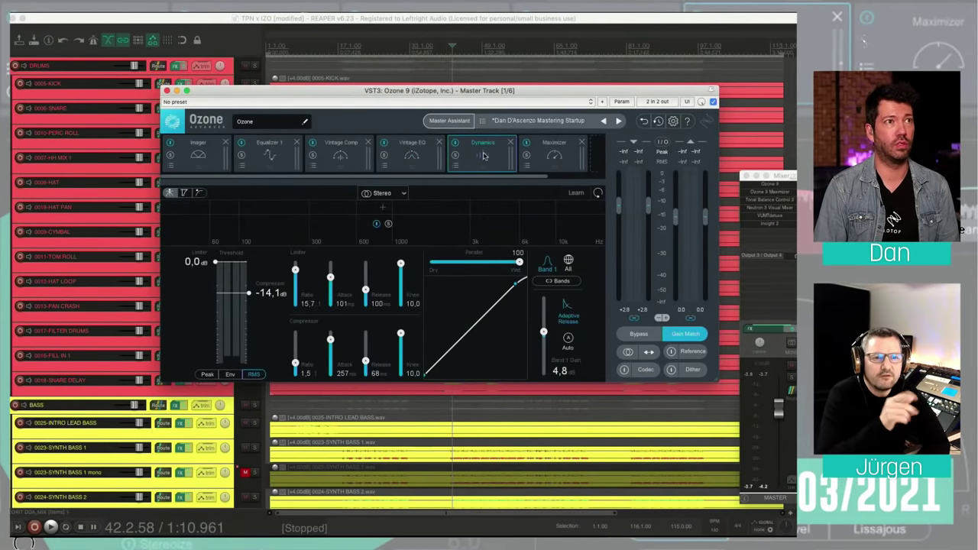
pyautogui.click(420, 152)
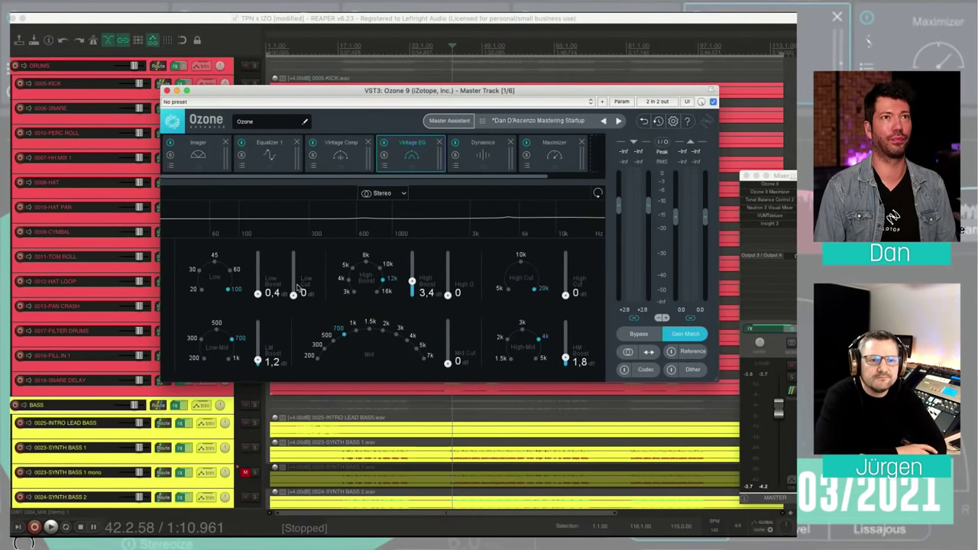
pyautogui.click(476, 150)
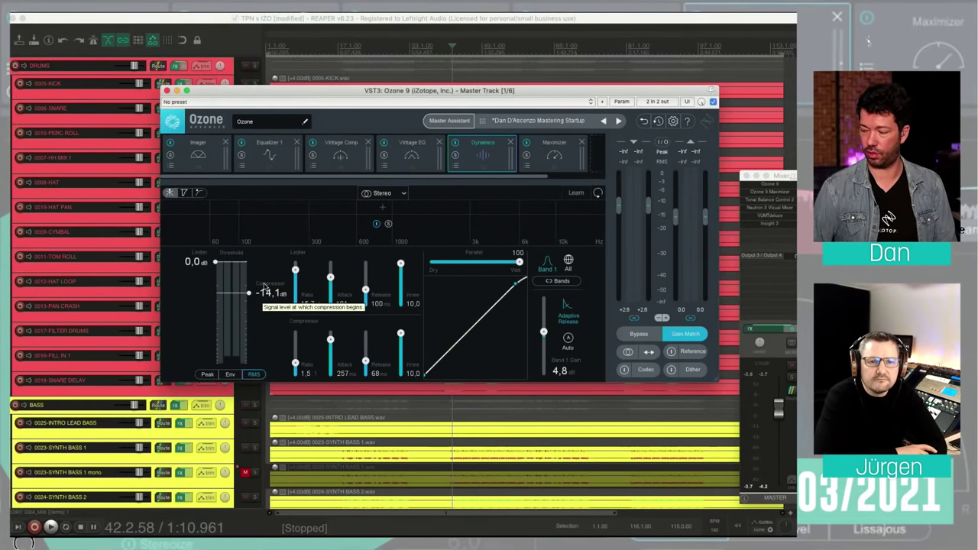
pyautogui.press('space')
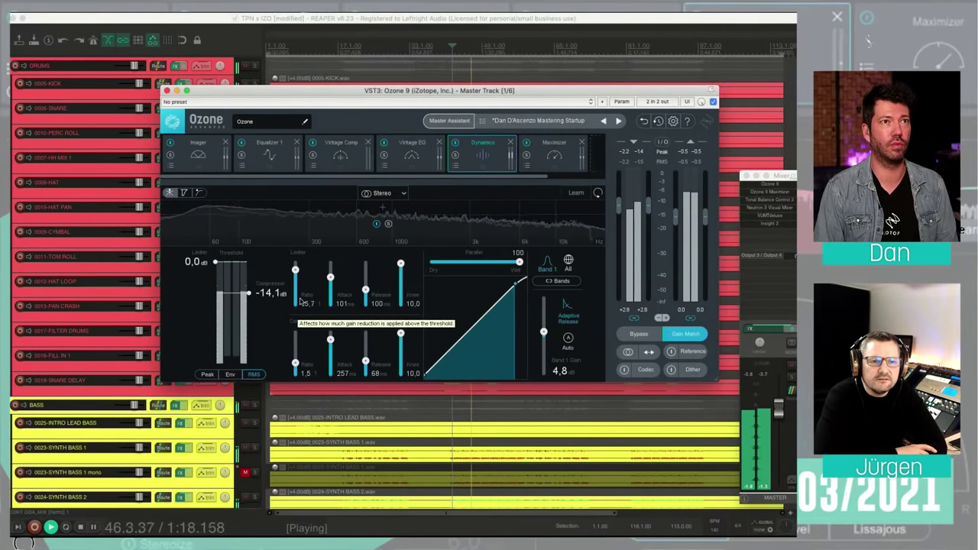
pyautogui.press('space')
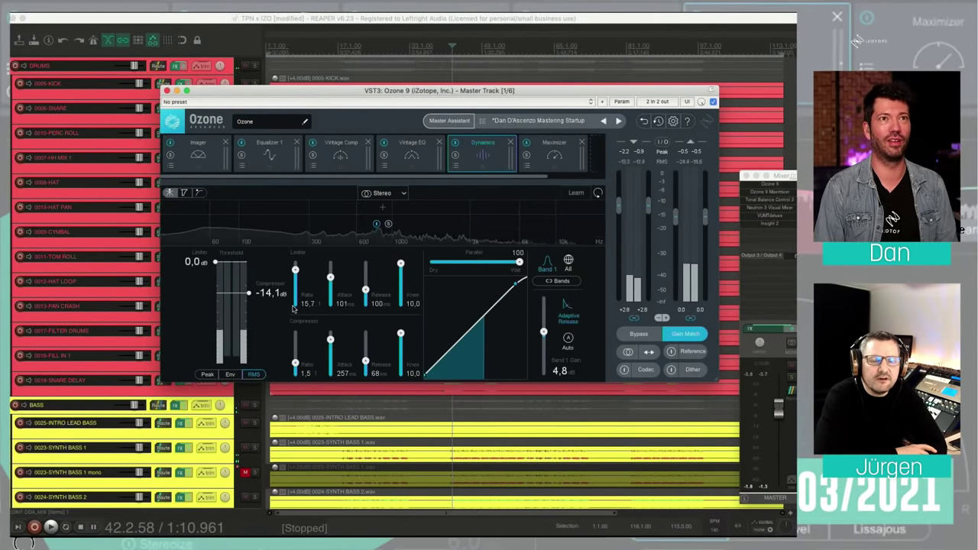
# Play the mix briefly while viewing the Vintage Comp's metering, and stop playback.
pyautogui.click(341, 154)
pyautogui.press('space')
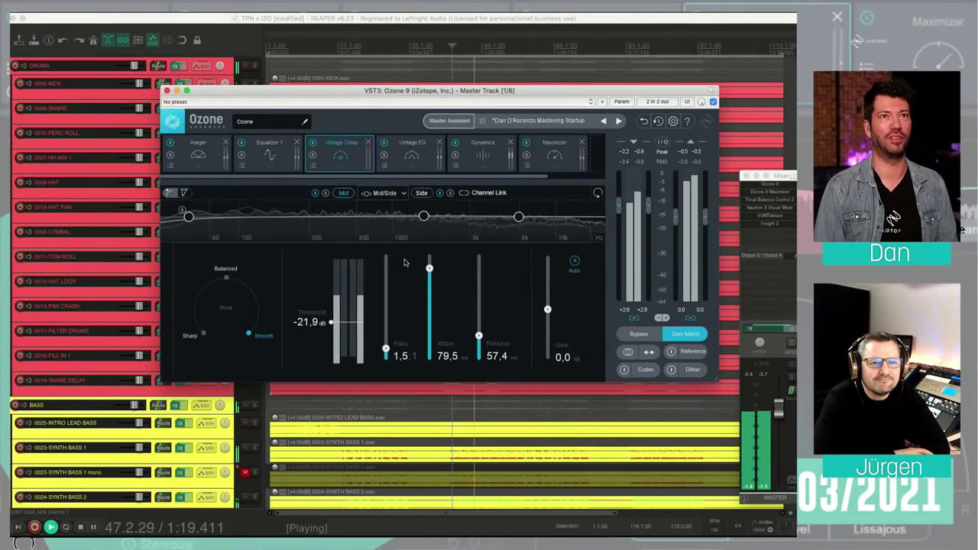
pyautogui.press('space')
# Compare Ozone 9's Maximizer module with the separate Ozone 9 Maximizer plug-in on the master track, and close the separate plug-in.
pyautogui.click(554, 150)
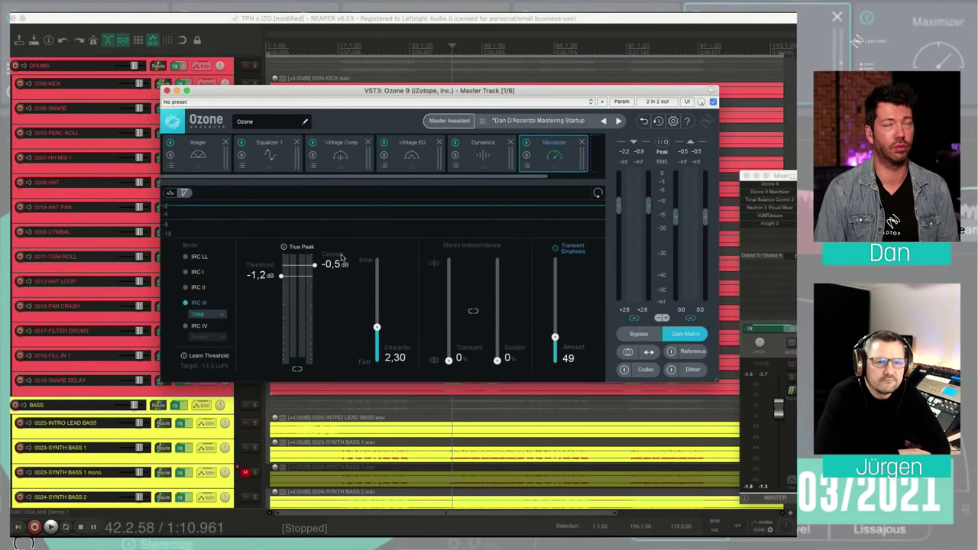
pyautogui.click(768, 191)
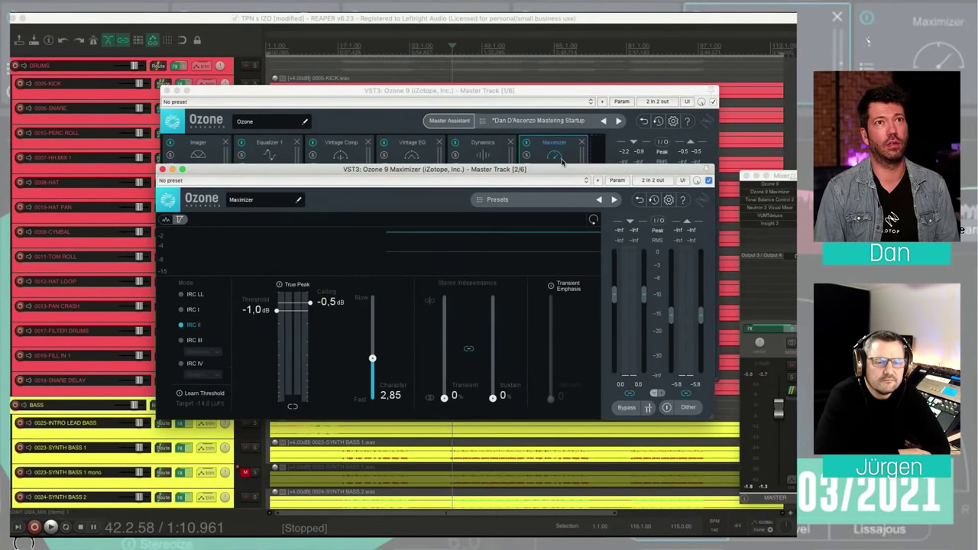
pyautogui.moveTo(563, 162); pyautogui.dragTo(579, 189)
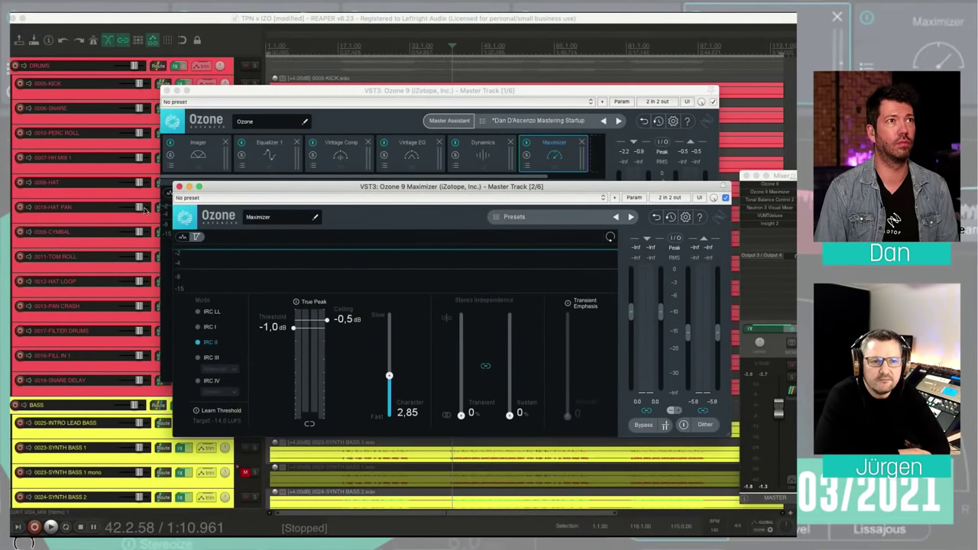
pyautogui.click(179, 185)
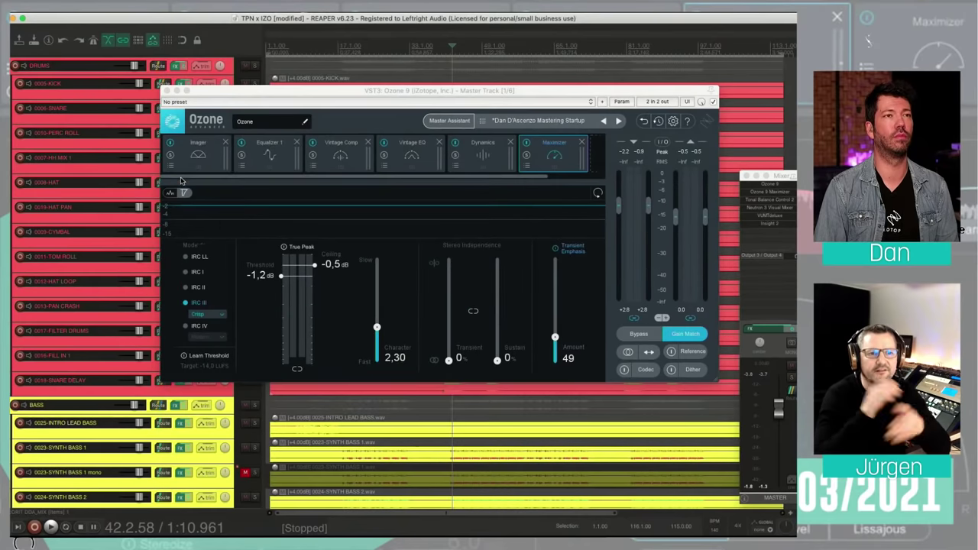
# Set the Ozone 9 Maximizer module's ceiling to -0.4 dB, and recheck the separate Ozone 9 Maximizer plug-in.
pyautogui.moveTo(336, 255); pyautogui.dragTo(338, 288)
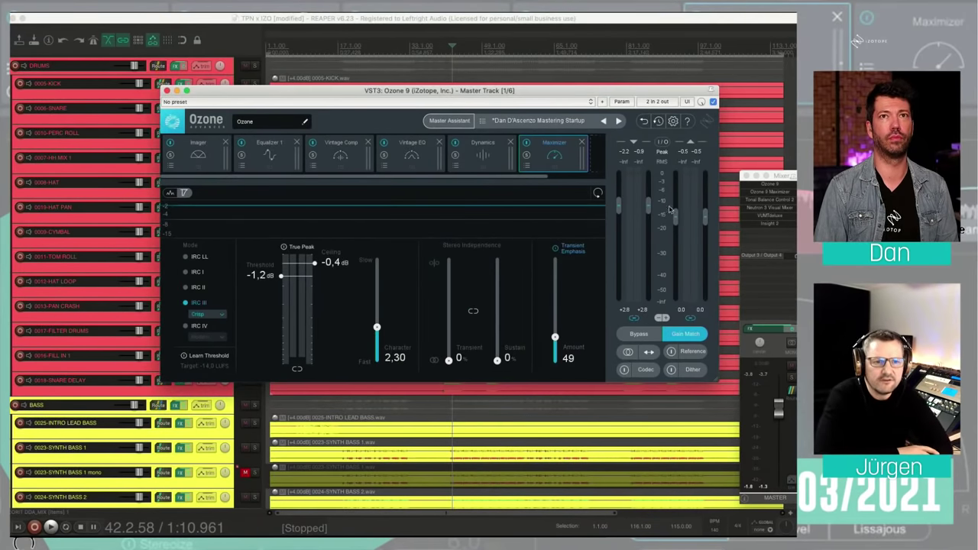
pyautogui.click(760, 185)
pyautogui.click(764, 191)
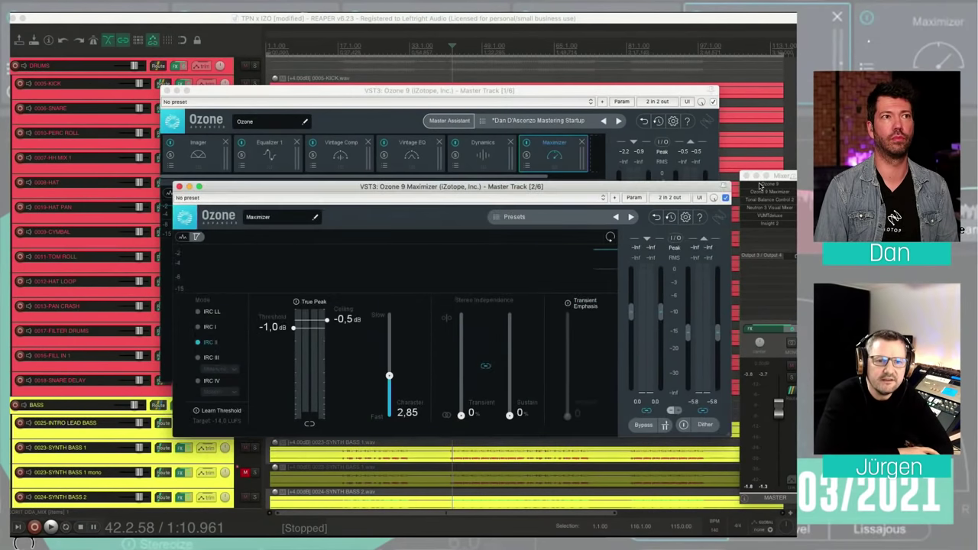
pyautogui.click(179, 186)
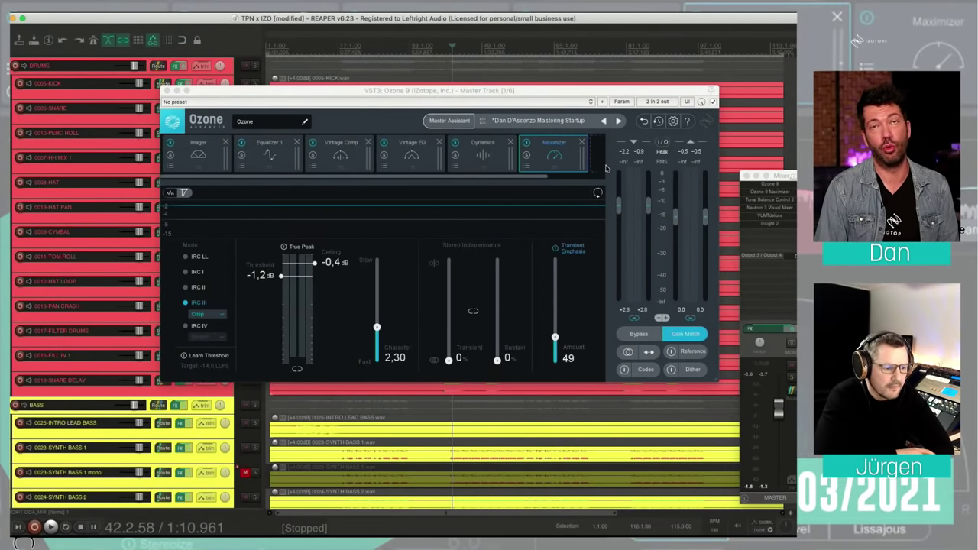
pyautogui.click(549, 87)
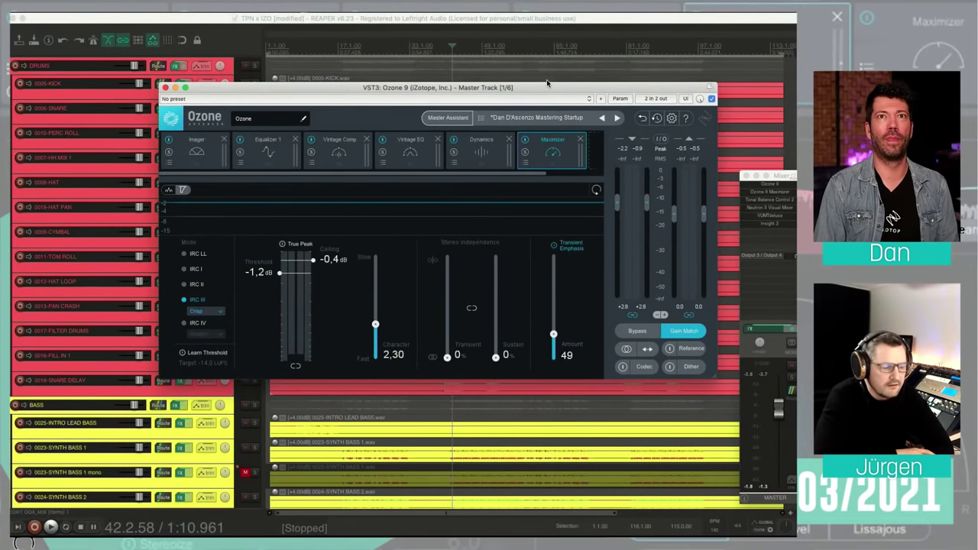
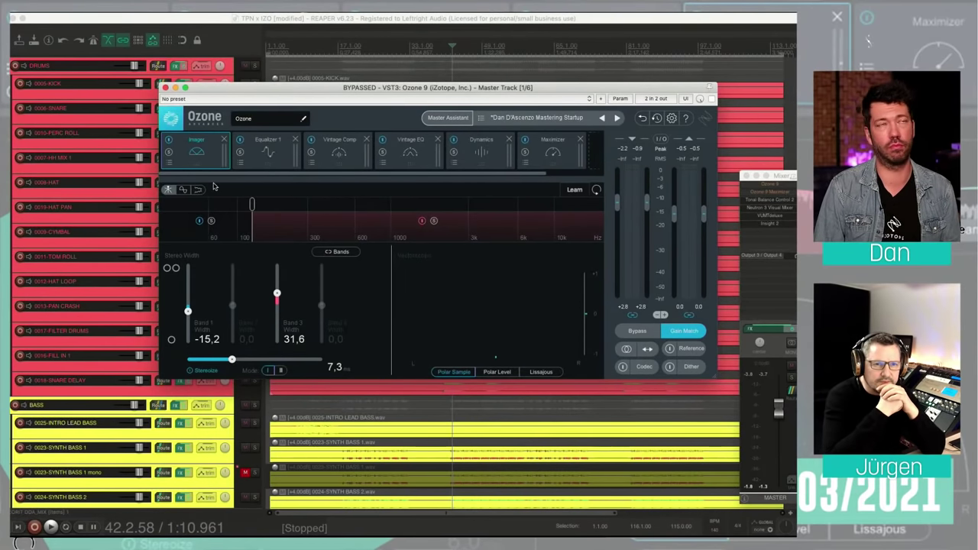
# Try the Imager behind Equalizer 1 in the module chain, viewing both modules, and move it back to first place.
pyautogui.moveTo(206, 157); pyautogui.dragTo(283, 150)
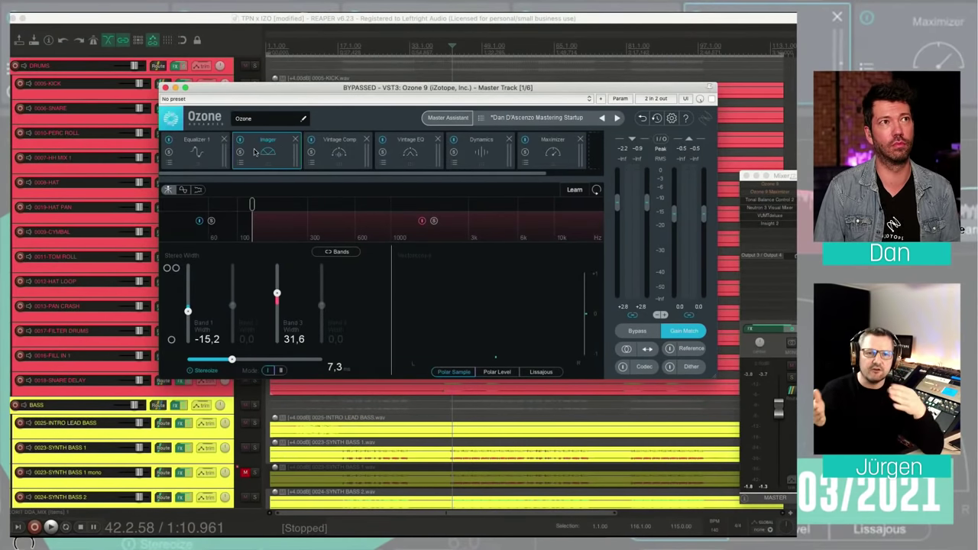
pyautogui.click(209, 151)
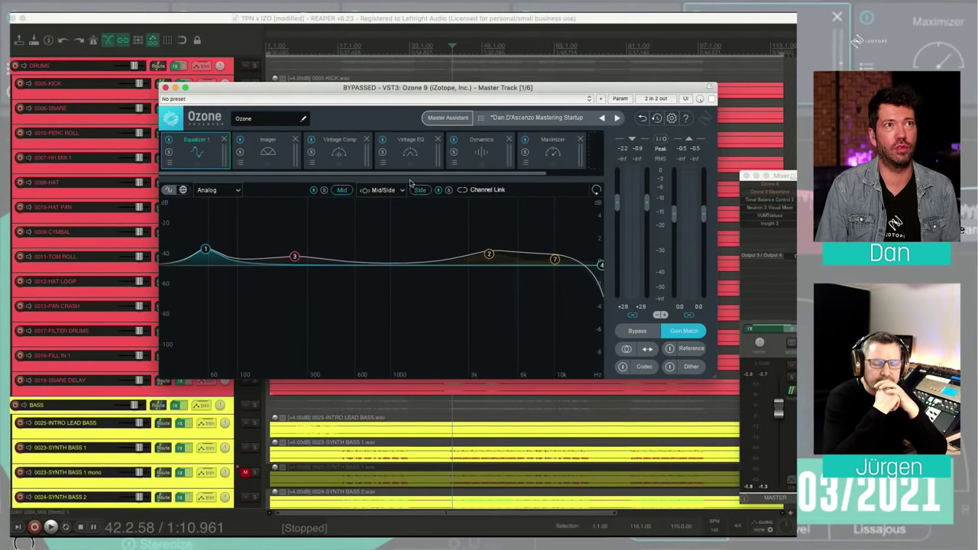
pyautogui.click(282, 150)
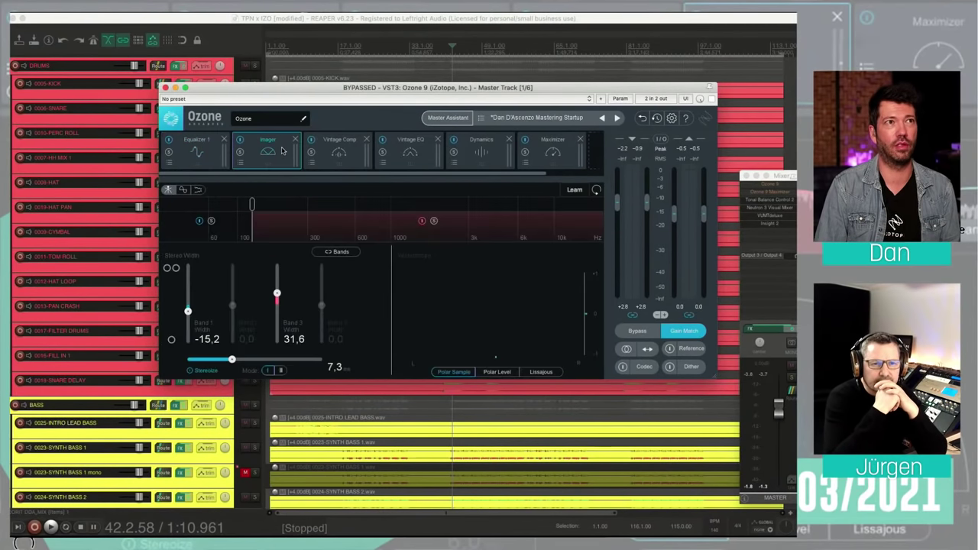
pyautogui.click(210, 152)
pyautogui.moveTo(282, 150); pyautogui.dragTo(230, 147)
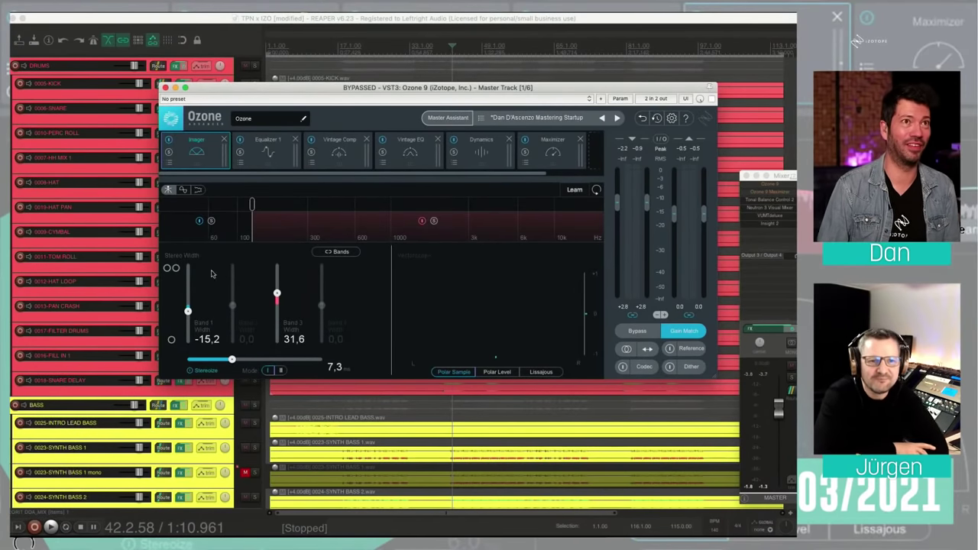
# Close the master's Ozone 9 window and solo the METEORIT BEAT CONTEST MASTER track.
pyautogui.click(165, 87)
pyautogui.scroll(-10, 181, 233)
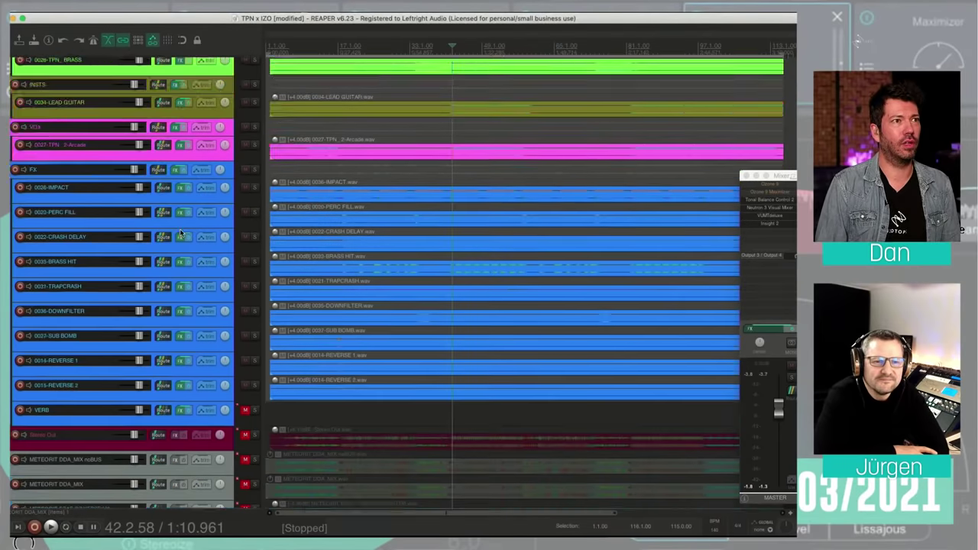
pyautogui.scroll(-4, 183, 237)
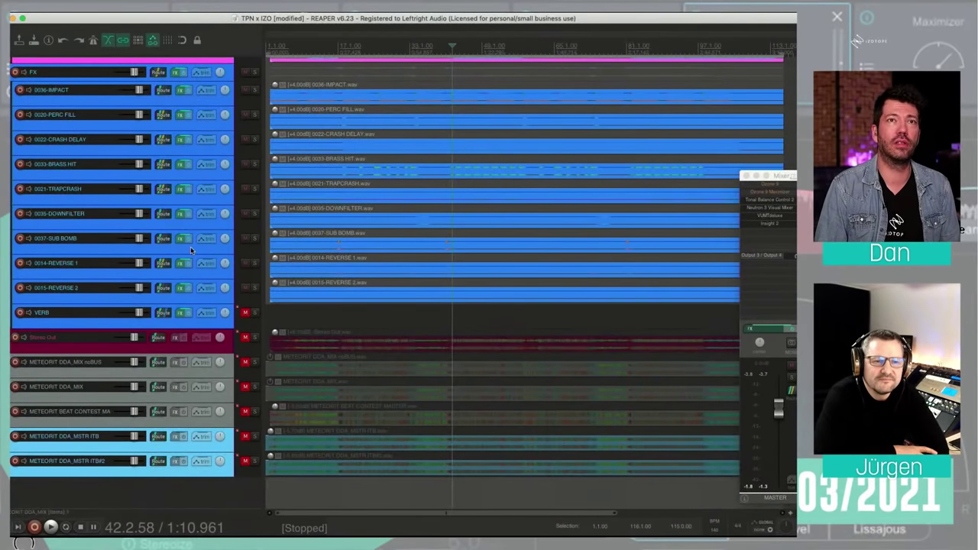
pyautogui.click(209, 418)
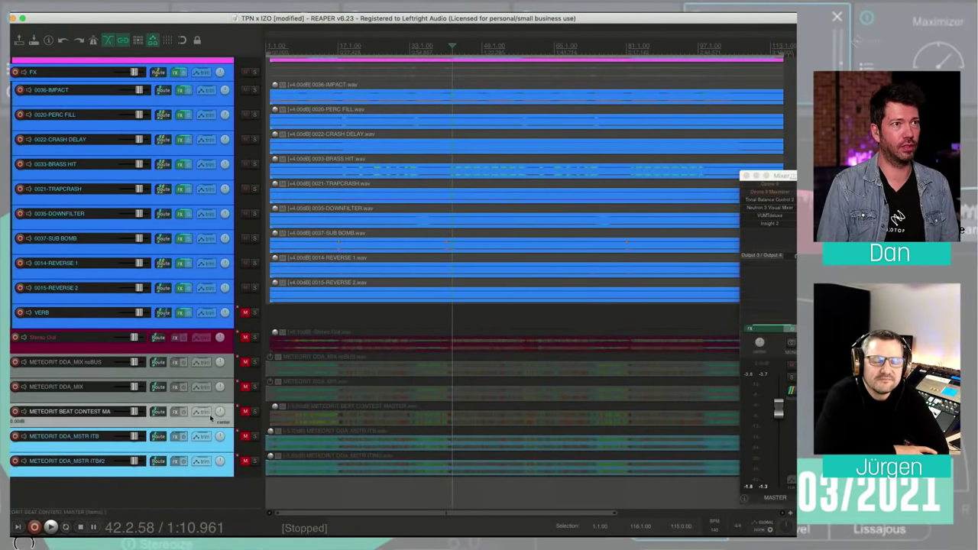
pyautogui.click(255, 411)
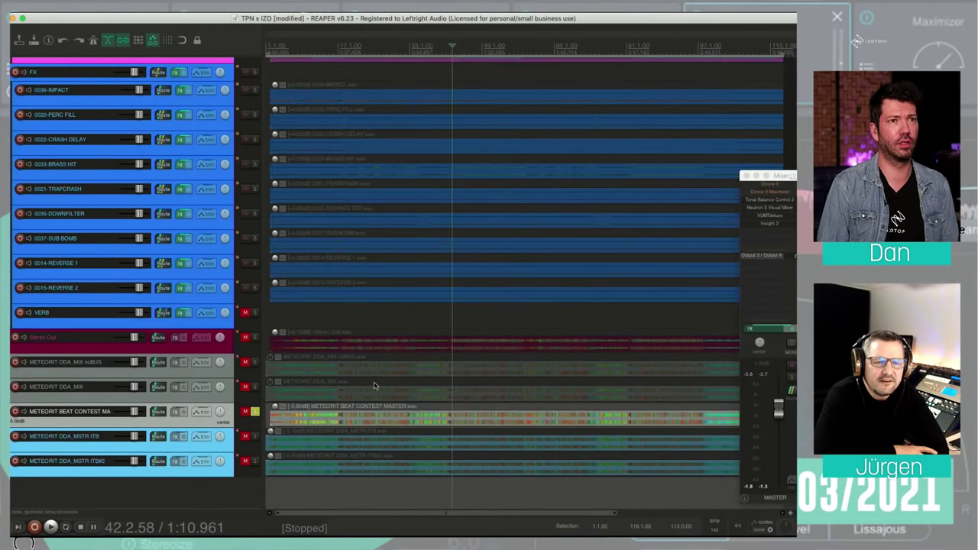
# Play the soloed METEORIT BEAT CONTEST MASTER from near the beginning of the song, and stop playback.
pyautogui.click(433, 400)
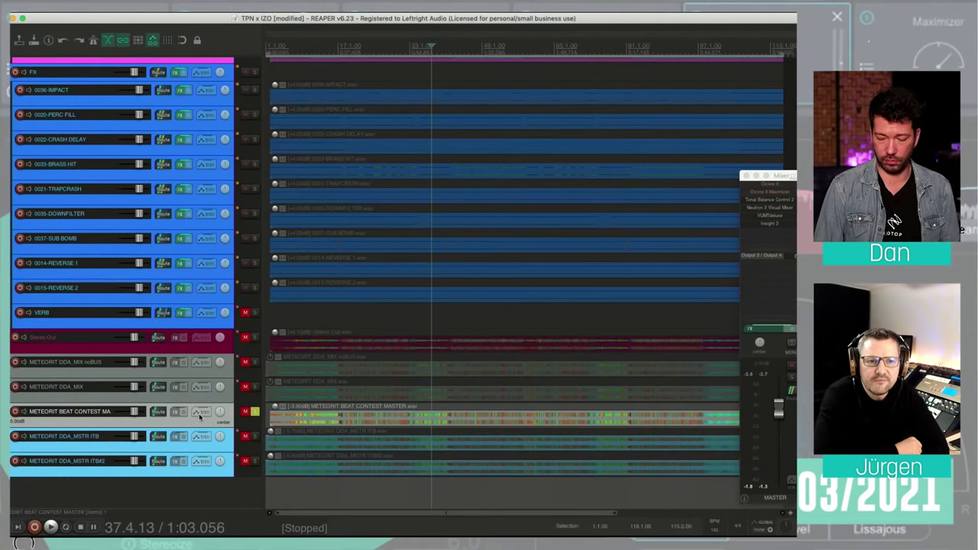
pyautogui.click(268, 400)
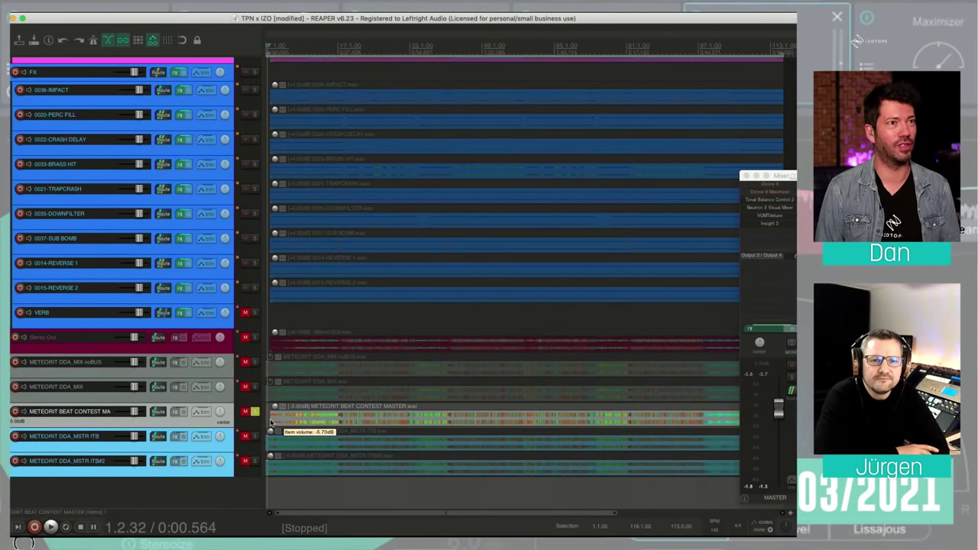
pyautogui.press('space')
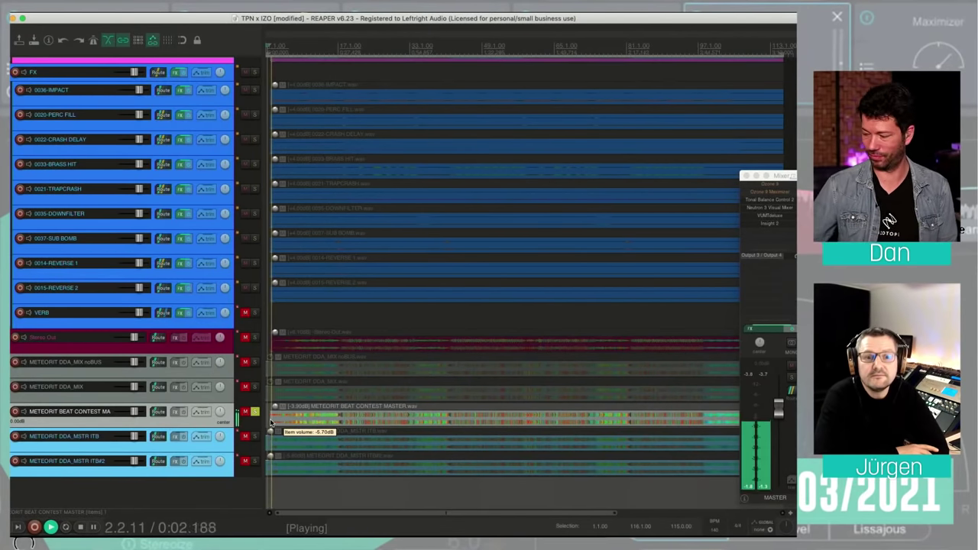
pyautogui.press('space')
pyautogui.press('space')
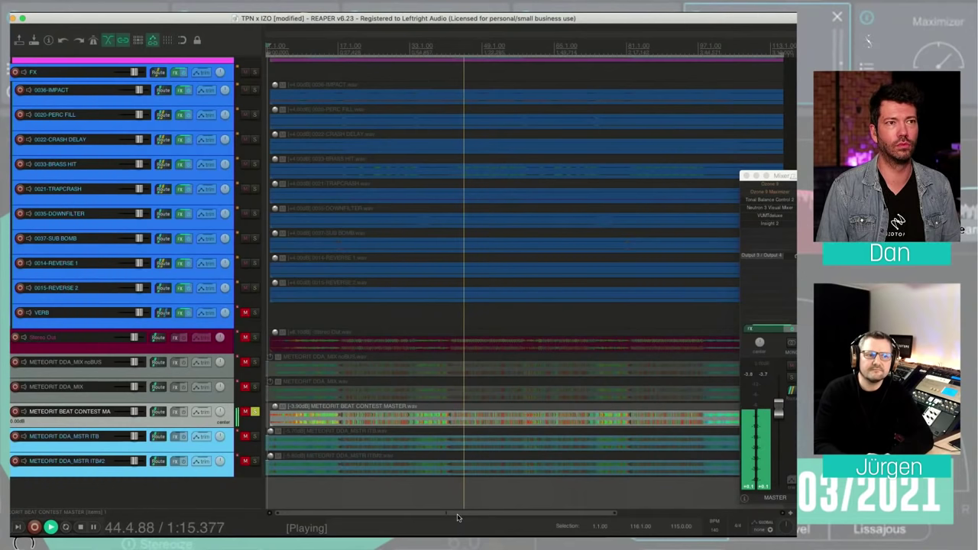
pyautogui.press('space')
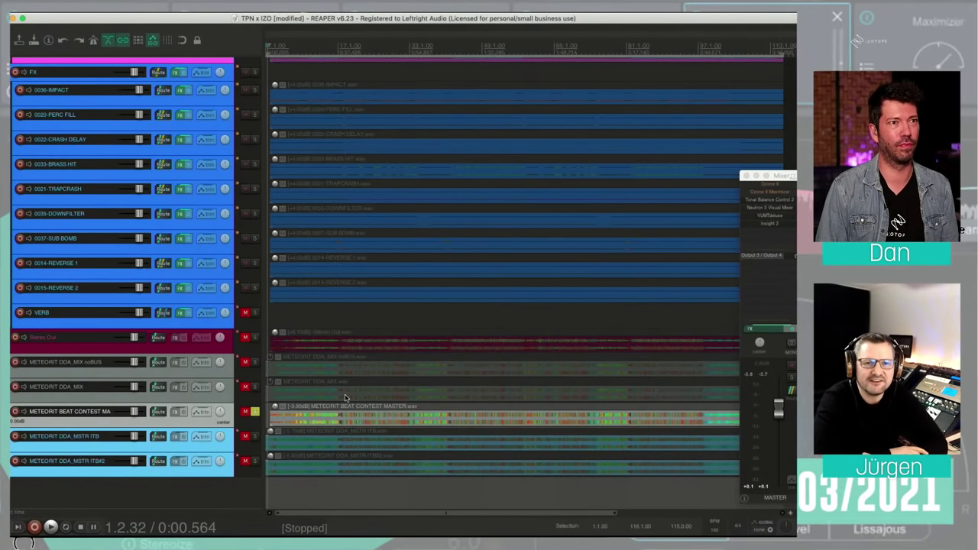
# Solo the METEORIT DDA_MSTR ITB#2 track, play it from near the beginning of the song, and stop playback.
pyautogui.click(255, 460)
pyautogui.press('space')
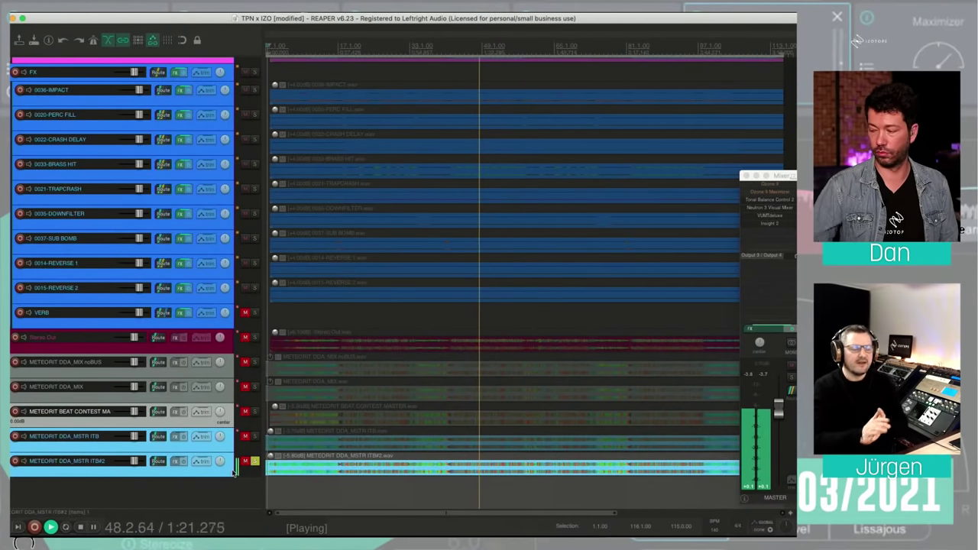
pyautogui.press('space')
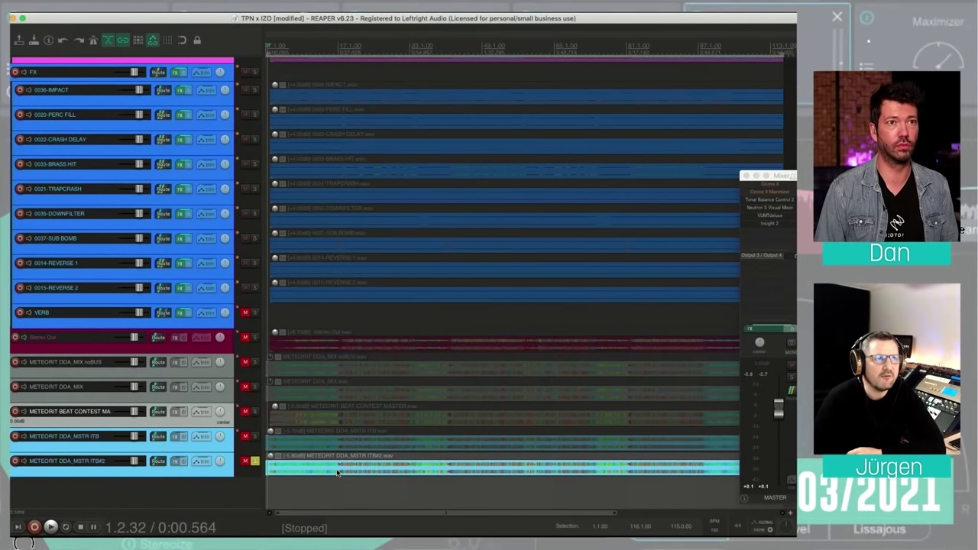
# Compare METEORIT BEAT CONTEST MASTER with METEORIT DDA_MSTR ITB#2 from bar 41, and lower the contest master item's volume to -4.40 dB.
pyautogui.click(453, 479)
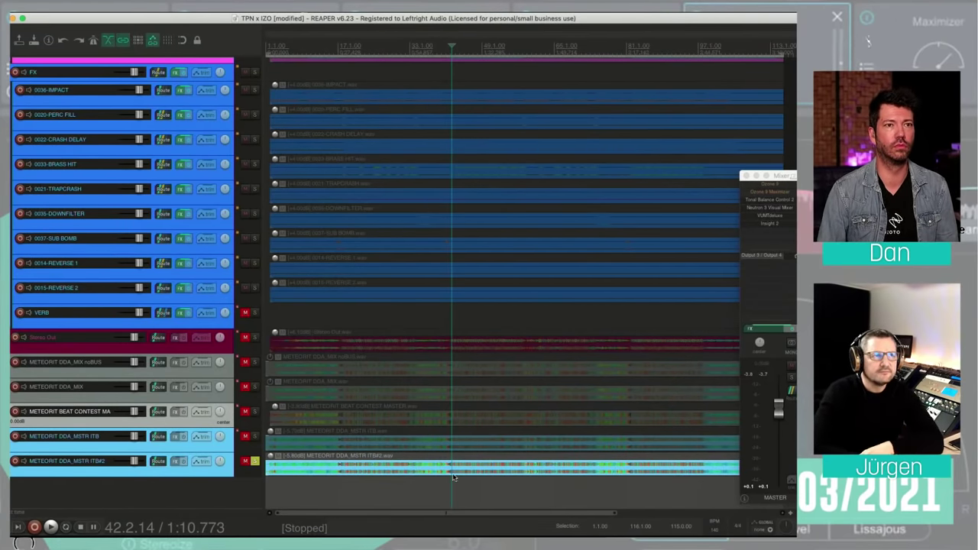
pyautogui.click(450, 476)
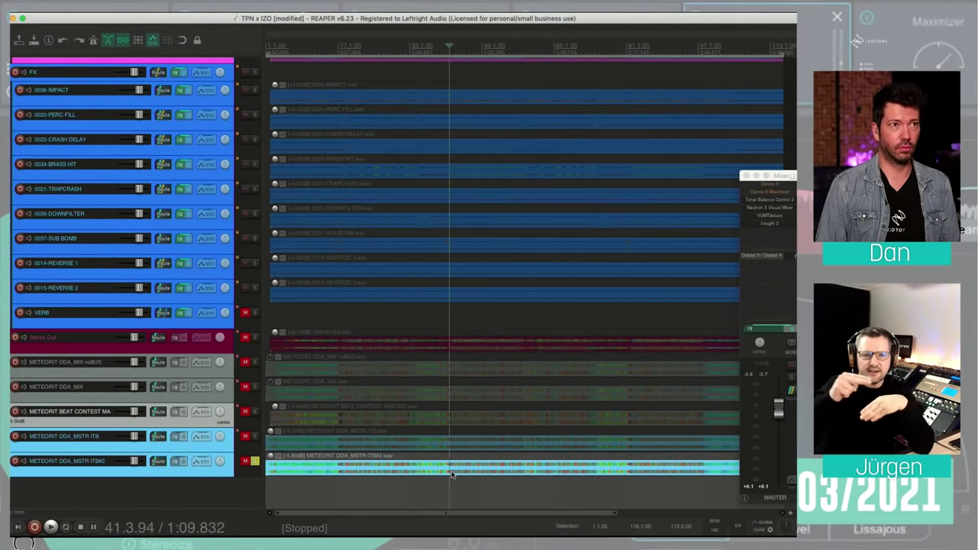
pyautogui.click(255, 411)
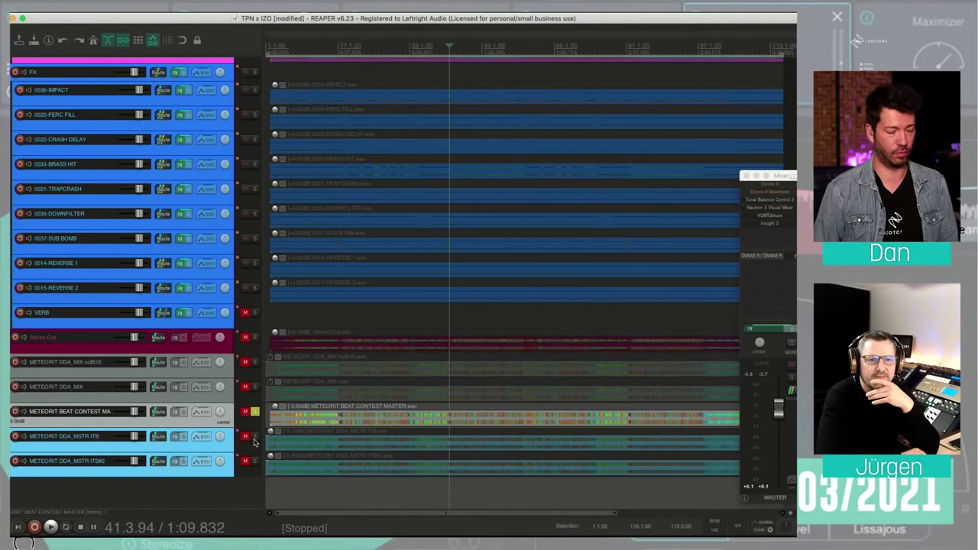
pyautogui.press('space')
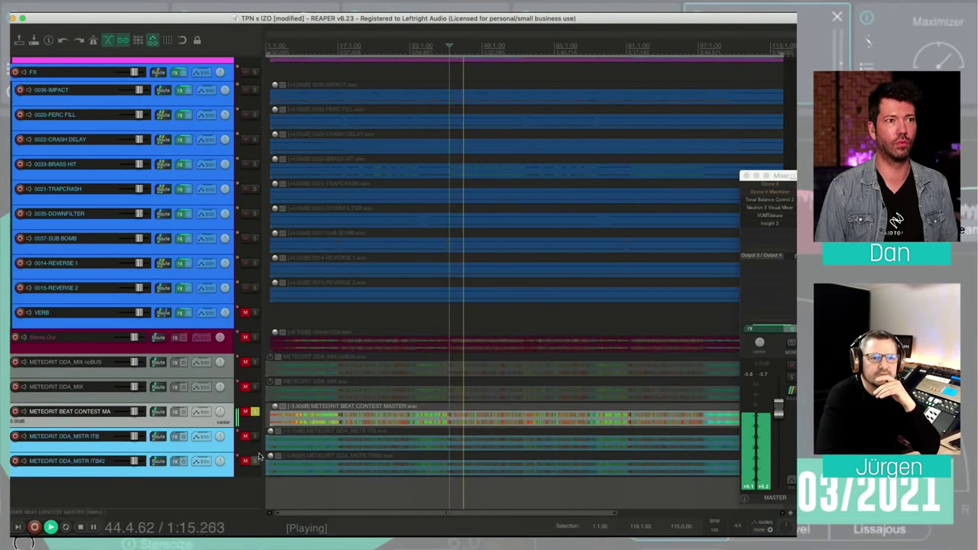
pyautogui.click(258, 457)
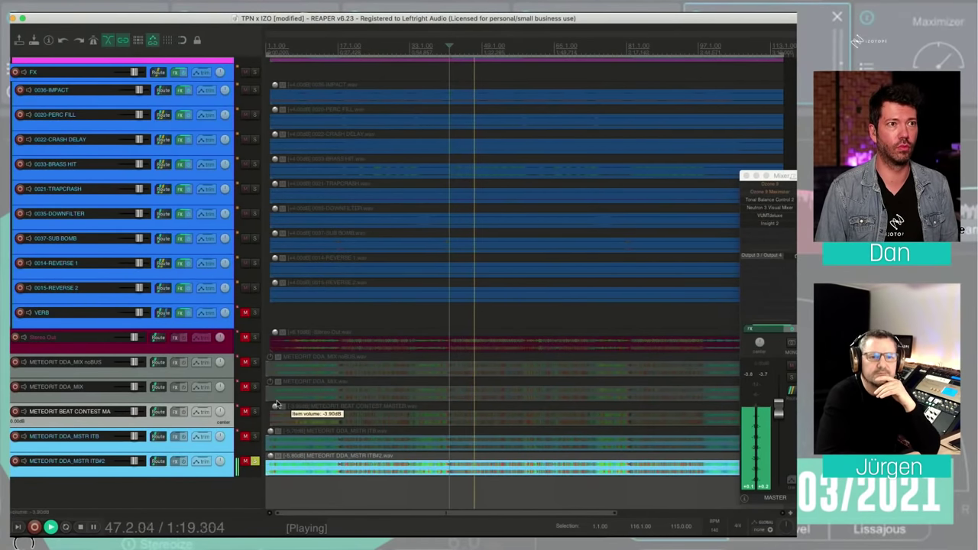
pyautogui.moveTo(278, 403); pyautogui.dragTo(275, 403)
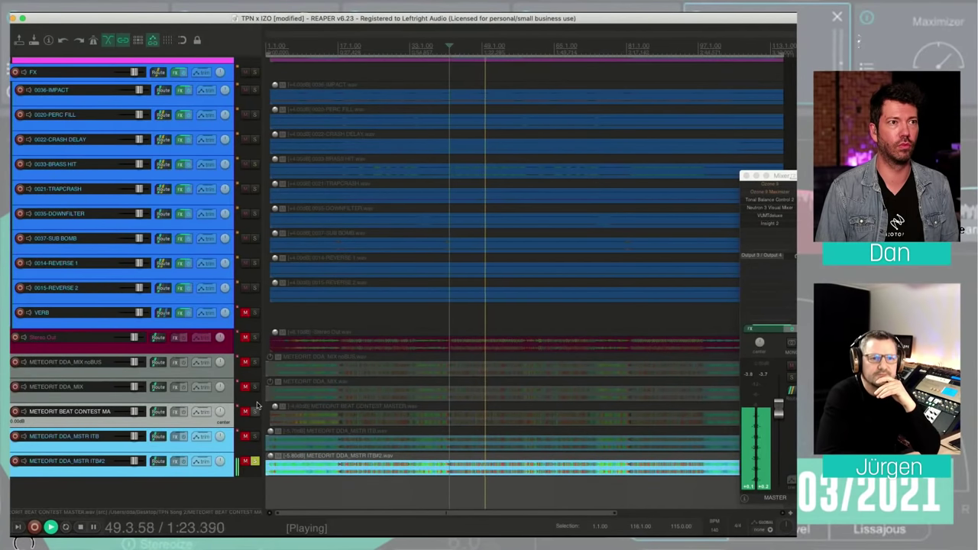
# Replay the contest master from bar 41, switch the solo to METEORIT DDA_MSTR ITB#2, and set that item's volume to -5.70 dB.
pyautogui.click(255, 410)
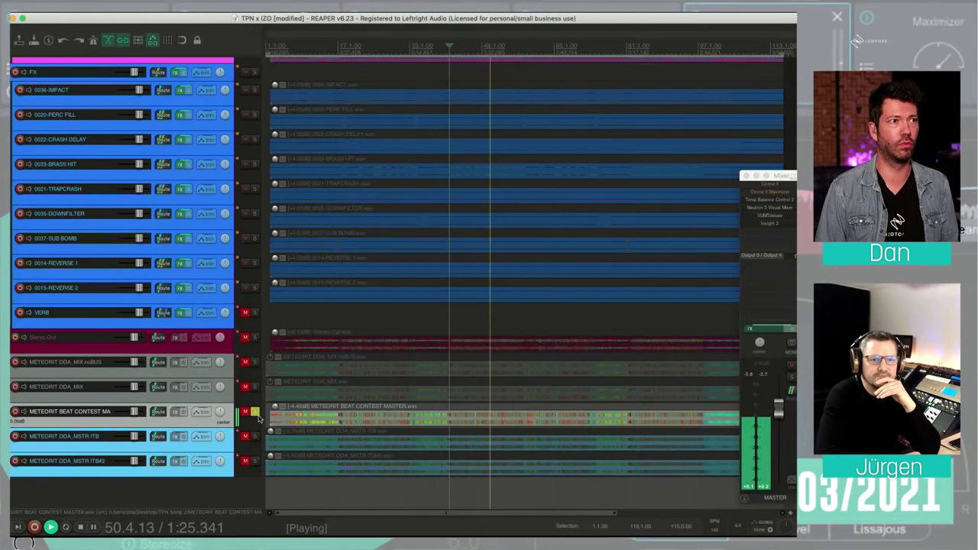
pyautogui.press('space')
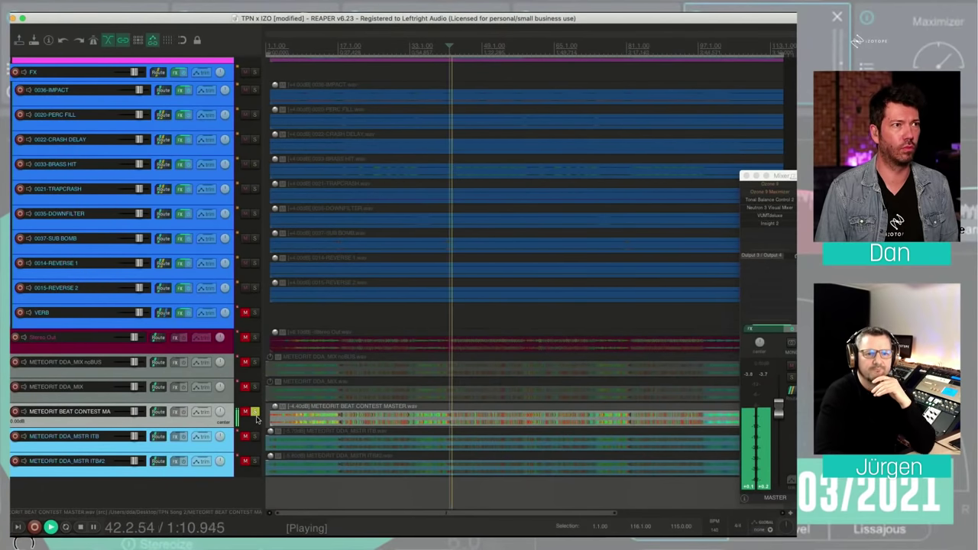
pyautogui.click(255, 460)
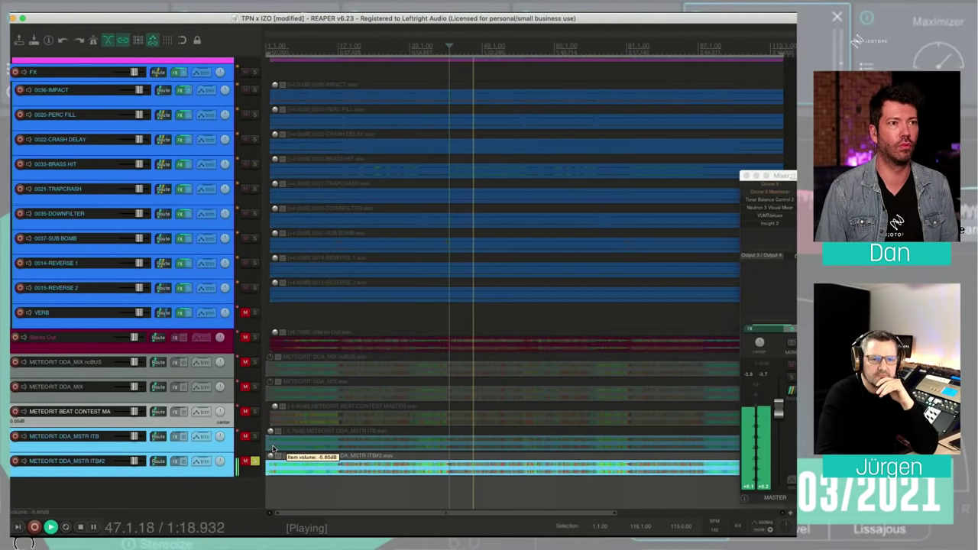
pyautogui.moveTo(272, 447); pyautogui.dragTo(272, 448)
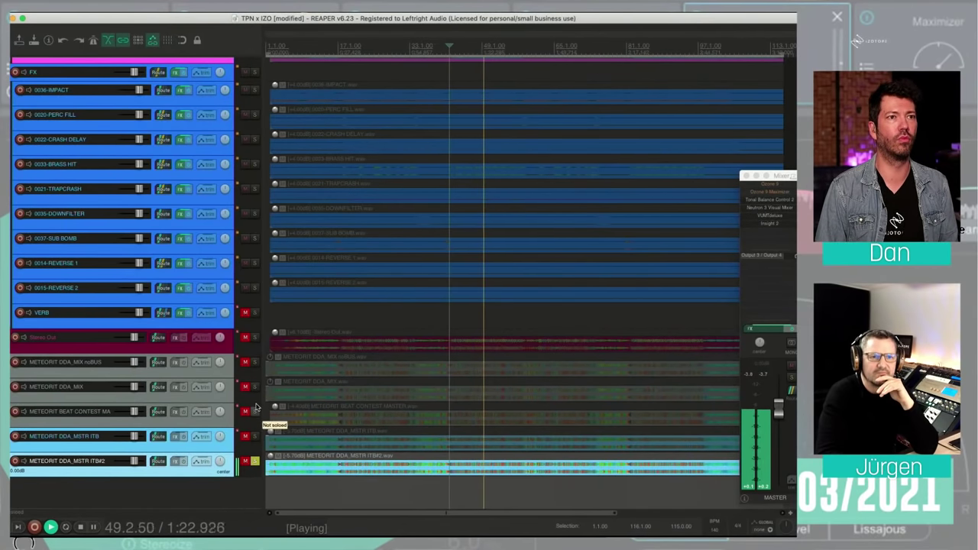
# Switch the solo to the contest master and back to METEORIT DDA_MSTR ITB#2 during playback, and stop.
pyautogui.click(255, 411)
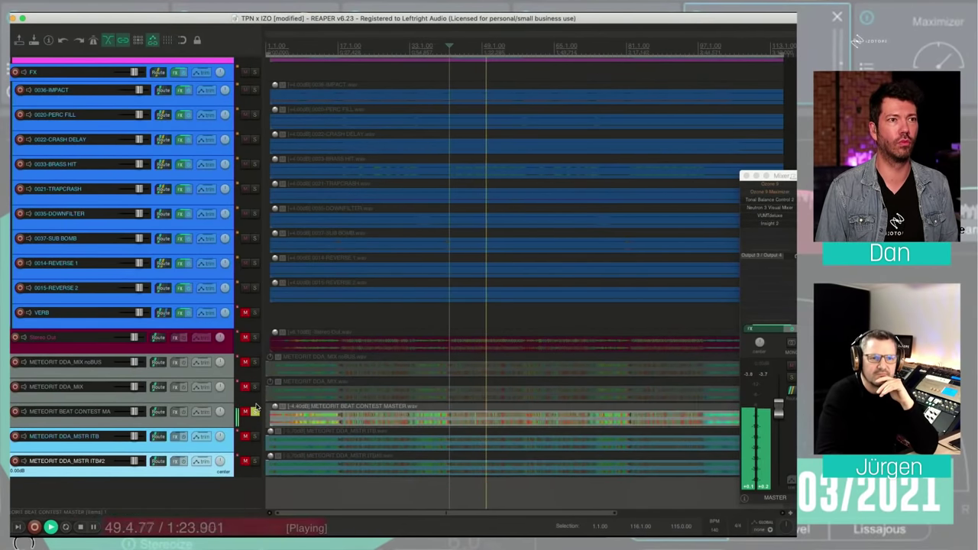
pyautogui.click(255, 459)
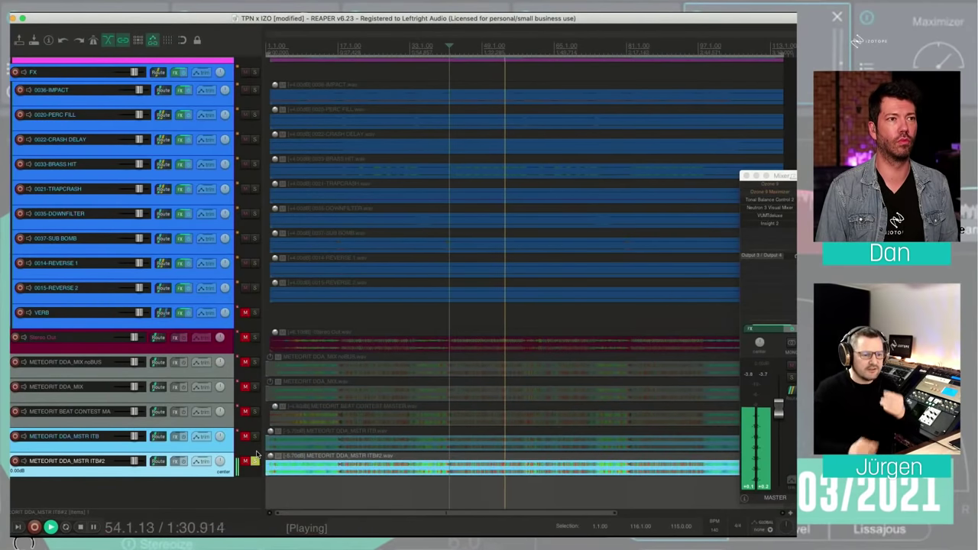
pyautogui.press('space')
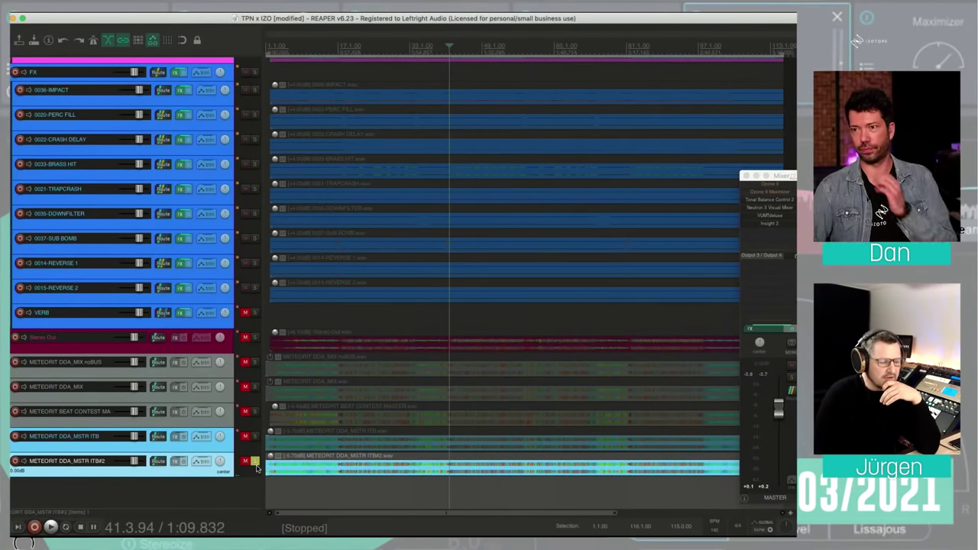
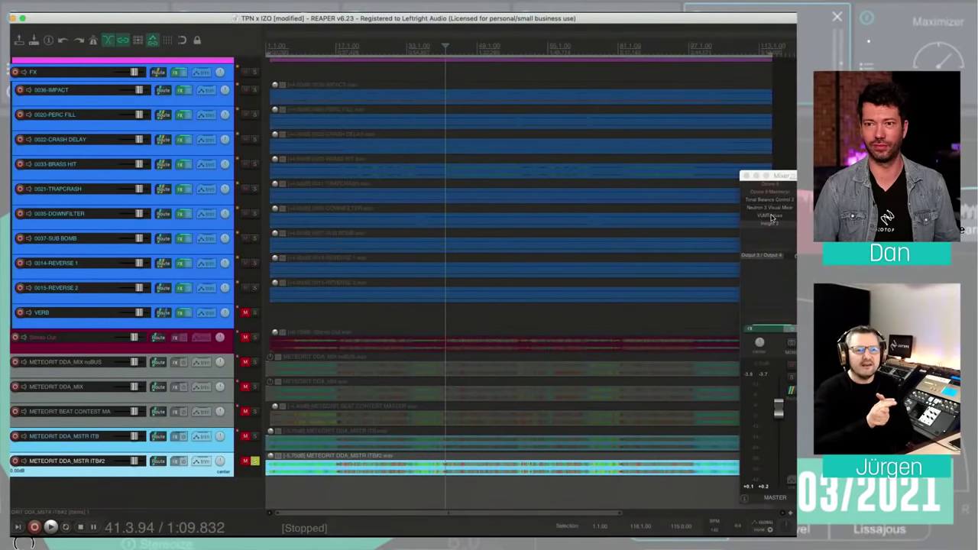
# Show the mixer's drum channels, selecting tracks 0005-KICK through 0018-SNARE and their DRUMS folder track.
pyautogui.press('super+m')
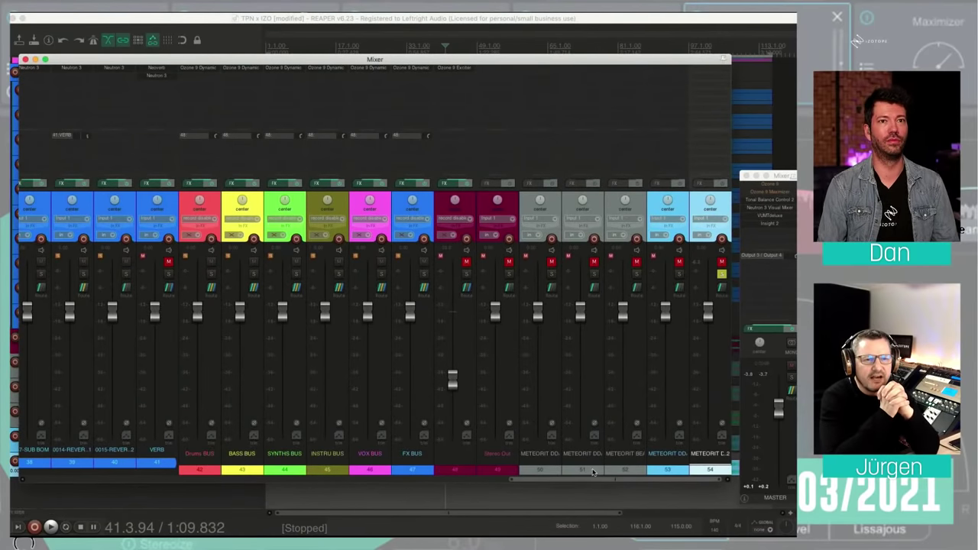
pyautogui.moveTo(598, 475); pyautogui.dragTo(113, 475)
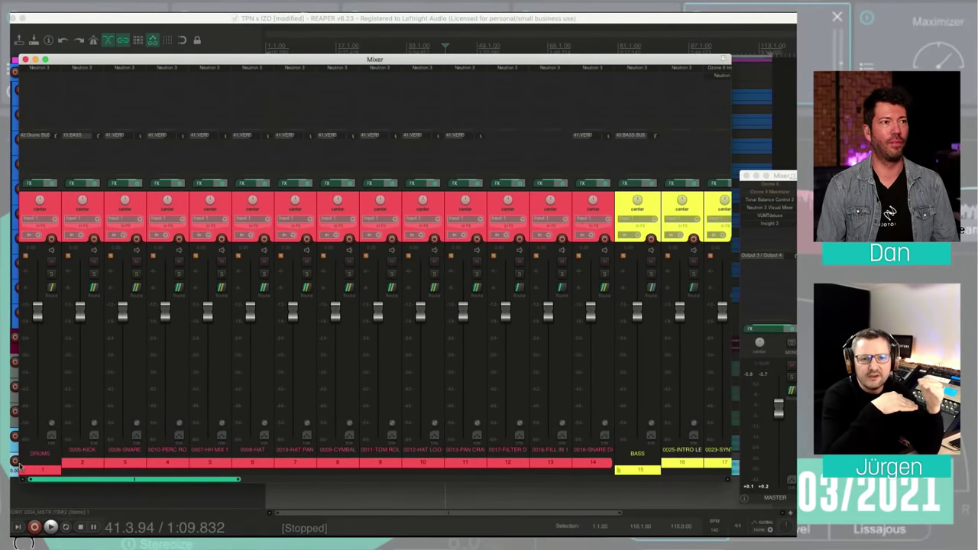
pyautogui.click(80, 450)
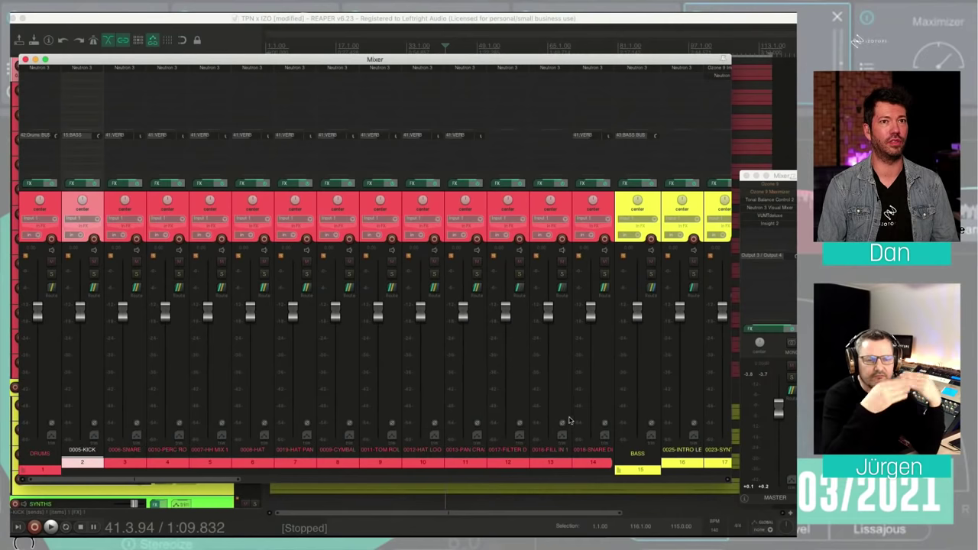
pyautogui.keyDown('shift'); pyautogui.click(582, 202); pyautogui.keyUp('shift')
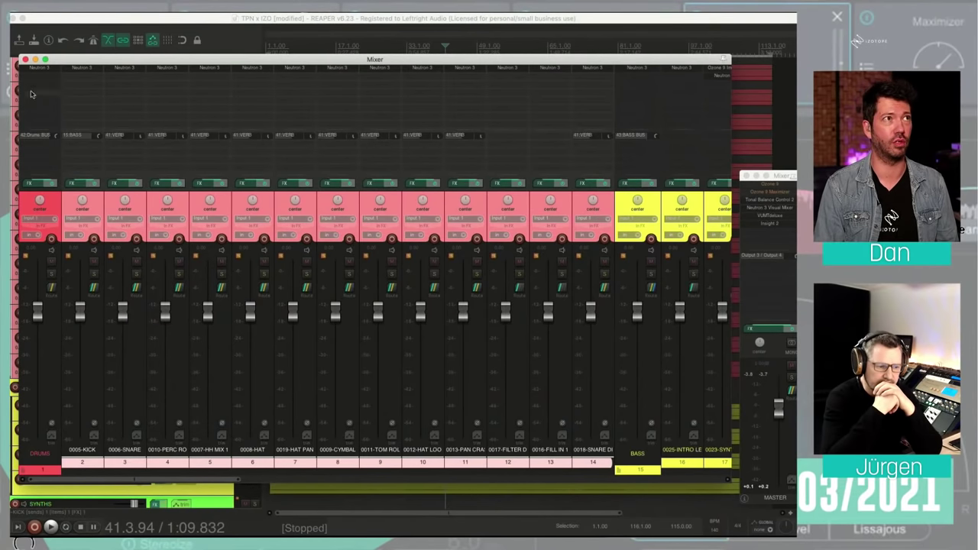
pyautogui.doubleClick(31, 195)
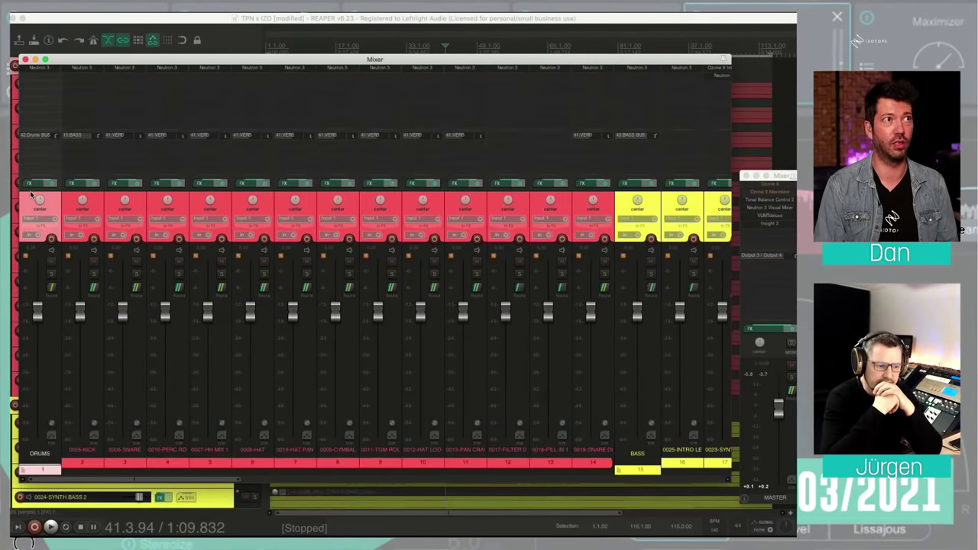
# Look along the mixer past the bass and synth groups to the bus channels, and select Drums BUS.
pyautogui.moveTo(122, 478); pyautogui.dragTo(247, 464)
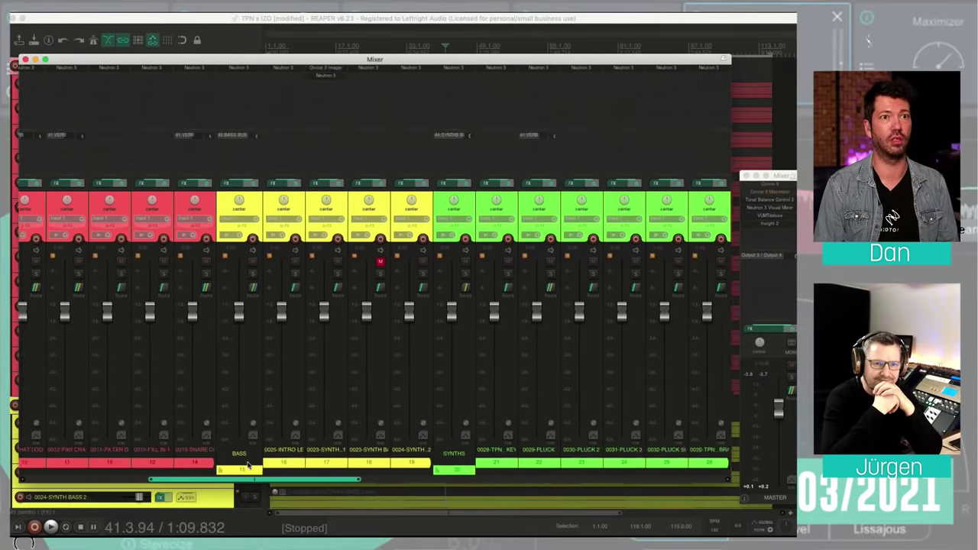
pyautogui.hscroll(10, 317, 354)
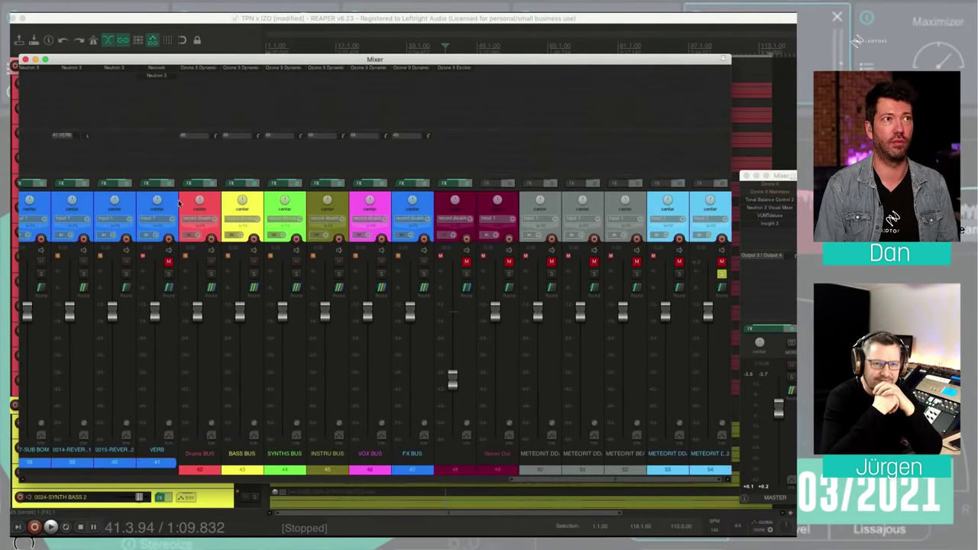
pyautogui.click(191, 214)
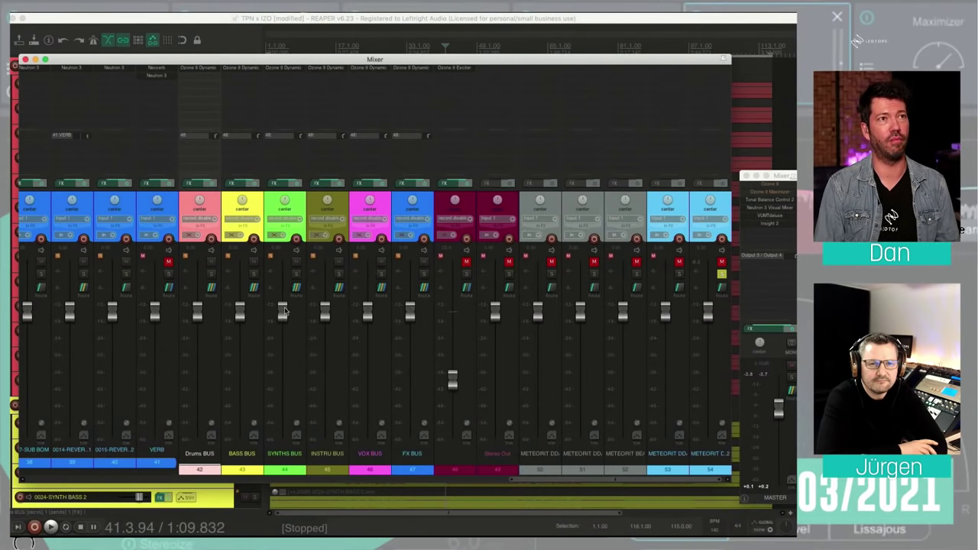
# Try offsetting the BASS, SYNTHS and INSTRU bus faders, and reset them to 0 dB.
pyautogui.moveTo(239, 303); pyautogui.dragTo(284, 318)
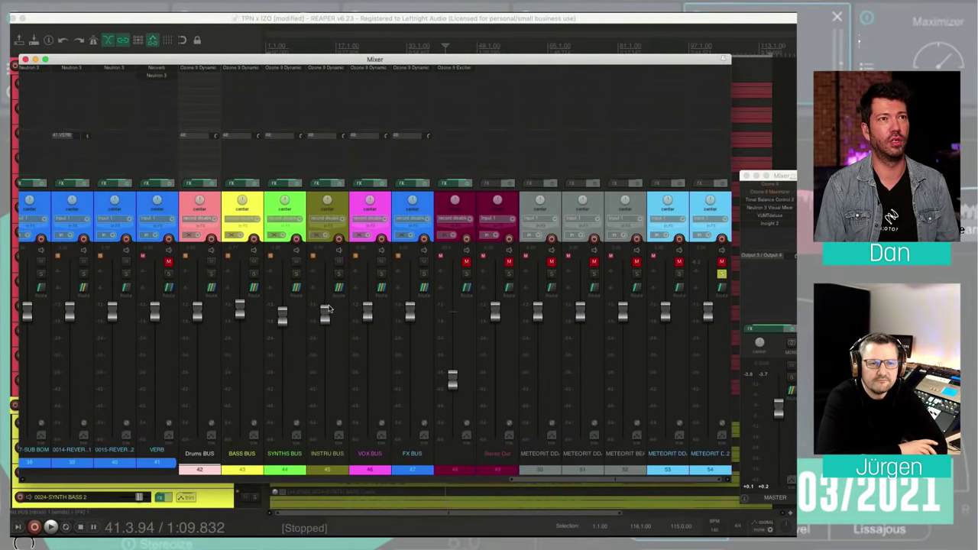
pyautogui.doubleClick(285, 311)
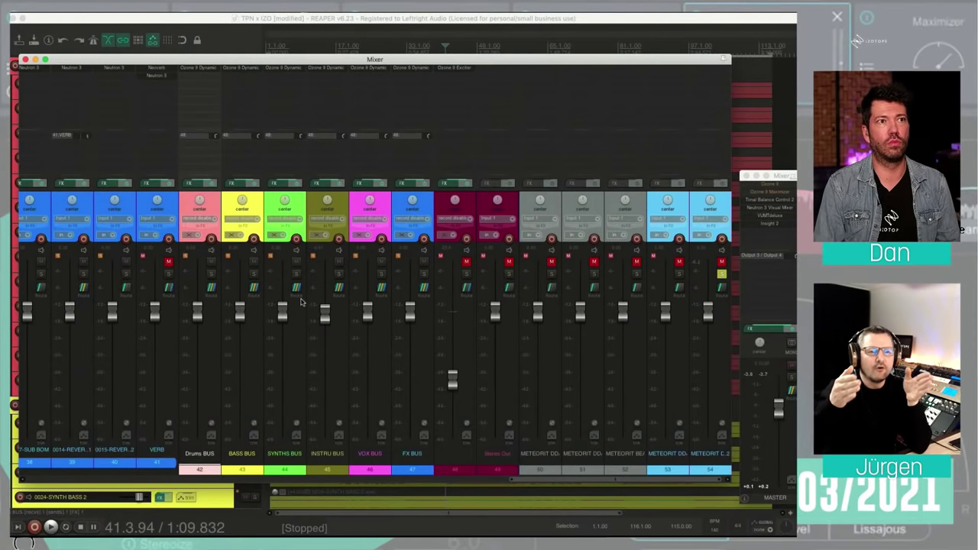
pyautogui.doubleClick(325, 307)
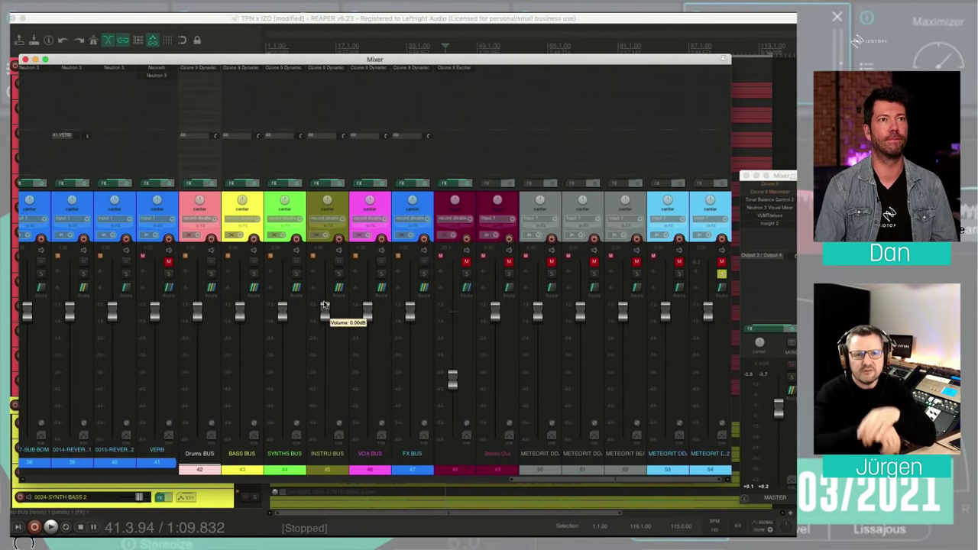
# Select the INSTRU, VOX and FX buses, and then all six buses from Drums BUS to FX BUS.
pyautogui.moveTo(433, 191); pyautogui.dragTo(310, 191)
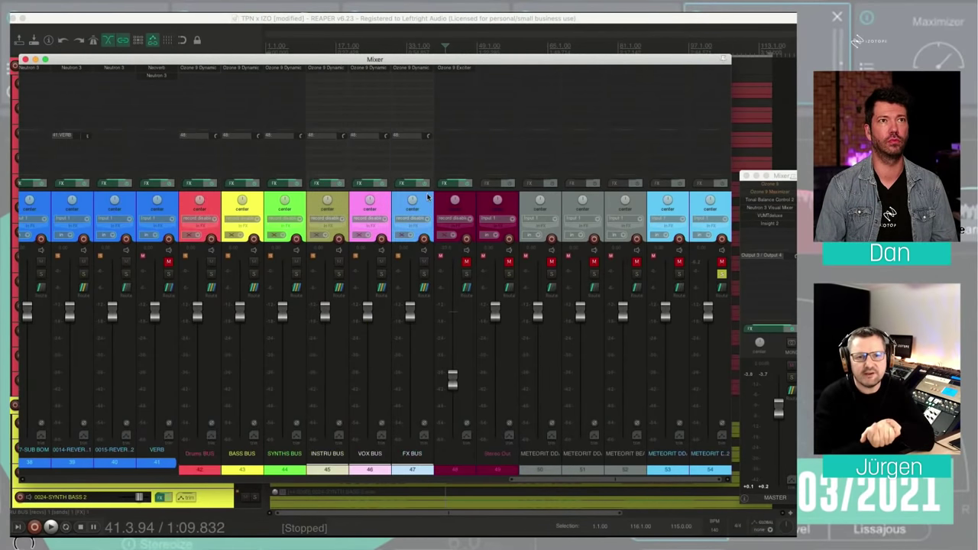
pyautogui.click(217, 197)
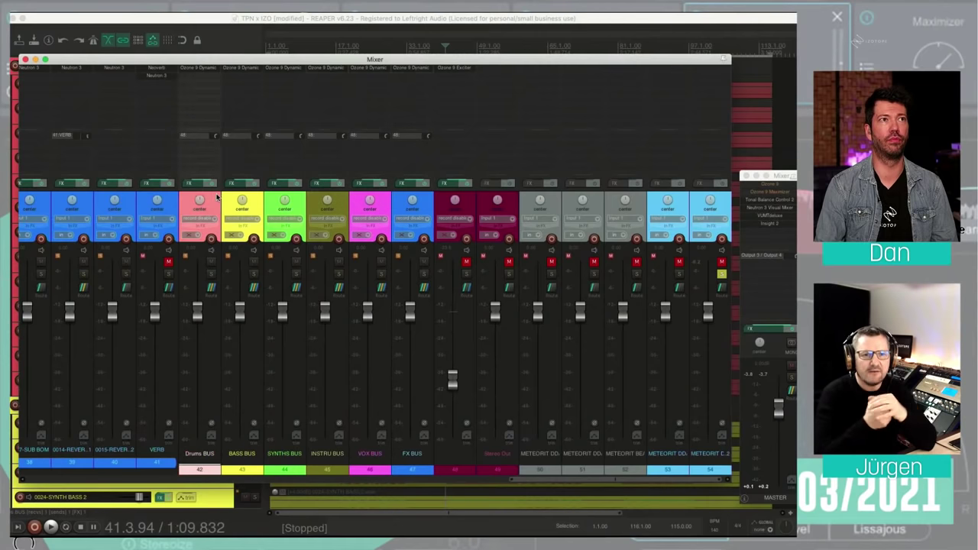
pyautogui.keyDown('shift'); pyautogui.click(405, 193); pyautogui.keyUp('shift')
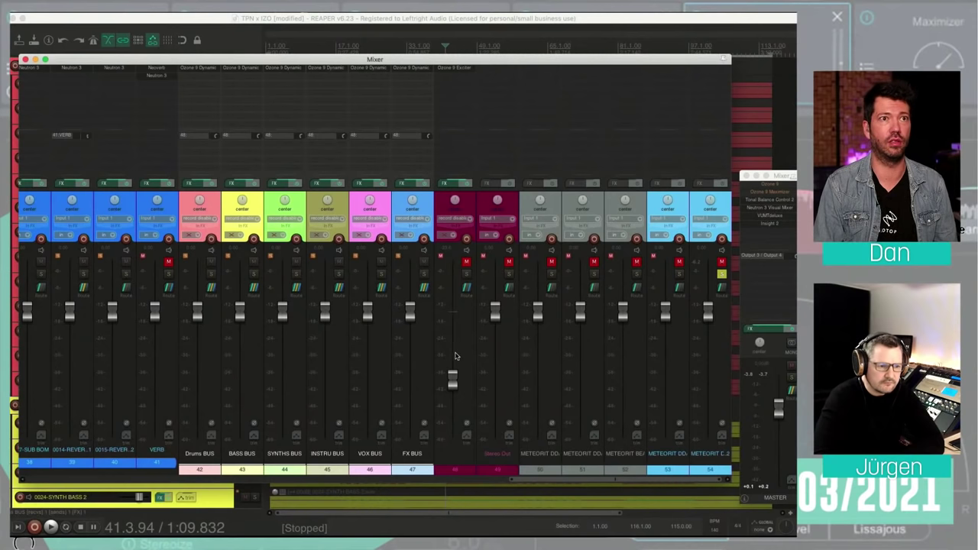
# Select the unnamed track 48 beside FX BUS and lower its fader slightly.
pyautogui.click(468, 197)
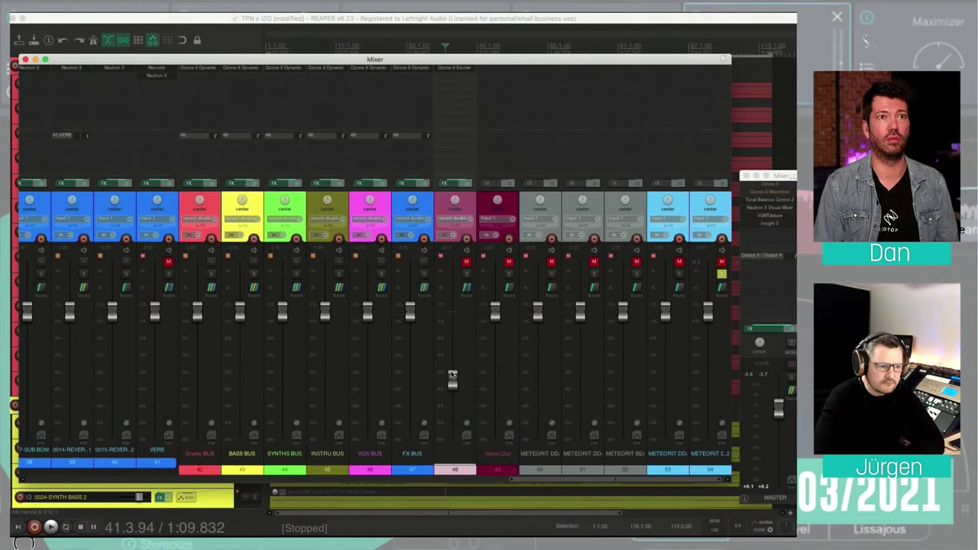
pyautogui.scroll(-3, 452, 376)
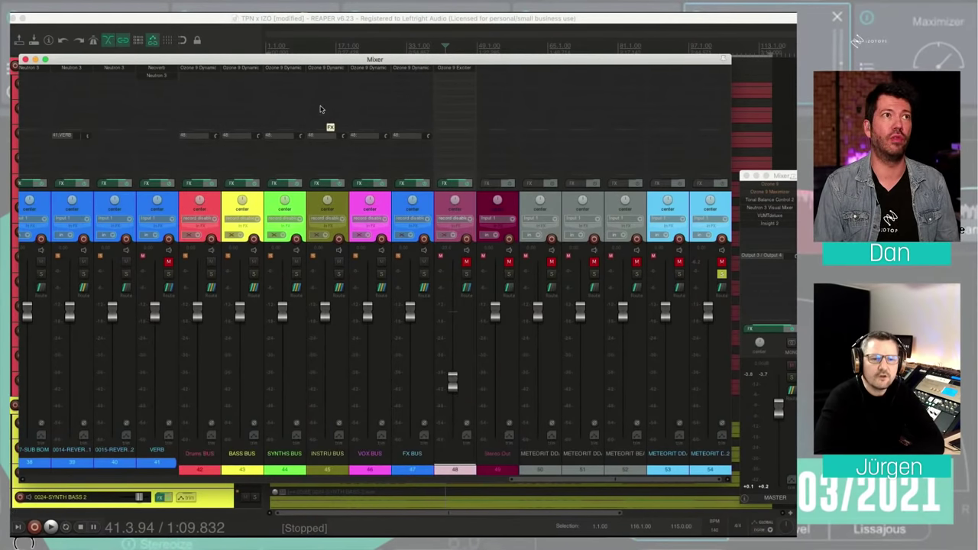
# Try raising the Drums BUS send to track 48 by about 3.8 dB, and reset the send to 0 dB.
pyautogui.click(198, 132)
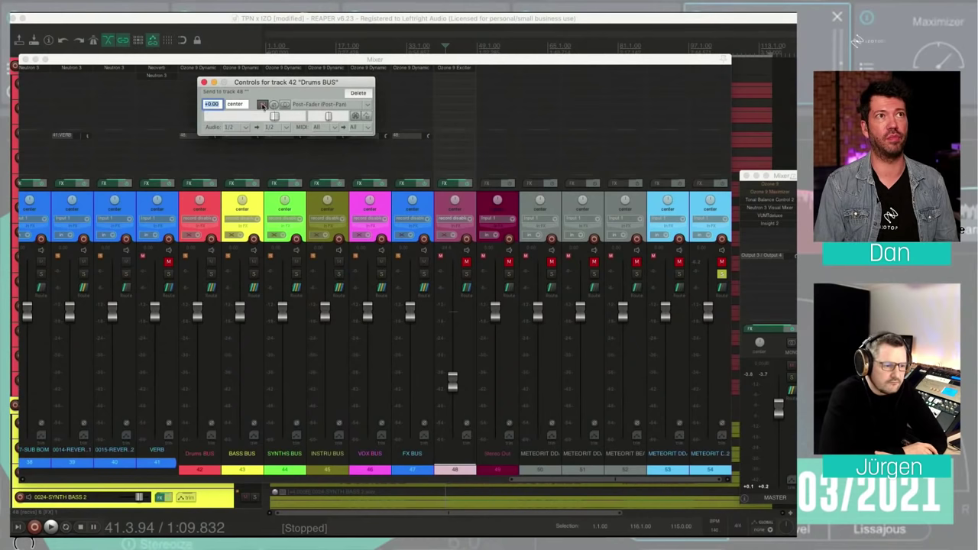
pyautogui.moveTo(274, 110)
pyautogui.mouseDown()
pyautogui.moveTo(247, 111)
pyautogui.moveTo(282, 111)
pyautogui.mouseUp()
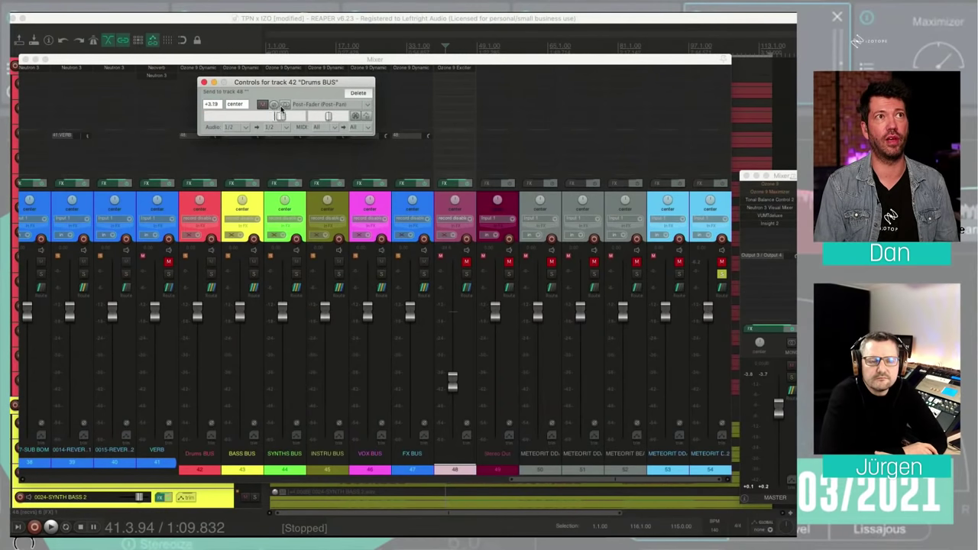
pyautogui.doubleClick(280, 113)
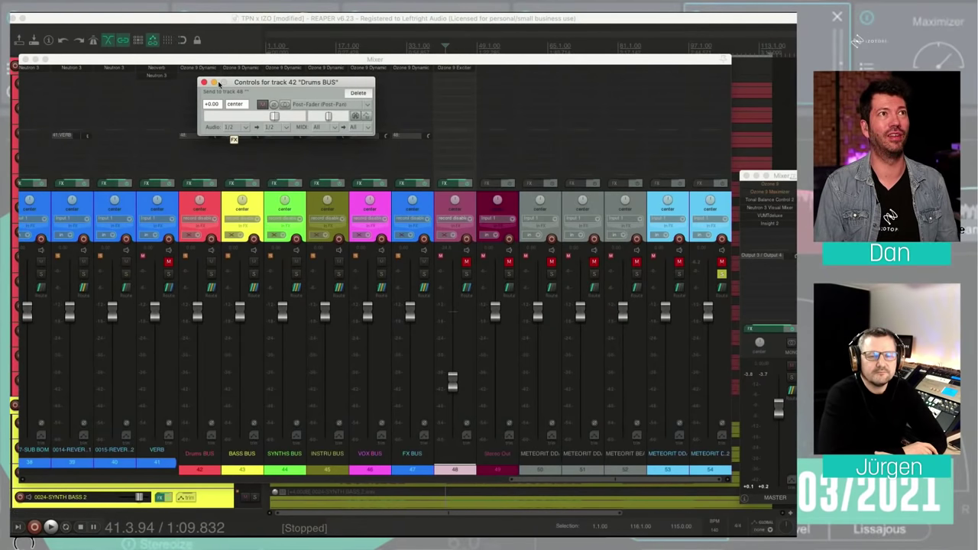
# Close the Drums BUS send controls, and select the Drums BUS and VOX BUS tracks one after the other.
pyautogui.click(205, 81)
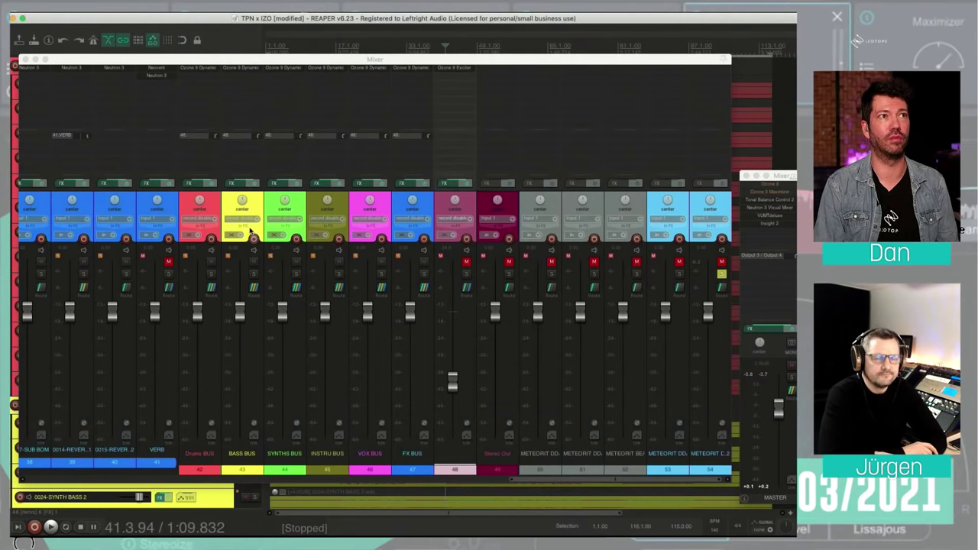
pyautogui.click(217, 193)
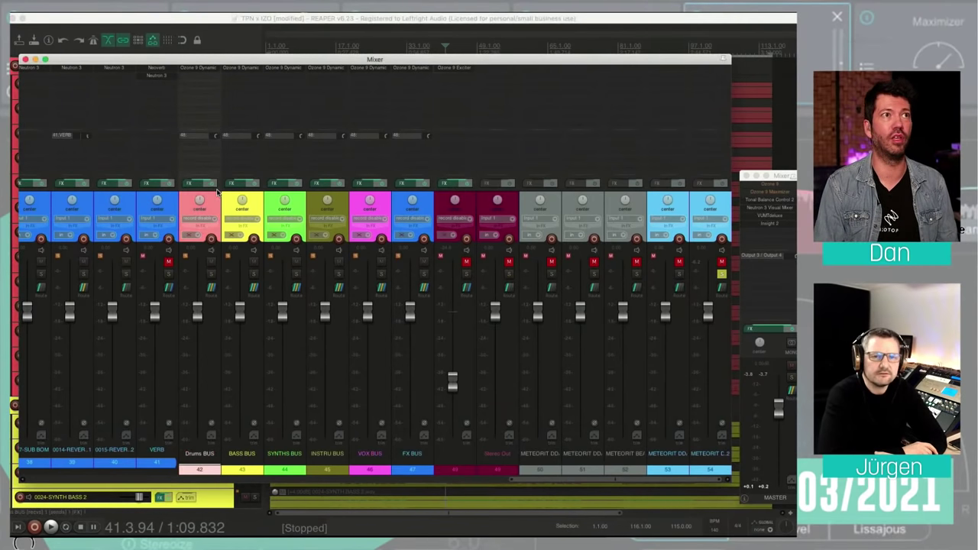
pyautogui.click(361, 191)
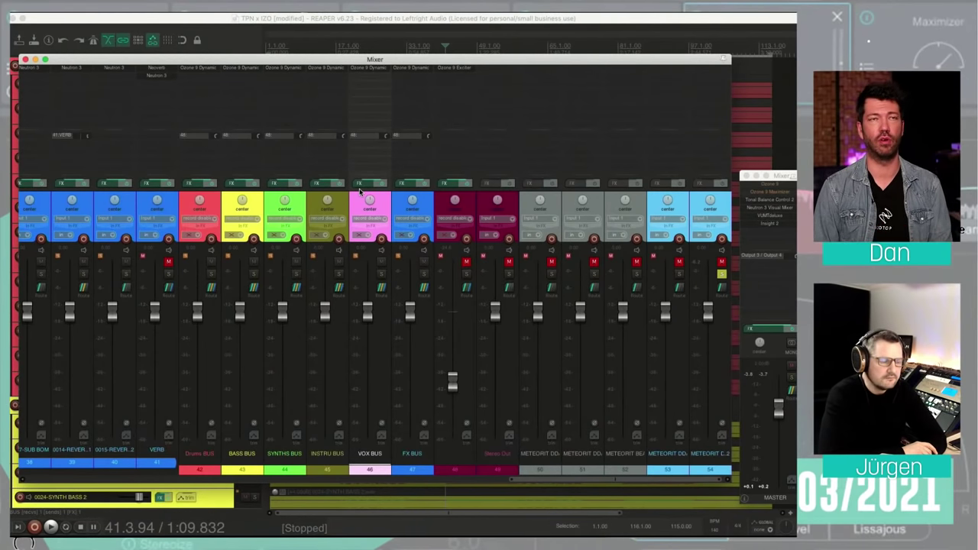
# Try lowering the VOX BUS send to track 48 by about 5.3 dB, reset the send to 0 dB, and select the INSTRU BUS.
pyautogui.click(361, 135)
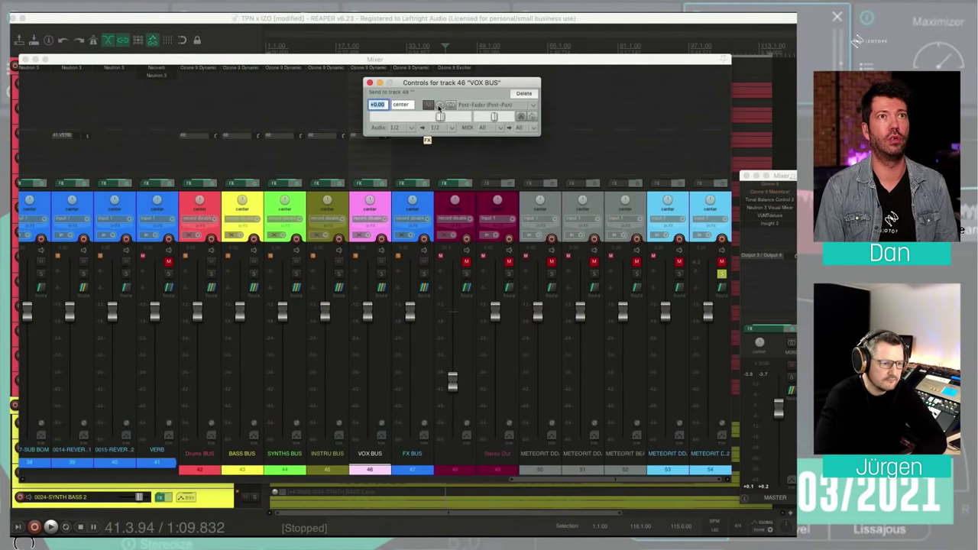
pyautogui.moveTo(440, 114); pyautogui.dragTo(432, 114)
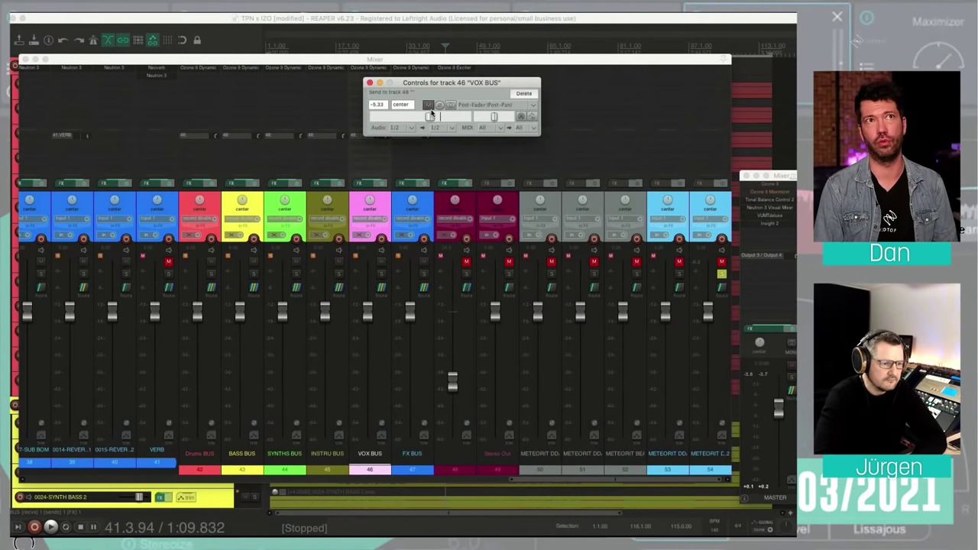
pyautogui.doubleClick(431, 114)
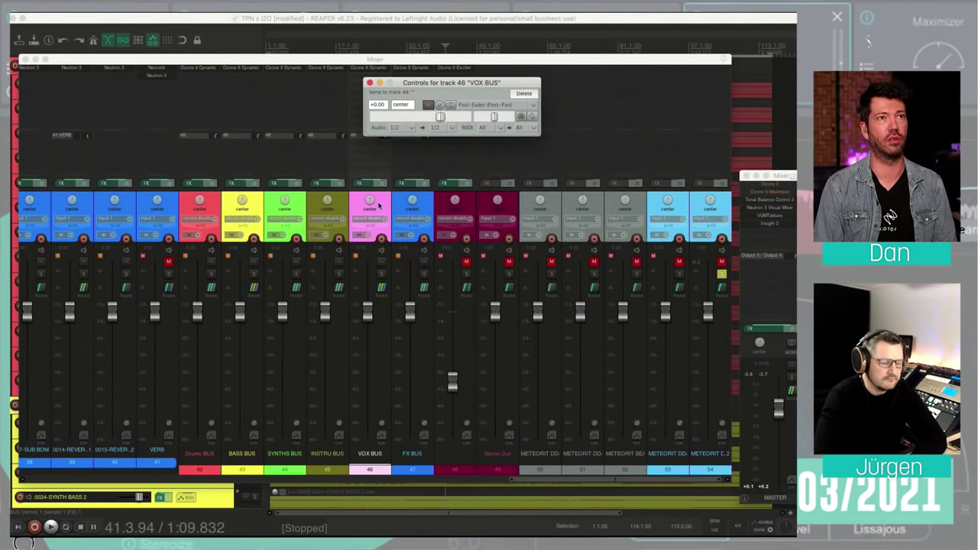
pyautogui.click(313, 195)
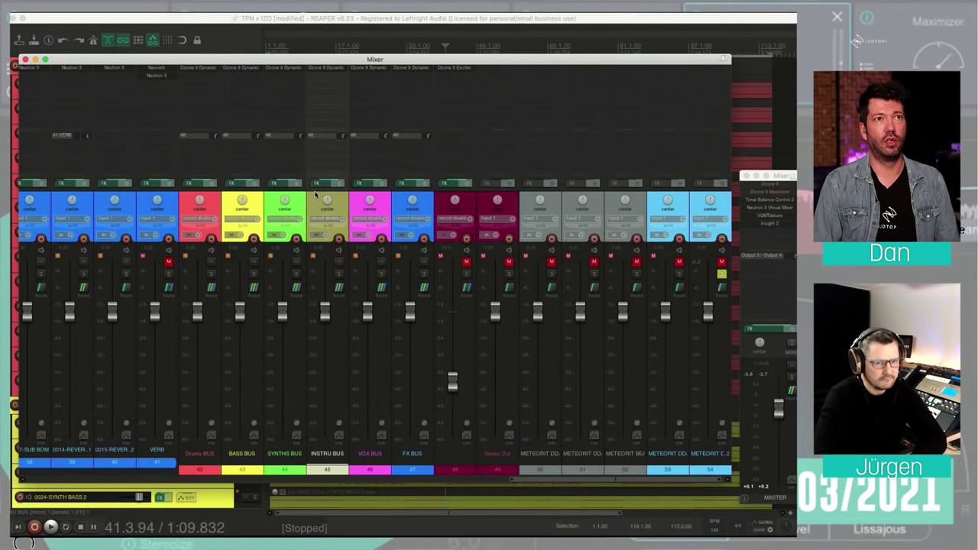
# Pull the master fader all the way down and play back the soloed Stereo Out track.
pyautogui.moveTo(456, 374)
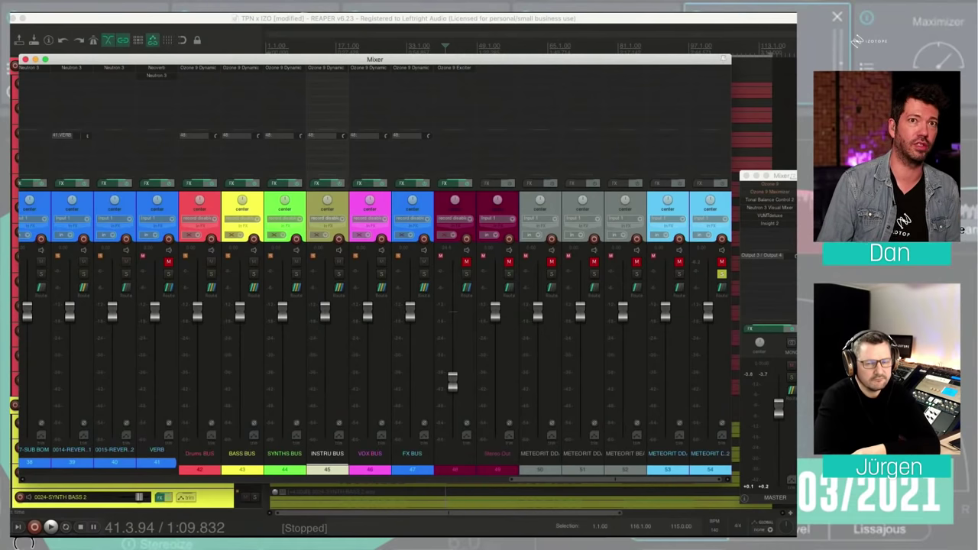
pyautogui.moveTo(780, 403); pyautogui.dragTo(780, 480)
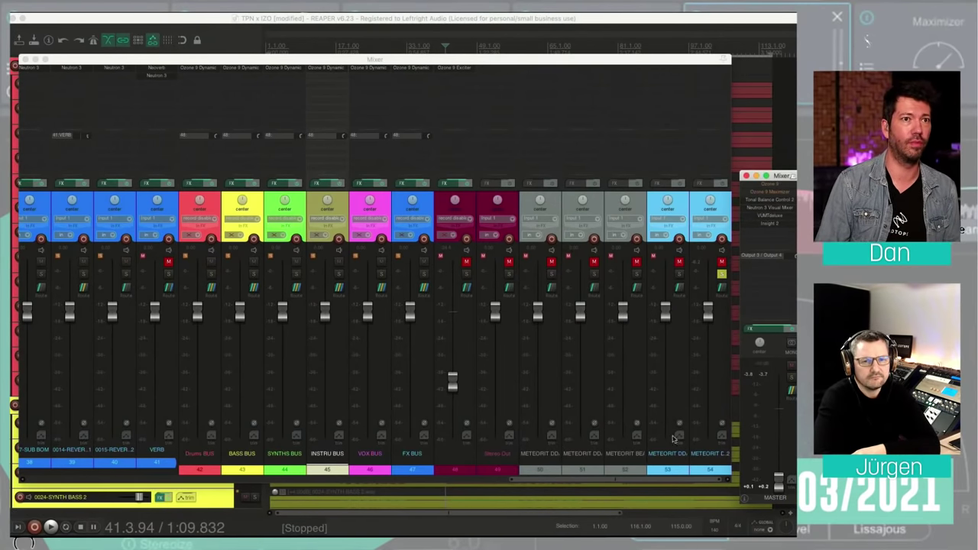
pyautogui.click(551, 473)
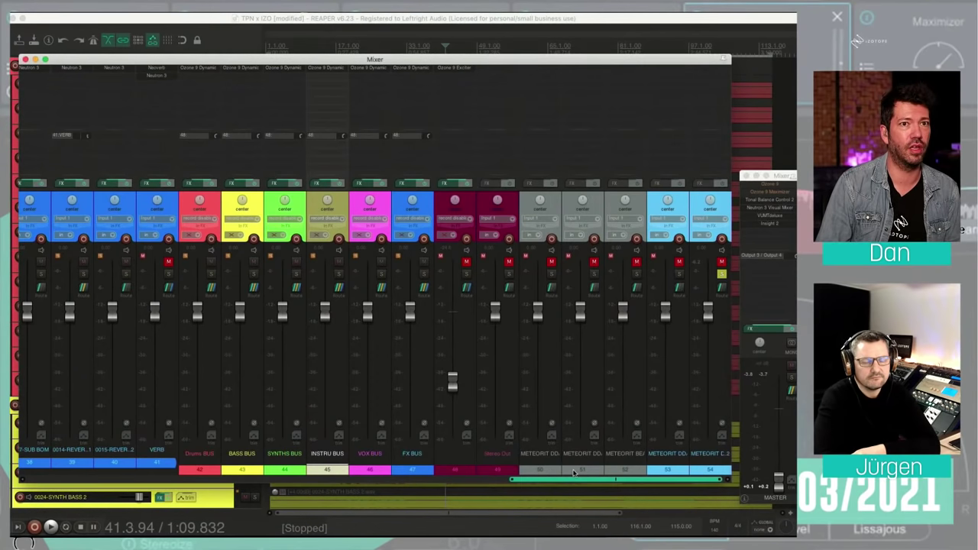
pyautogui.click(508, 274)
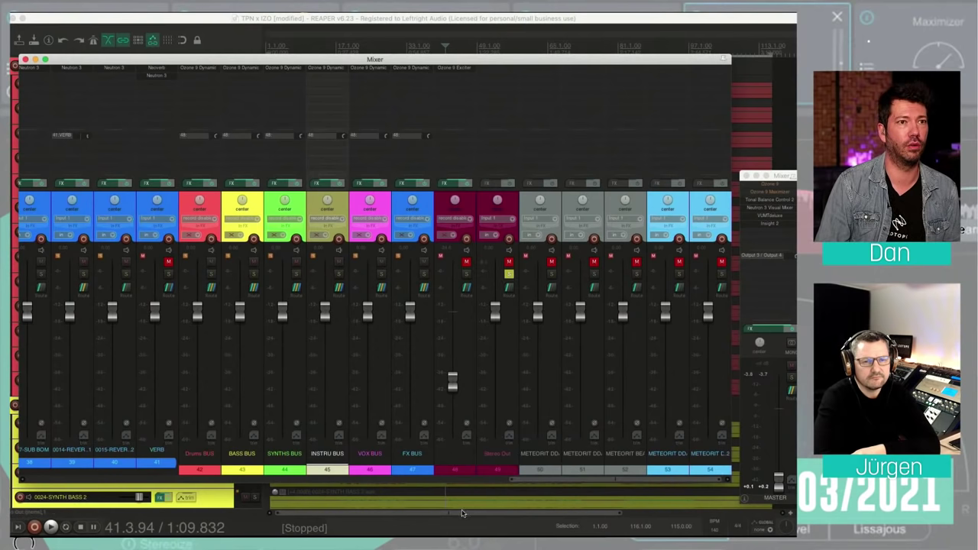
pyautogui.press('space')
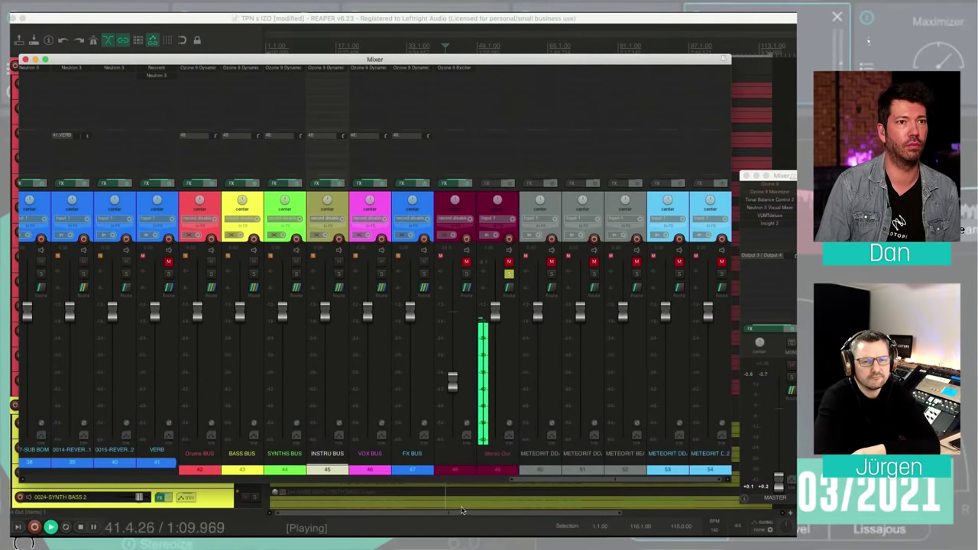
# Raise the master fader slightly from its minimum while Stereo Out plays, and stop playback.
pyautogui.click(778, 473)
pyautogui.moveTo(780, 472); pyautogui.dragTo(780, 450)
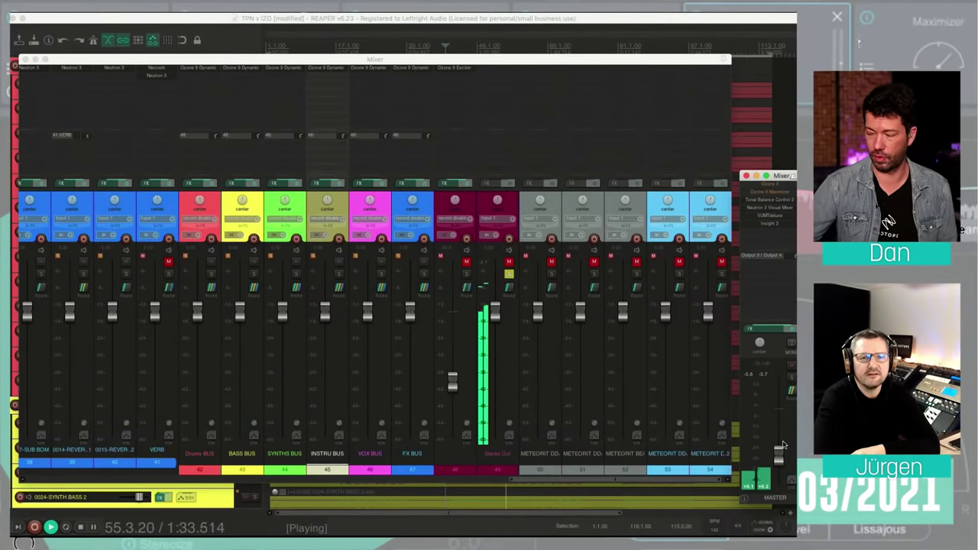
pyautogui.press('space')
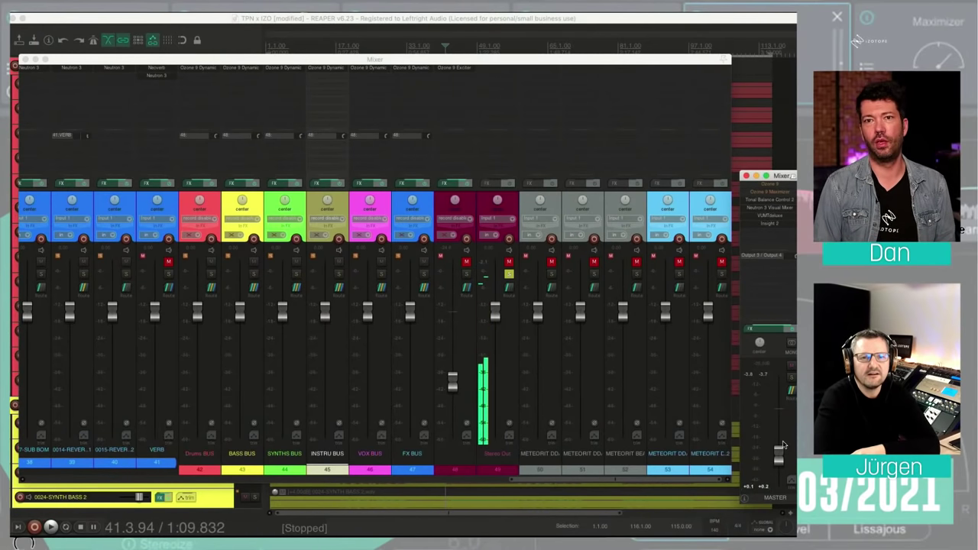